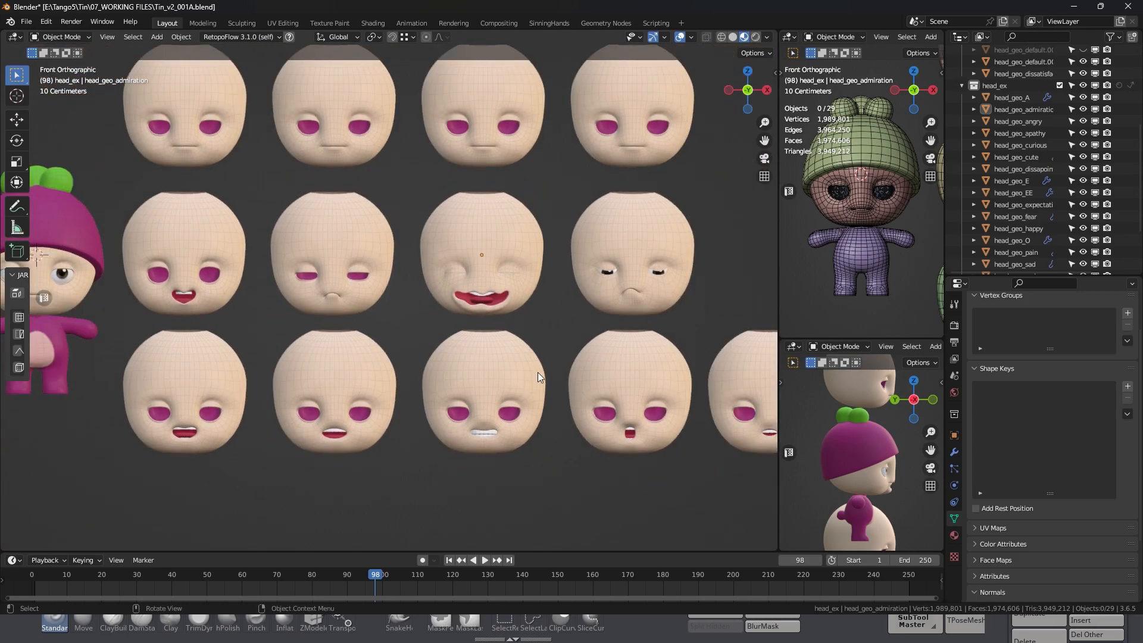
Examine the row of expression heads from several angles and close in on the closed eyelid of the admiration head
shift+middle_drag(607, 384, 411, 390)
shift+middle_drag(406, 386, 551, 370)
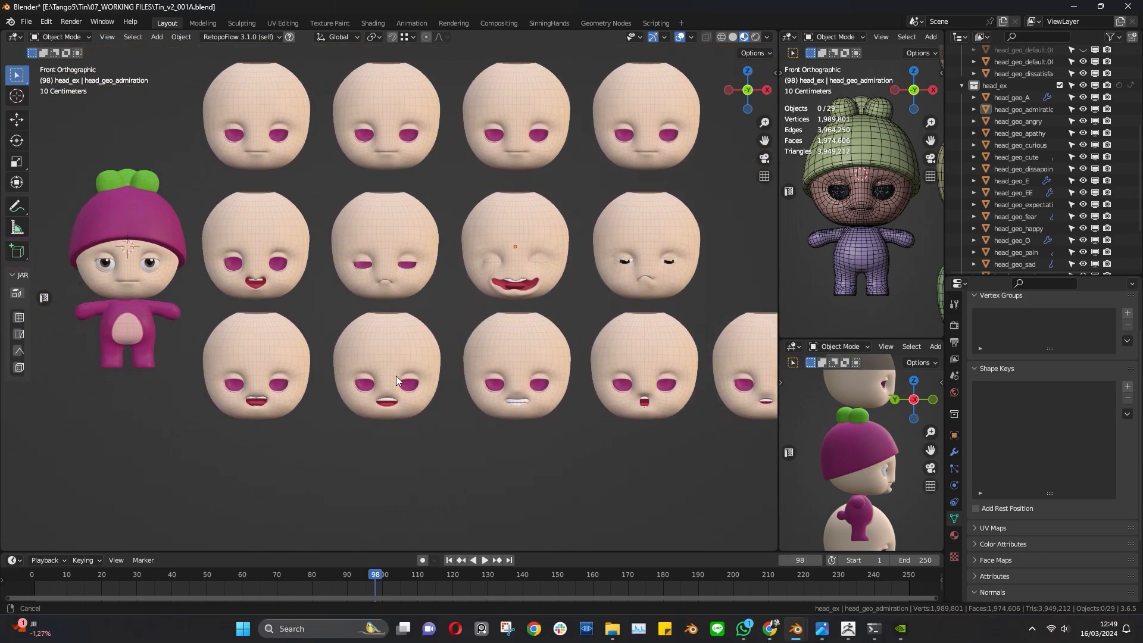
scroll(386, 383, up, 2)
middle_drag(302, 411, 407, 334)
scroll(413, 322, up, 2)
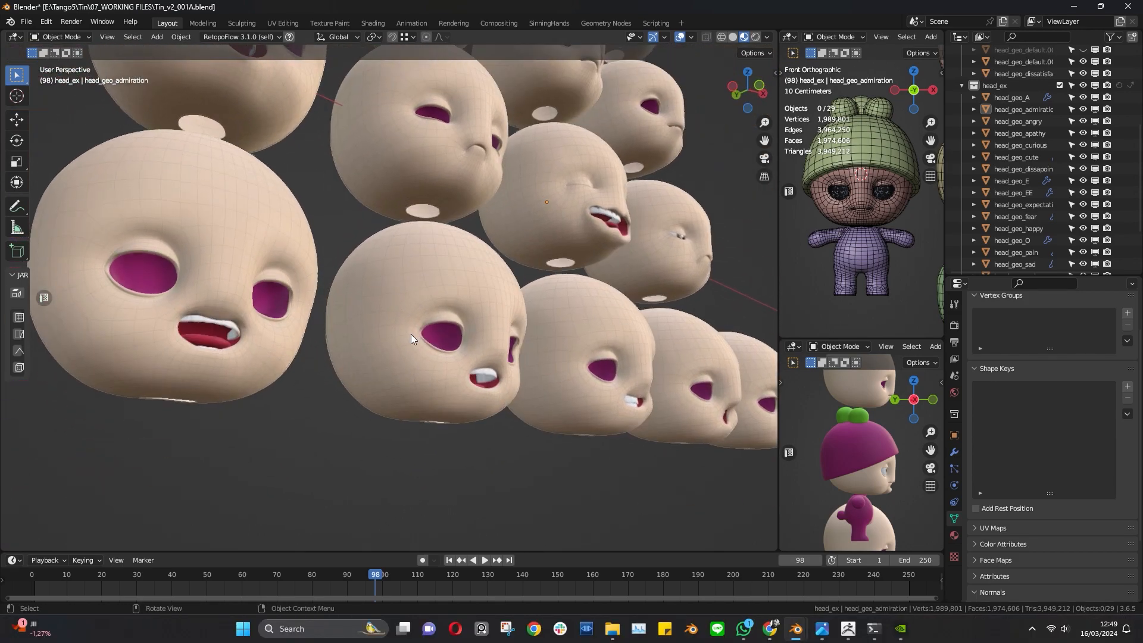
middle_drag(531, 359, 395, 453)
middle_drag(416, 370, 457, 442)
scroll(549, 352, up, 1)
middle_drag(549, 351, 478, 351)
key(Tab)
shift+middle_drag(631, 351, 527, 238)
shift+middle_drag(560, 333, 496, 365)
ctrl+middle_drag(509, 435, 434, 274)
key(Tab)
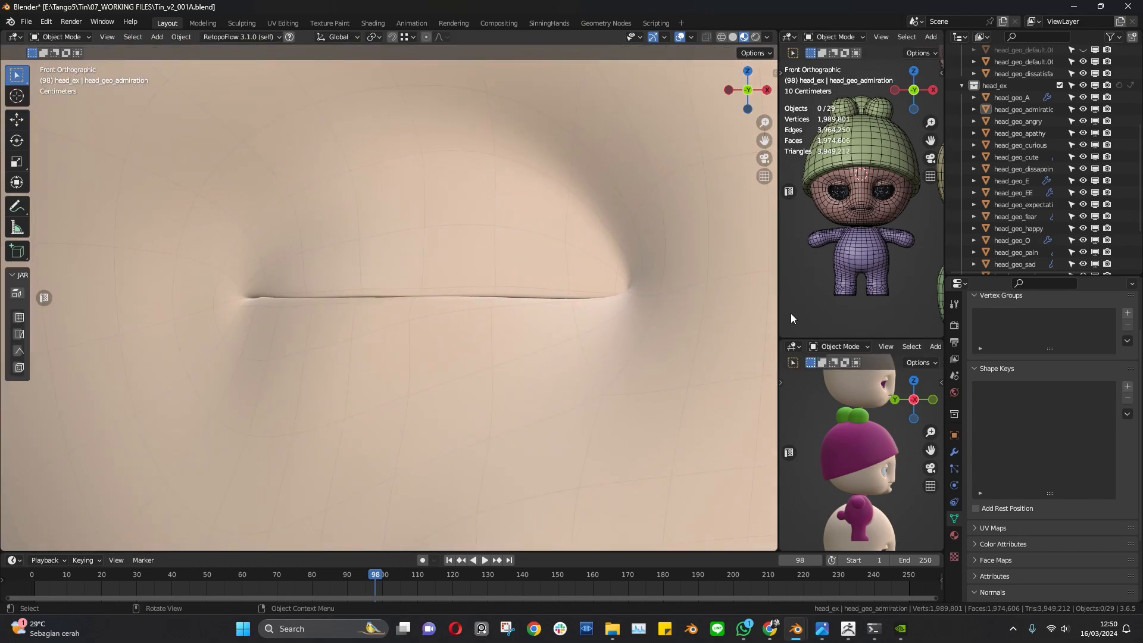
Open head_geo_admiration for mesh editing in wireframe display and move a lower-lid vertex on the closing line downward
click(749, 453)
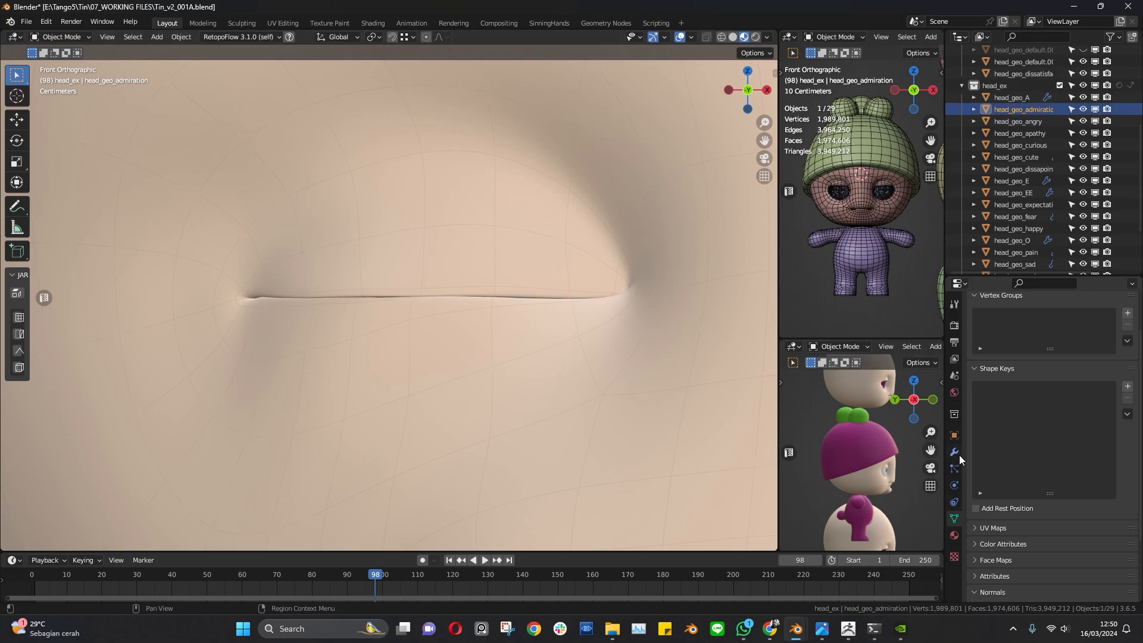
click(955, 452)
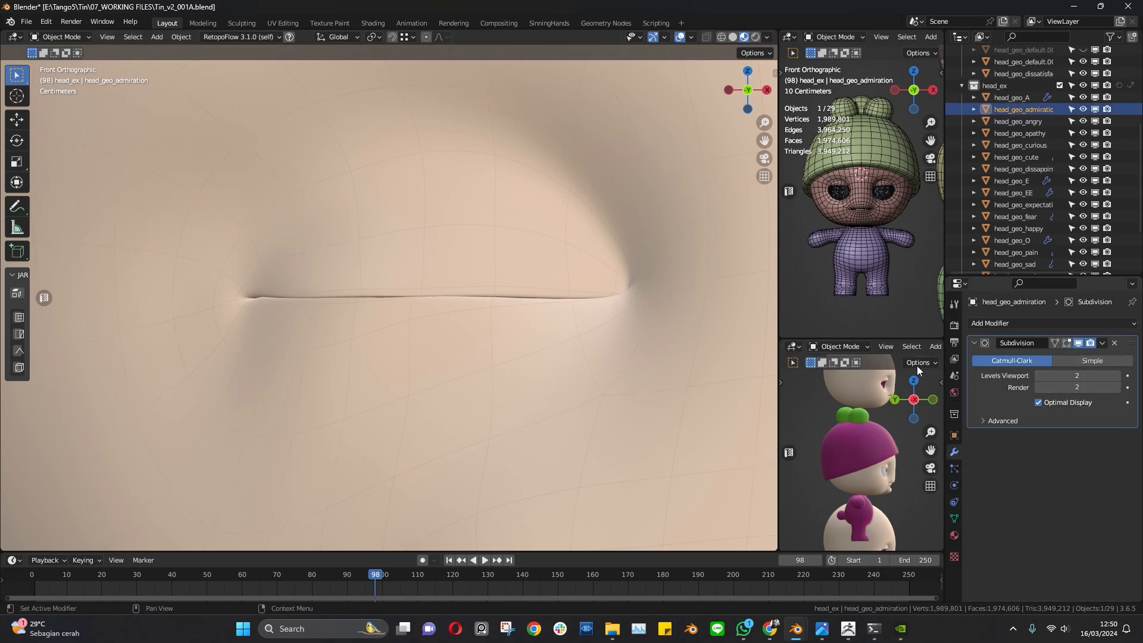
key(Tab)
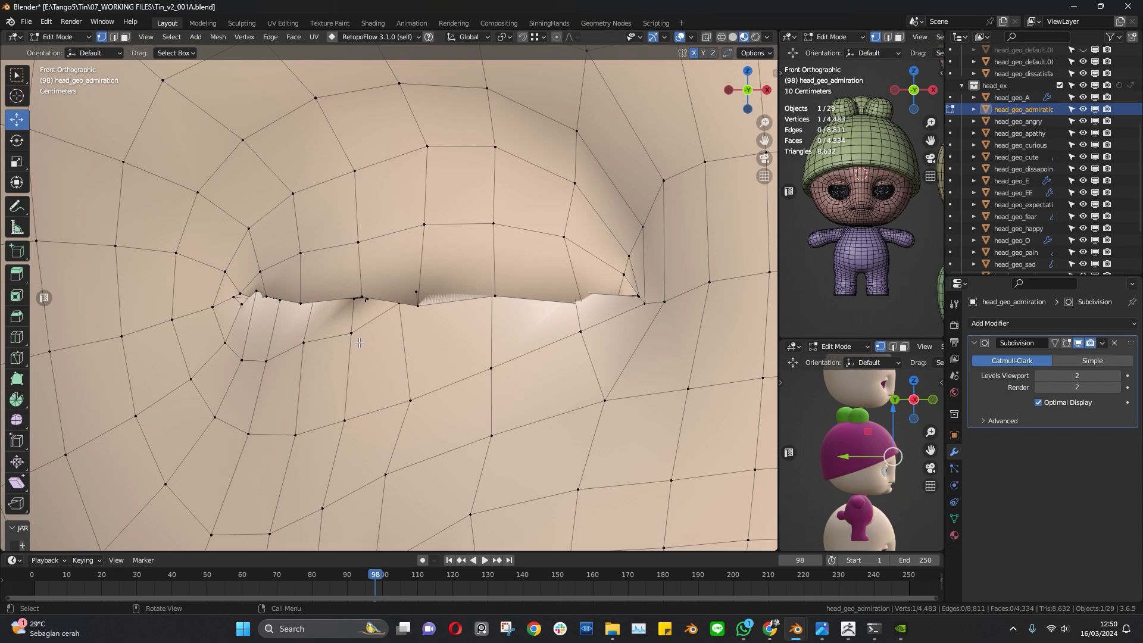
key(shift+z)
click(409, 294)
drag(416, 292, 413, 324)
key(ctrl+z)
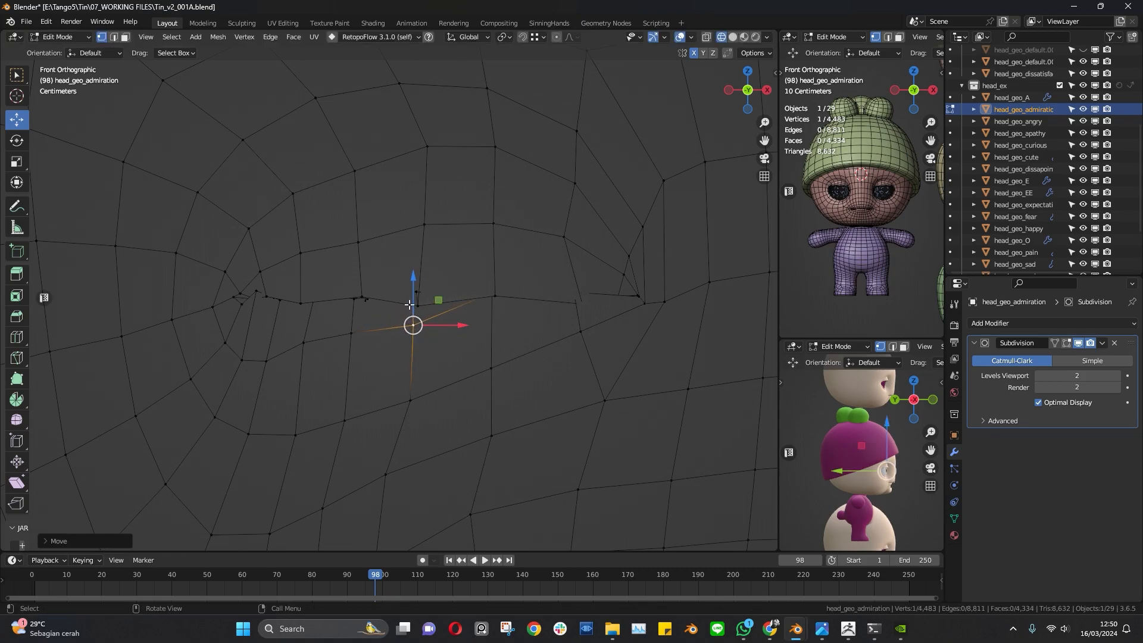
Switch to Snipping Tool, capture the closed eye's wireframe and trace the edge loops around the eyelids in purple
shift+middle_drag(543, 279, 543, 329)
click(502, 635)
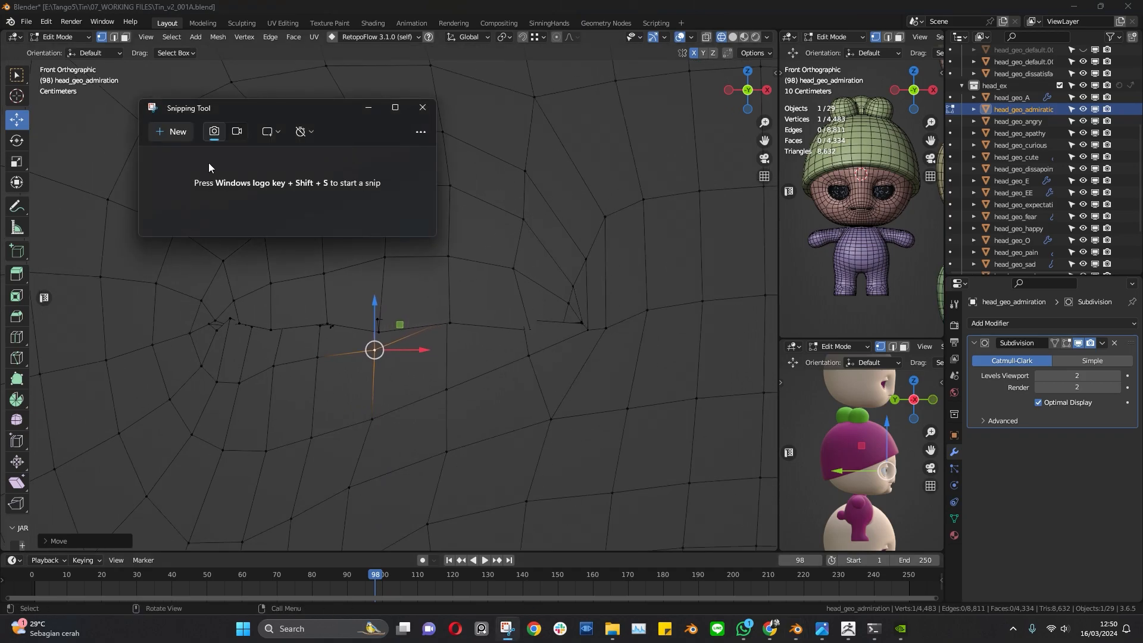
click(171, 136)
drag(139, 116, 665, 509)
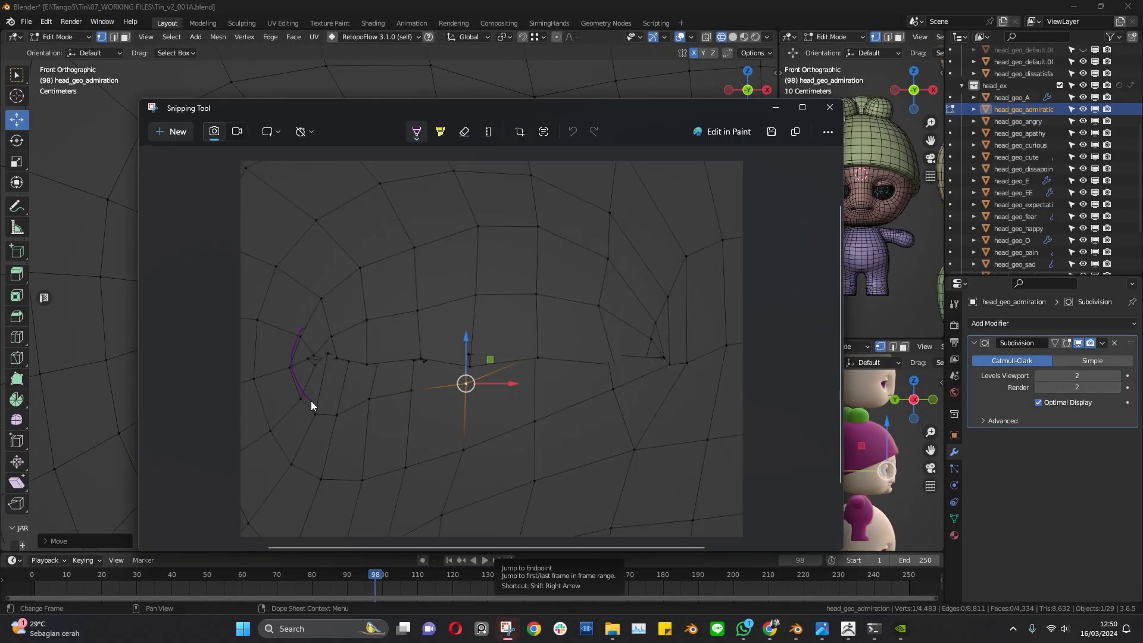
drag(361, 418, 459, 401)
drag(610, 361, 666, 365)
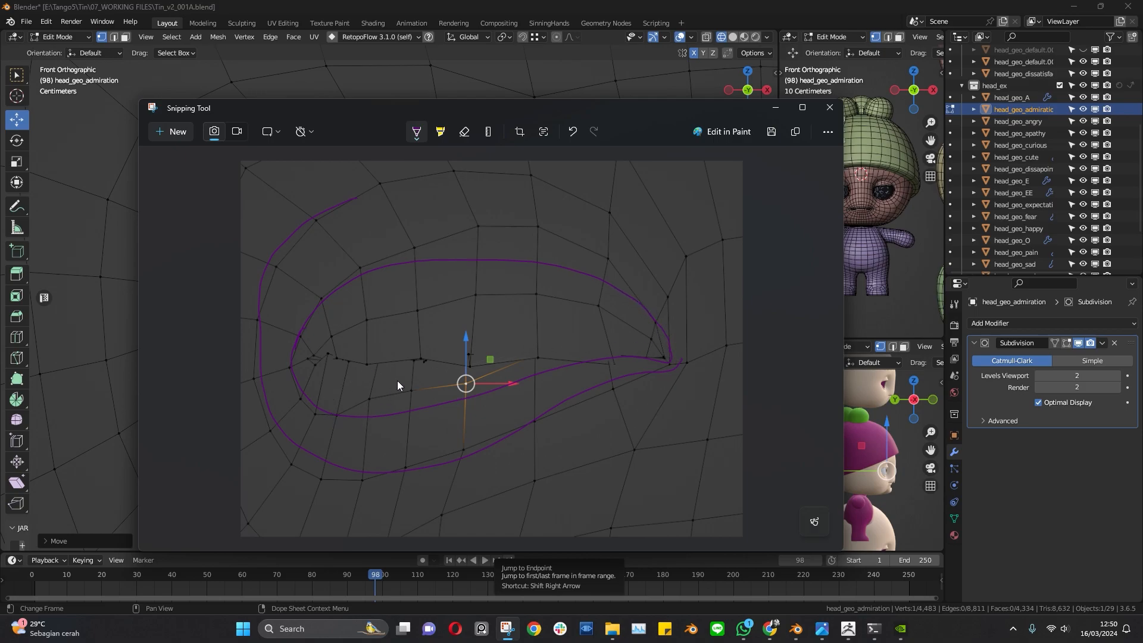
Trace the inner lid loops in purple, then mark the closing line and number the surrounding loops in red on the capture
key(ctrl+z)
drag(336, 385, 369, 391)
click(417, 138)
click(371, 218)
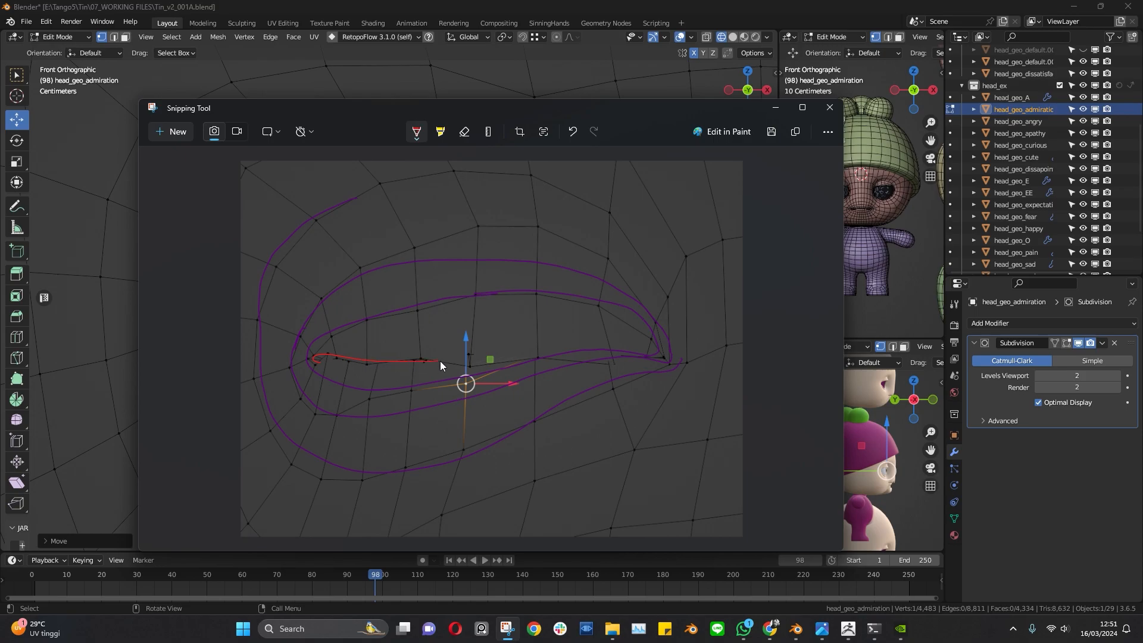
key(ctrl+z)
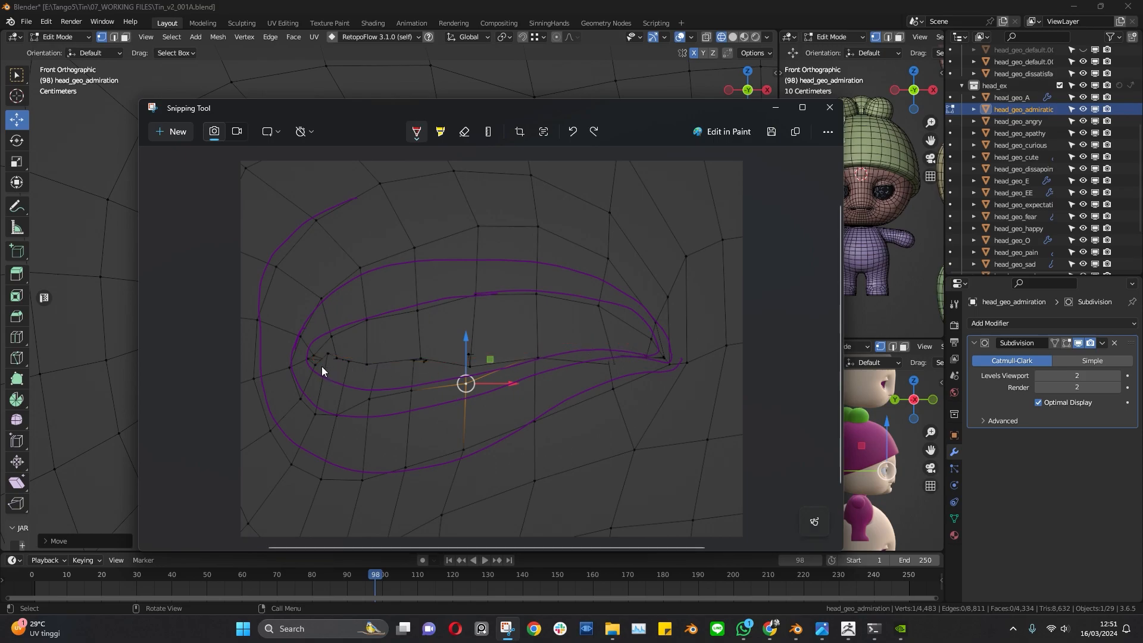
drag(617, 355, 648, 356)
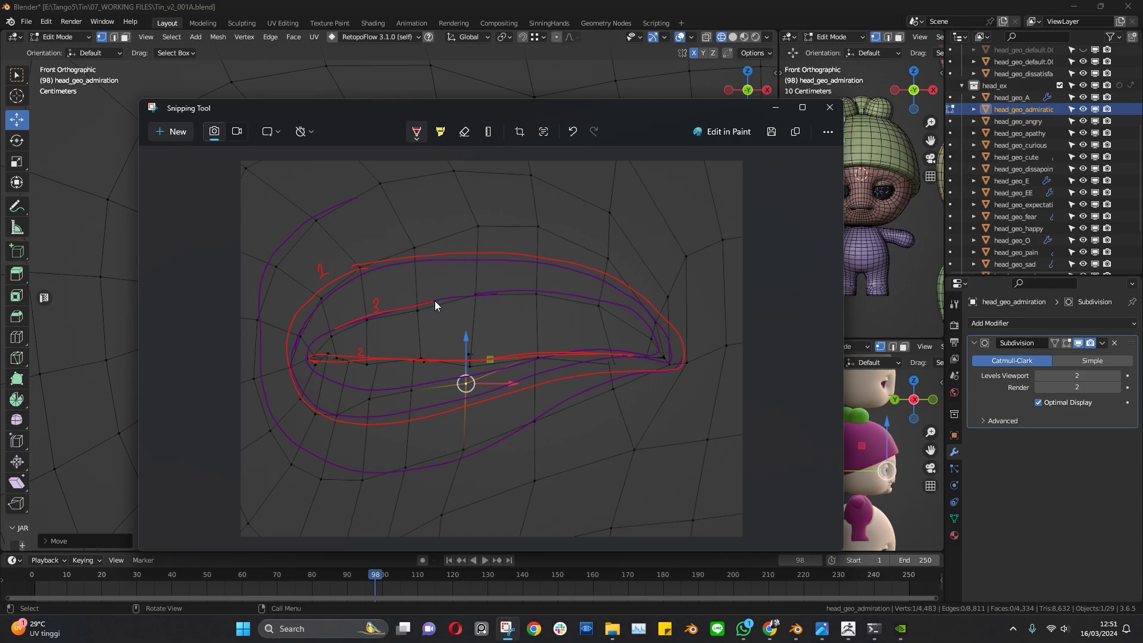
key(ctrl+z)
click(773, 107)
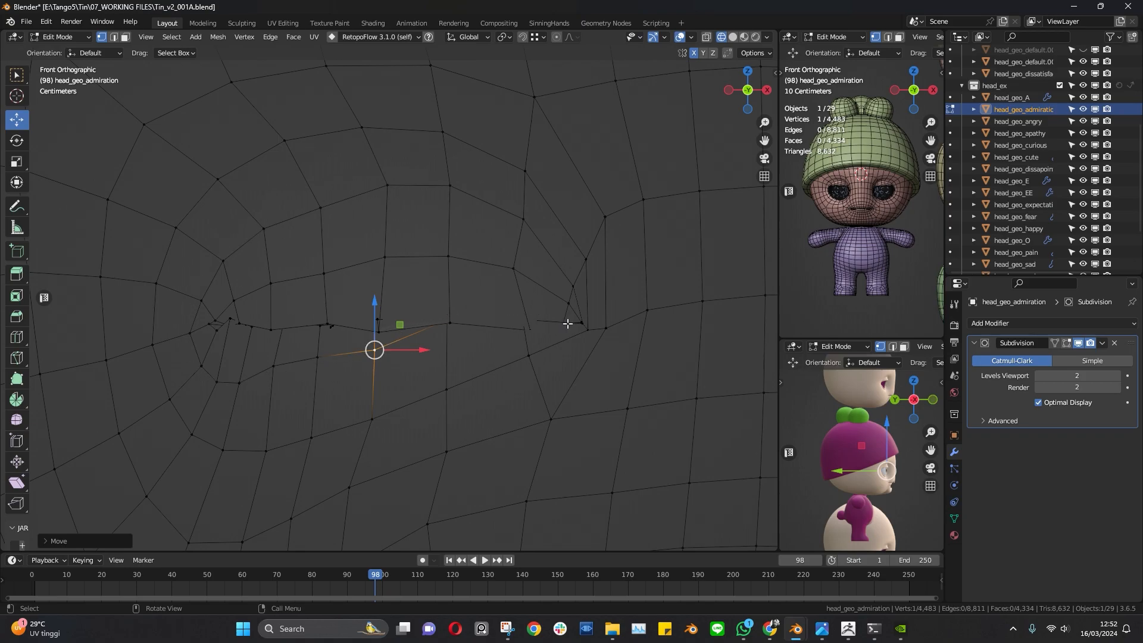
Switch back to Blender and reposition the lower-lid vertices just below the closed eye's closing line to even out their curve
drag(375, 351, 275, 398)
click(275, 381)
click(275, 378)
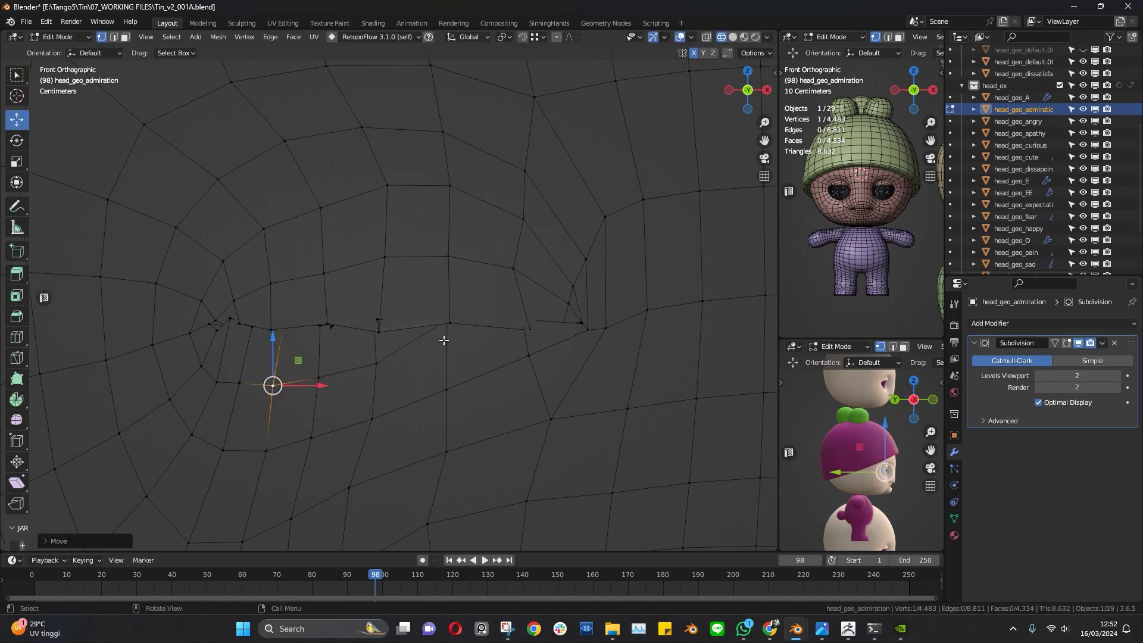
click(375, 371)
click(450, 330)
mouse_move(445, 328)
mouse_down()
mouse_move(449, 305)
mouse_move(445, 365)
mouse_move(455, 305)
mouse_move(449, 322)
mouse_up()
click(448, 328)
click(445, 361)
drag(445, 362, 447, 350)
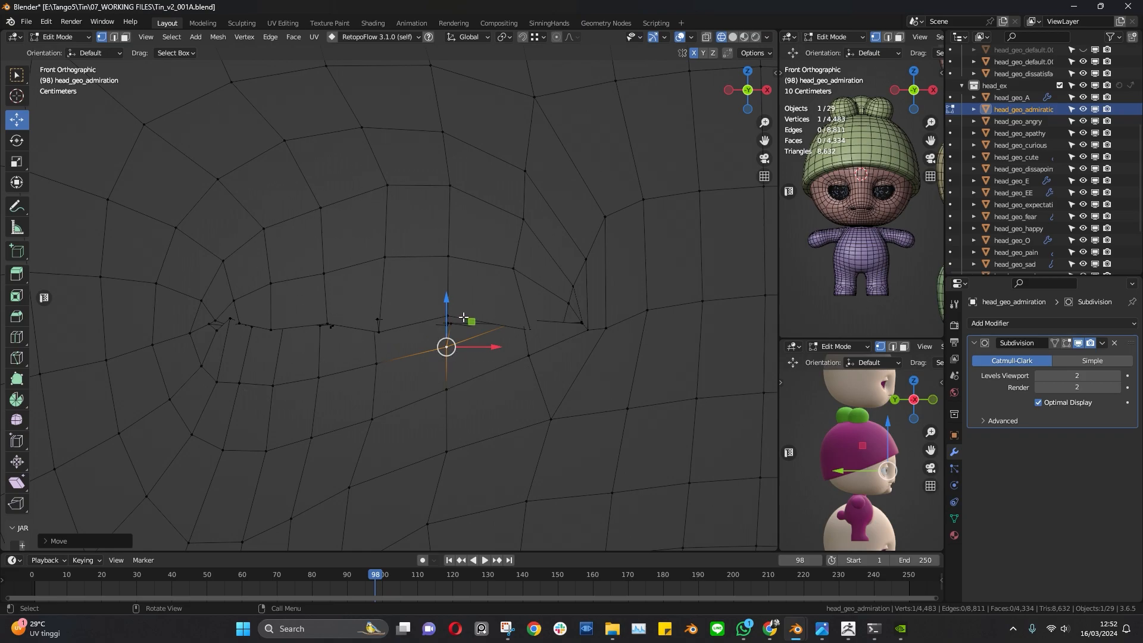
Reposition the remaining overlapping eyelid vertices of the closed eye while working from angled views
middle_drag(385, 346, 426, 376)
middle_drag(453, 428, 436, 386)
drag(461, 384, 451, 383)
middle_drag(454, 358, 478, 362)
drag(421, 336, 438, 324)
middle_drag(381, 340, 355, 291)
drag(355, 292, 362, 264)
click(224, 276)
drag(224, 277, 228, 258)
middle_drag(461, 310, 417, 323)
click(380, 304)
drag(417, 326, 387, 310)
middle_drag(448, 224, 549, 342)
click(518, 303)
click(550, 342)
Check the closed eyelid for gaps in solid shading, comparing the smoothed surface with its edit cage from several angles
scroll(550, 342, down, 8)
key(Tab)
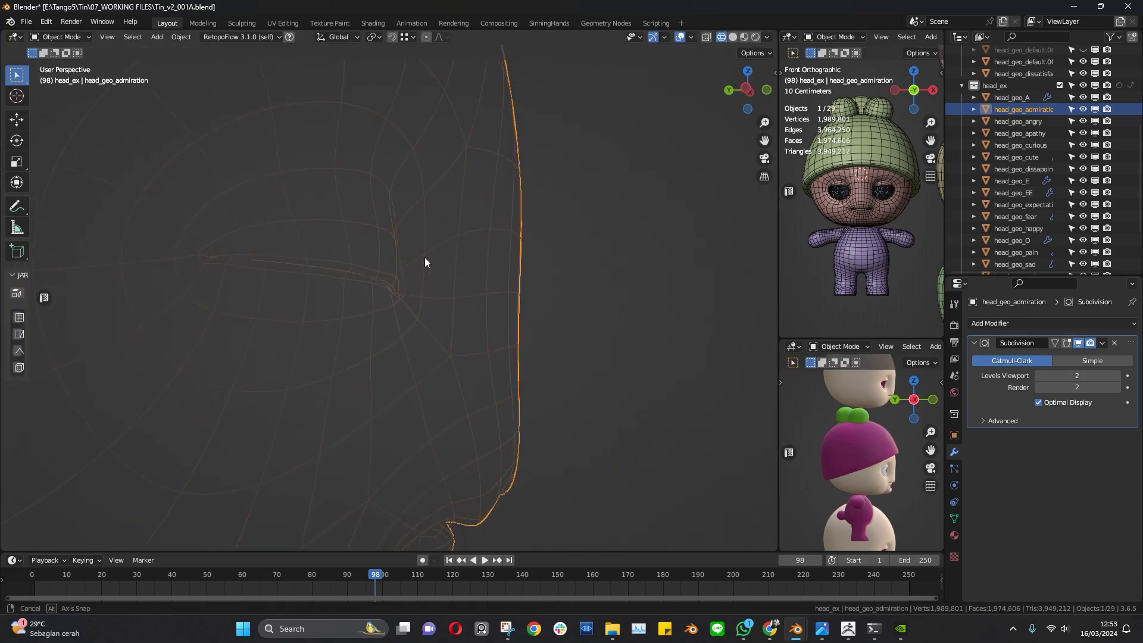
key(shift+z)
middle_drag(402, 273, 315, 249)
middle_drag(446, 271, 370, 302)
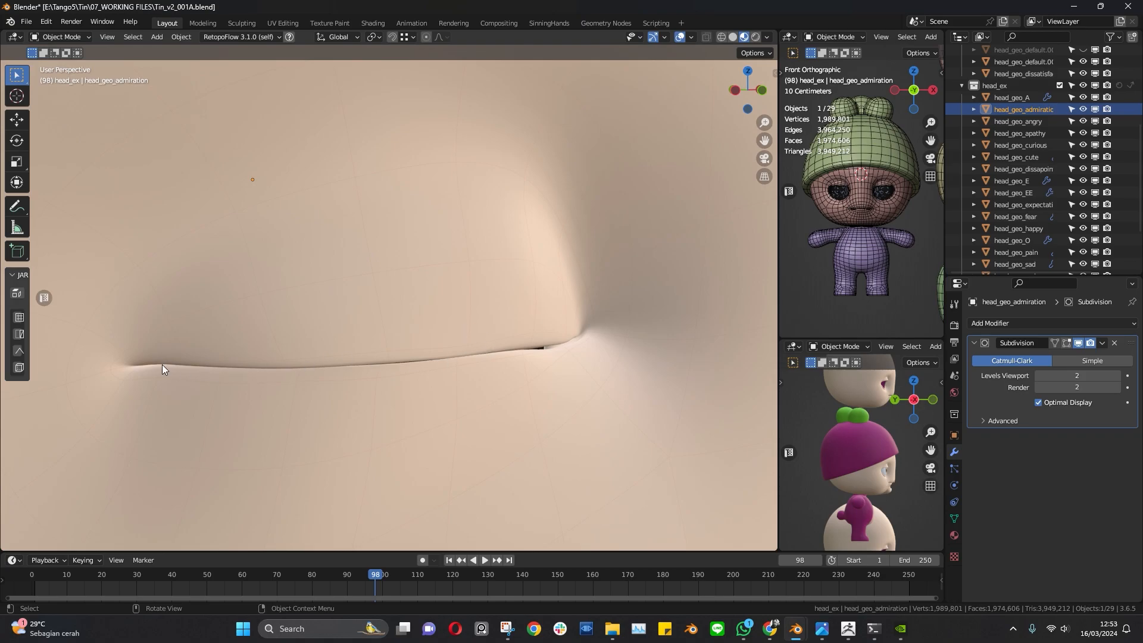
middle_drag(541, 335, 425, 346)
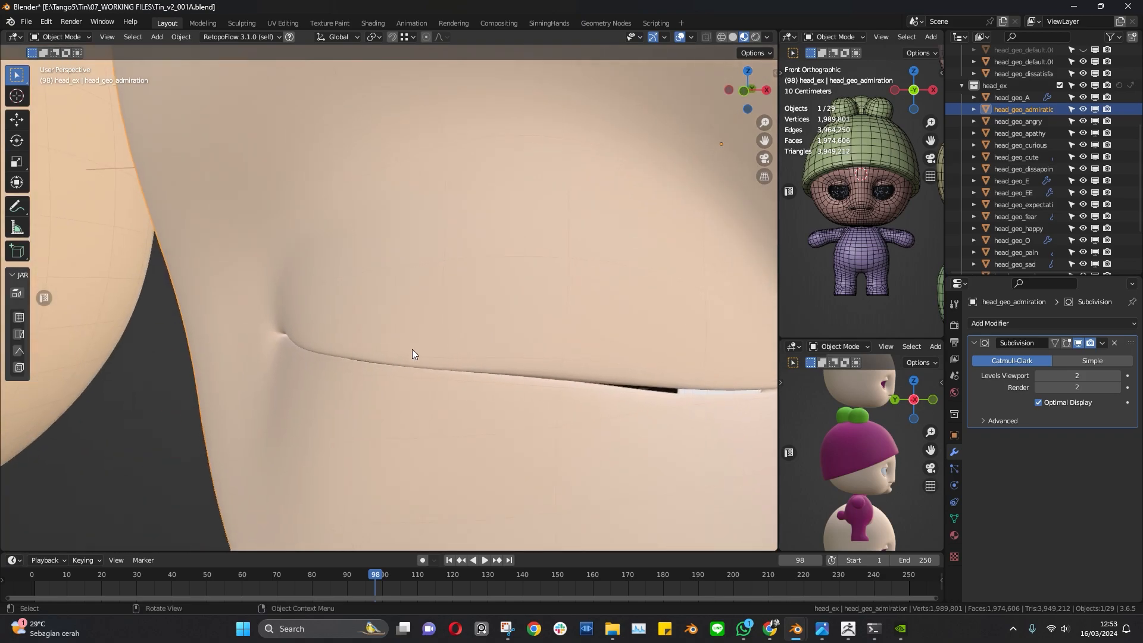
middle_drag(492, 366, 544, 323)
key(Tab)
key(Tab)
key(Tab)
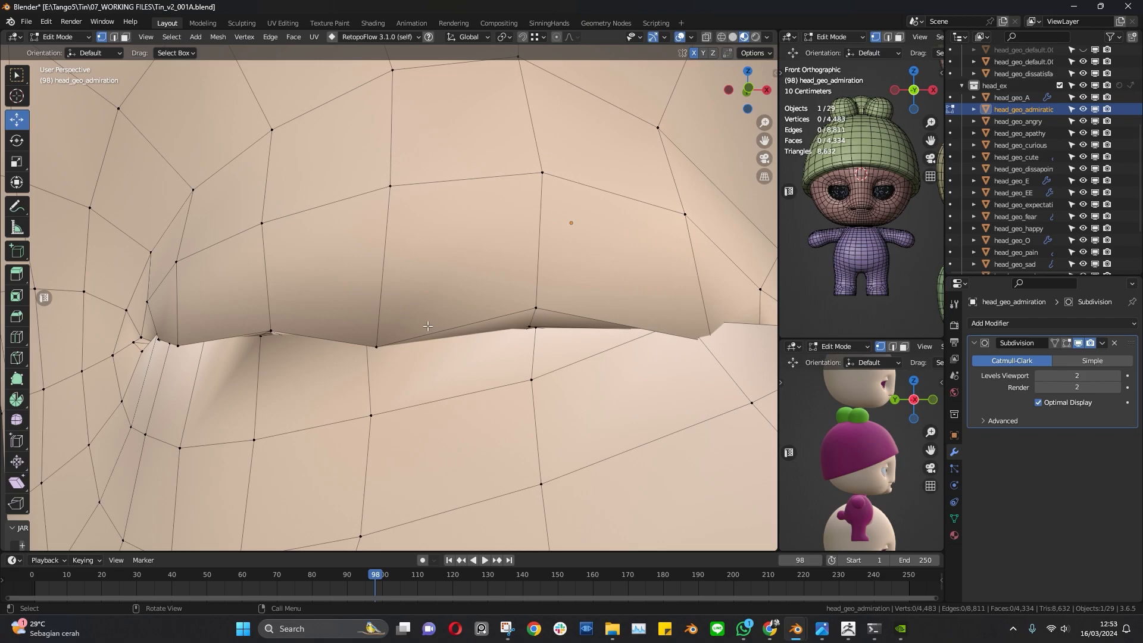
mouse_move(437, 340)
middle_down()
mouse_move(494, 325)
mouse_move(503, 338)
mouse_move(487, 358)
mouse_move(396, 349)
mouse_move(416, 369)
middle_up()
key(Tab)
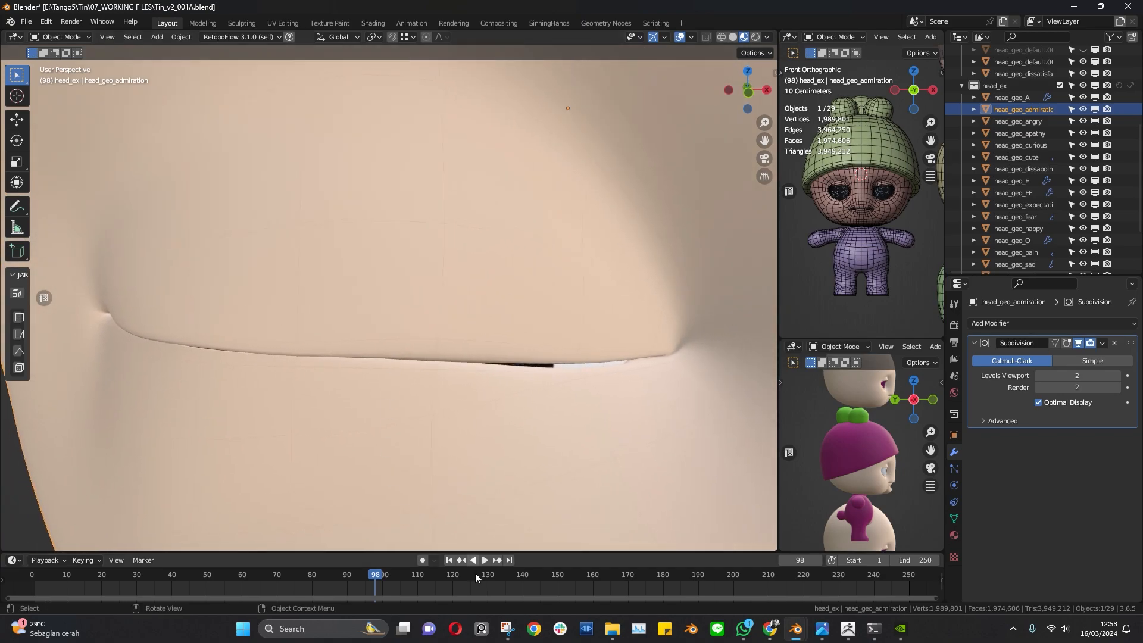
Capture the closed eyelid in Snipping Tool and mark the spots to correct and the raised lid line in red
click(507, 637)
click(165, 133)
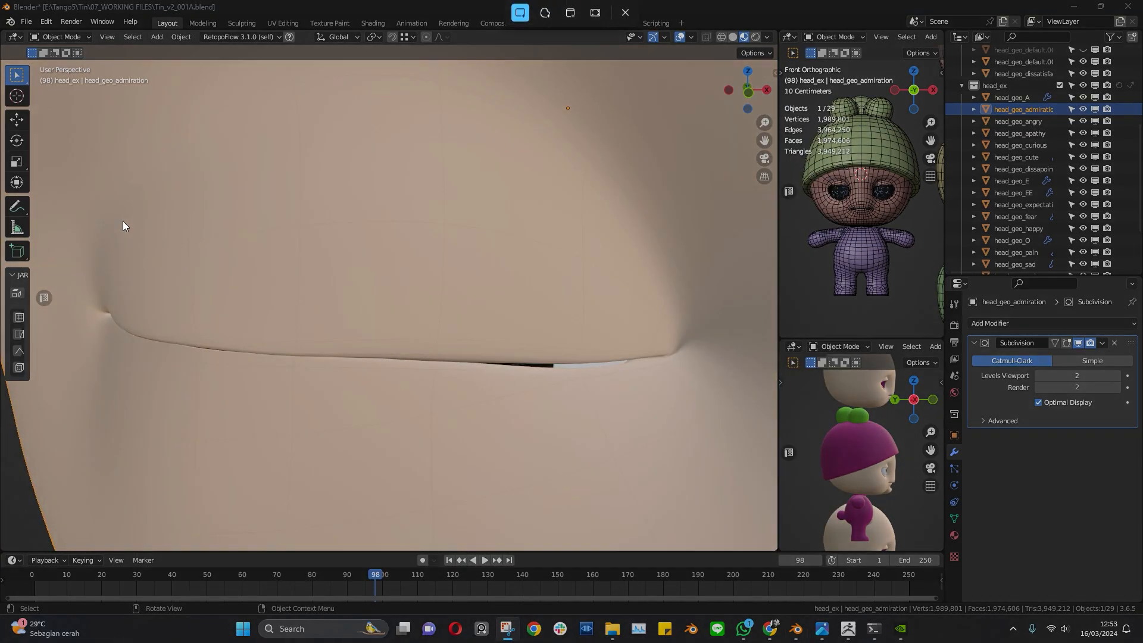
drag(74, 149, 732, 492)
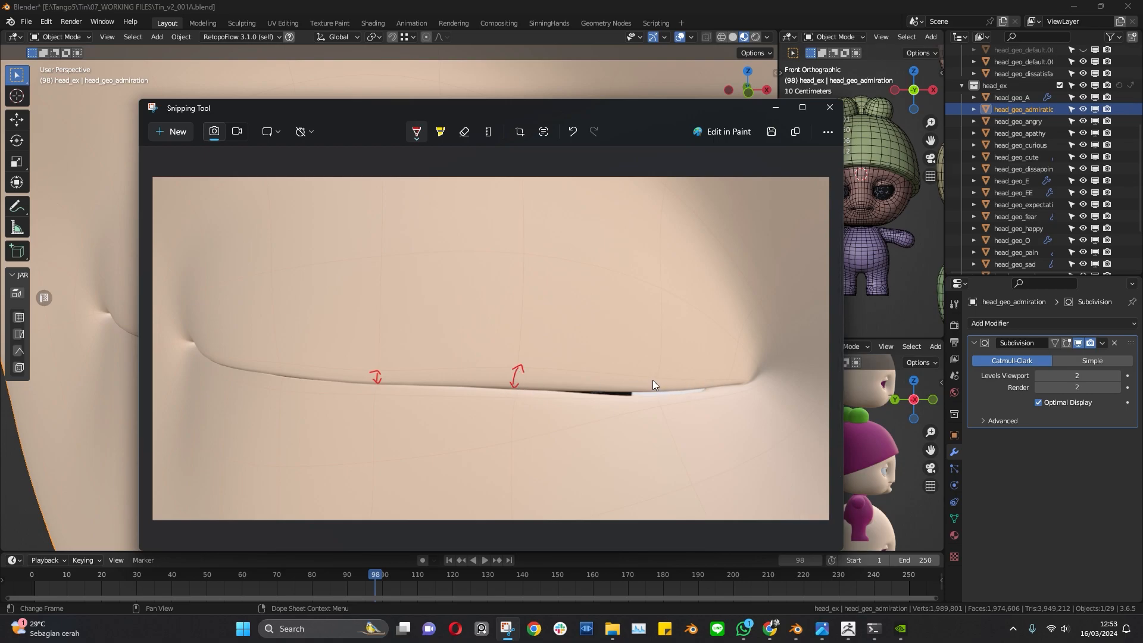
drag(652, 389, 656, 391)
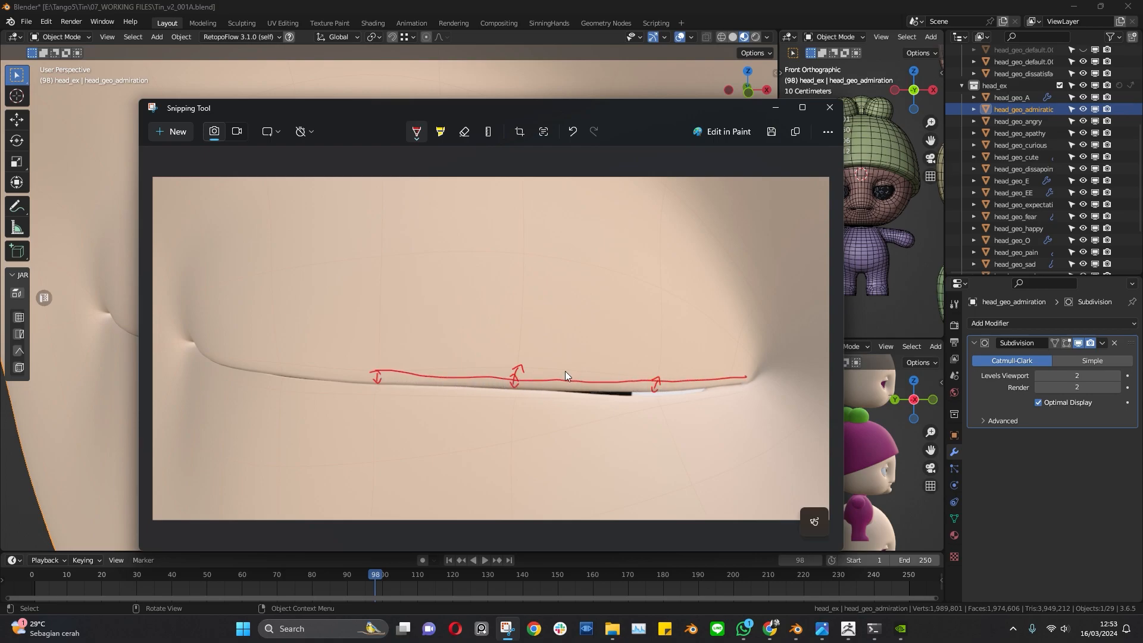
click(784, 114)
Open head_geo_dissatisfaction.001 for mesh editing together with head_geo_admiration
middle_drag(573, 243, 412, 333)
key(Tab)
key(Tab)
click(375, 345)
key(Tab)
Examine the upper-eyelid topology of the half-closed eye from the front and from several angles
middle_drag(412, 334, 419, 297)
middle_drag(555, 352, 468, 341)
ctrl+middle_drag(468, 341, 374, 306)
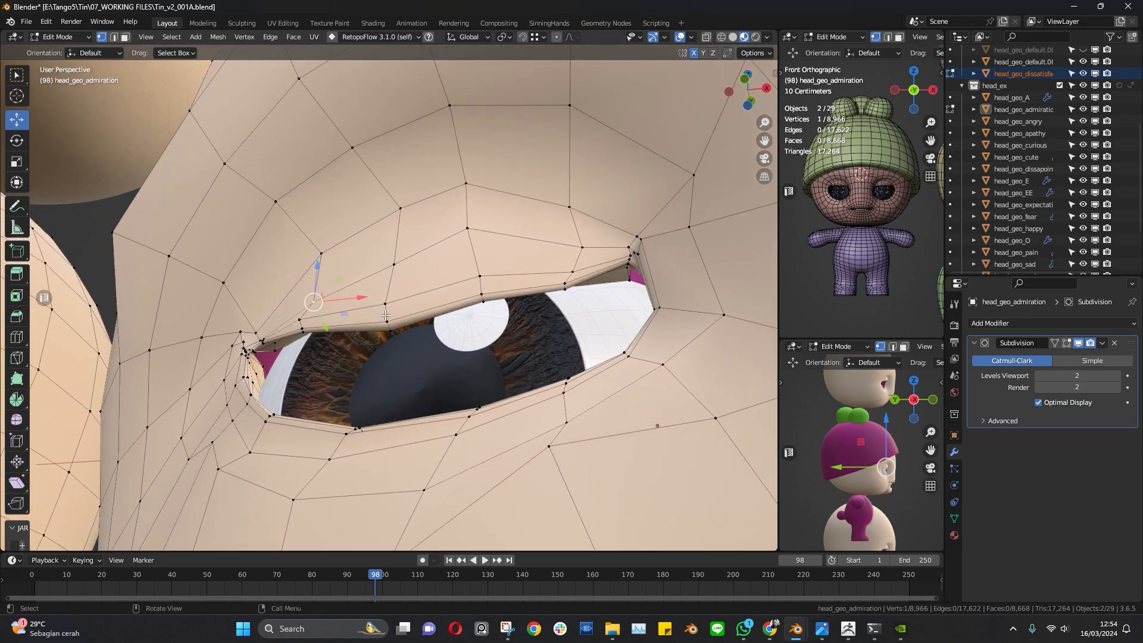
middle_drag(410, 358, 310, 322)
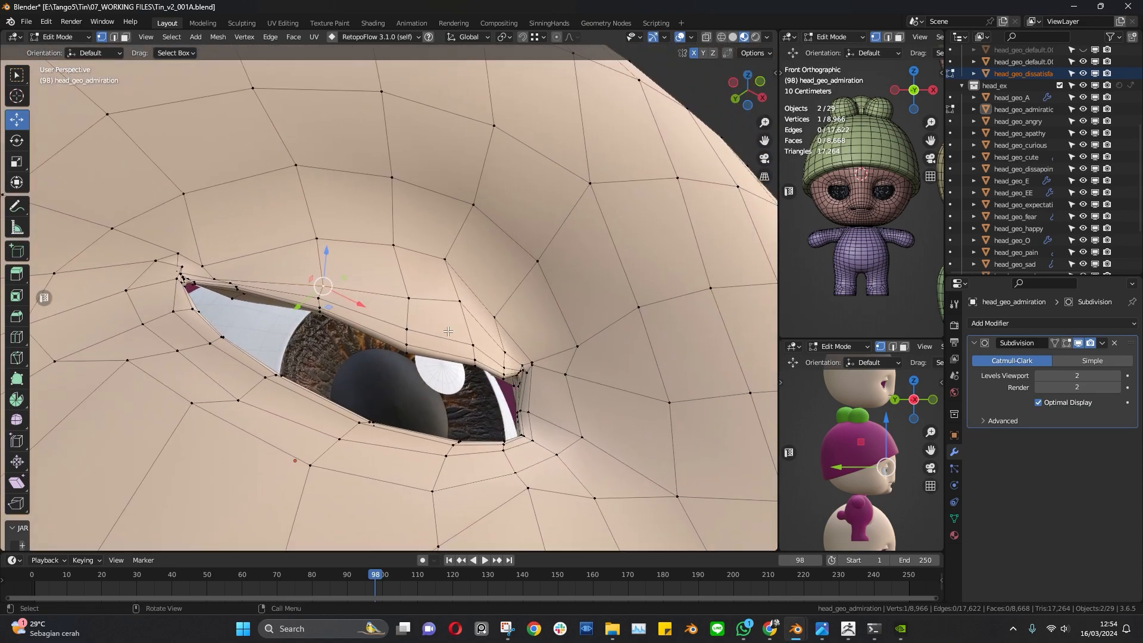
middle_drag(414, 334, 371, 377)
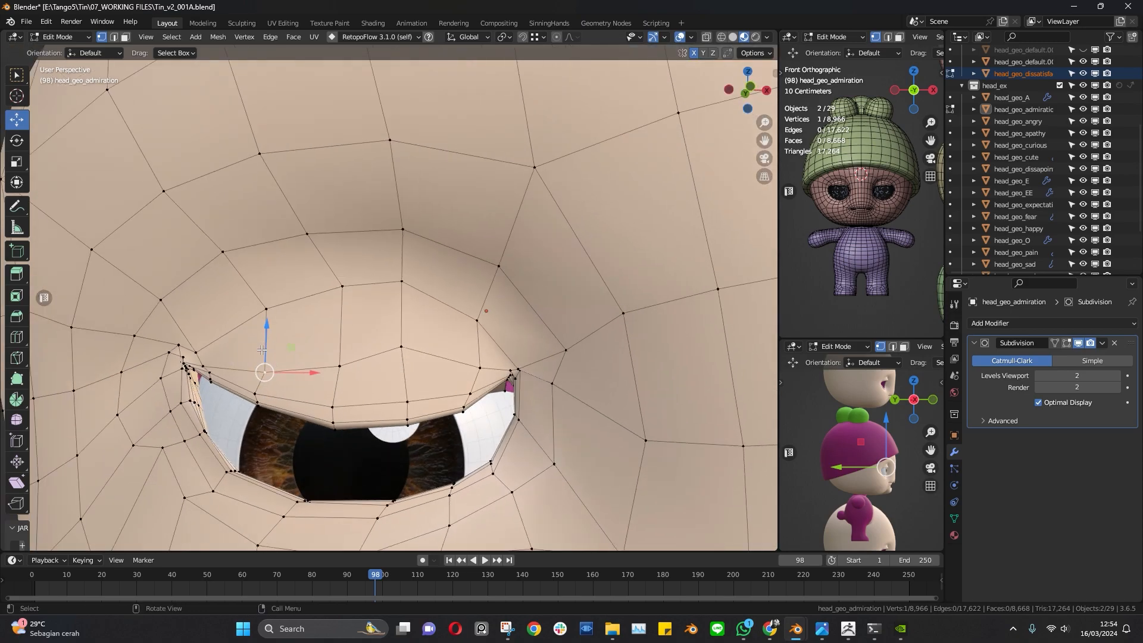
mouse_move(267, 371)
middle_down()
mouse_move(342, 359)
mouse_move(285, 377)
middle_up()
shift+middle_drag(479, 409, 478, 291)
scroll(383, 367, up, 2)
key(KP_1)
scroll(399, 339, down, 3)
ctrl+middle_drag(478, 291, 481, 266)
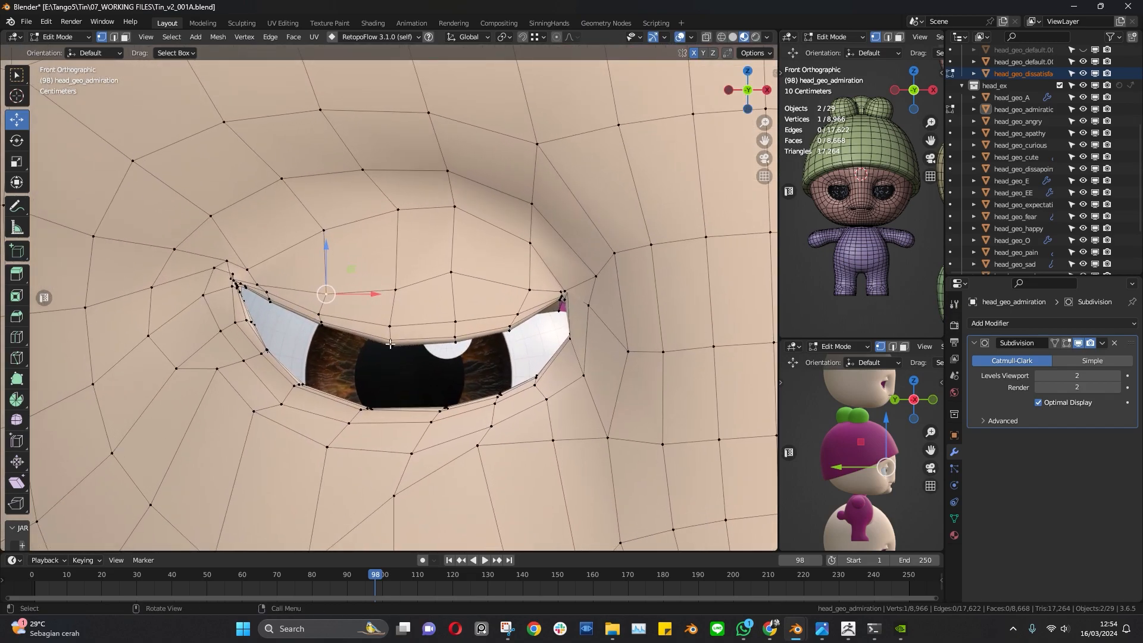
Move the vertices across the half-closed eye's upper eyelid one by one into an evenly curved row
shift+middle_drag(391, 344, 395, 305)
ctrl+middle_drag(379, 286, 377, 293)
key(g)
click(335, 236)
click(399, 253)
key(g)
click(398, 229)
key(g)
click(464, 235)
key(g)
click(529, 248)
Move two more upper-eyelid vertices toward the outer side of the half-closed eye to smooth the edge flow
shift+middle_drag(246, 260, 292, 300)
ctrl+middle_drag(292, 300, 287, 268)
key(g)
click(276, 248)
click(373, 220)
key(g)
click(373, 214)
Adjust the depth of the upper-eyelid vertices along the Y axis so the lid follows the eyeball's curvature
middle_drag(366, 309, 495, 296)
alt+drag(496, 296, 463, 363)
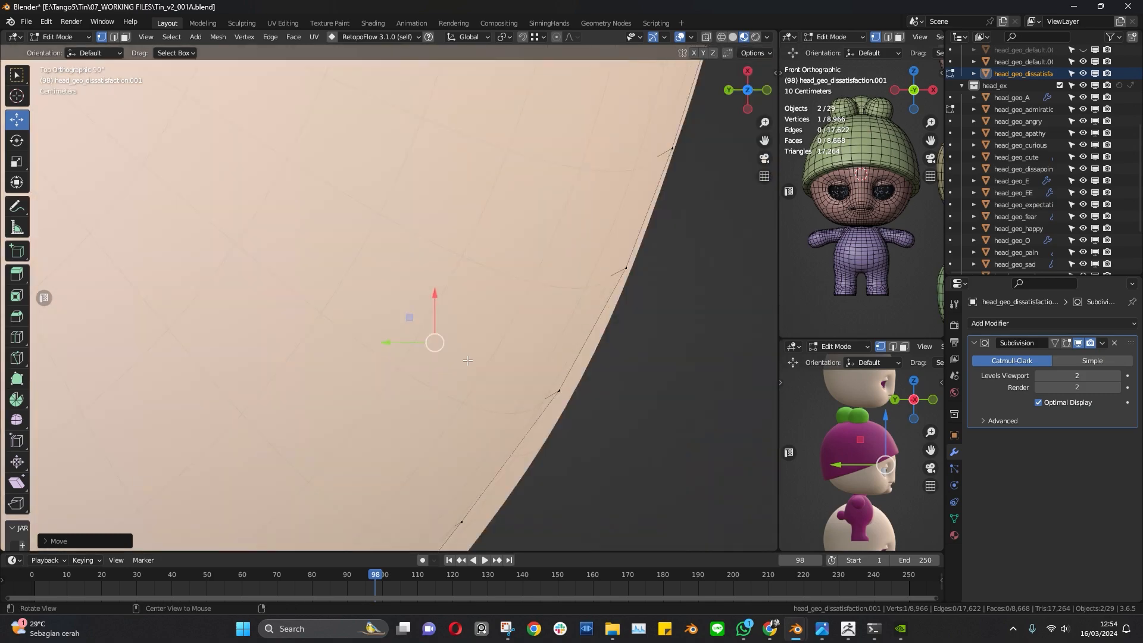
alt+drag(551, 366, 416, 327)
click(402, 313)
middle_drag(403, 314, 401, 291)
drag(401, 289, 392, 289)
middle_drag(391, 288, 540, 370)
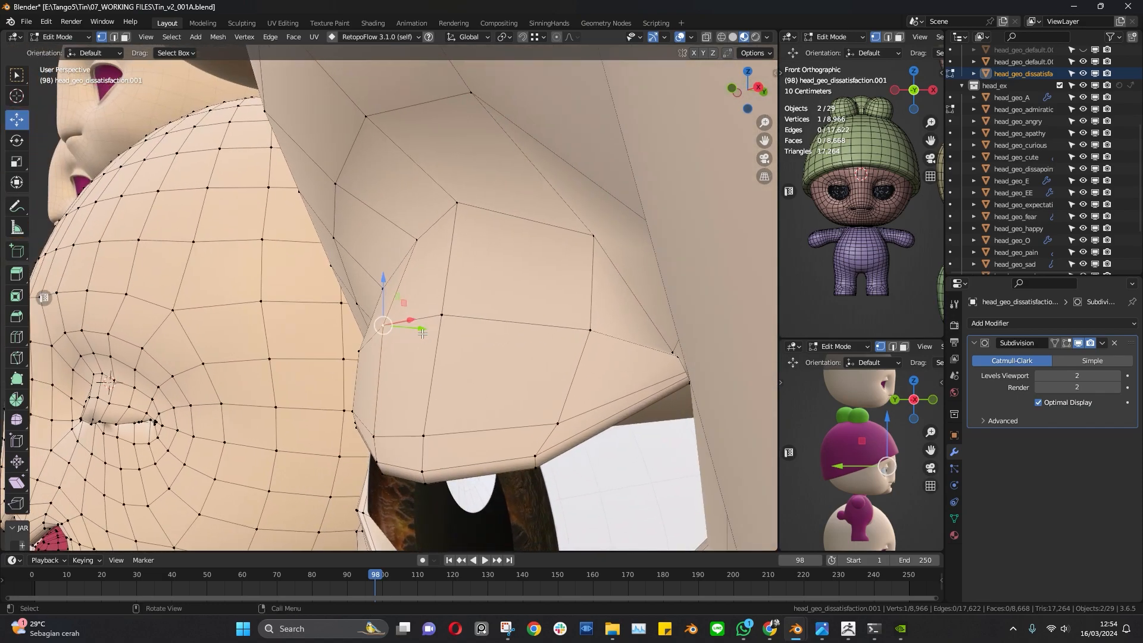
drag(422, 334, 424, 332)
middle_drag(424, 332, 483, 299)
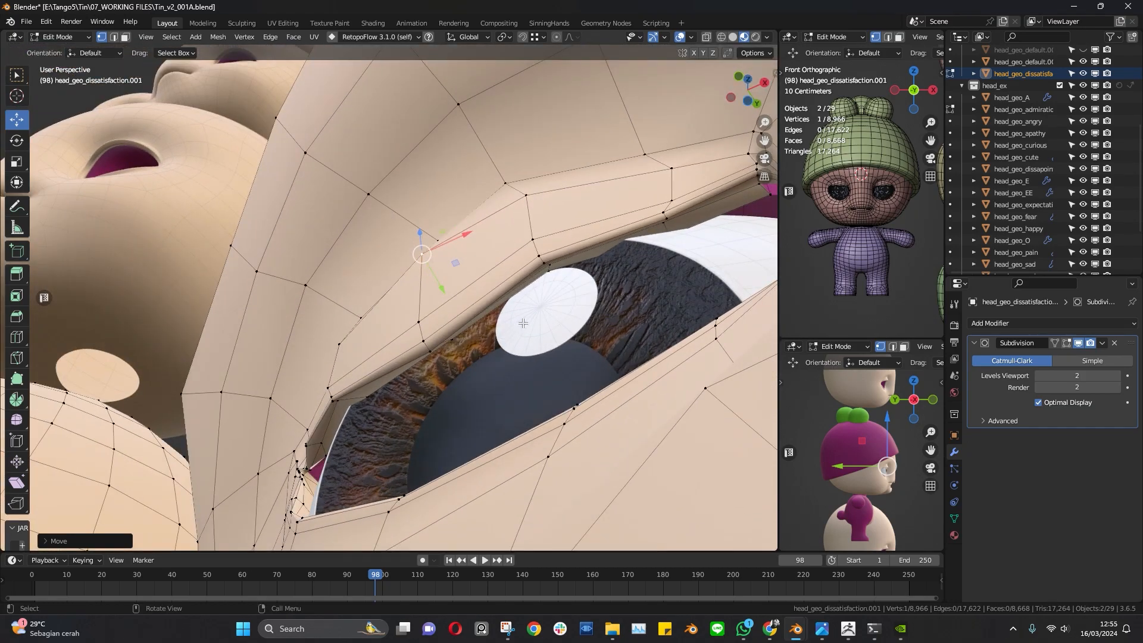
middle_drag(523, 323, 602, 314)
Leave mesh editing and inspect head_geo_default.002 and its edit cage
middle_drag(519, 323, 411, 322)
scroll(429, 357, down, 4)
scroll(410, 322, down, 4)
key(Tab)
shift+middle_drag(269, 325, 441, 351)
scroll(441, 350, up, 3)
shift+middle_drag(494, 119, 427, 301)
scroll(402, 285, up, 3)
click(459, 264)
key(Tab)
key(Tab)
Inspect the reshaped half-closed eyelid of head_geo_dissatisfaction.001 up close, in both smoothed and edit-cage display
shift+middle_drag(709, 287, 324, 309)
scroll(536, 310, down, 7)
shift+middle_drag(586, 310, 299, 284)
scroll(299, 284, up, 4)
middle_drag(512, 296, 416, 328)
scroll(346, 310, up, 6)
scroll(479, 374, up, 3)
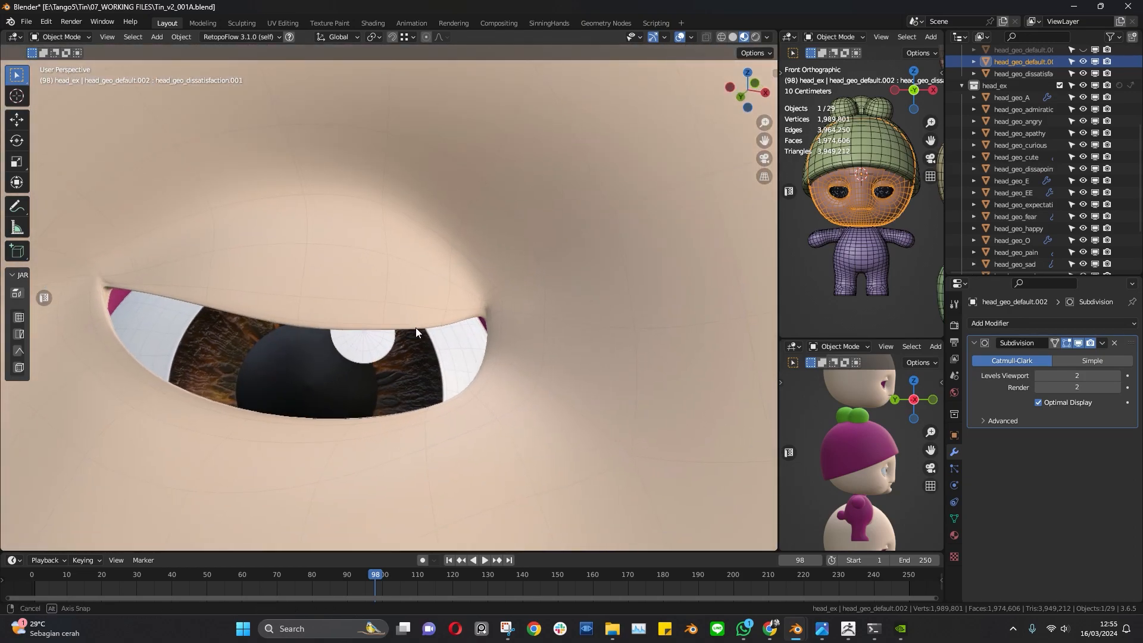
click(376, 292)
key(Tab)
middle_drag(380, 294, 470, 214)
middle_drag(372, 262, 436, 326)
scroll(458, 173, down, 8)
scroll(434, 268, up, 1)
key(Tab)
Compare the open eye rims of the expression heads, including the eyelid of head_geo_expectation, up close
middle_drag(431, 208, 479, 539)
scroll(430, 346, up, 4)
shift+middle_drag(416, 303, 362, 193)
scroll(380, 243, up, 3)
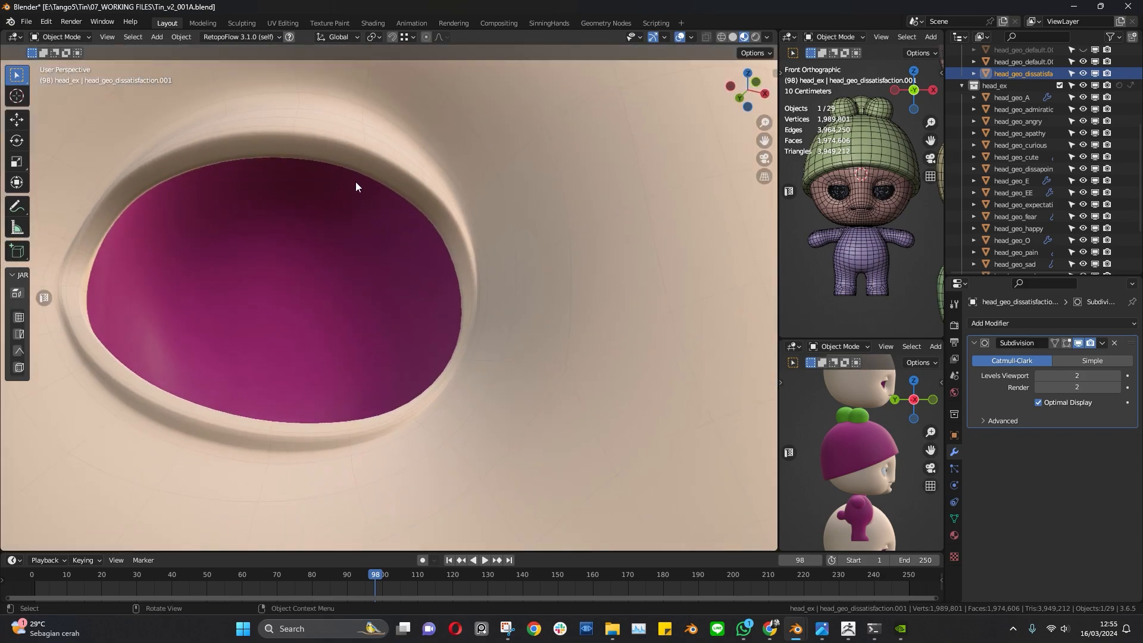
click(344, 142)
key(Tab)
scroll(411, 176, down, 5)
shift+middle_drag(430, 153, 424, 237)
key(Tab)
middle_drag(442, 300, 431, 323)
scroll(410, 351, up, 3)
shift+middle_drag(357, 387, 368, 215)
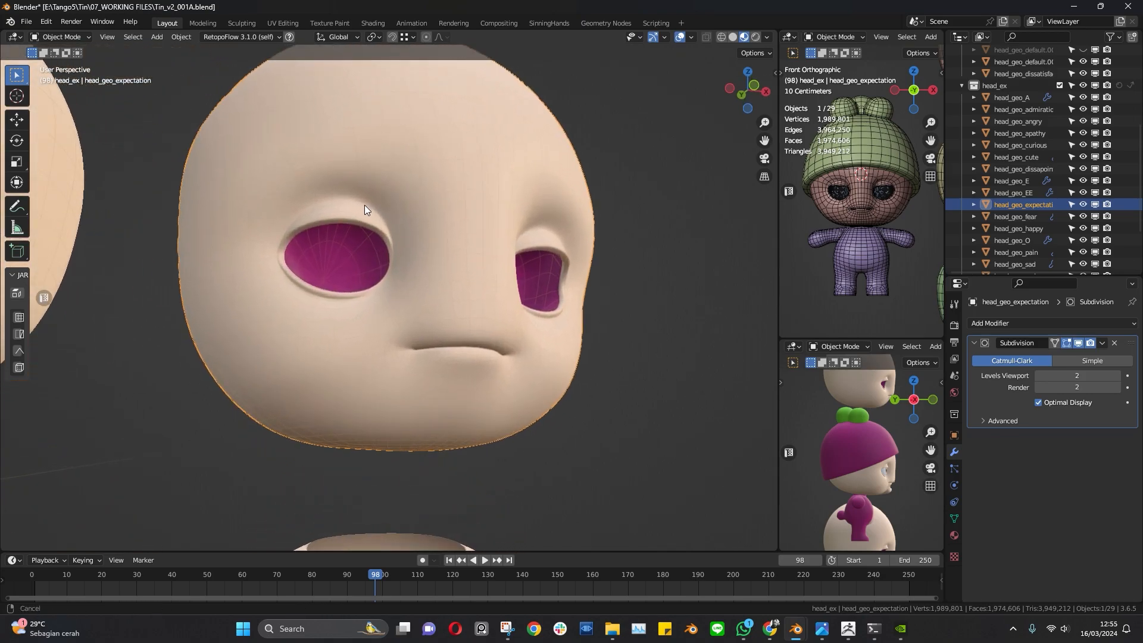
scroll(361, 186, up, 6)
shift+middle_drag(355, 163, 437, 227)
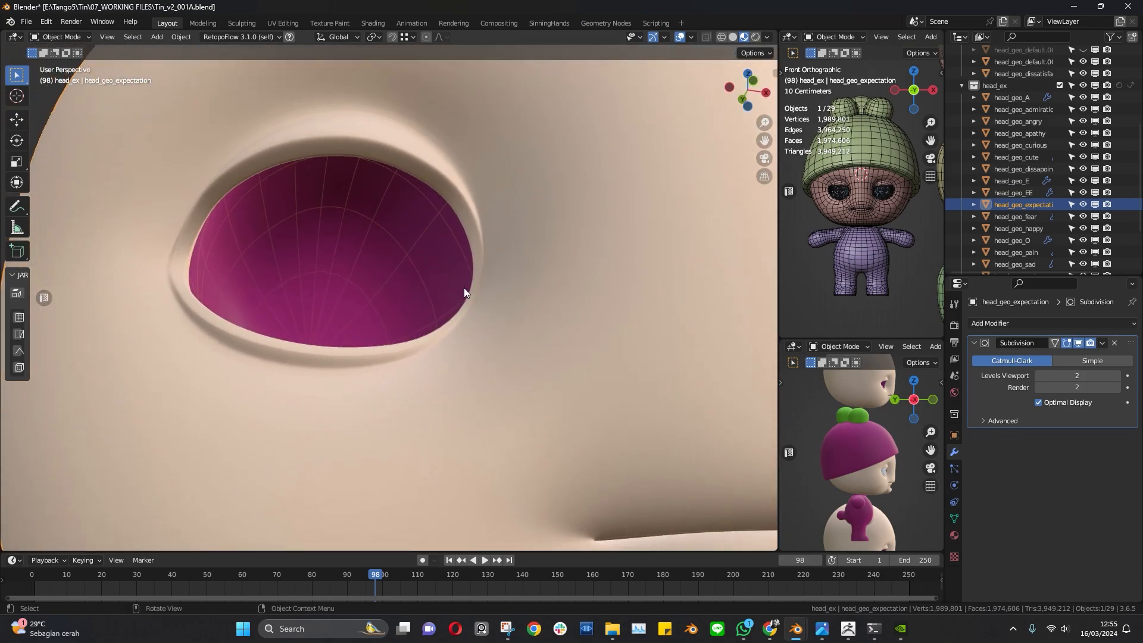
Capture the eye opening of head_geo_expectation with Snipping Tool, mark the edge positions along the upper lid in red, and put the snip away
click(510, 630)
click(177, 133)
drag(136, 76, 615, 454)
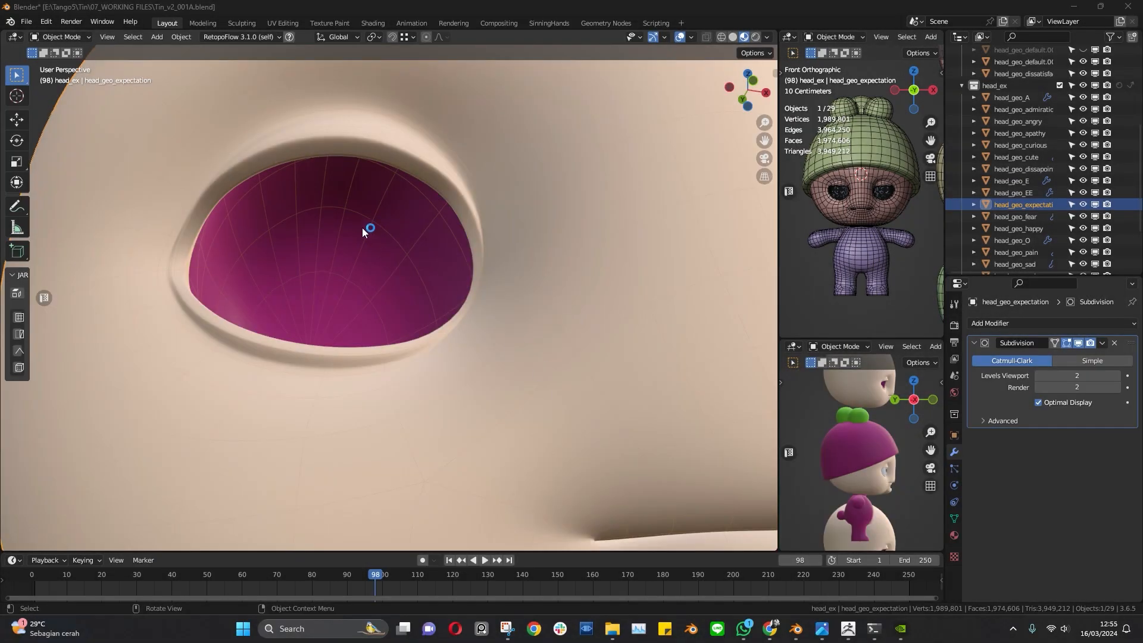
click(509, 631)
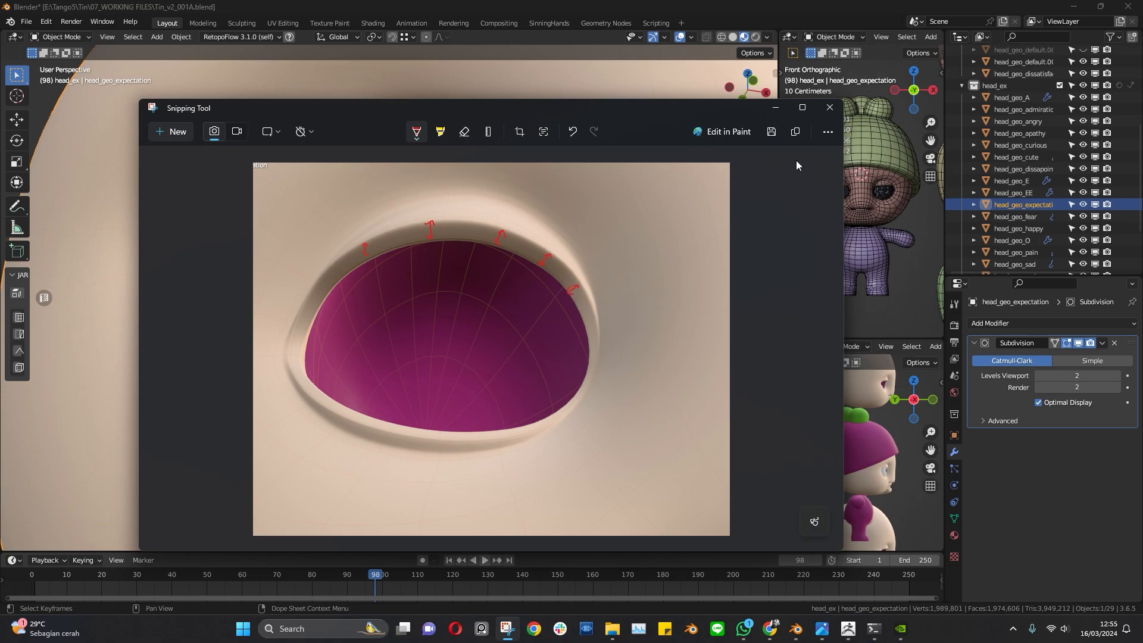
click(775, 108)
Examine the half-closed eyes and overall face of head_geo_dissatisfaction.001 in both edit-cage and smoothed display
scroll(484, 248, down, 6)
mouse_move(521, 321)
middle_down()
mouse_move(630, 241)
mouse_move(542, 327)
middle_up()
scroll(507, 296, up, 8)
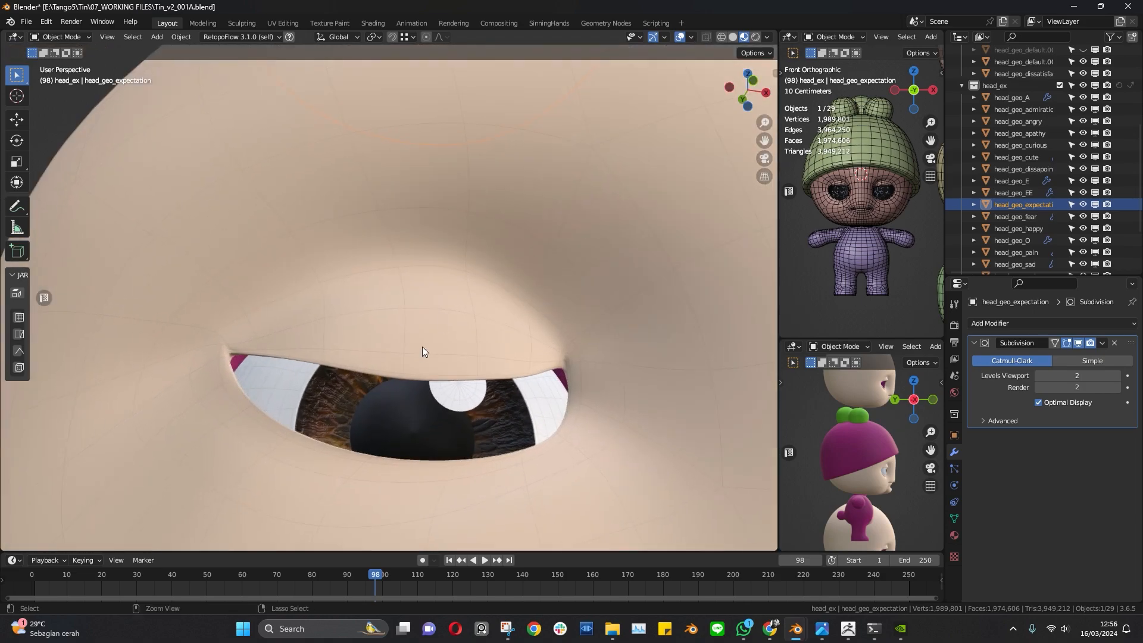
click(433, 340)
key(Tab)
middle_drag(475, 269, 498, 298)
scroll(484, 302, down, 3)
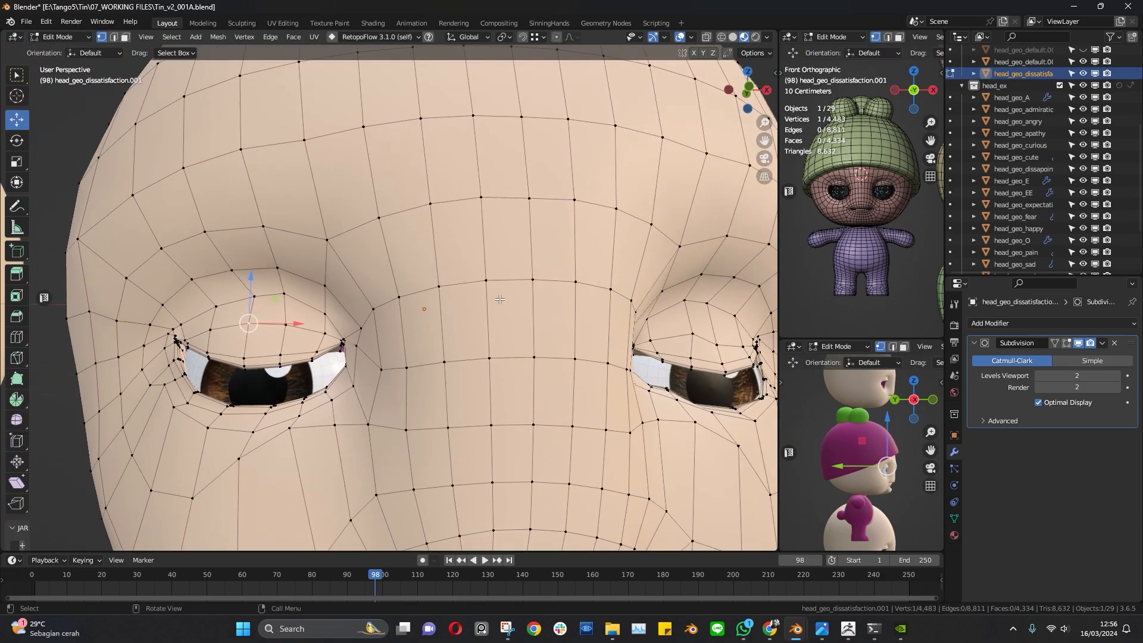
scroll(498, 299, down, 8)
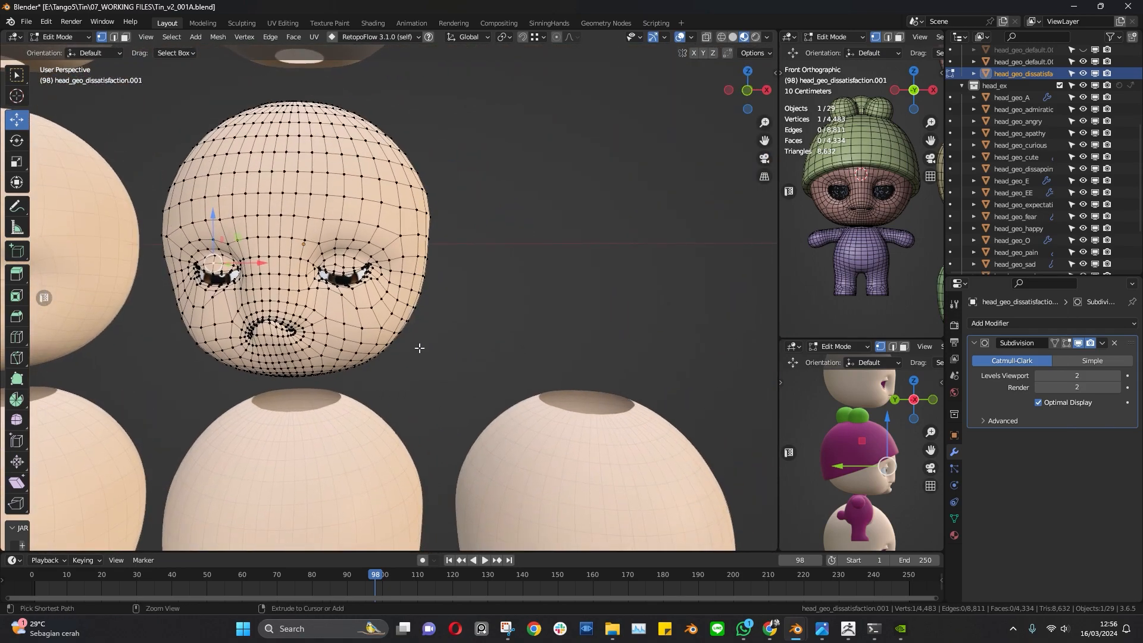
ctrl+middle_drag(420, 348, 488, 216)
key(Tab)
ctrl+middle_drag(398, 260, 351, 286)
shift+middle_drag(470, 294, 566, 237)
ctrl+middle_drag(452, 250, 529, 220)
shift+middle_drag(416, 143, 416, 298)
Examine the mouth cage of head_geo_dissatisfaction.001 from the front, and leave mesh editing to compare it with the neighbouring expression heads
key(Tab)
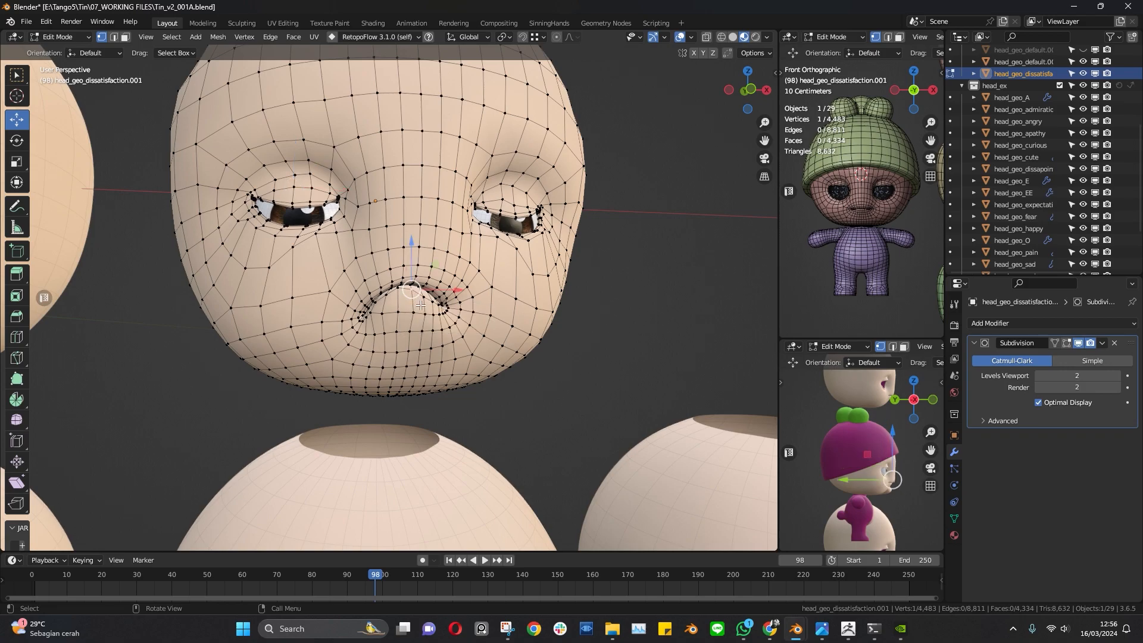
key(g)
click(431, 305)
key(KP_Decimal)
ctrl+middle_drag(452, 286, 512, 462)
ctrl+middle_drag(468, 220, 458, 430)
middle_drag(430, 232, 416, 329)
key(KP_1)
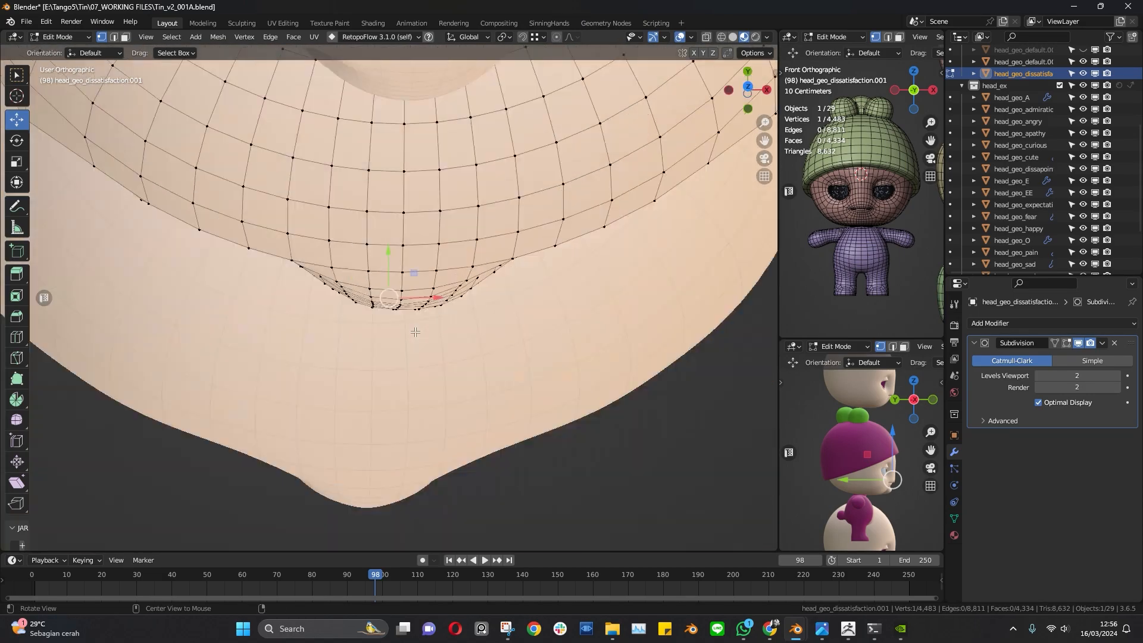
shift+middle_drag(393, 381, 402, 292)
ctrl+middle_drag(402, 292, 402, 220)
shift+middle_drag(402, 220, 419, 326)
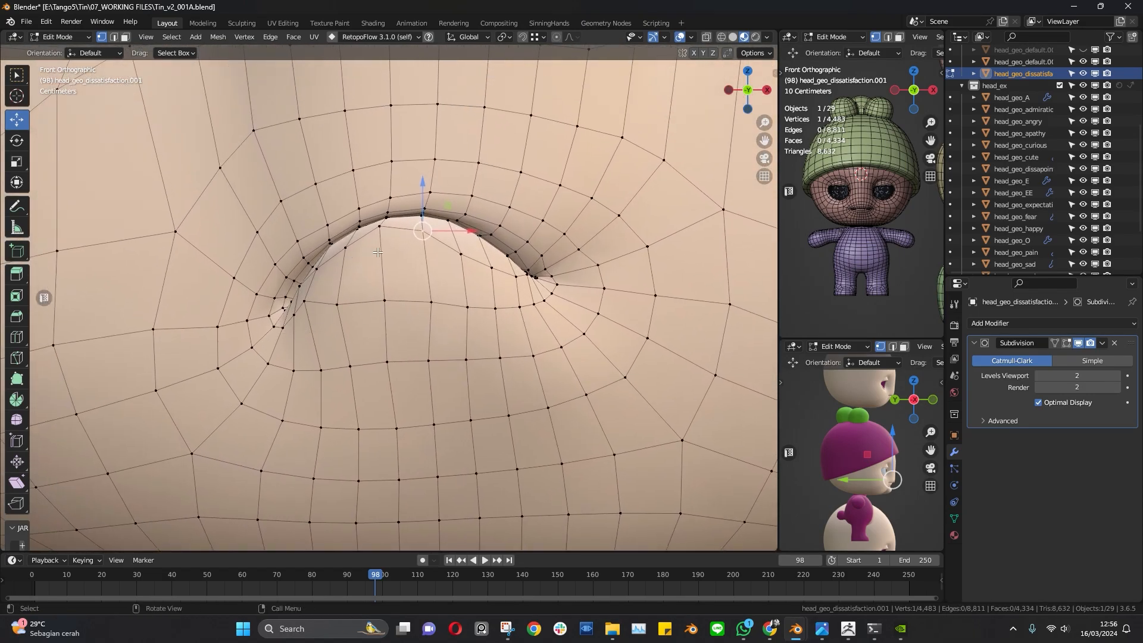
shift+middle_drag(575, 277, 640, 219)
ctrl+middle_drag(640, 219, 566, 280)
ctrl+middle_drag(566, 280, 546, 426)
key(Tab)
shift+middle_drag(496, 323, 532, 271)
scroll(476, 310, down, 2)
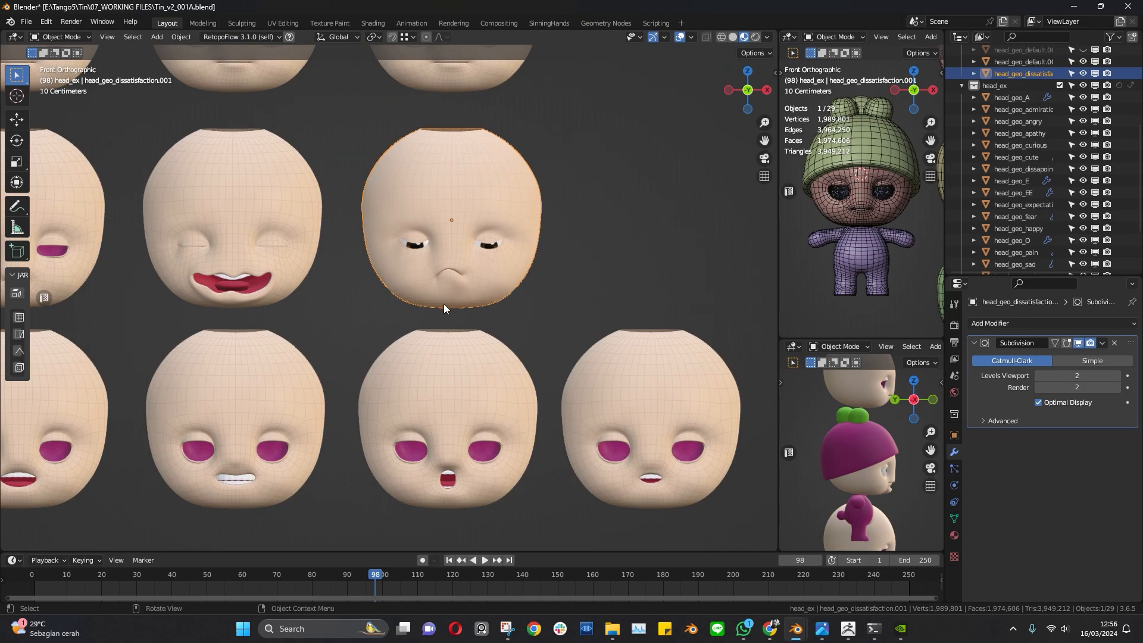
scroll(476, 292, up, 1)
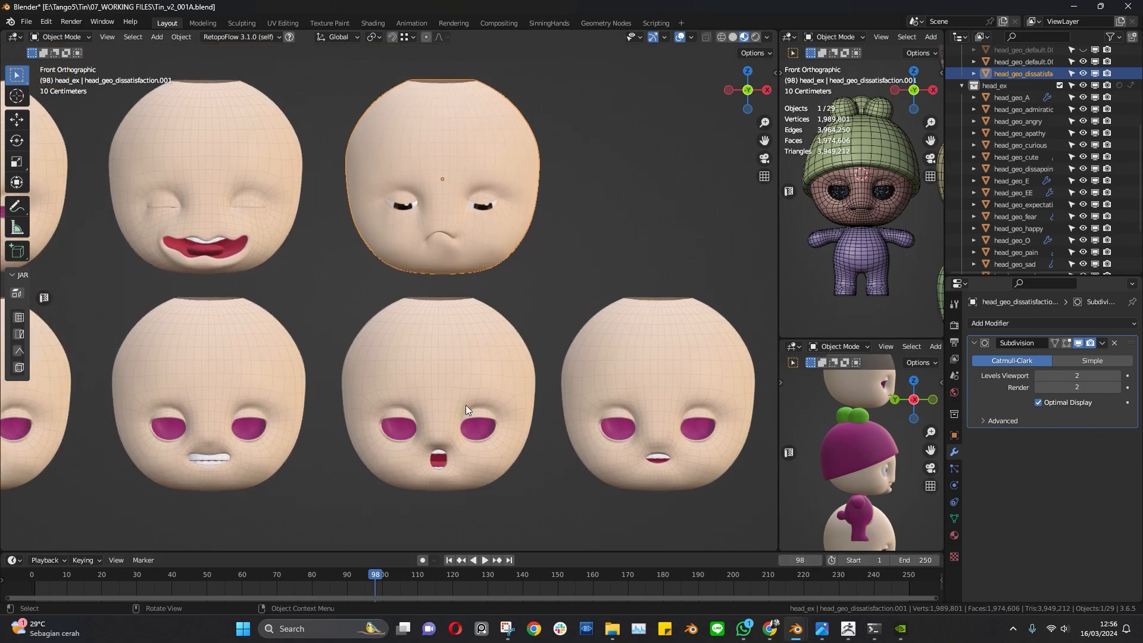
Load the facial guide image _tin_facial.png from Tin's 00_CONCEPT folder onto the empty PureRef board
click(847, 633)
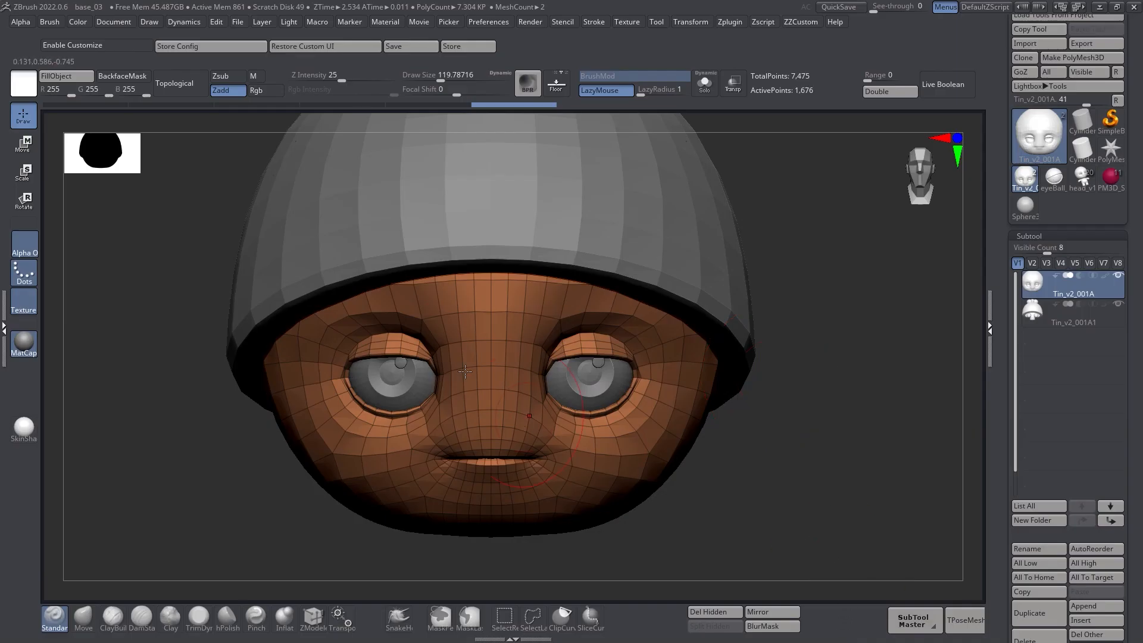
ctrl+right_drag(541, 335, 534, 322)
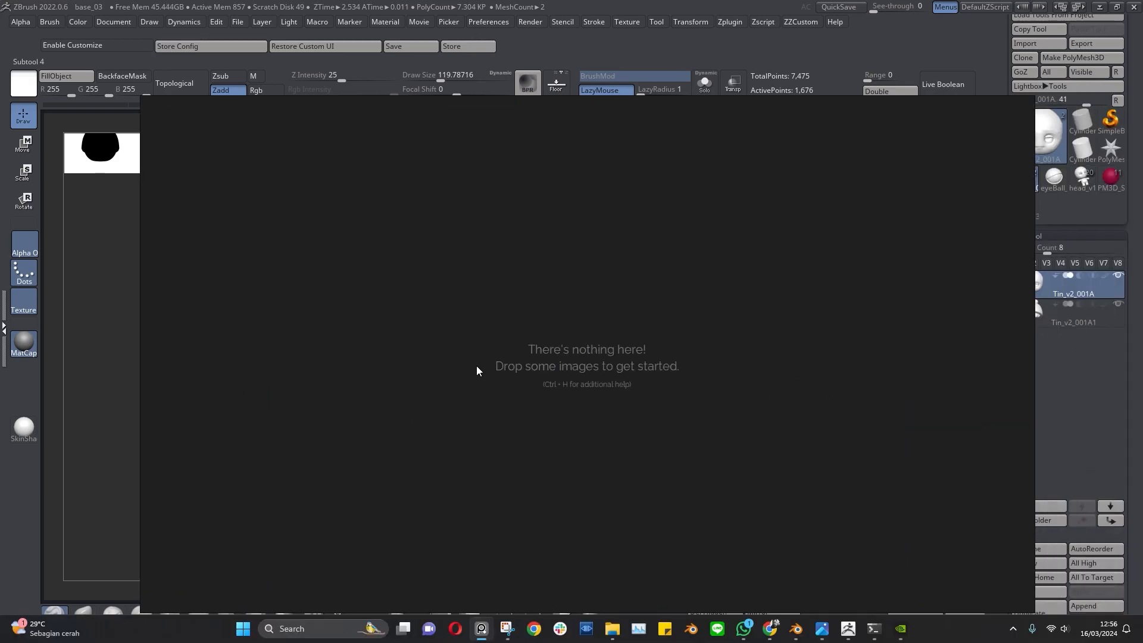
right_click(505, 324)
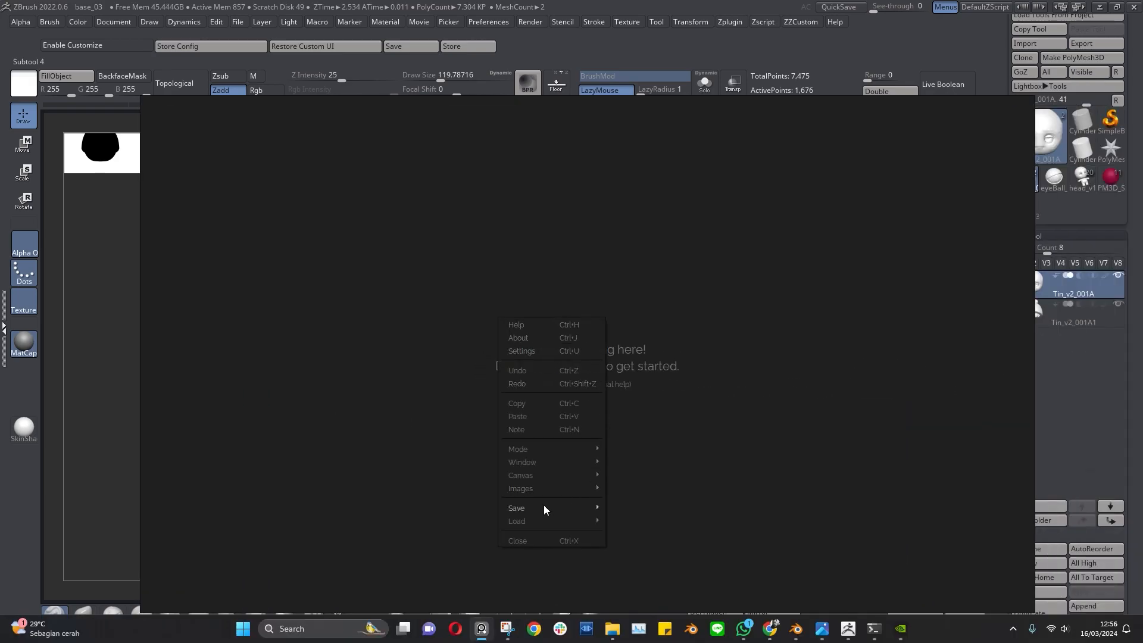
click(911, 441)
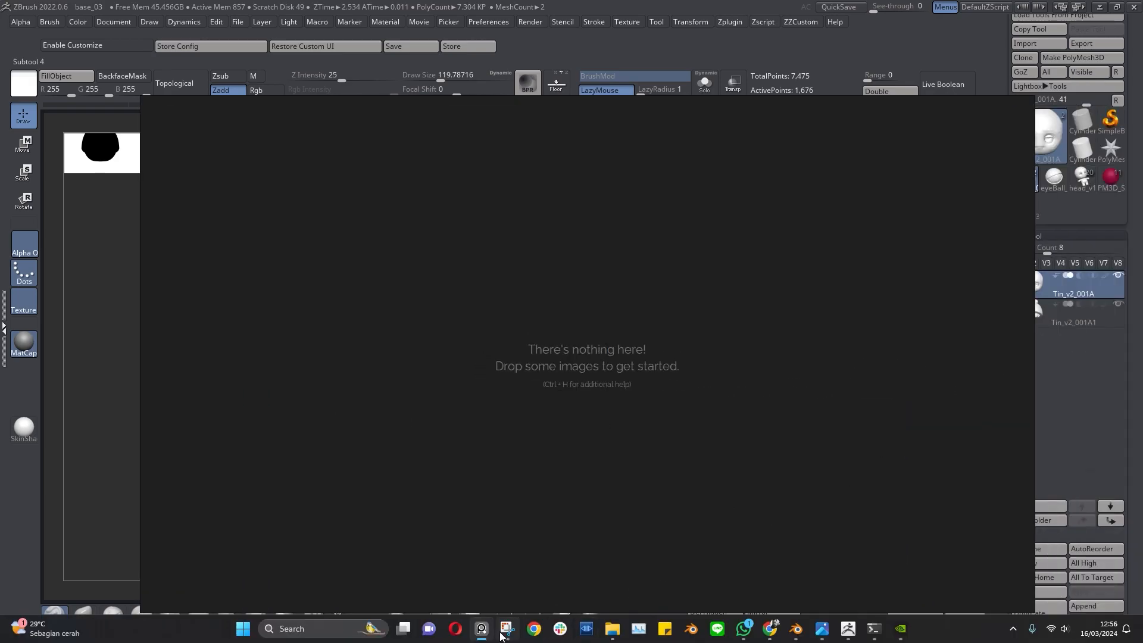
click(612, 629)
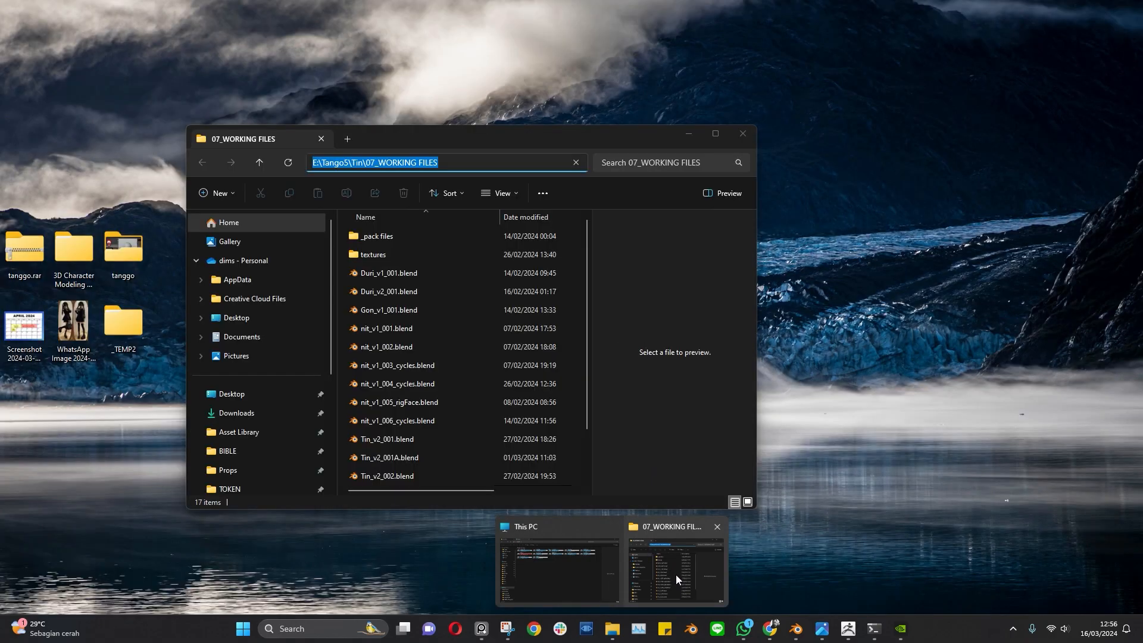
click(658, 574)
click(424, 164)
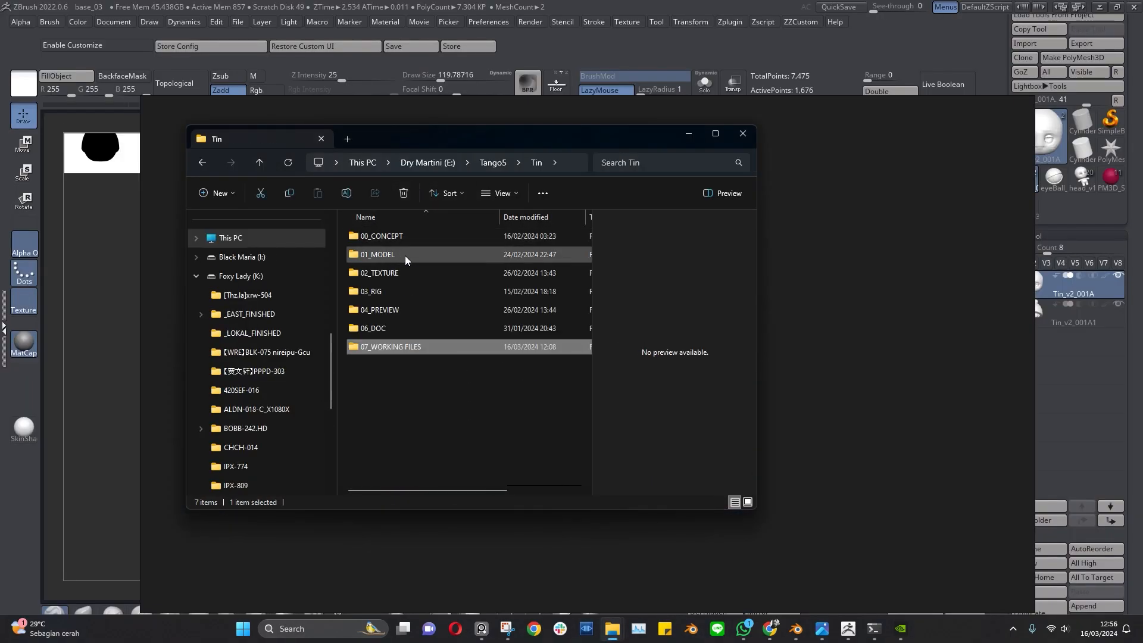
double_click(402, 237)
click(459, 247)
drag(835, 280, 875, 284)
Study the expression and mouth-shape drawings on the facial guide, including expectation, admiration and dissatisfaction
middle_drag(567, 334, 663, 434)
scroll(706, 443, down, 5)
middle_drag(887, 431, 494, 246)
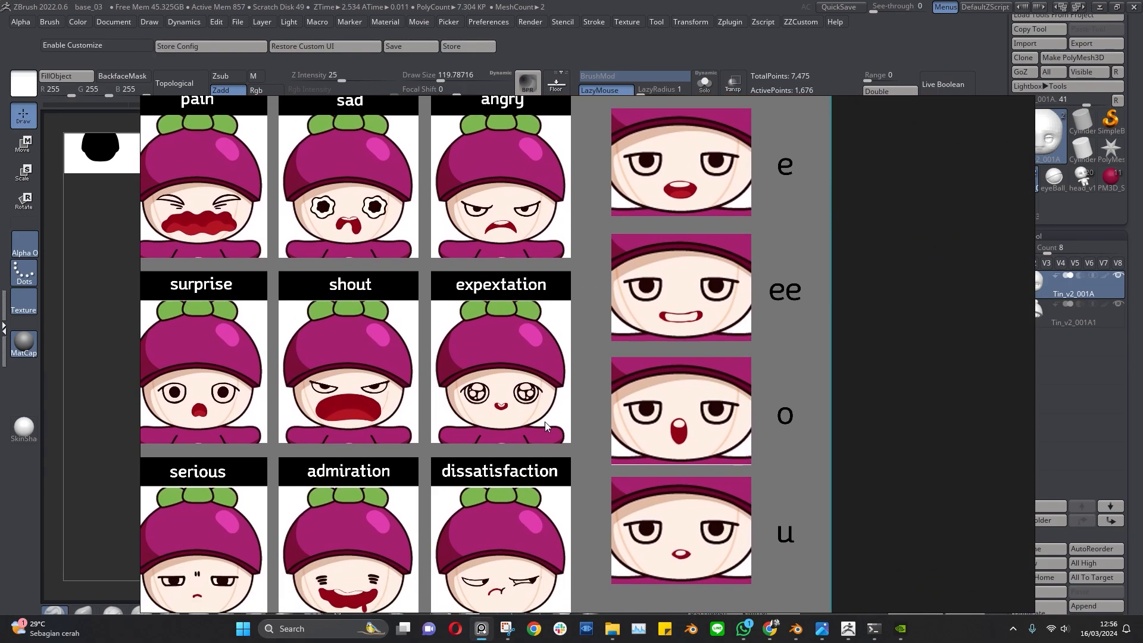
middle_drag(551, 345, 567, 406)
scroll(568, 406, up, 3)
middle_drag(568, 405, 584, 509)
scroll(609, 402, down, 2)
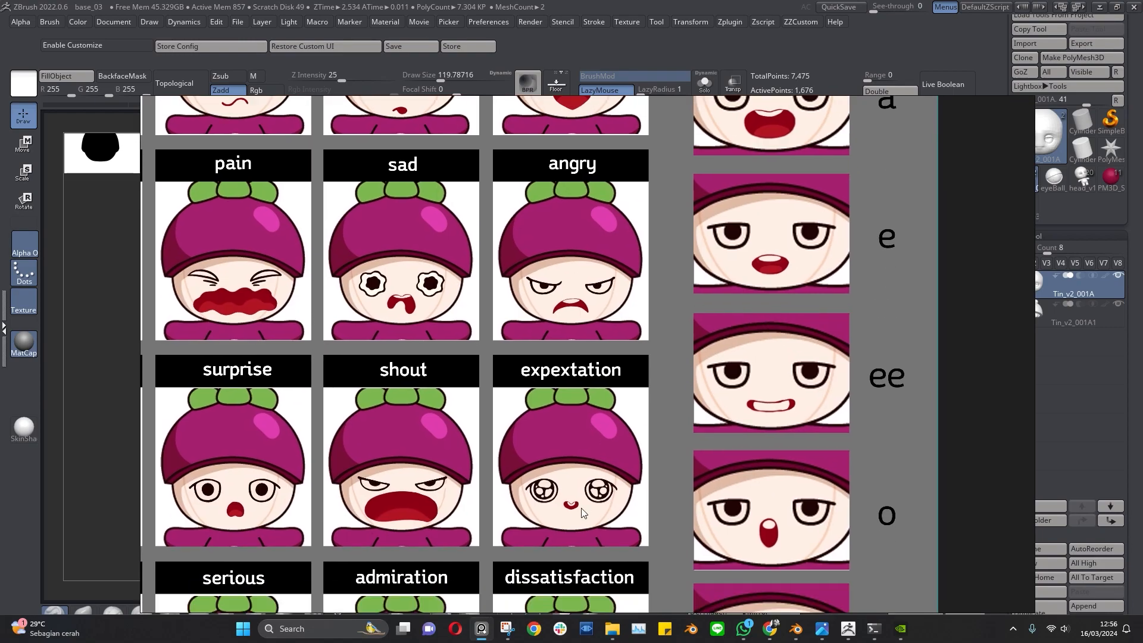
Minimize ZBrush and the file explorer to return to the expression heads in Blender
key(Escape)
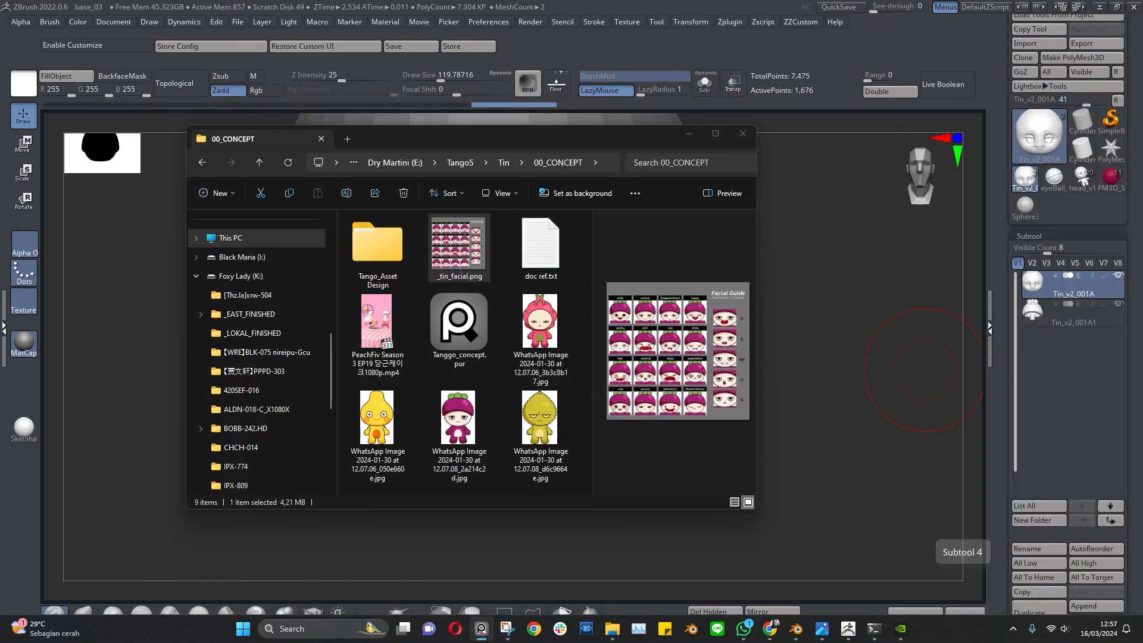
click(1099, 8)
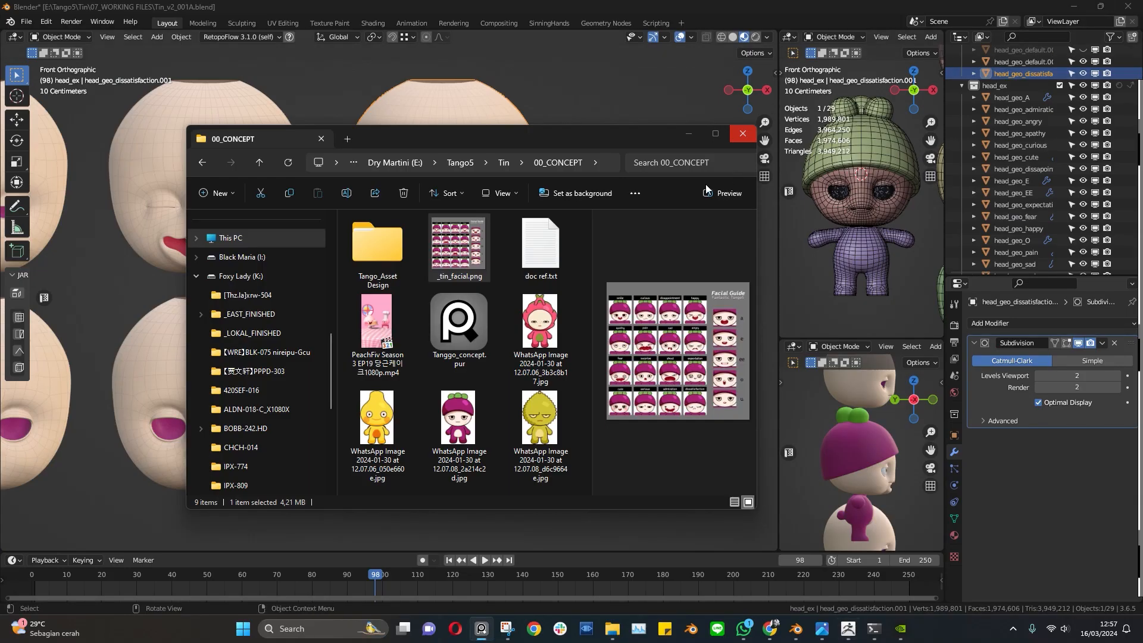
click(698, 132)
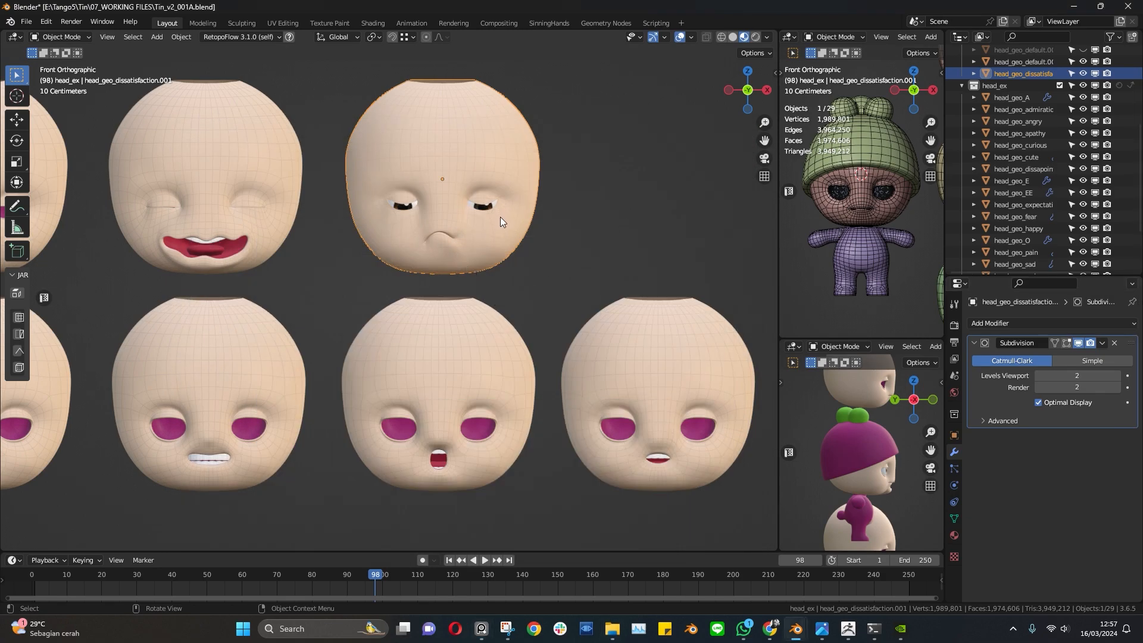
Compare the dissatisfaction drawing on the facial guide with the frowning head, and move the reference board aside
shift+middle_drag(349, 272, 494, 238)
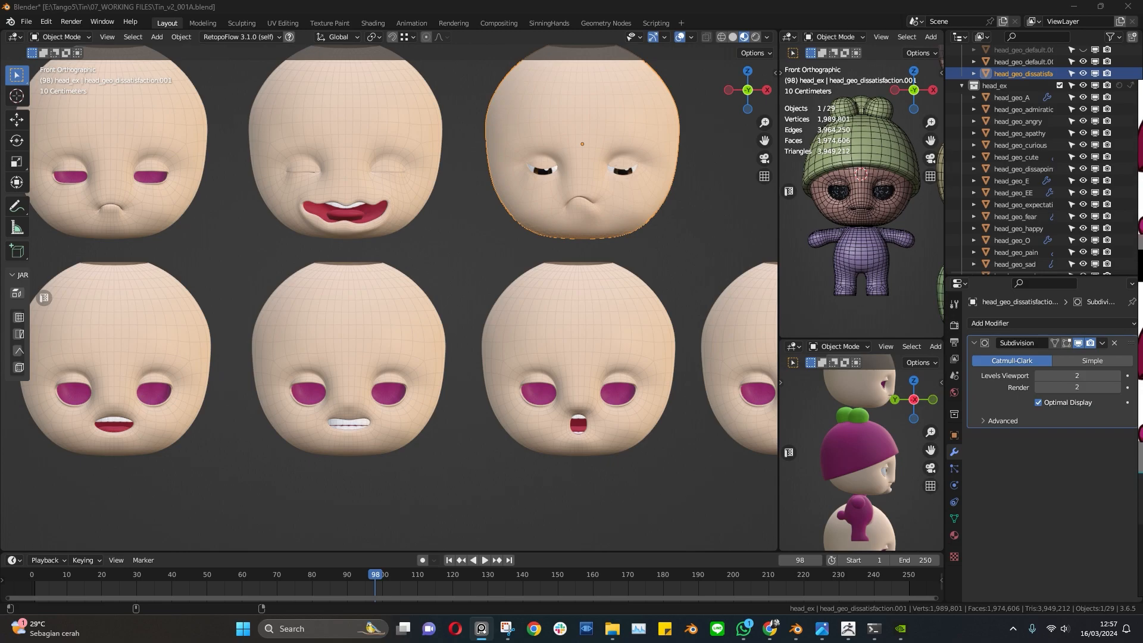
right_drag(1142, 305, 517, 229)
middle_drag(499, 292, 491, 282)
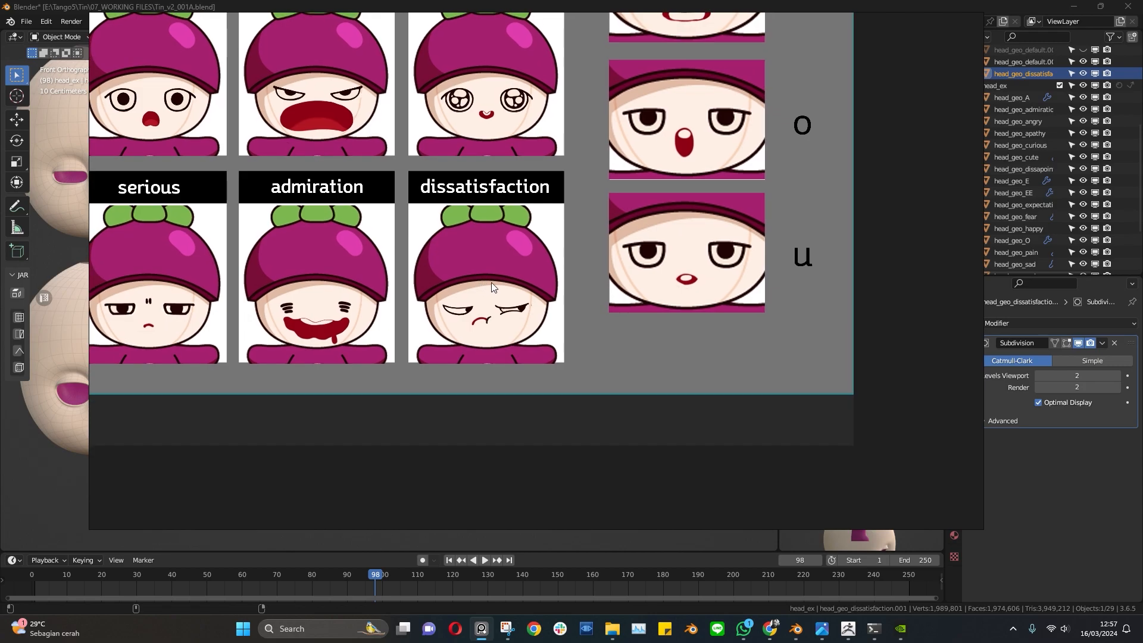
scroll(491, 282, up, 4)
right_drag(578, 376, 1142, 375)
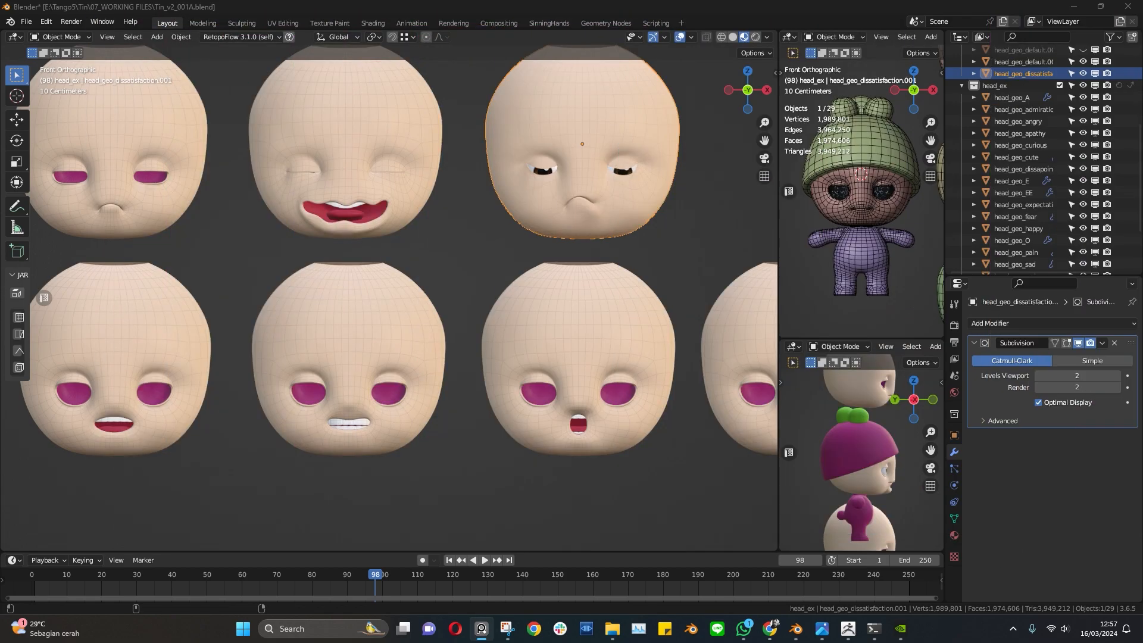
Switch to ZBrush and bring the capped low-poly head into view with its polygon wireframe shown
click(1076, 7)
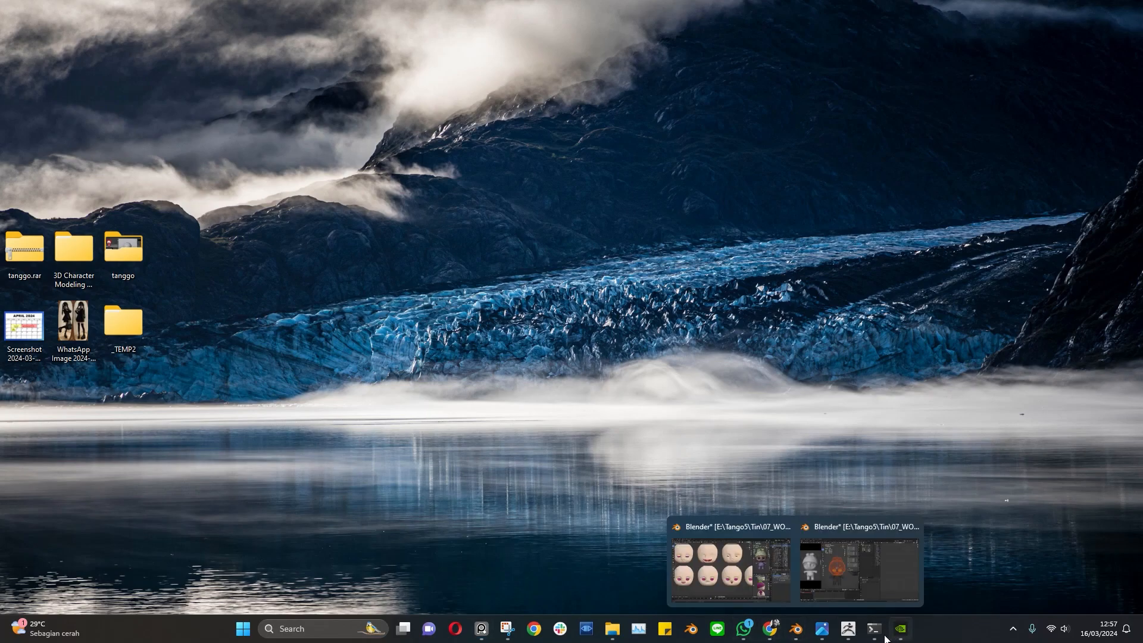
click(854, 632)
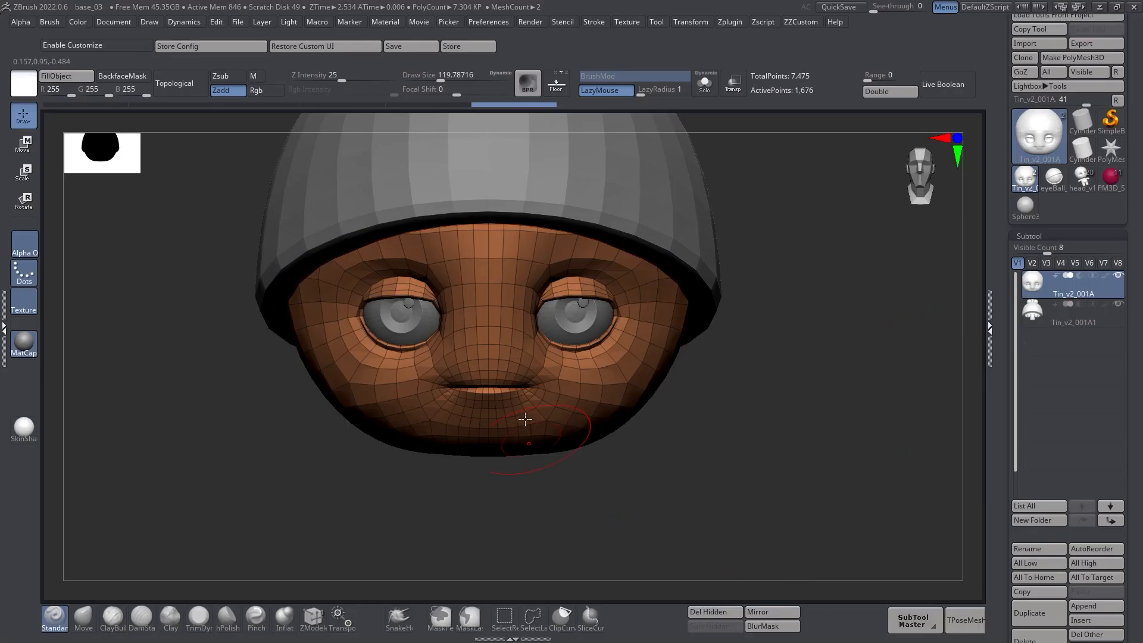
mouse_move(584, 372)
ctrl+right_down()
mouse_move(602, 398)
mouse_move(637, 388)
mouse_move(627, 398)
mouse_move(607, 368)
mouse_move(555, 345)
mouse_move(602, 334)
mouse_move(587, 351)
mouse_move(574, 322)
ctrl+right_up()
key(shift+f)
key(shift+f)
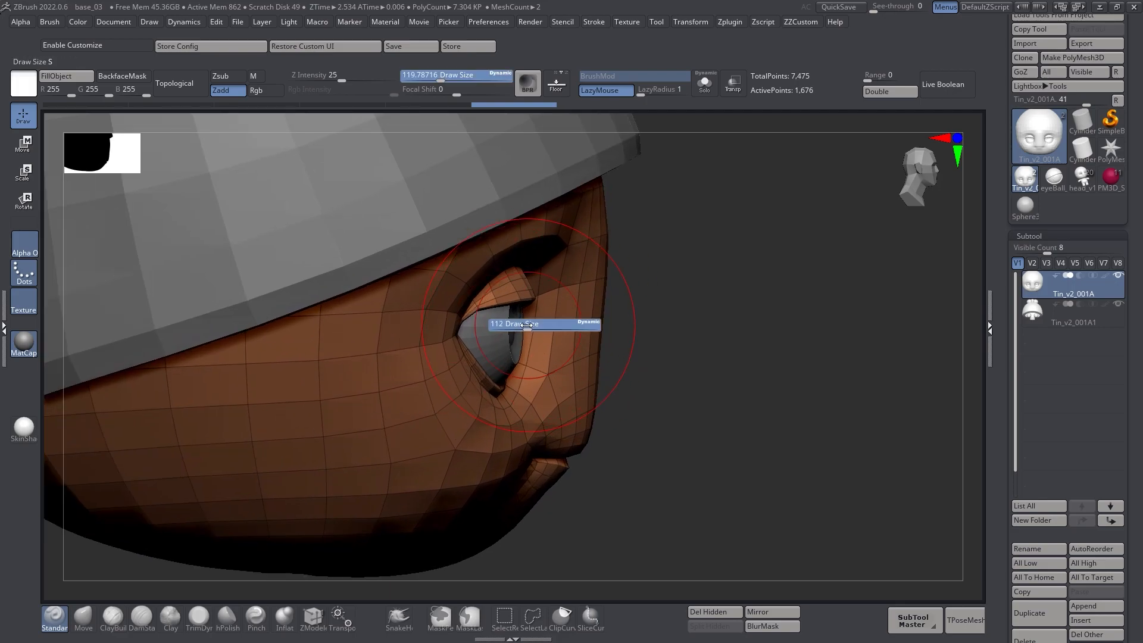
Isolate the polygons around both eyes of the head by hiding the rest of the face and skull
ctrl+alt+shift+drag(421, 240, 564, 420)
right_drag(657, 351, 473, 304)
ctrl+shift+drag(240, 441, 325, 483)
right_drag(593, 376, 540, 324)
mouse_move(608, 309)
right_down()
mouse_move(527, 322)
mouse_move(532, 331)
right_up()
key(s)
drag(535, 326, 528, 326)
mouse_move(524, 333)
alt+right_down()
mouse_move(601, 367)
mouse_move(572, 417)
alt+right_up()
ctrl+alt+shift+drag(334, 296, 504, 384)
ctrl+alt+shift+drag(358, 439, 499, 524)
alt+right_drag(492, 446, 393, 307)
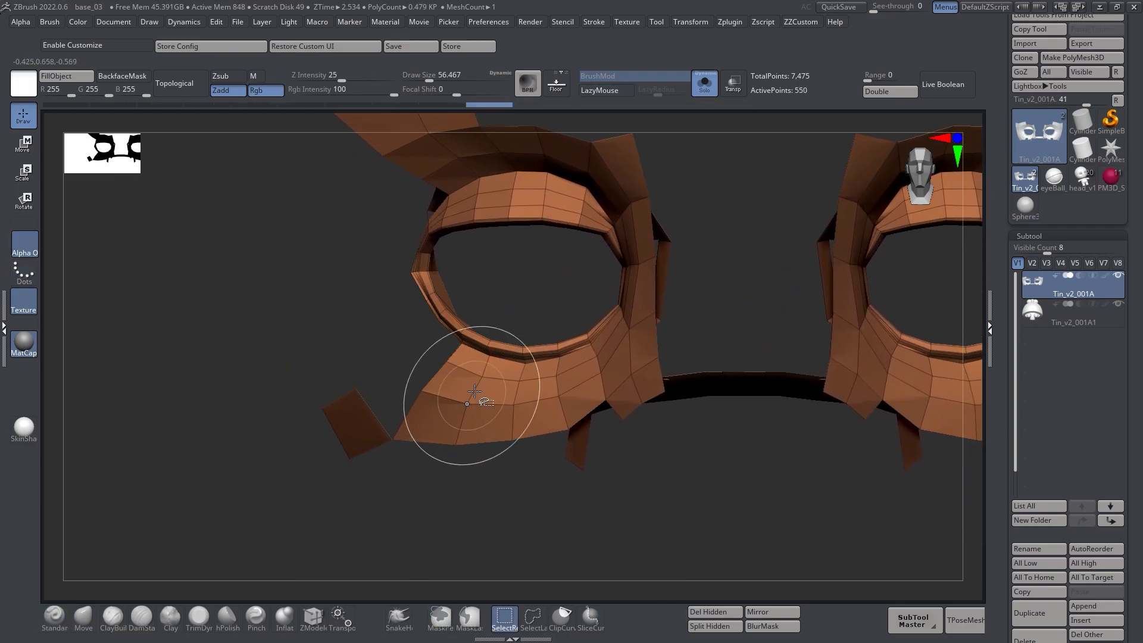
Hide the skin polygons below and around the eye socket to expose the eyelid strips
ctrl+alt+shift+drag(392, 430, 506, 453)
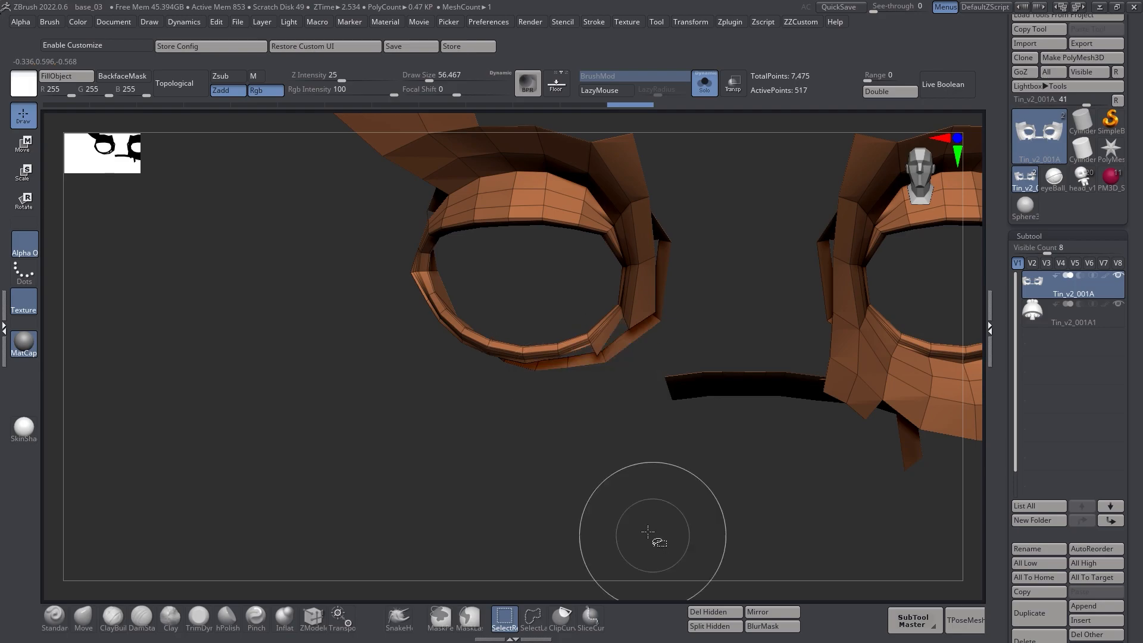
right_drag(603, 356, 666, 348)
alt+right_drag(667, 349, 584, 355)
ctrl+right_drag(584, 355, 576, 400)
ctrl+alt+shift+drag(620, 220, 724, 312)
alt+right_drag(608, 146, 617, 288)
ctrl+alt+shift+drag(586, 250, 637, 298)
alt+right_drag(660, 208, 673, 282)
ctrl+alt+shift+drag(673, 282, 706, 316)
ctrl+alt+shift+drag(240, 207, 570, 295)
ctrl+alt+shift+drag(388, 262, 457, 311)
Hide the remaining stray polygons around the eye to narrow the visible mesh down to the eyelid
right_drag(597, 315, 596, 367)
ctrl+alt+shift+drag(492, 284, 580, 315)
mouse_move(594, 320)
right_down()
mouse_move(546, 332)
mouse_move(590, 284)
right_up()
right_drag(549, 322, 631, 310)
alt+right_drag(529, 315, 581, 229)
ctrl+alt+shift+drag(385, 195, 569, 387)
ctrl+alt+shift+drag(408, 400, 577, 557)
alt+right_drag(587, 467, 514, 274)
ctrl+alt+shift+drag(459, 333, 733, 477)
right_drag(707, 350, 556, 314)
mouse_move(556, 314)
ctrl+alt+shift+mouse_down()
mouse_move(752, 351)
mouse_move(702, 401)
ctrl+alt+shift+mouse_up()
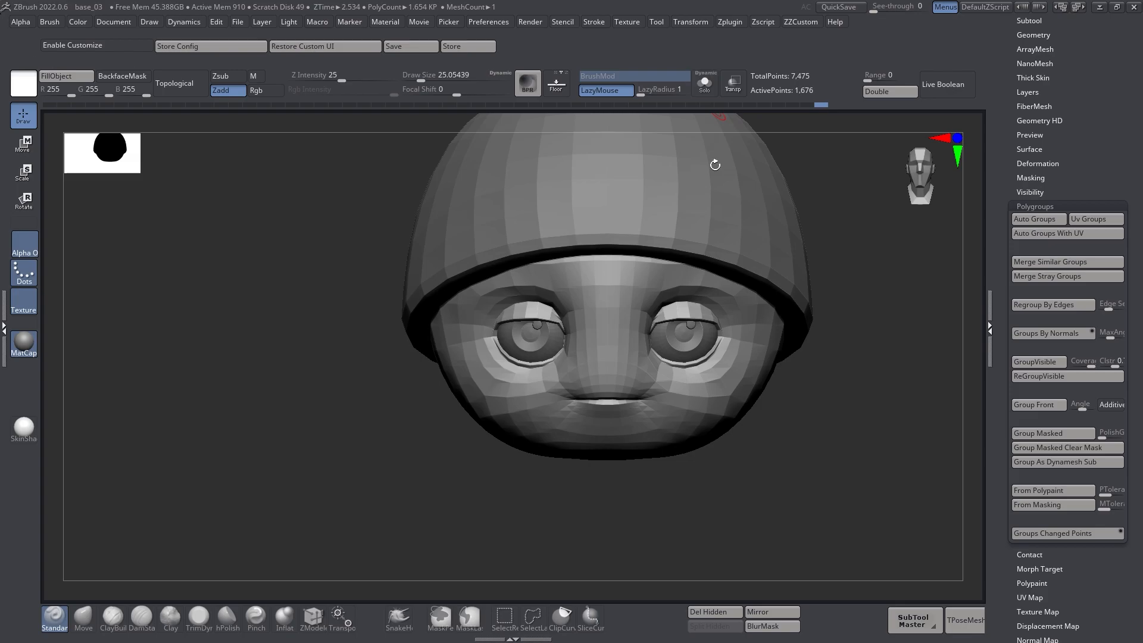
Solo the head, isolate its upper-lip polygroup to examine the mouth interior, and restore full visibility
mouse_move(715, 165)
right_down()
mouse_move(669, 401)
mouse_move(691, 359)
right_up()
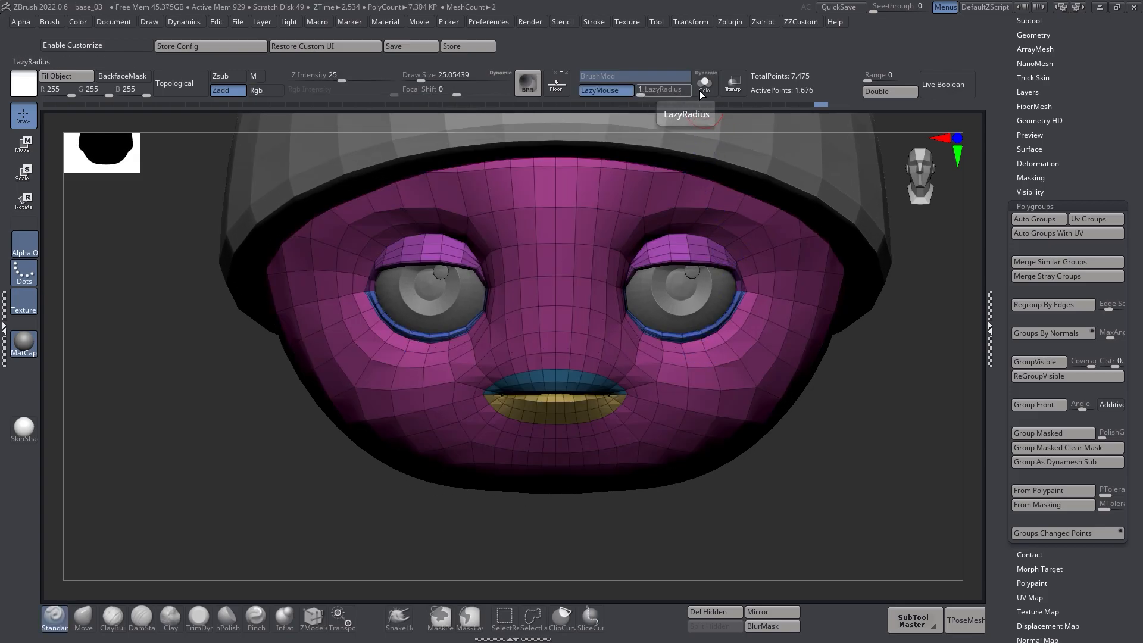
click(705, 84)
mouse_move(566, 371)
right_down()
mouse_move(607, 345)
mouse_move(646, 339)
mouse_move(615, 334)
mouse_move(599, 372)
mouse_move(611, 418)
mouse_move(611, 321)
right_up()
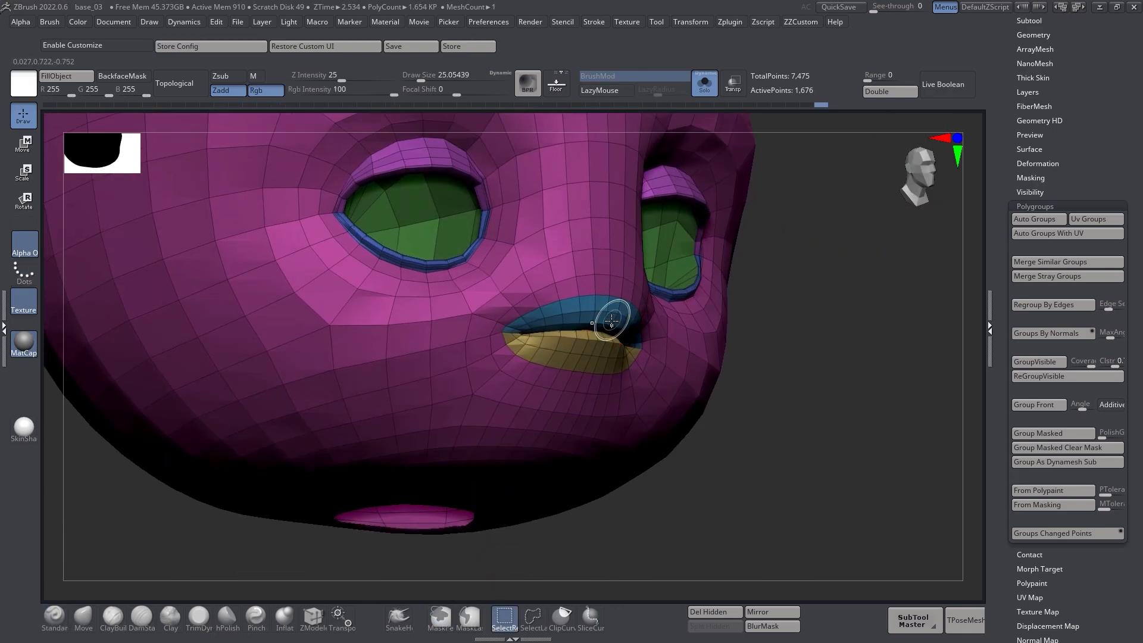
ctrl+shift+click(612, 320)
mouse_move(715, 362)
right_down()
mouse_move(663, 298)
mouse_move(664, 395)
mouse_move(702, 380)
right_up()
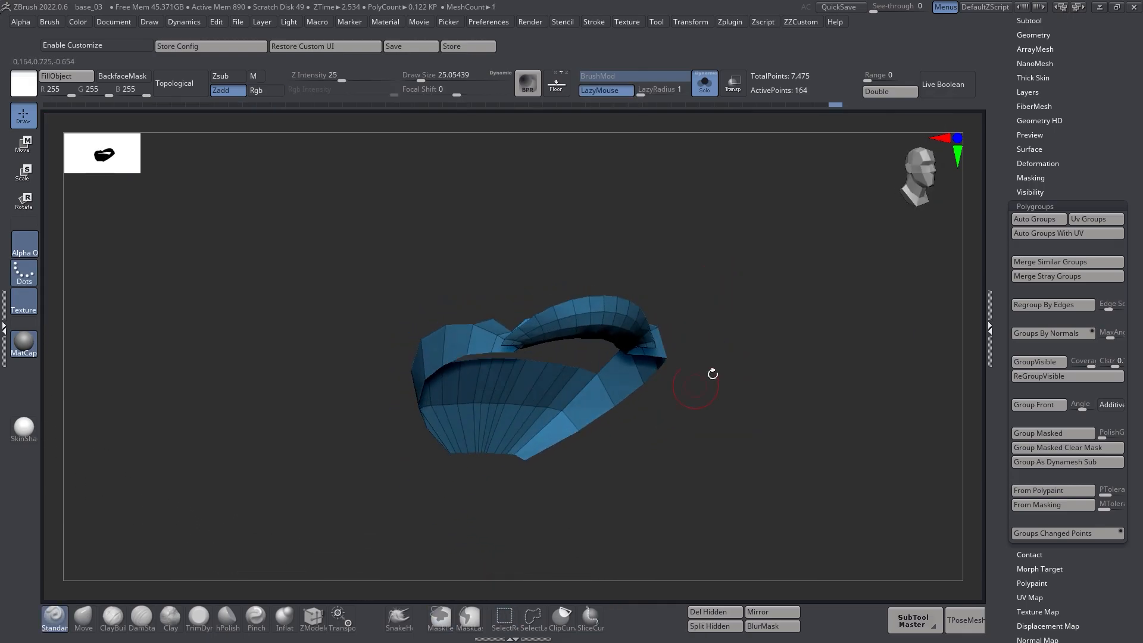
ctrl+shift+click(830, 355)
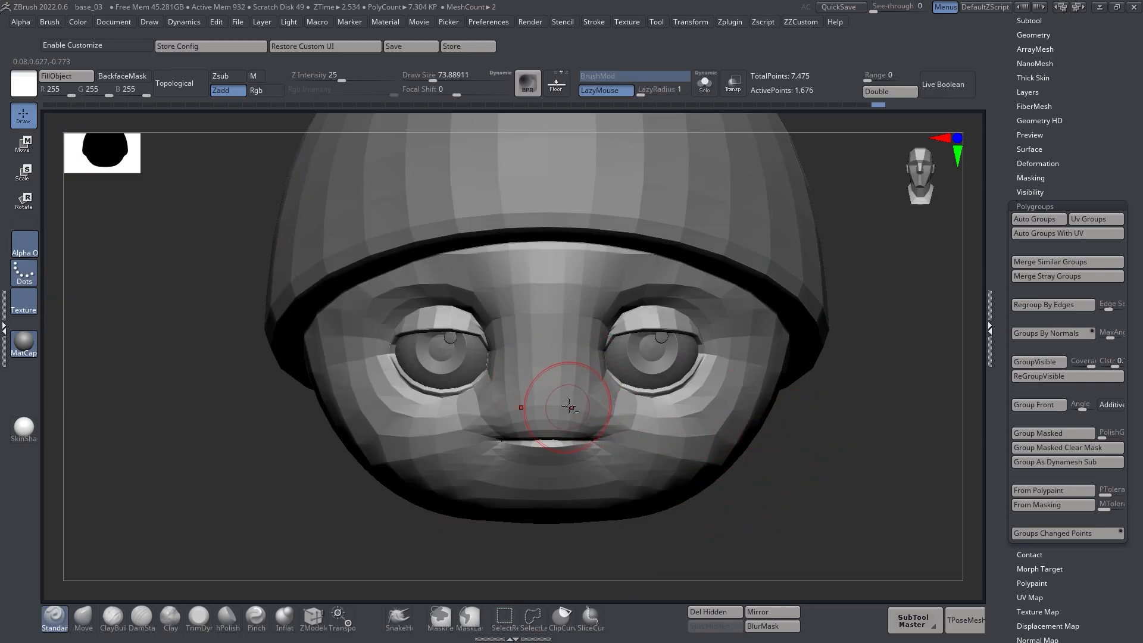
Bring the face into close front view and display the polygroup colours of the eyelids and lips
alt+right_drag(569, 406, 547, 399)
right_drag(1142, 360, 1142, 393)
alt+right_drag(645, 422, 514, 387)
key(shift+f)
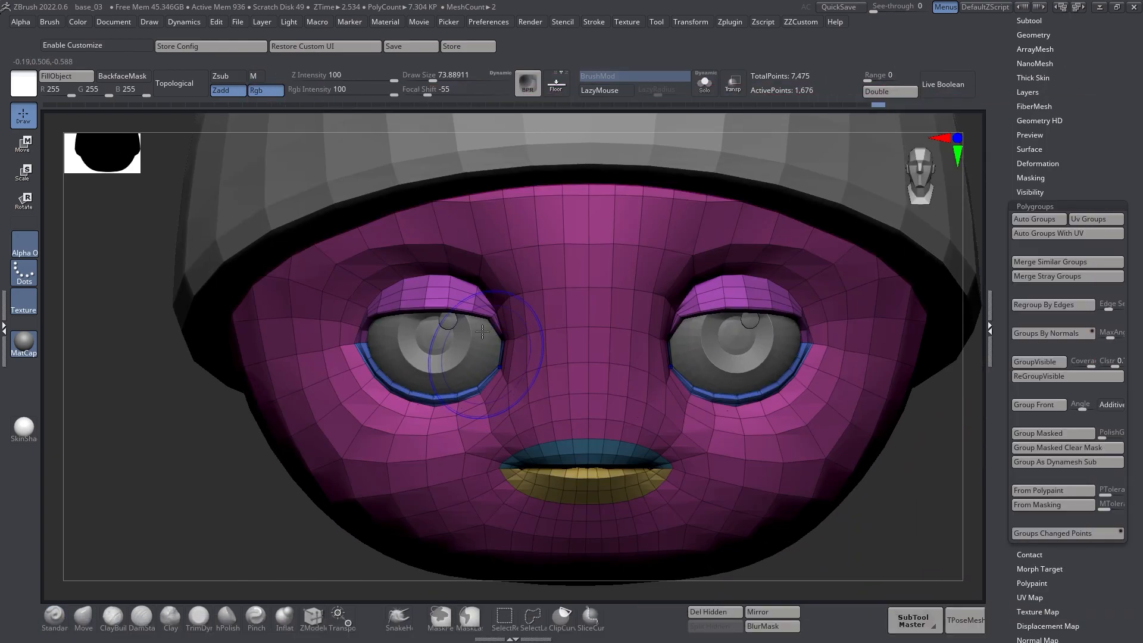
Isolate the upper-eyelid polygroup, solo it without the eyeball, and frame the strip closely from below
ctrl+shift+click(446, 298)
mouse_move(447, 334)
right_down()
mouse_move(528, 343)
mouse_move(539, 413)
mouse_move(484, 280)
right_up()
ctrl+right_drag(483, 280, 490, 319)
key(s)
drag(491, 322, 480, 323)
mouse_move(480, 324)
right_down()
mouse_move(524, 274)
mouse_move(537, 391)
mouse_move(463, 323)
mouse_move(498, 352)
mouse_move(556, 342)
mouse_move(411, 344)
mouse_move(482, 357)
mouse_move(376, 359)
right_up()
right_drag(609, 361, 425, 394)
key(s)
drag(424, 396, 420, 396)
mouse_move(464, 381)
right_down()
mouse_move(554, 347)
mouse_move(484, 378)
mouse_move(280, 393)
mouse_move(306, 480)
mouse_move(405, 404)
right_up()
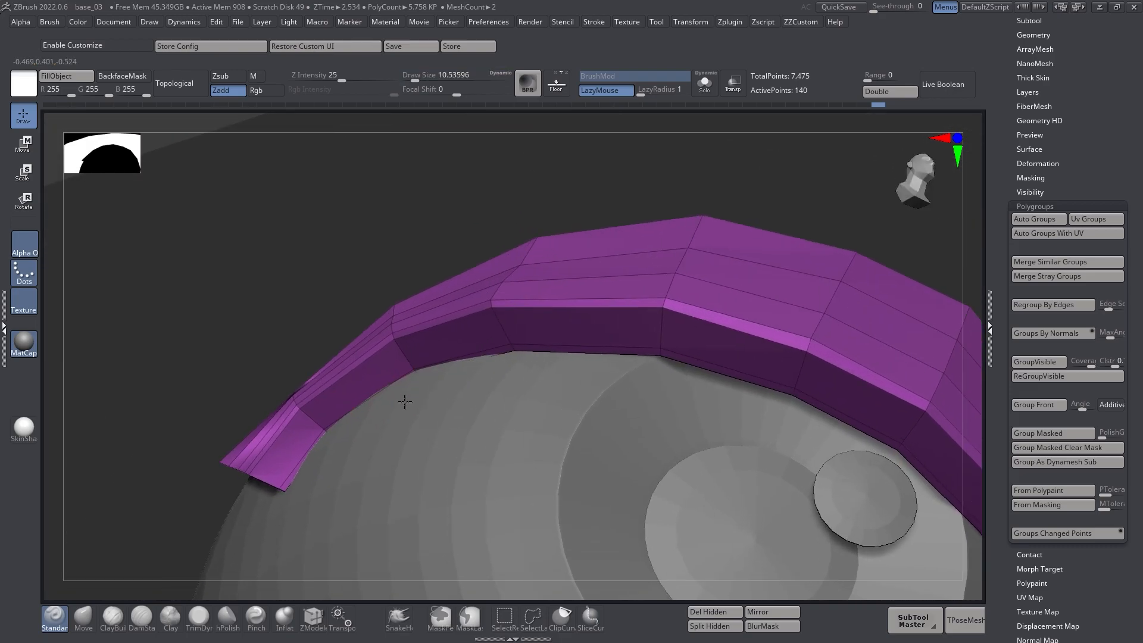
key(alt+shift+s)
right_drag(469, 388, 352, 415)
right_drag(579, 315, 331, 444)
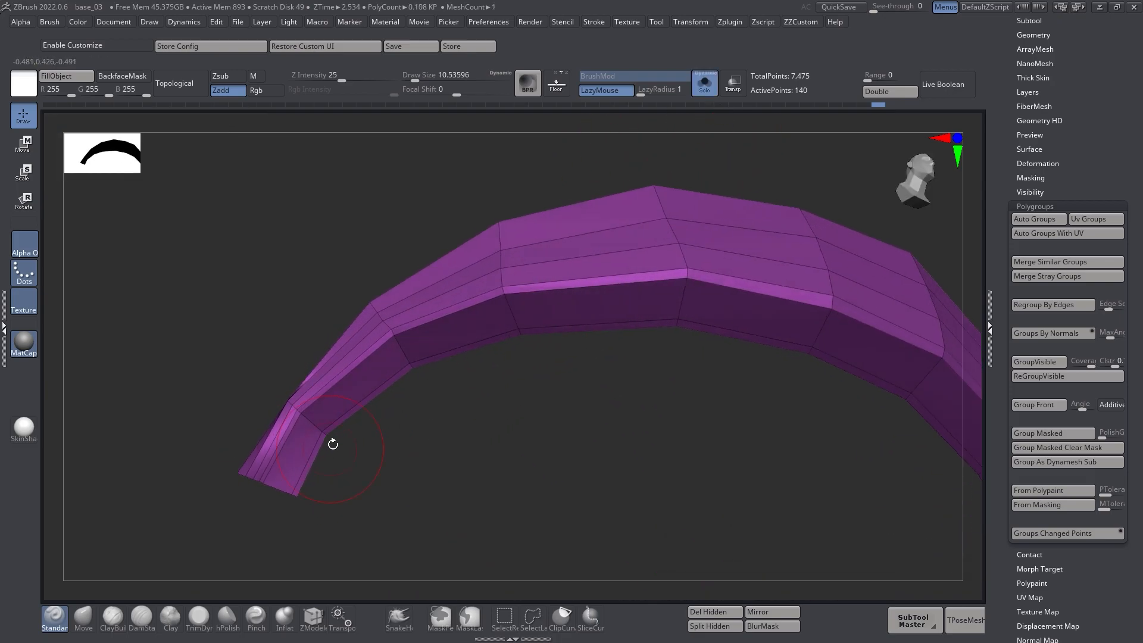
Hide the inner rim polygons of the upper-eyelid strip one after another along its middle section
key(ctrl+shift)
ctrl+alt+shift+click(406, 361)
alt+right_drag(644, 344, 482, 370)
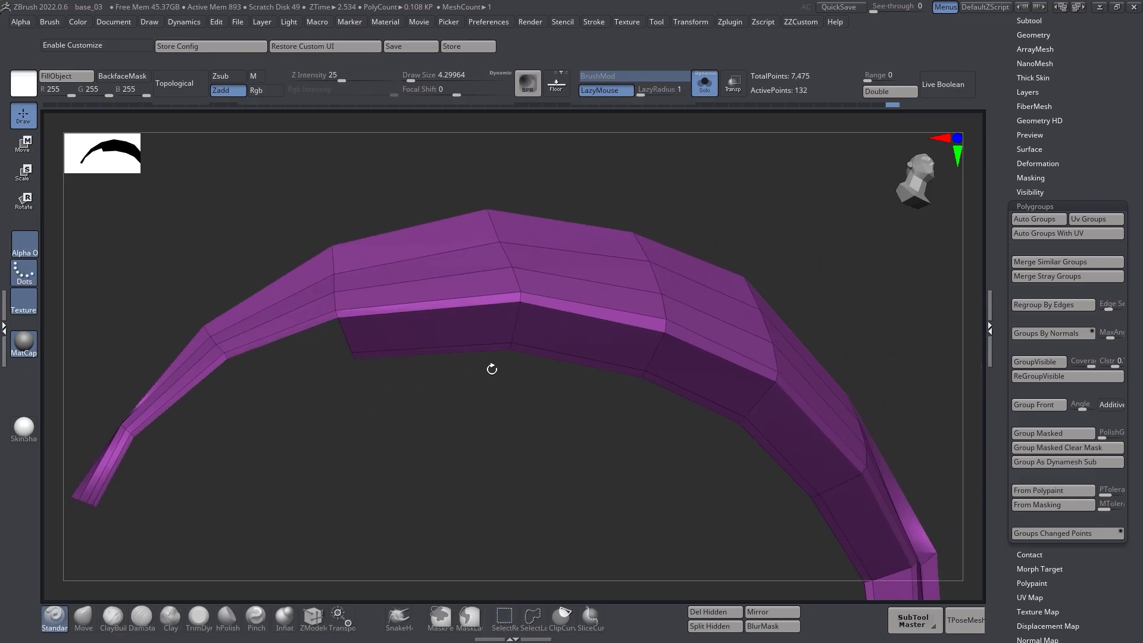
ctrl+alt+shift+click(486, 358)
right_drag(559, 344, 499, 341)
ctrl+alt+shift+click(499, 341)
right_drag(582, 358, 595, 396)
ctrl+alt+shift+drag(567, 365, 597, 398)
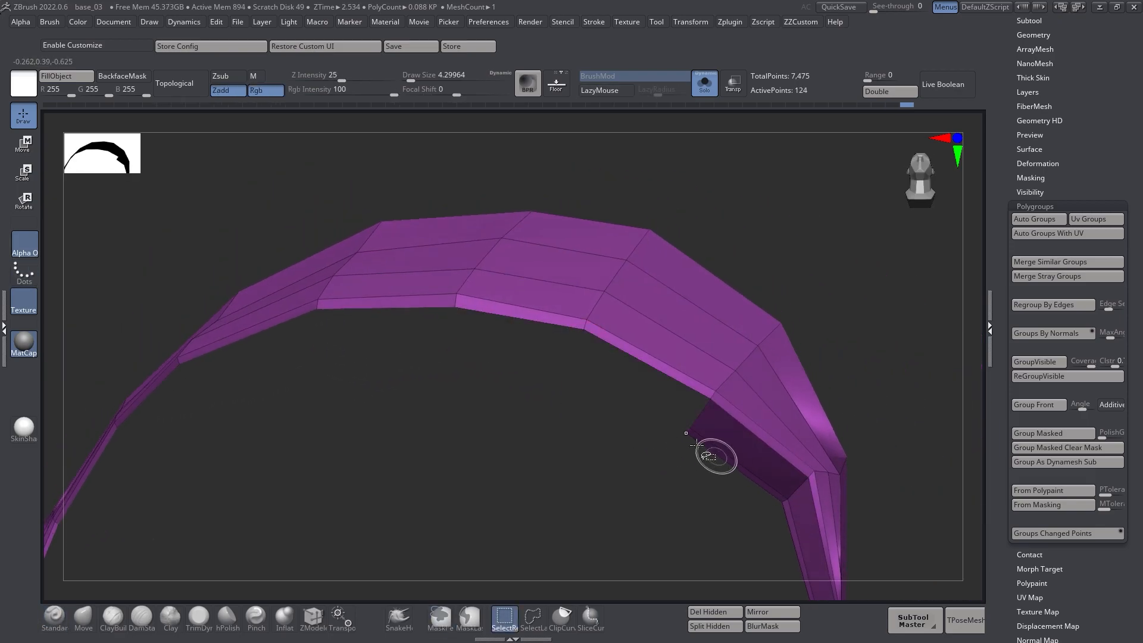
ctrl+shift+drag(717, 455, 732, 489)
right_drag(731, 479, 776, 437)
key(ctrl+z)
key(ctrl+z)
Reduce the selection brush to a draw size of about 1.5 and hide further inner-rim polygons near the outer eye corner
alt+right_drag(778, 383, 730, 376)
right_drag(584, 357, 515, 283)
right_drag(409, 374, 413, 356)
key(s)
drag(417, 398, 411, 390)
key(s)
key(ctrl+shift)
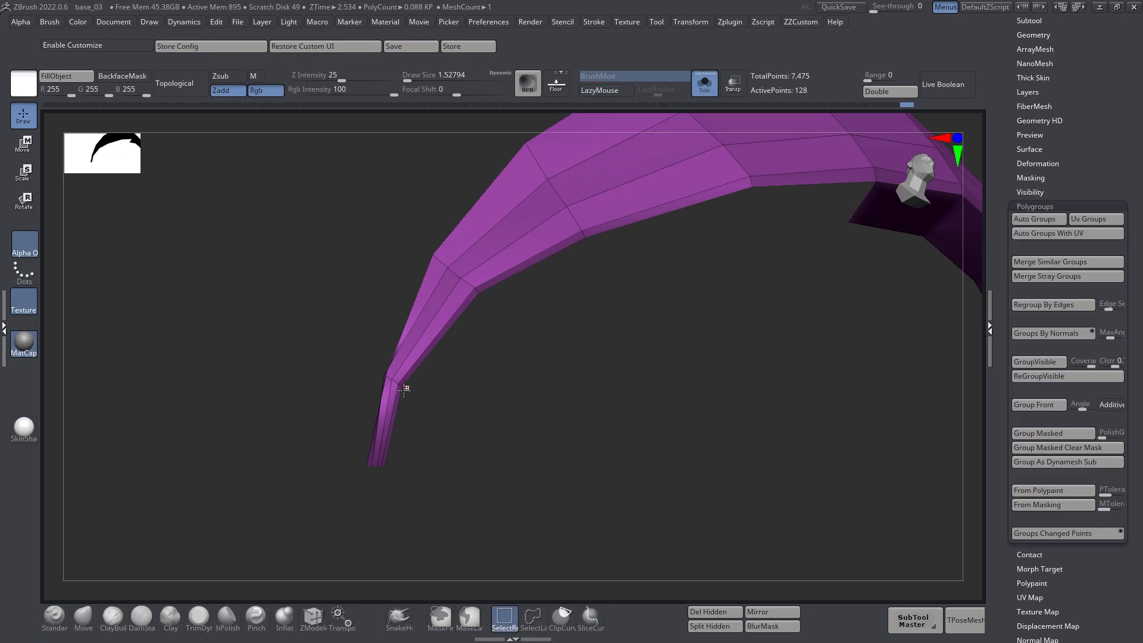
ctrl+alt+shift+drag(588, 250, 589, 252)
alt+right_drag(807, 240, 525, 323)
ctrl+shift+click(593, 264)
key(ctrl+z)
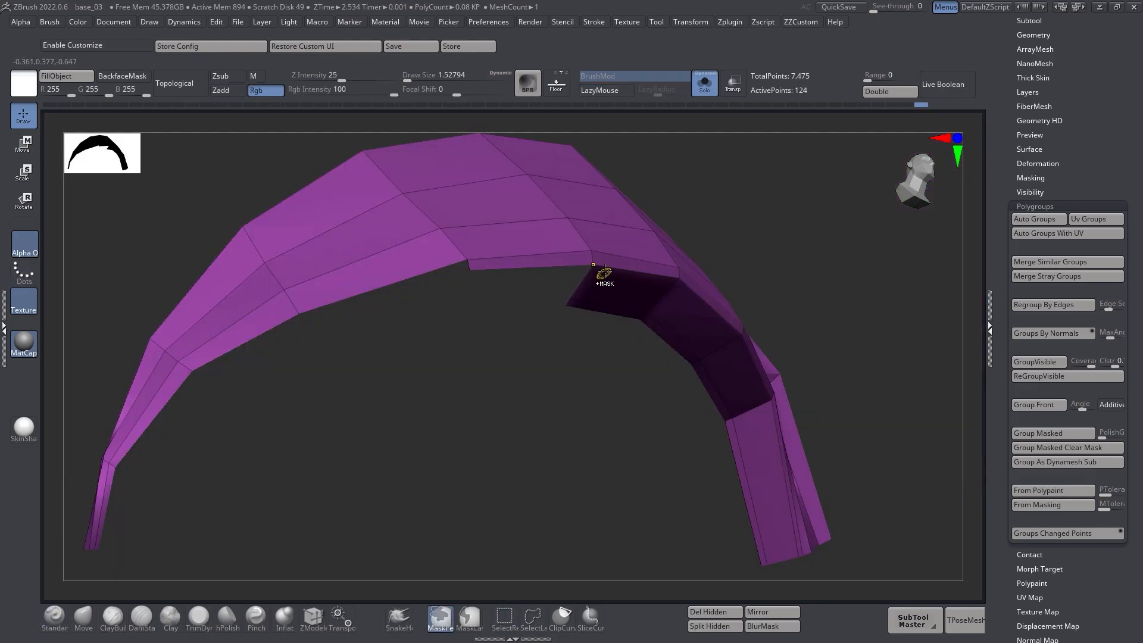
Hide the rest of the upper lid's inner rim and assign the remaining visible lid surface its own polygroup
right_drag(604, 272, 591, 273)
ctrl+alt+shift+drag(588, 260, 595, 272)
right_drag(828, 324, 803, 319)
ctrl+alt+shift+drag(793, 313, 805, 327)
ctrl+alt+shift+drag(767, 331, 785, 351)
mouse_move(858, 396)
alt+right_down()
mouse_move(539, 331)
mouse_move(580, 387)
alt+right_up()
ctrl+alt+shift+drag(551, 327, 621, 397)
mouse_move(620, 399)
right_down()
mouse_move(664, 341)
mouse_move(592, 408)
mouse_move(554, 341)
right_up()
ctrl+shift+click(711, 93)
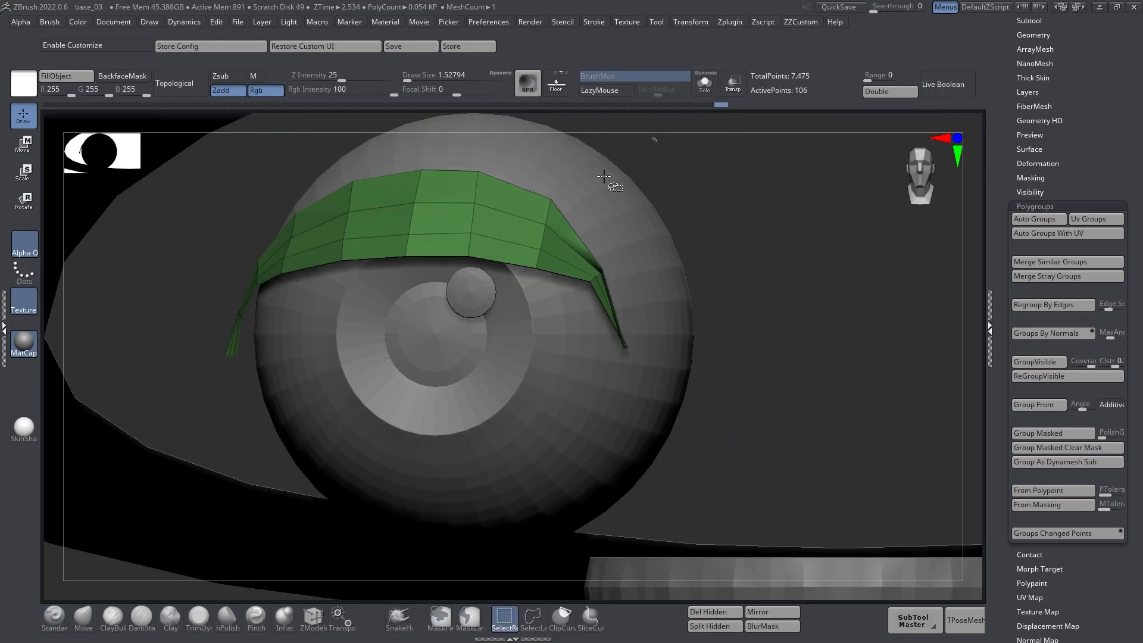
Restore the full head without polygroup colours and mask the face so that only the upper eyelid stays editable
ctrl+shift+click(706, 91)
ctrl+shift+click(353, 411)
mouse_move(710, 220)
right_down()
mouse_move(723, 203)
mouse_move(815, 179)
mouse_move(548, 303)
mouse_move(532, 295)
right_up()
key(s)
drag(449, 250, 454, 247)
mouse_move(454, 247)
right_down()
mouse_move(503, 289)
mouse_move(433, 343)
mouse_move(383, 270)
mouse_move(410, 268)
mouse_move(472, 365)
mouse_move(499, 322)
right_up()
ctrl+shift+click(430, 337)
ctrl+shift+click(411, 268)
key(shift+f)
alt+right_drag(478, 361, 518, 355)
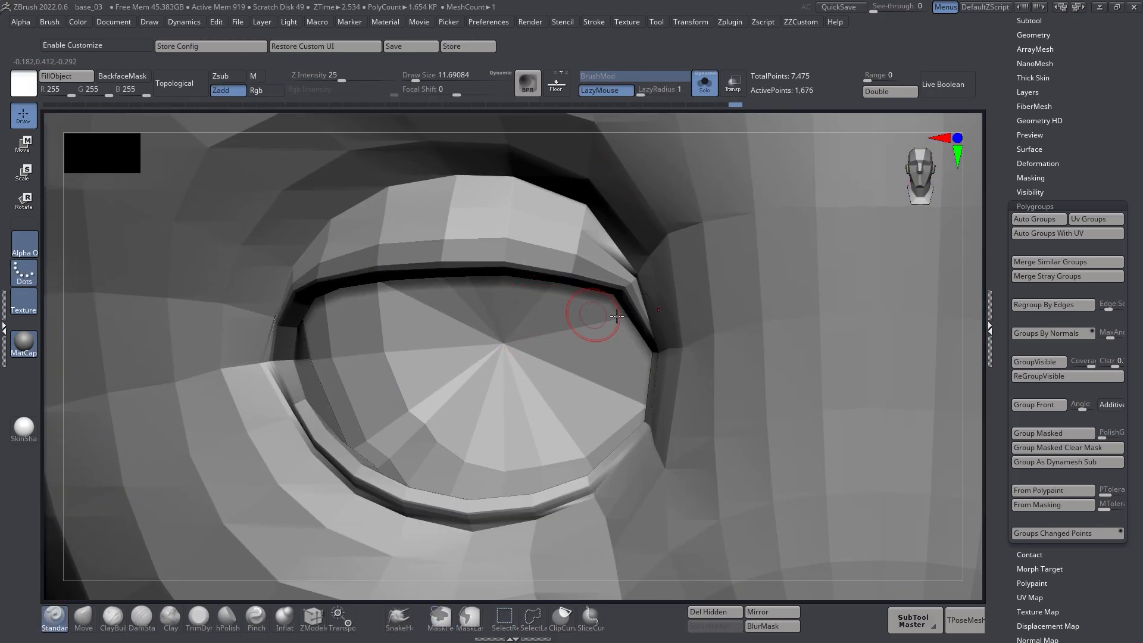
alt+right_drag(424, 343, 509, 274)
ctrl+click(222, 439)
alt+right_drag(554, 341, 527, 375)
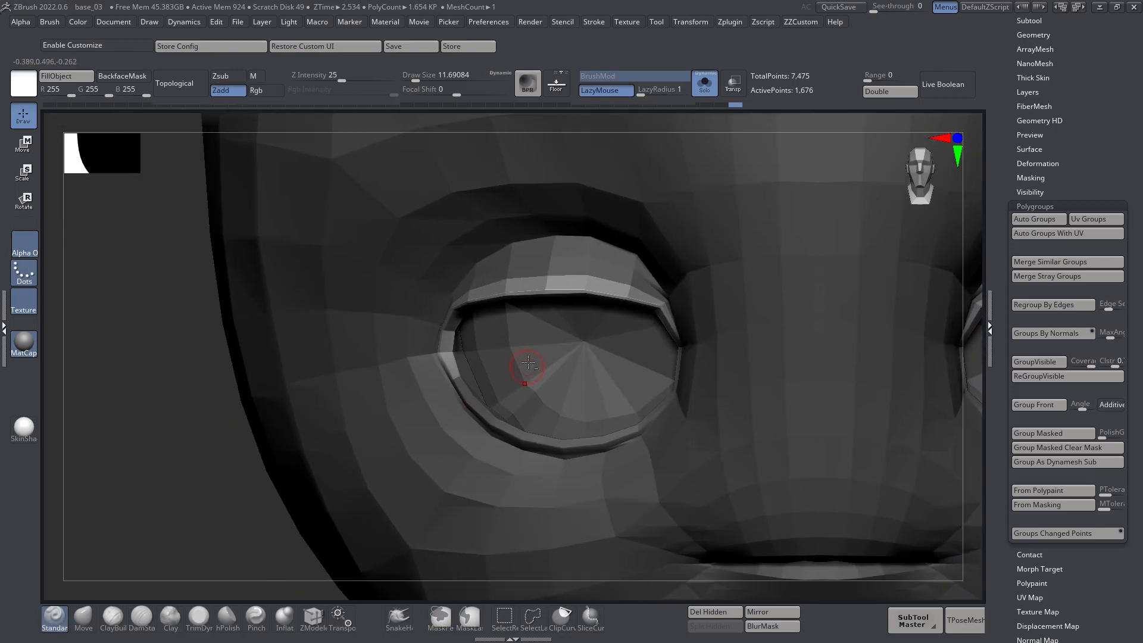
Show the eyeballs again and pull the middle of the upper eyelid's edge down over the iris with the Move brush
key(w)
alt+right_drag(606, 322, 578, 319)
alt+right_drag(691, 331, 582, 306)
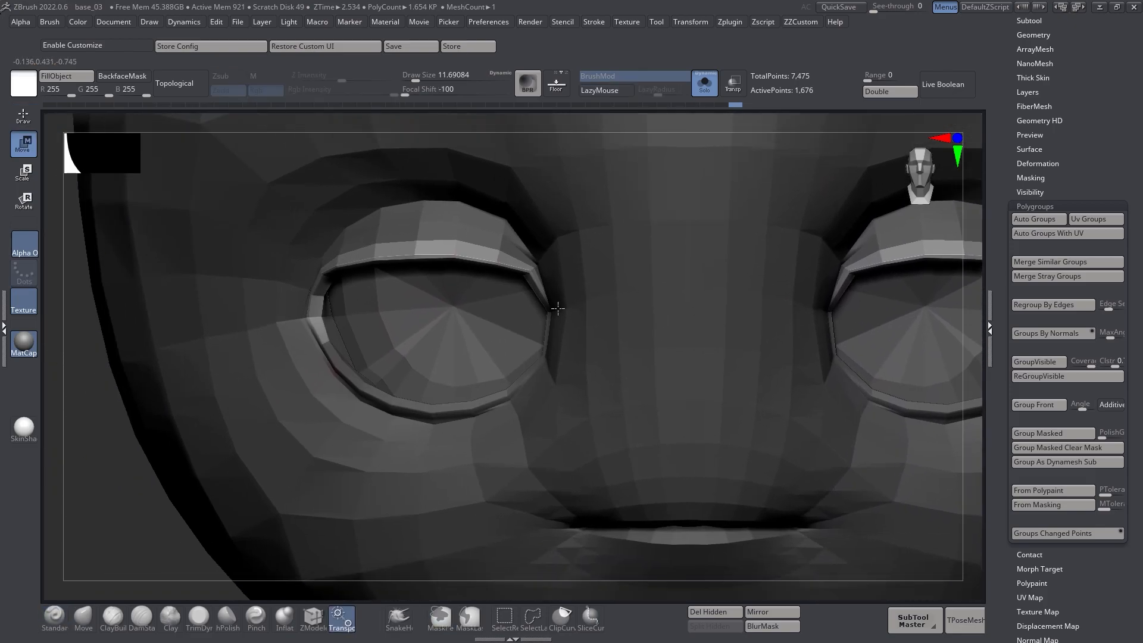
key(b)
key(m)
key(v)
key(s)
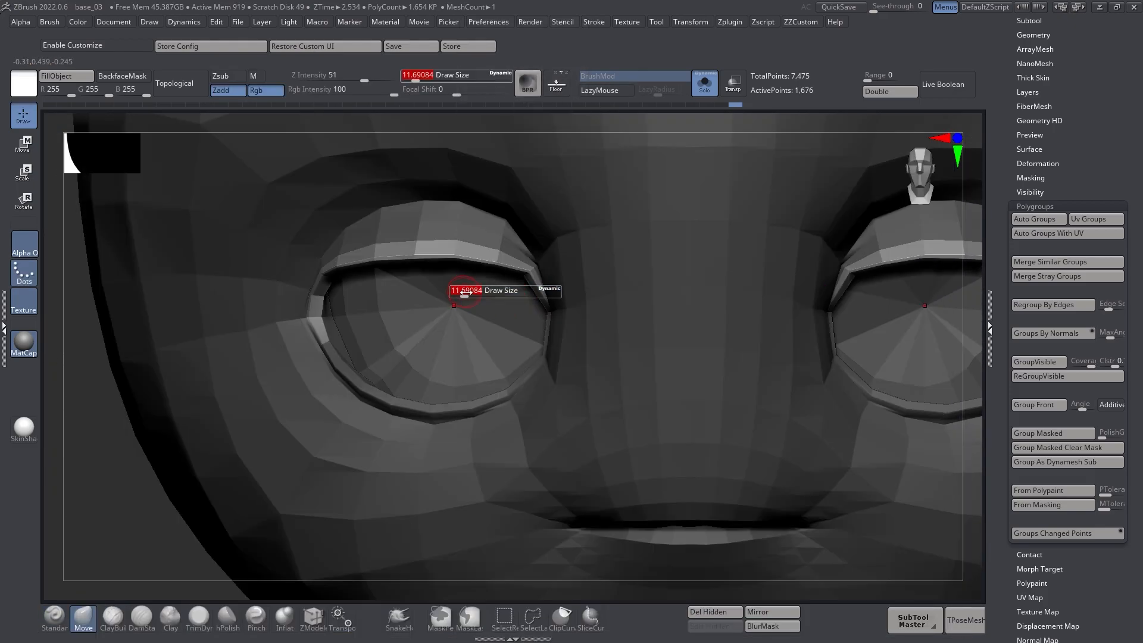
click(705, 88)
alt+right_drag(476, 262, 512, 283)
mouse_move(322, 287)
right_down()
mouse_move(440, 288)
mouse_move(427, 293)
right_up()
drag(439, 288, 462, 358)
Pull the outer section of the upper eyelid down around the eyeball to meet the lower lid at the outer corner
right_drag(351, 324, 387, 323)
key(s)
drag(387, 324, 383, 323)
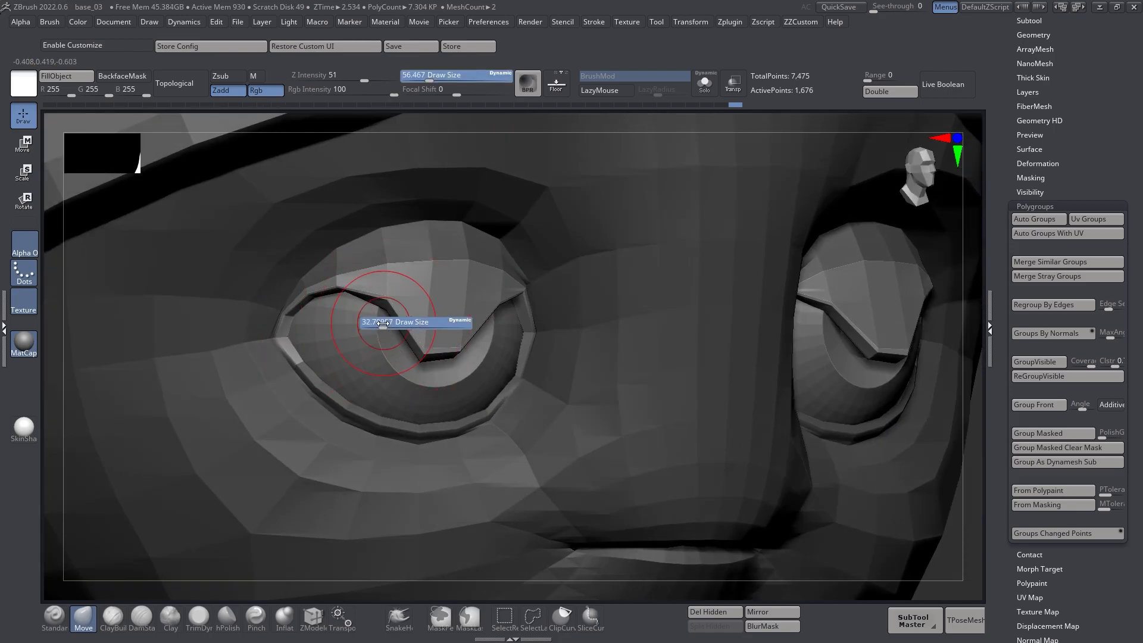
drag(358, 410, 359, 411)
right_drag(357, 404, 438, 393)
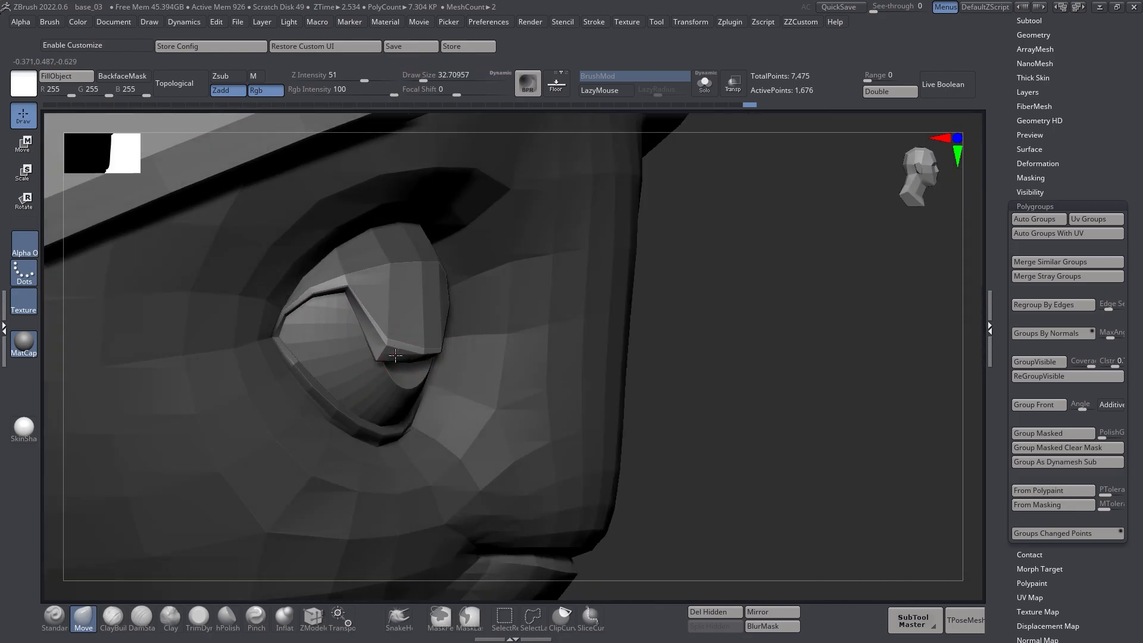
right_drag(411, 351, 336, 352)
alt+right_drag(438, 299, 470, 331)
right_drag(471, 331, 439, 329)
mouse_move(439, 329)
alt+right_down()
mouse_move(462, 298)
mouse_move(438, 351)
mouse_move(417, 333)
mouse_move(419, 306)
mouse_move(390, 356)
mouse_move(365, 335)
mouse_move(380, 355)
alt+right_up()
right_drag(399, 289, 329, 291)
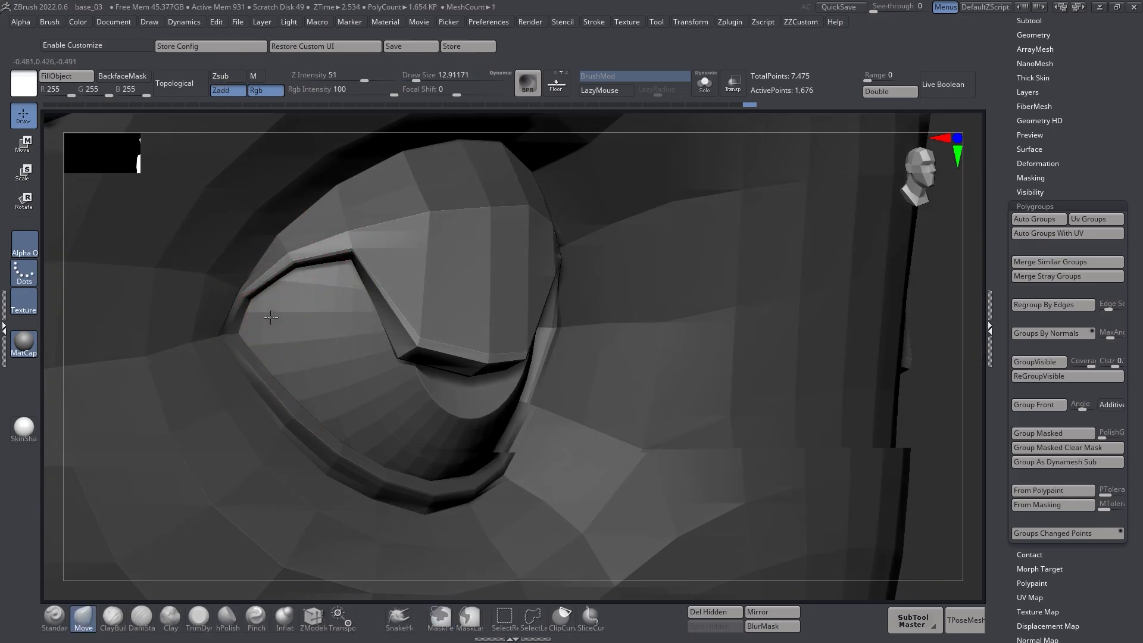
right_drag(256, 298, 259, 308)
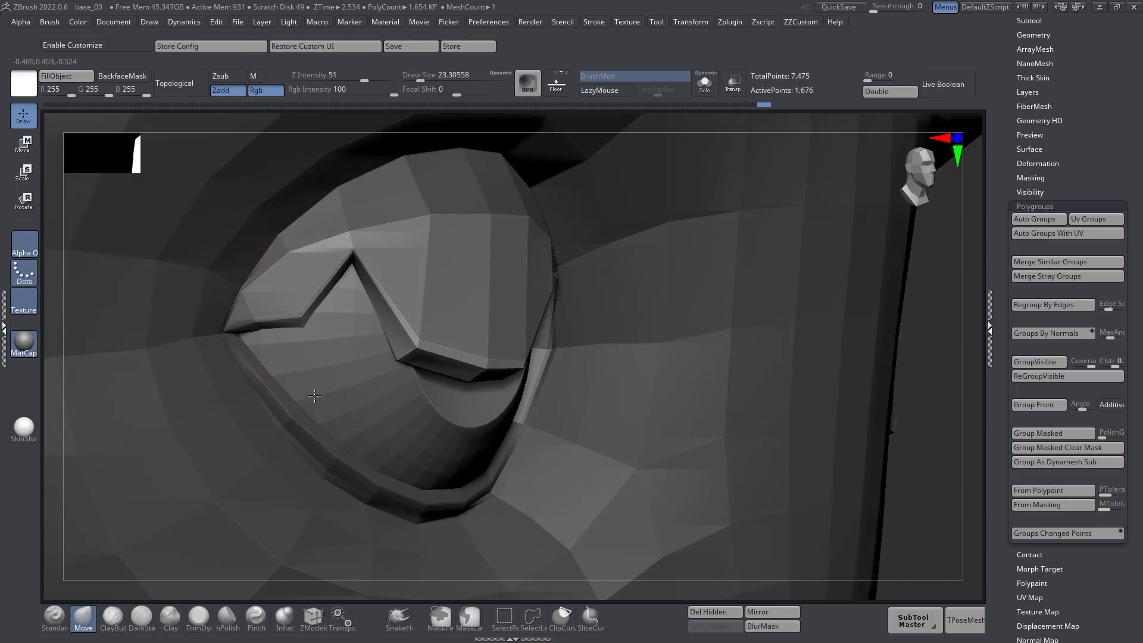
key(s)
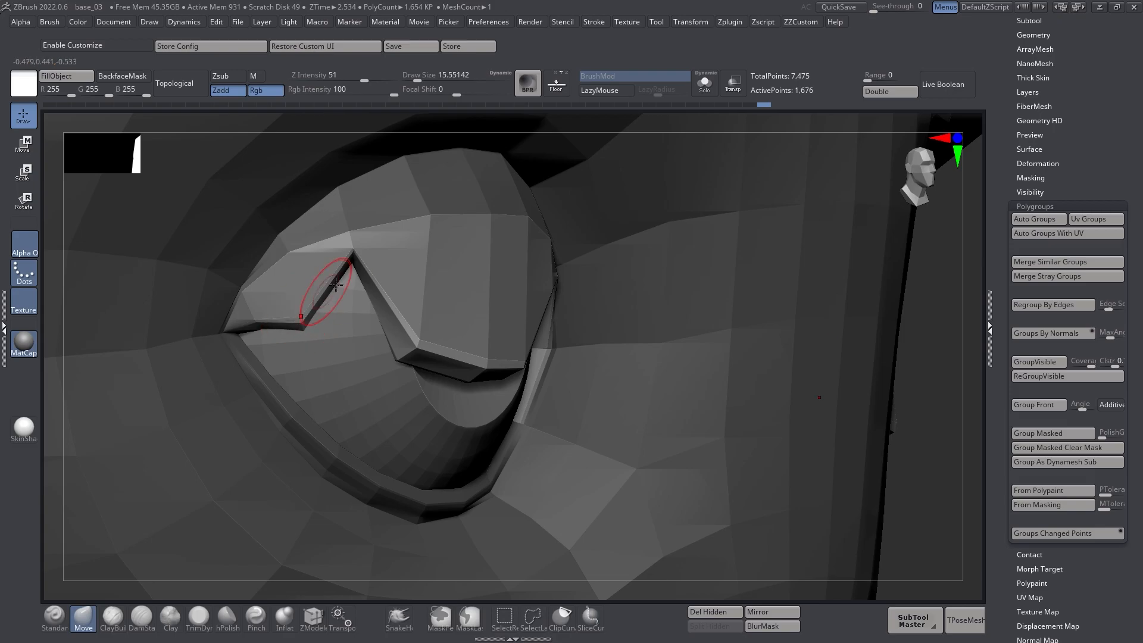
drag(353, 260, 357, 264)
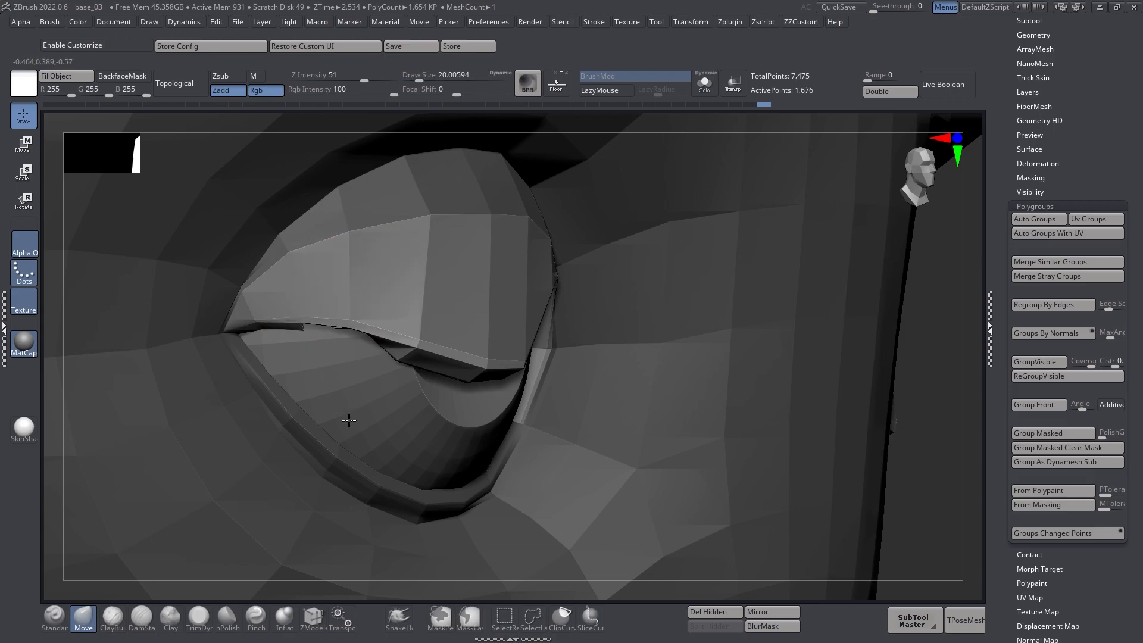
right_drag(351, 423, 262, 417)
alt+right_drag(476, 363, 387, 375)
key(s)
drag(517, 337, 528, 335)
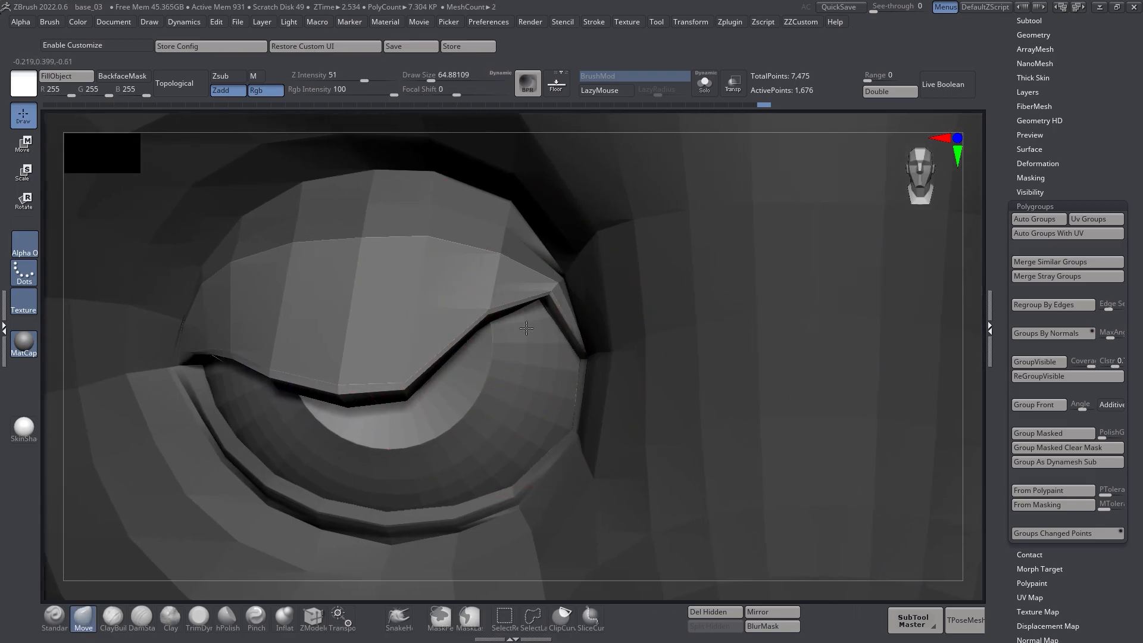
key(s)
drag(521, 424, 514, 423)
mouse_move(547, 399)
right_down()
mouse_move(582, 394)
mouse_move(601, 366)
right_up()
key(ctrl+z)
key(ctrl+z)
Pull the inner section of the upper eyelid down toward the inner eye corner and level its edge
key(s)
drag(584, 359, 578, 358)
right_drag(577, 358, 584, 348)
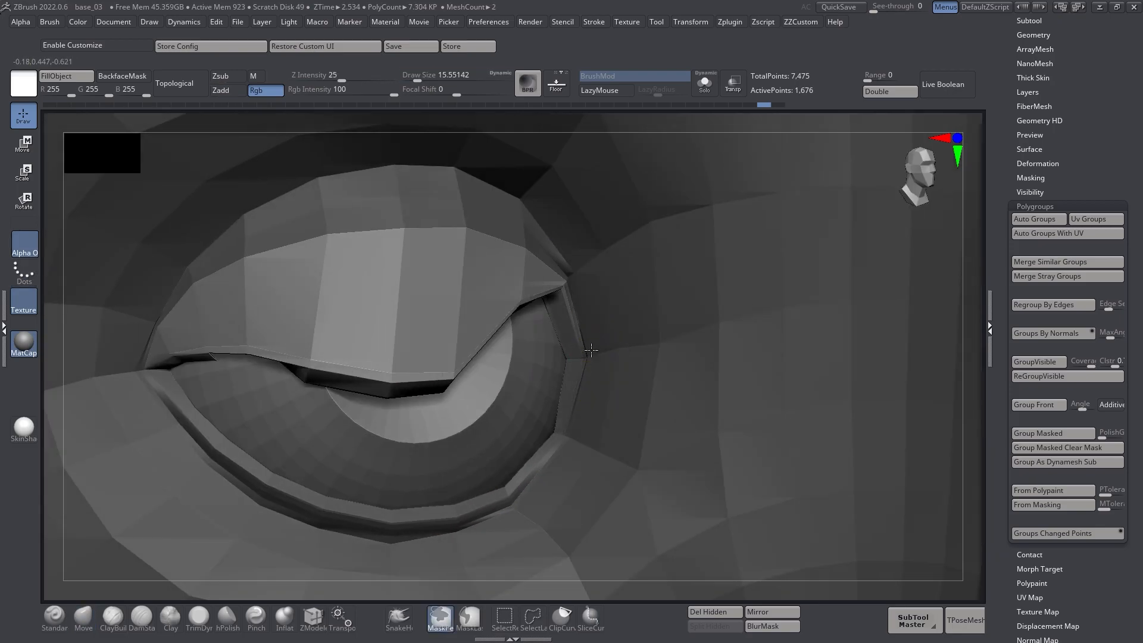
right_drag(557, 384, 548, 362)
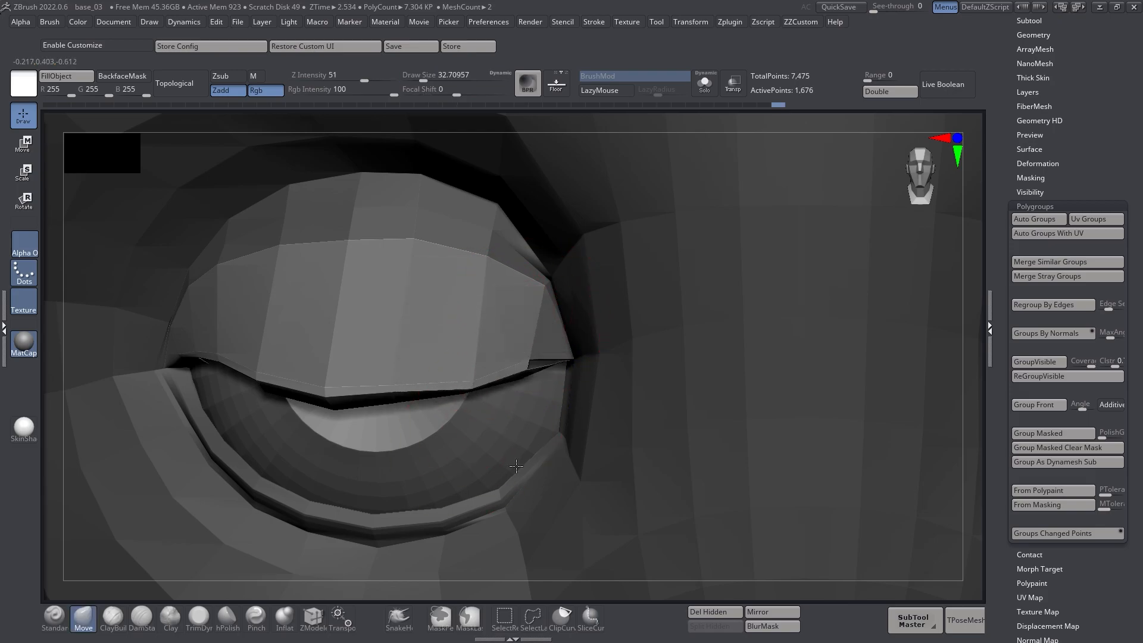
alt+right_drag(539, 387, 604, 365)
drag(482, 372, 486, 372)
drag(492, 423, 488, 407)
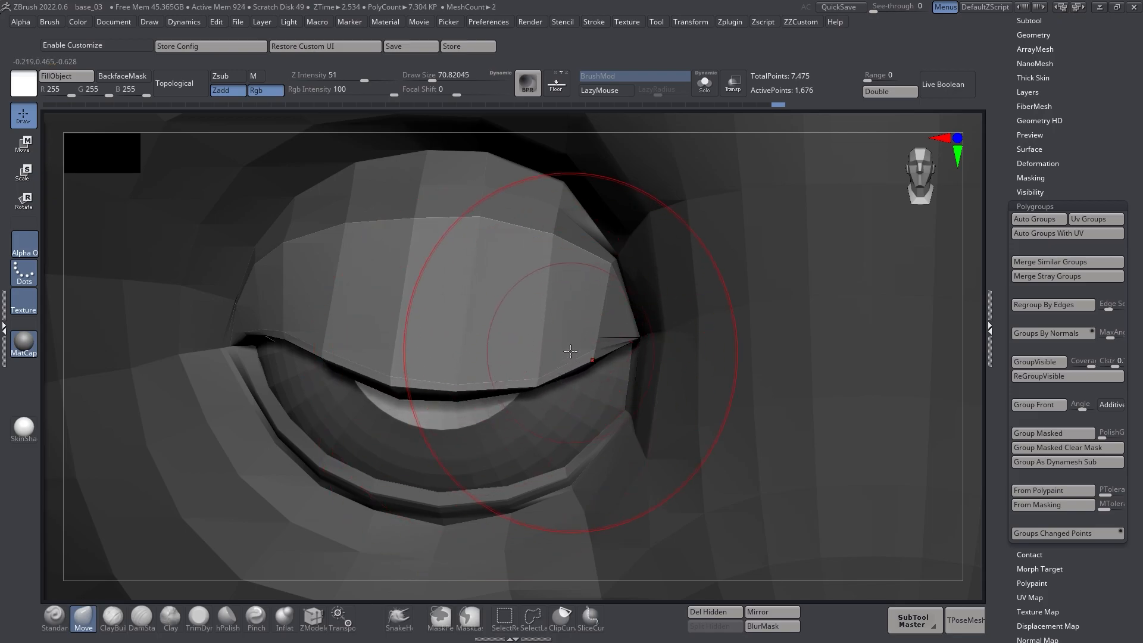
Smooth the curve of the upper lid's outer edge and lower the Move brush's Z Intensity to 15
drag(310, 359, 296, 347)
right_drag(291, 349, 325, 344)
key(s)
drag(320, 342, 282, 386)
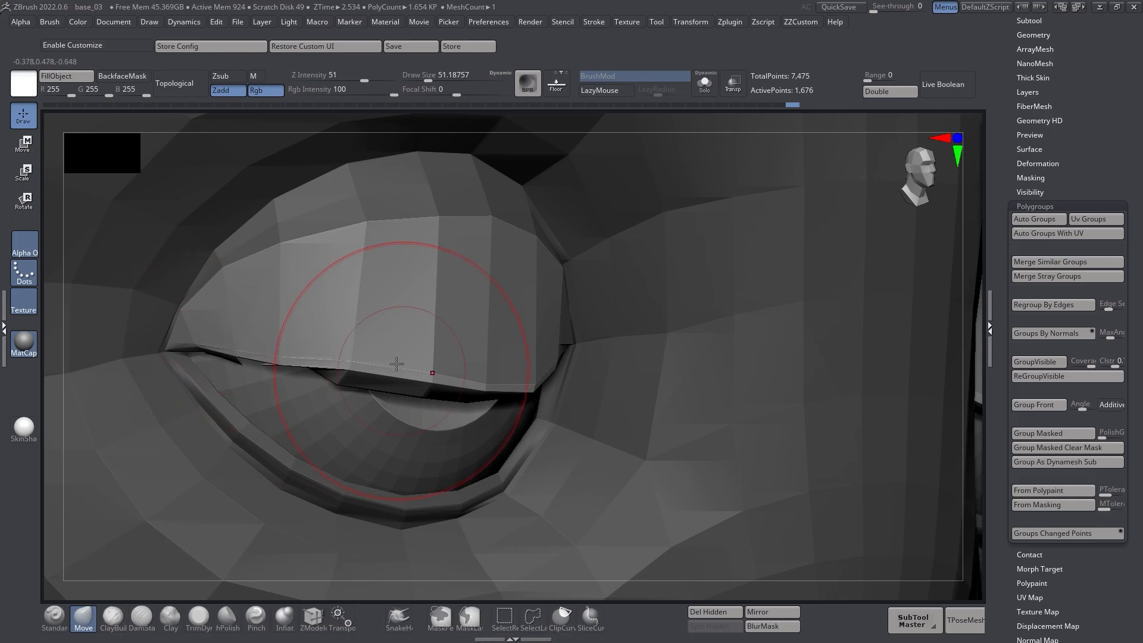
right_drag(400, 369, 388, 323)
key(space)
drag(432, 370, 398, 369)
Adjust the upper lid's rim near the outer eye corner from below, reducing the draw size to about 14
mouse_move(369, 342)
right_down()
mouse_move(336, 343)
mouse_move(310, 398)
mouse_move(286, 400)
mouse_move(292, 390)
right_up()
key(s)
drag(286, 402, 294, 389)
mouse_move(297, 392)
right_down()
mouse_move(301, 412)
mouse_move(314, 414)
right_up()
key(s)
drag(314, 413, 317, 391)
mouse_move(316, 390)
right_down()
mouse_move(324, 411)
mouse_move(314, 395)
right_up()
key(s)
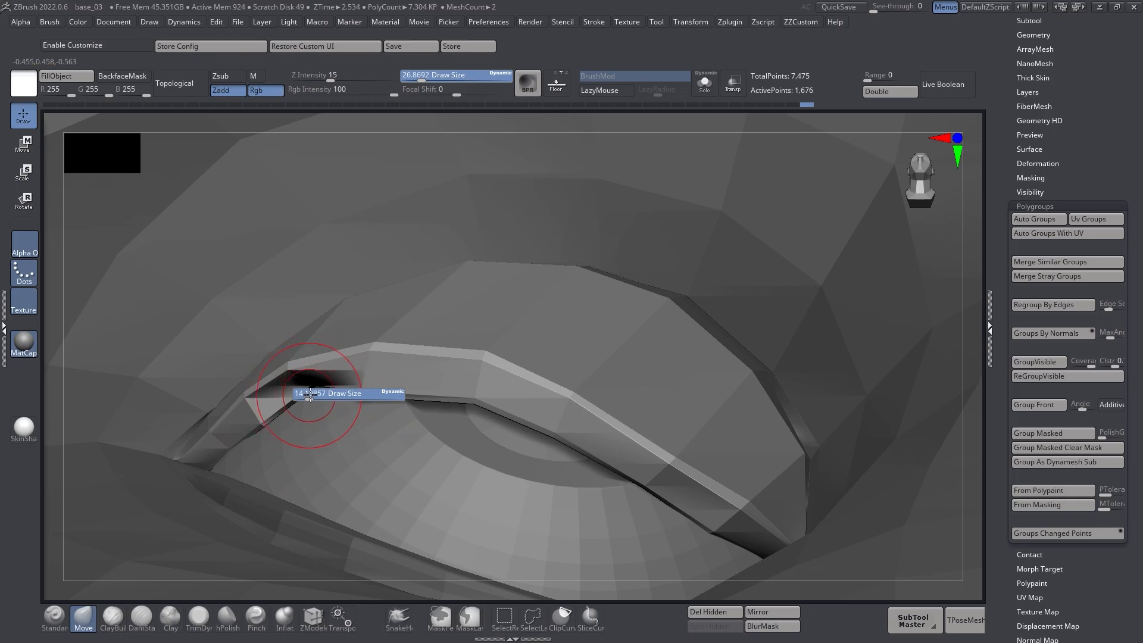
drag(314, 395, 306, 395)
Display the polygroup colours and work on the distorted rim at the outer eye corner with a draw size of about 5.75
mouse_move(315, 405)
right_down()
mouse_move(324, 388)
mouse_move(339, 399)
right_up()
key(shift+f)
key(s)
drag(306, 391, 295, 382)
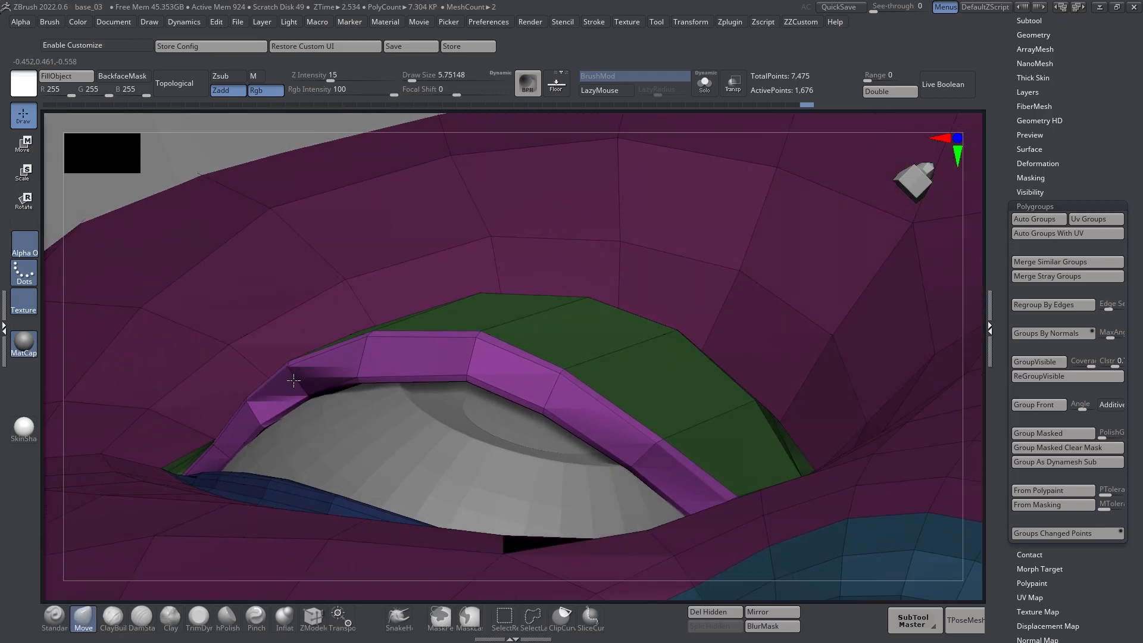
right_drag(305, 375, 468, 308)
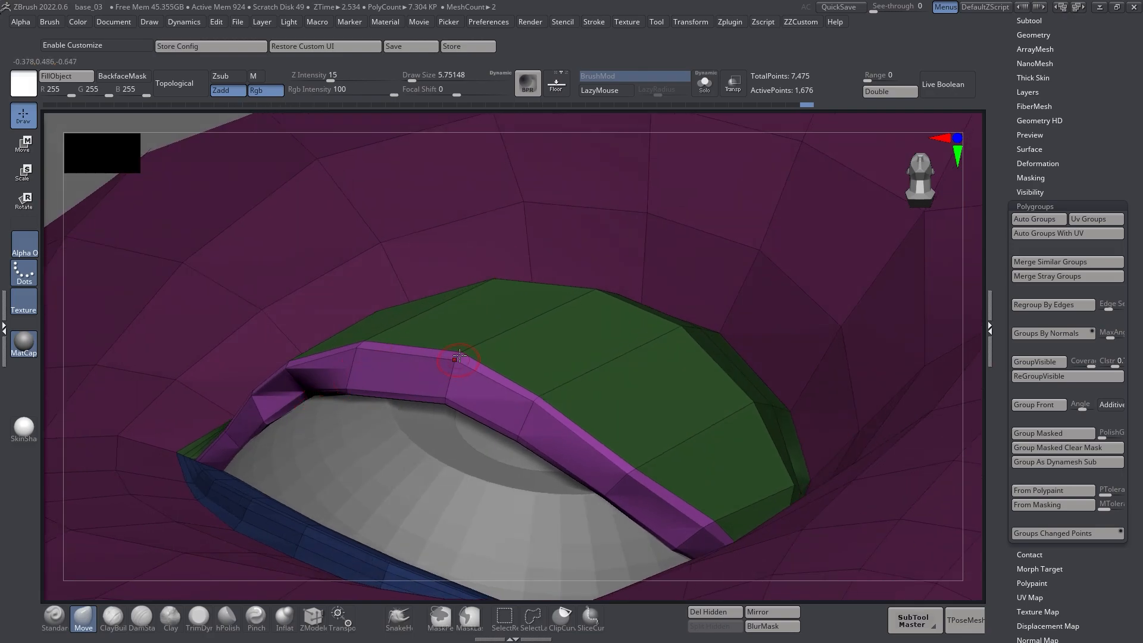
Isolate and solo the upper lid's rim polygroup to examine its shape, and restore the full head with the eyeball
ctrl+shift+click(411, 376)
right_drag(410, 373, 341, 335)
key(alt+s)
right_drag(374, 370, 341, 354)
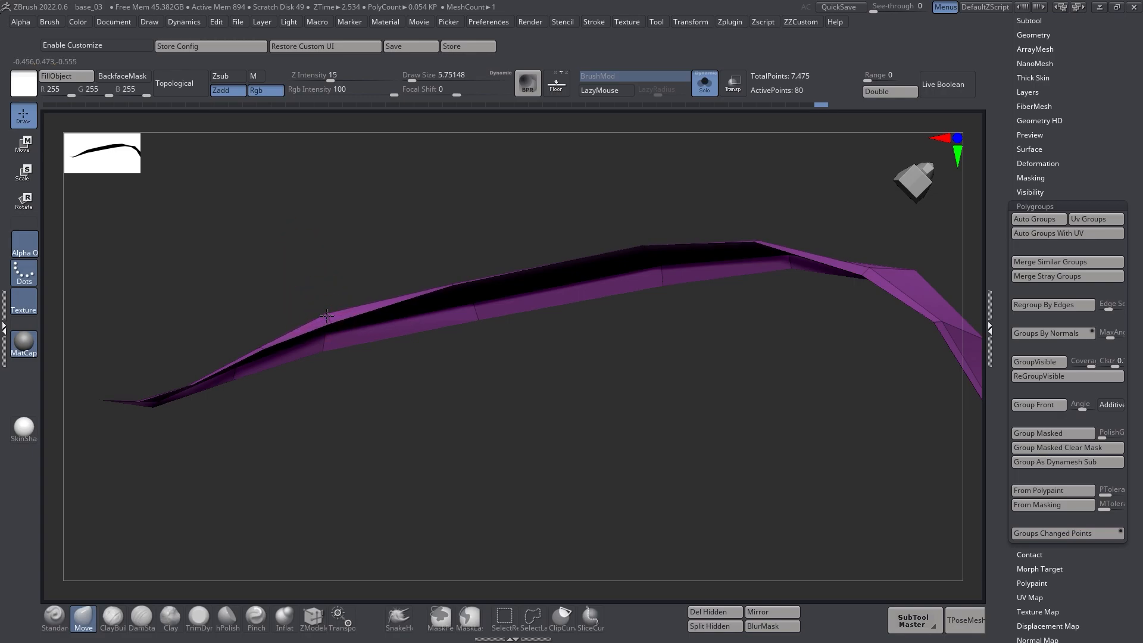
right_drag(355, 314, 658, 119)
click(705, 94)
mouse_move(421, 350)
right_down()
mouse_move(456, 326)
mouse_move(411, 302)
mouse_move(333, 381)
right_up()
ctrl+shift+click(179, 319)
right_click(350, 358)
Reshape the upper lid's rim around the outer eye corner using the Move brush with draw sizes of about 10.5 and 18.5
key(b)
key(m)
key(v)
key(s)
drag(286, 441, 292, 441)
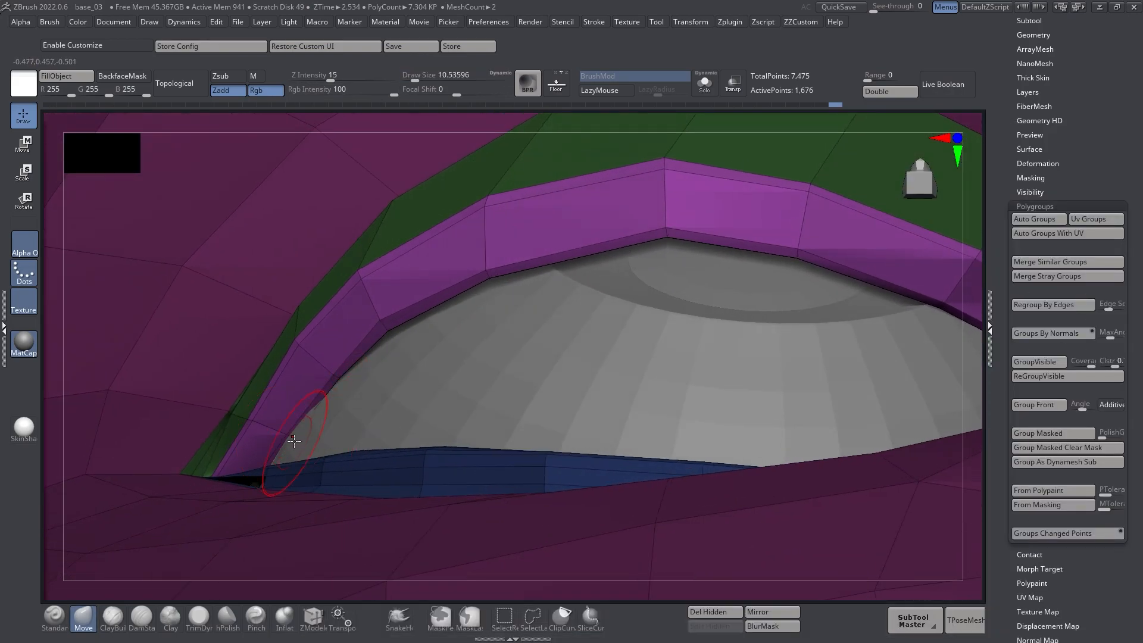
mouse_move(241, 415)
right_down()
mouse_move(355, 415)
mouse_move(383, 342)
mouse_move(406, 323)
mouse_move(435, 331)
mouse_move(426, 335)
right_up()
key(s)
drag(406, 329, 410, 329)
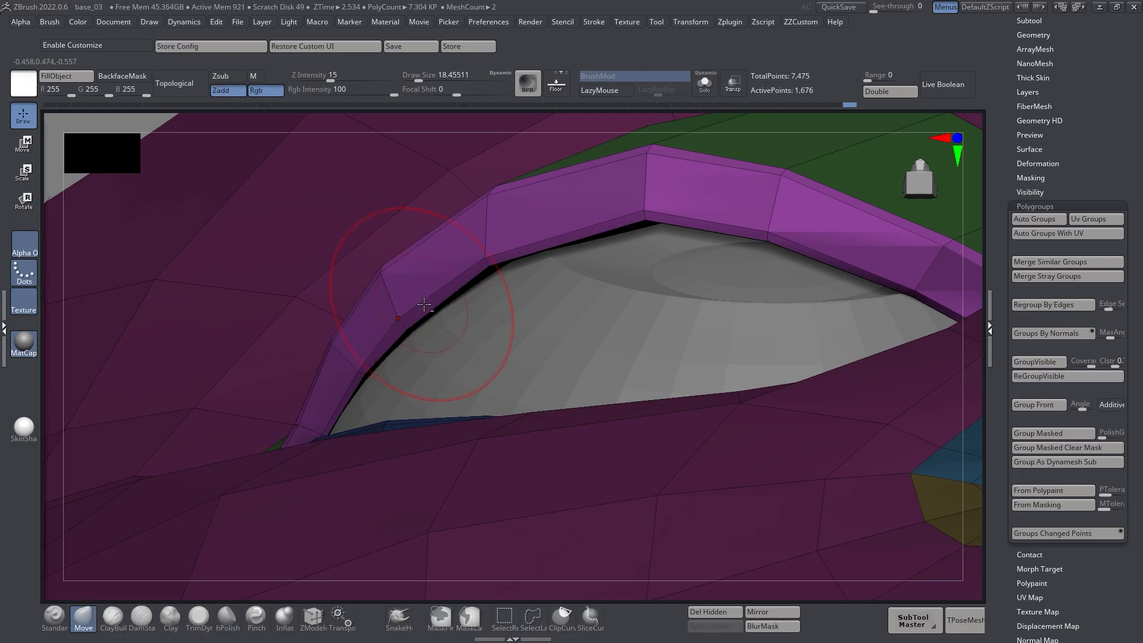
Switch to Blender and examine the eye-corner topology of the dissatisfaction head in Edit Mode
key(alt+Tab)
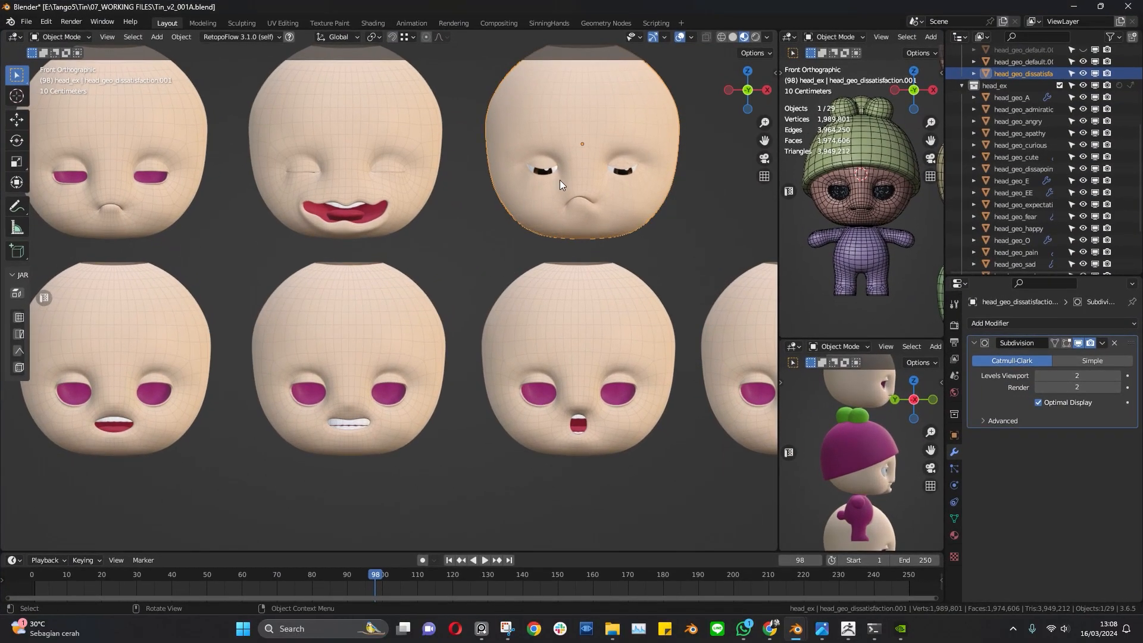
alt+drag(495, 284, 513, 266)
shift+middle_drag(513, 266, 344, 260)
shift+middle_drag(344, 261, 310, 308)
key(Tab)
drag(293, 293, 323, 321)
middle_drag(322, 320, 348, 322)
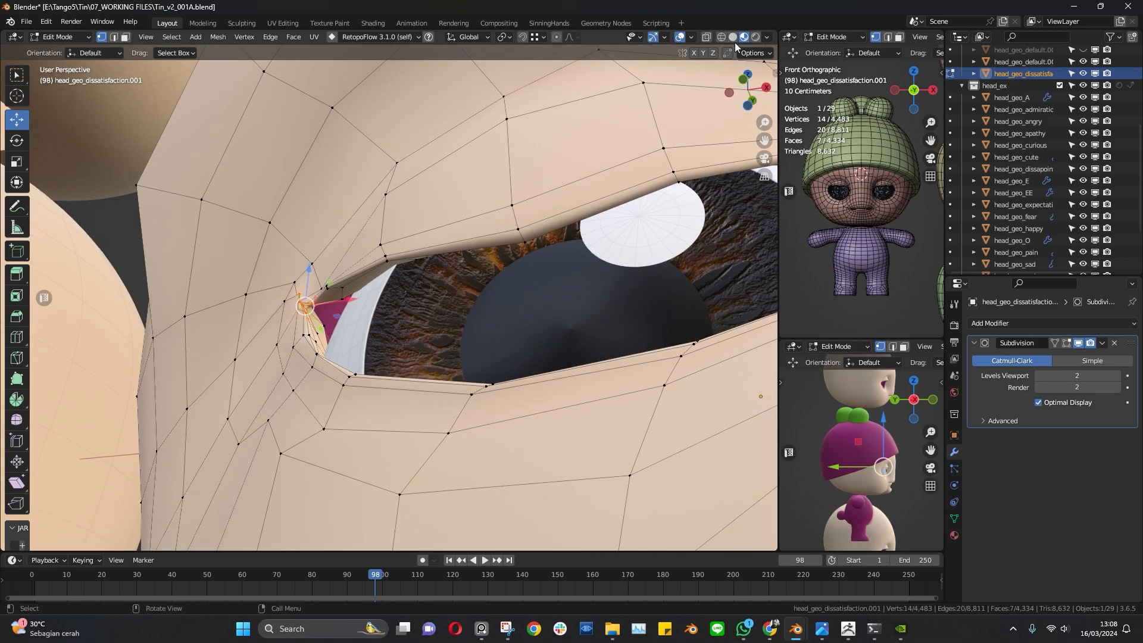
click(768, 38)
middle_drag(309, 345, 296, 345)
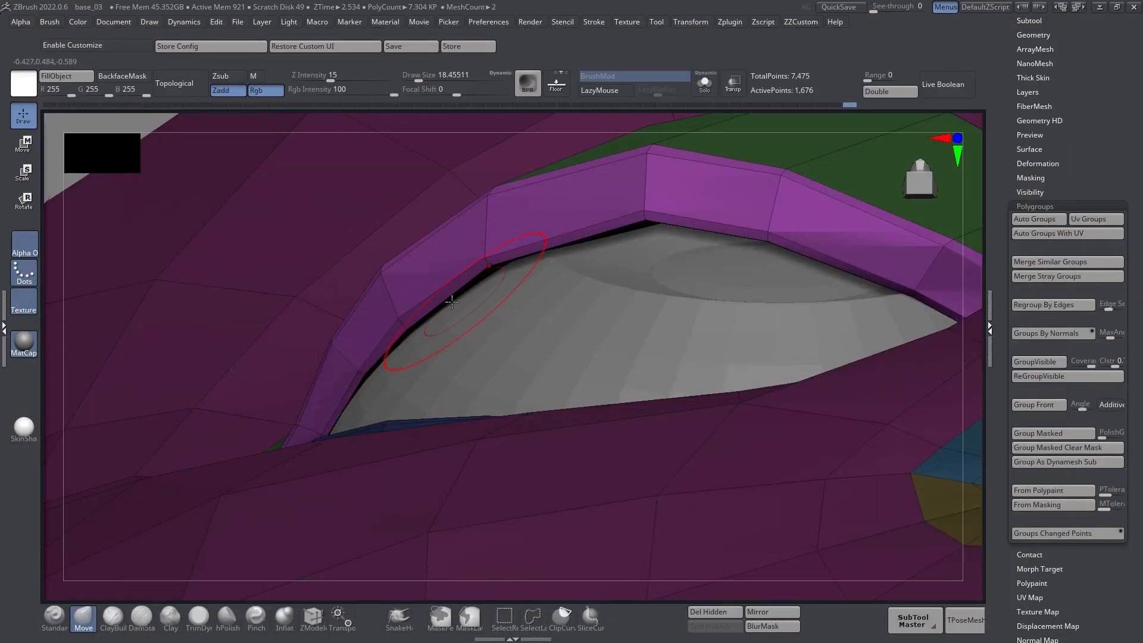
Return to ZBrush and refine the upper lid's rim toward the inner eye corner, reducing the draw size to about 3.7
mouse_move(448, 316)
right_down()
mouse_move(413, 376)
mouse_move(389, 351)
mouse_move(485, 343)
mouse_move(470, 364)
mouse_move(510, 383)
mouse_move(498, 459)
mouse_move(434, 409)
mouse_move(552, 309)
mouse_move(598, 306)
right_up()
key(s)
drag(604, 303, 598, 302)
mouse_move(607, 300)
right_down()
mouse_move(584, 301)
mouse_move(598, 321)
right_up()
right_drag(681, 274, 613, 299)
key(s)
key(s)
drag(618, 275, 614, 274)
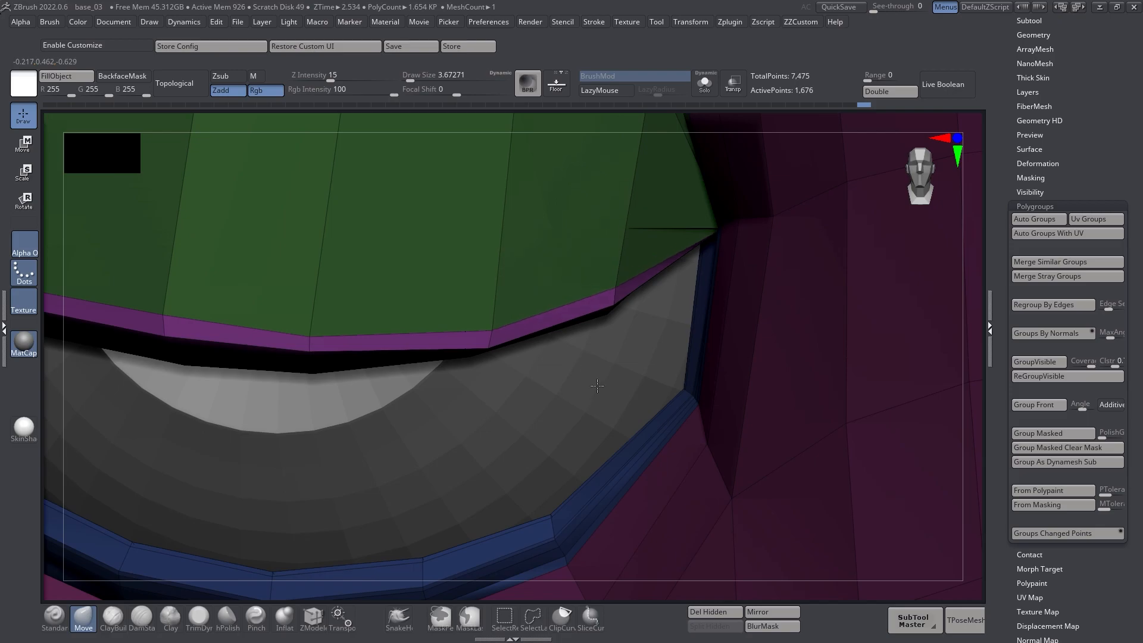
Try to raise the middle of the upper lid's rim with the Move brush at a draw size of about 3.7
right_drag(587, 404, 716, 302)
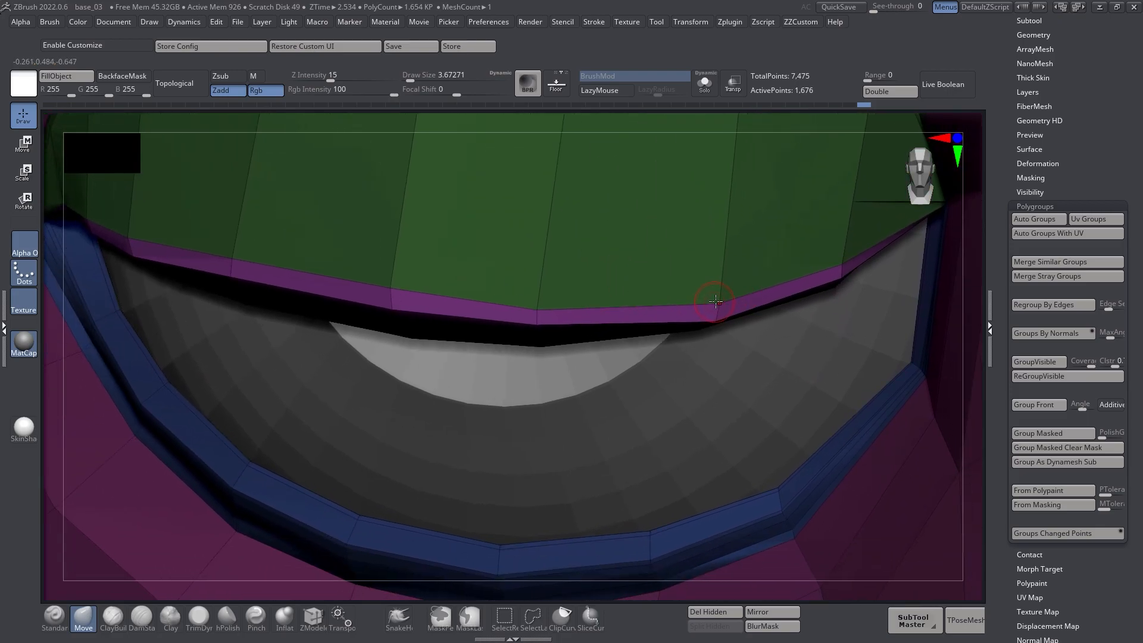
ctrl+right_drag(646, 293, 616, 271)
alt+right_drag(441, 322, 503, 324)
mouse_move(405, 280)
alt+right_down()
mouse_move(475, 345)
mouse_move(506, 328)
alt+right_up()
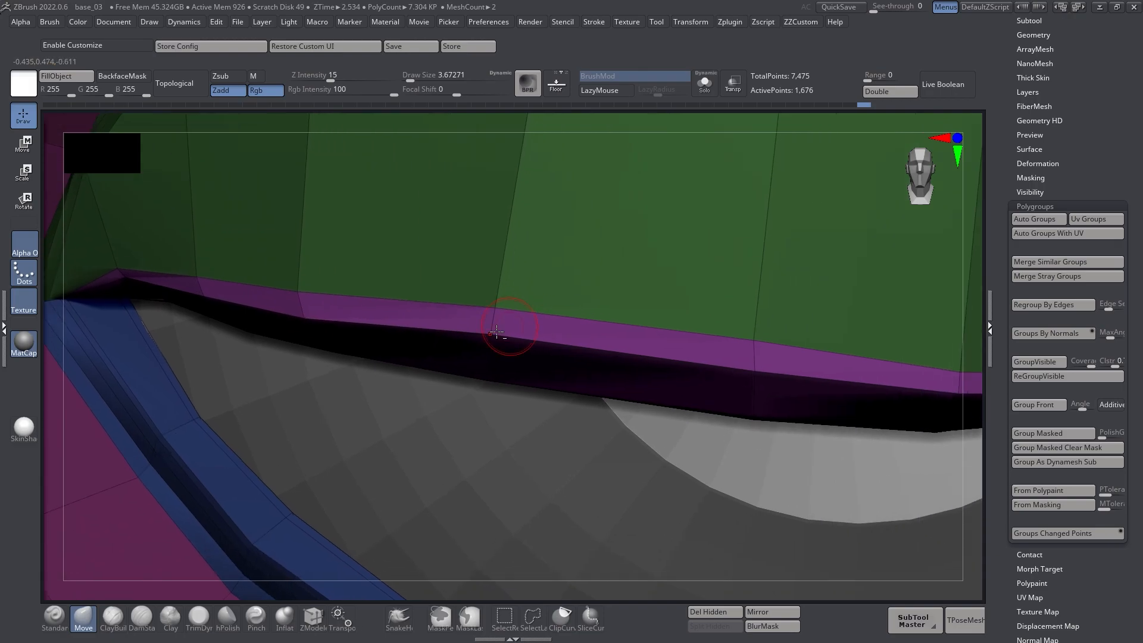
right_drag(574, 354, 534, 343)
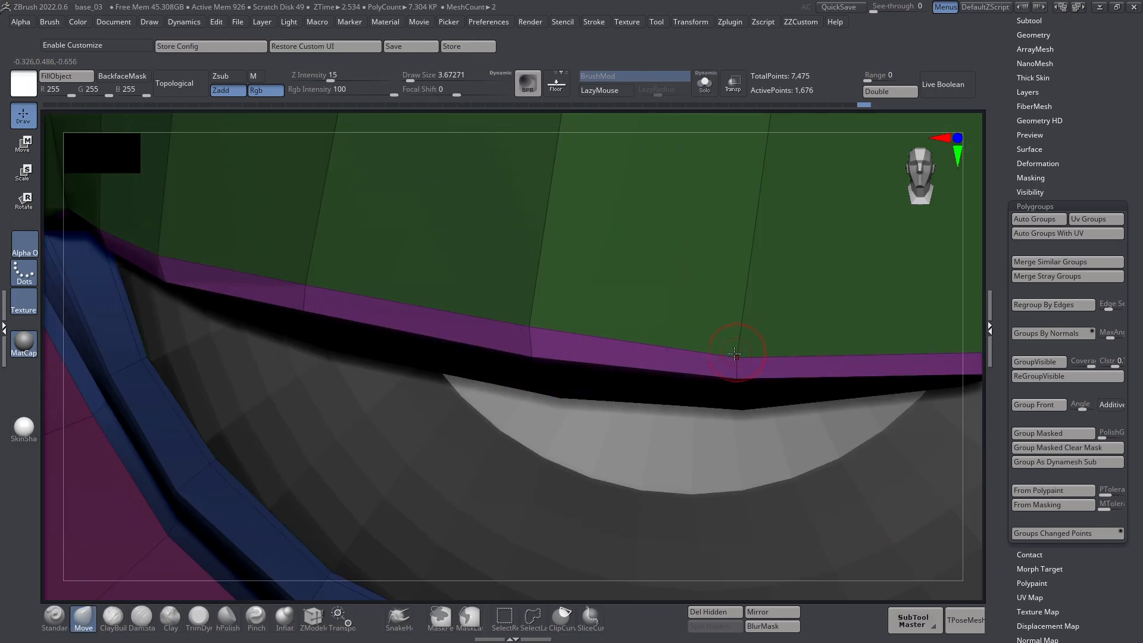
drag(737, 352, 751, 308)
alt+right_drag(743, 347, 647, 368)
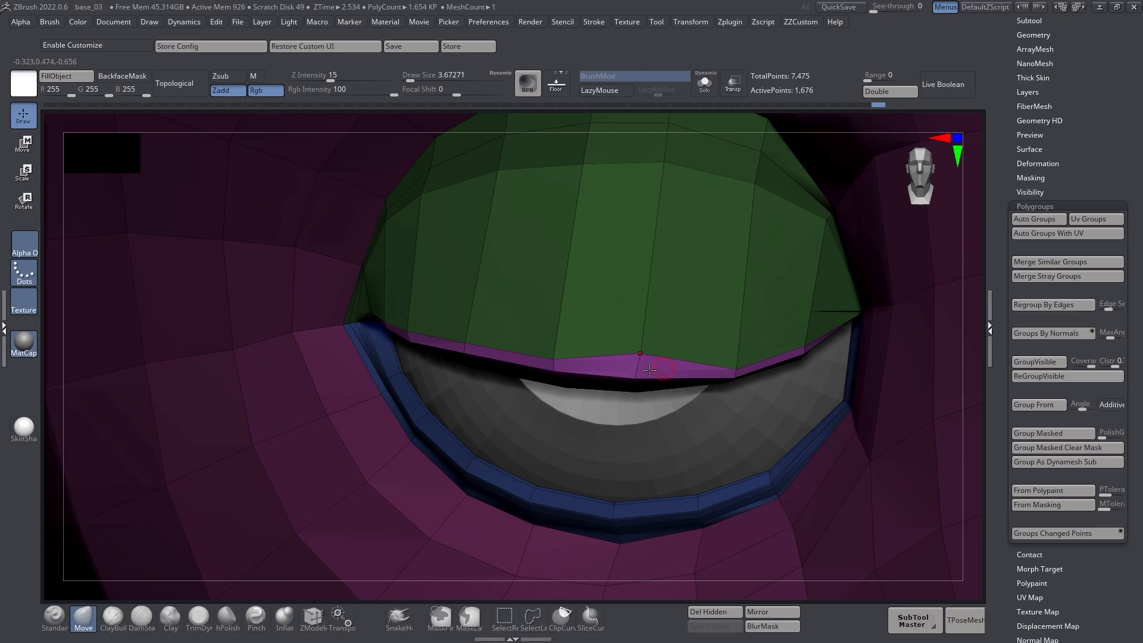
Switch to Blender and examine the eyelid edge topology of the dissatisfaction head, selecting the edge loop at the eye corner
key(alt+Tab)
key(alt+Tab)
key(alt+Tab)
alt+click(503, 259)
scroll(613, 276, up, 6)
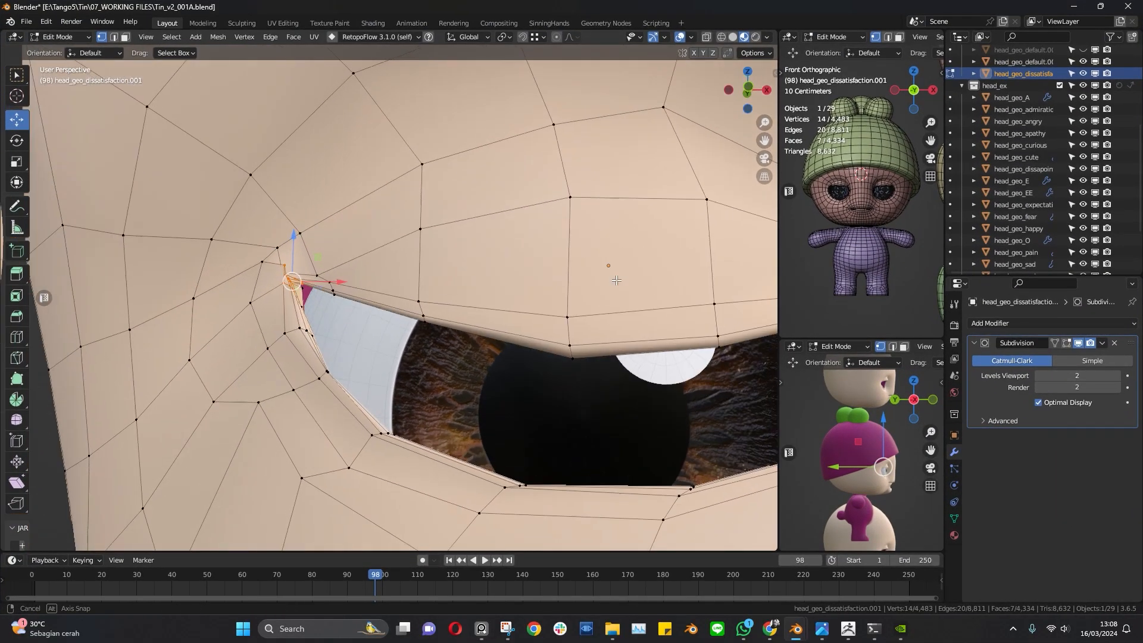
scroll(471, 300, down, 8)
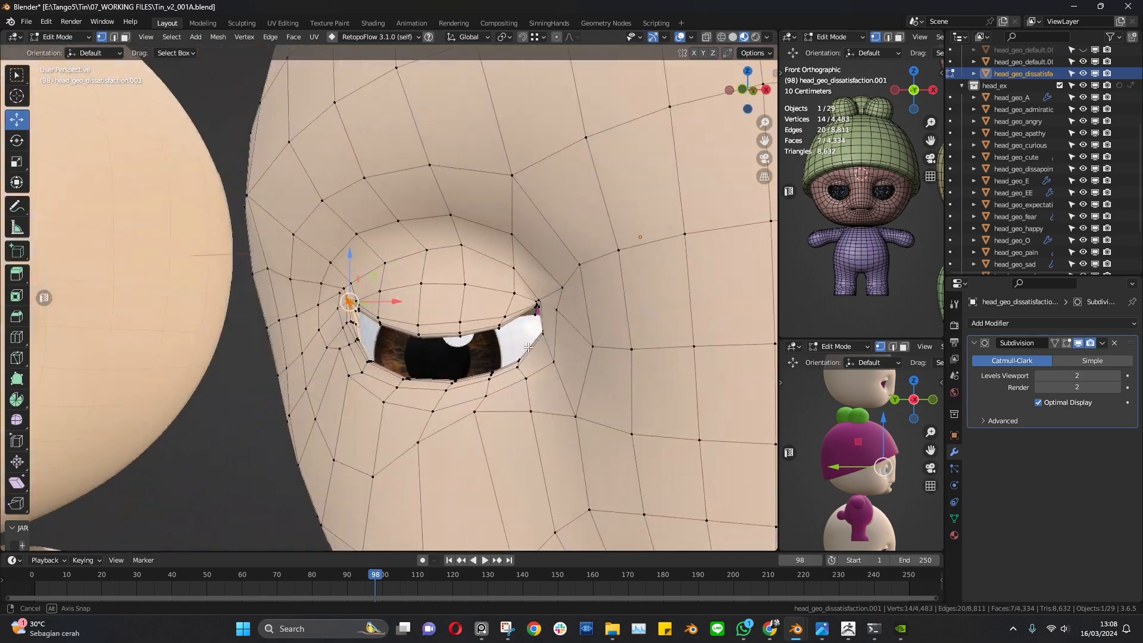
scroll(383, 364, up, 6)
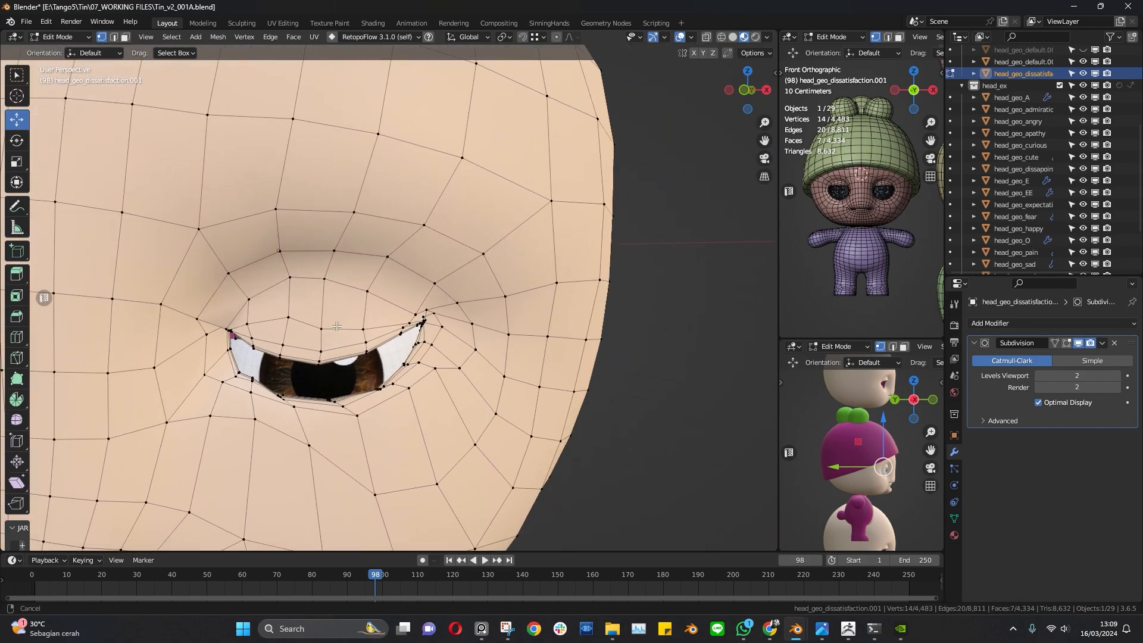
Examine the closed eyelid seam on the neighbouring expression head in Object Mode
middle_drag(337, 326, 340, 376)
shift+middle_drag(267, 363, 520, 290)
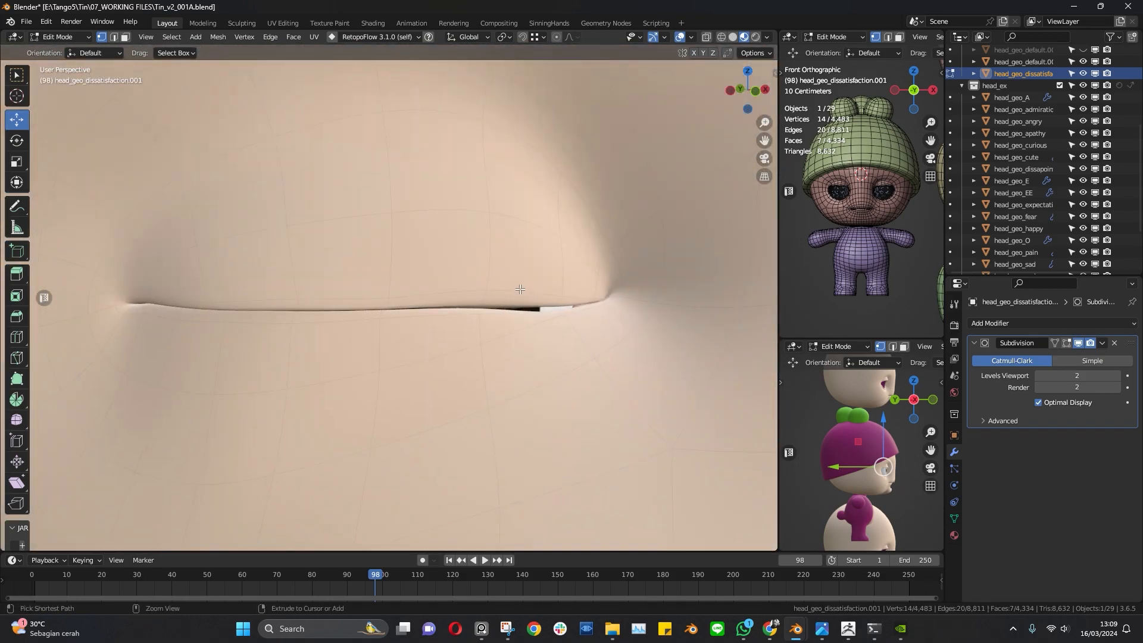
key(Tab)
drag(489, 295, 494, 288)
key(Tab)
key(Tab)
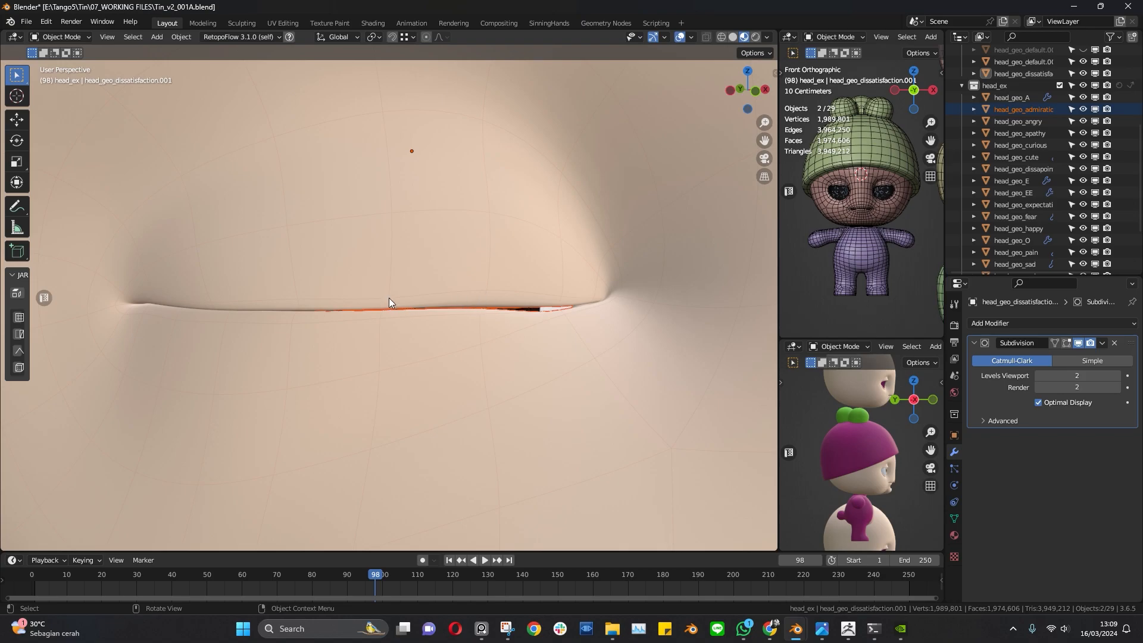
Return to ZBrush and adjust the upper lid's rim in side view, setting the Move brush's draw size to about 9.4
key(alt+Tab)
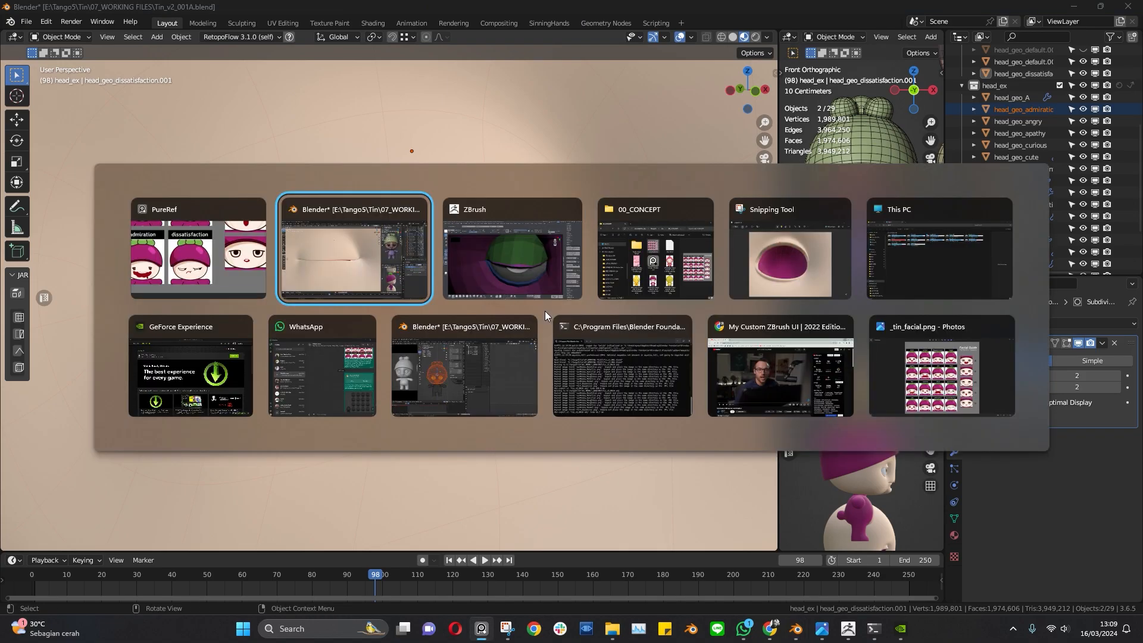
key(shift)
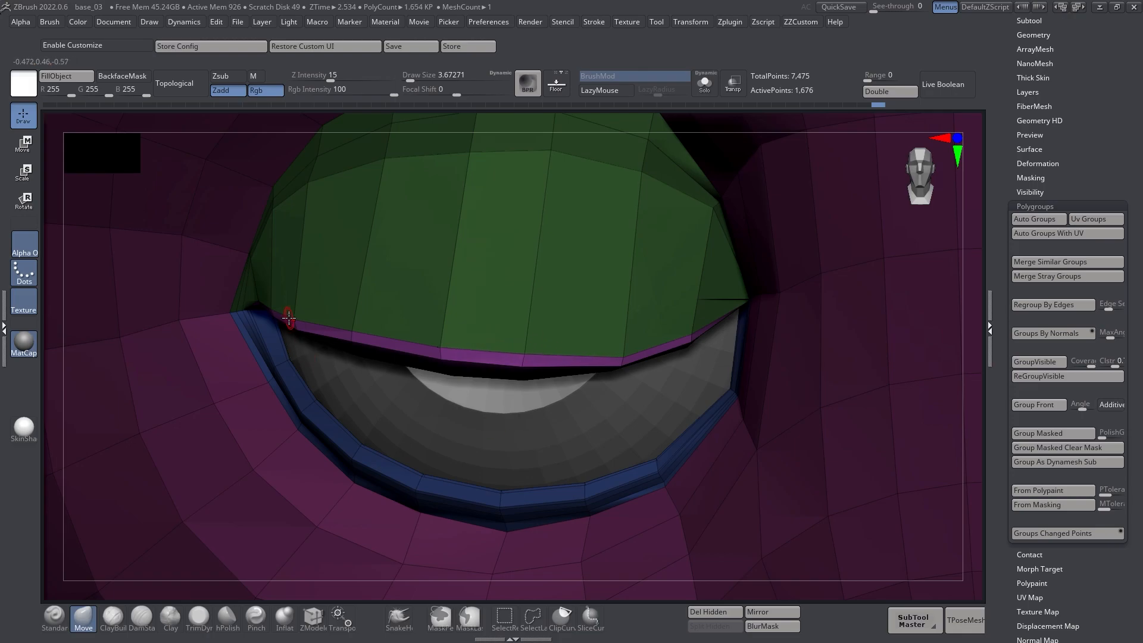
right_drag(463, 345, 516, 413)
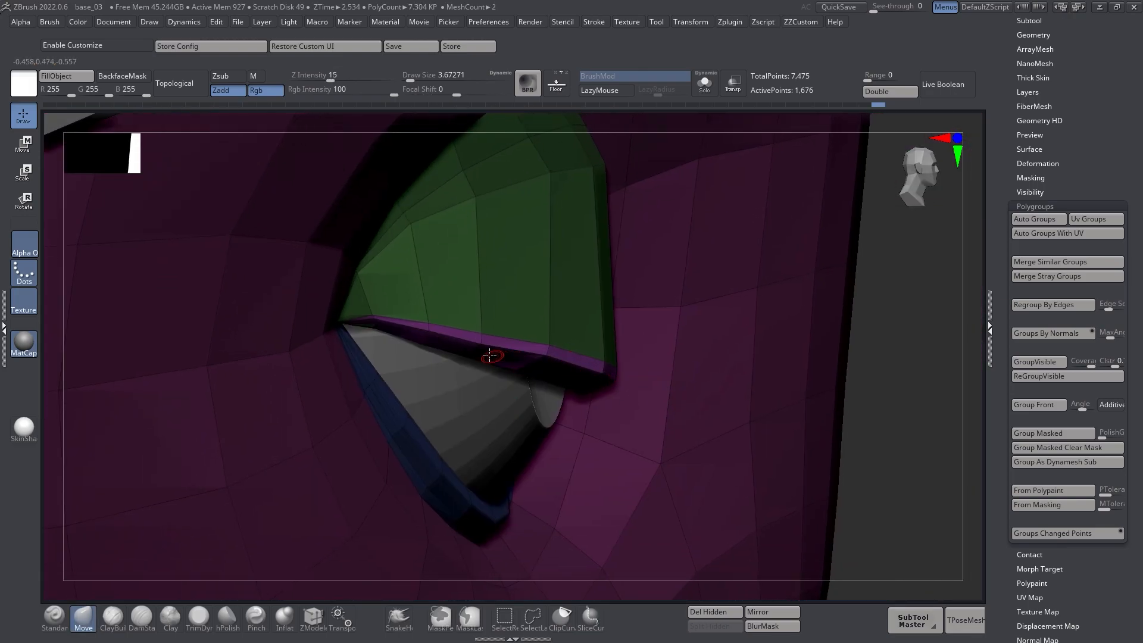
alt+right_drag(542, 344, 528, 357)
key(s)
drag(541, 365, 548, 365)
mouse_move(548, 364)
alt+right_down()
mouse_move(581, 349)
mouse_move(496, 371)
alt+right_up()
key(s)
drag(499, 346, 495, 346)
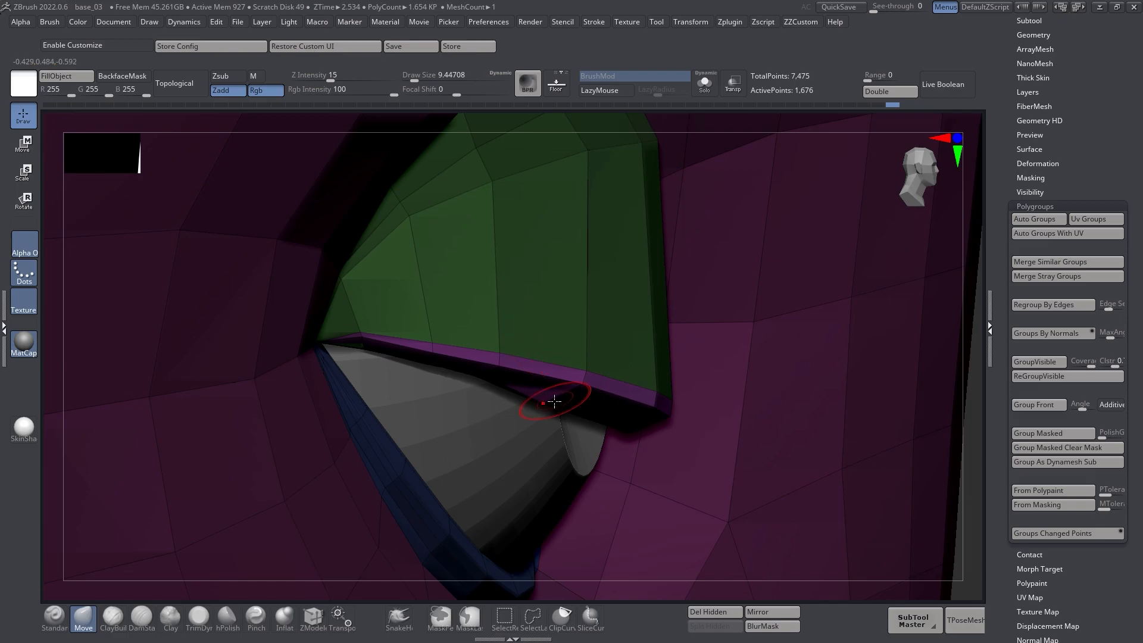
Isolate the upper lid's rim polygroup against the eyeball and choose the Move brush
alt+right_drag(670, 382, 500, 297)
alt+right_drag(840, 415, 671, 360)
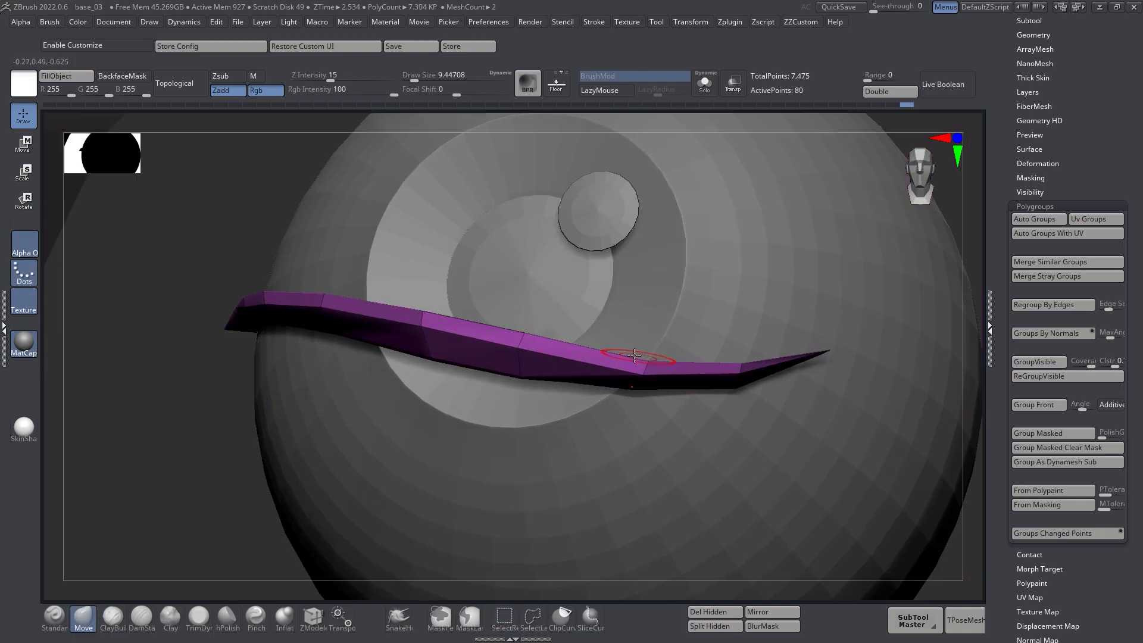
mouse_move(594, 365)
right_down()
mouse_move(599, 333)
mouse_move(659, 339)
mouse_move(666, 365)
mouse_move(630, 375)
mouse_move(592, 334)
mouse_move(619, 345)
mouse_move(607, 357)
mouse_move(605, 315)
mouse_move(571, 314)
mouse_move(614, 310)
mouse_move(613, 388)
mouse_move(617, 357)
mouse_move(663, 345)
mouse_move(663, 327)
mouse_move(694, 366)
mouse_move(637, 407)
mouse_move(645, 385)
mouse_move(673, 380)
right_up()
key(b)
key(m)
key(v)
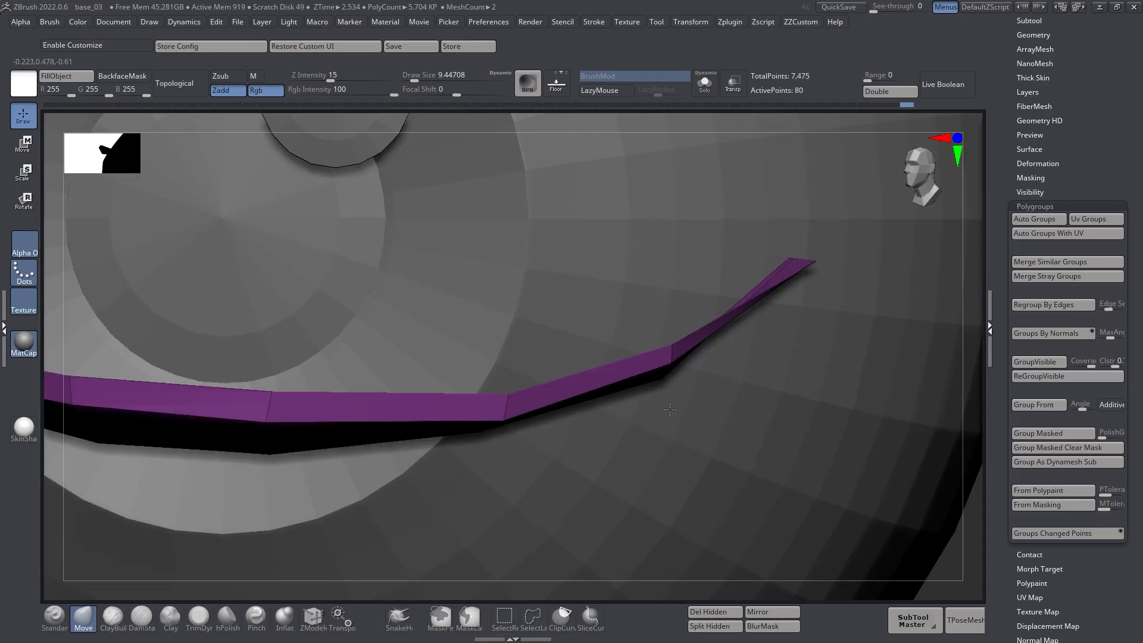
Check and even out the isolated rim at a draw size of about 3.1, and restore the full head's visibility
mouse_move(759, 334)
right_down()
mouse_move(763, 280)
mouse_move(752, 292)
mouse_move(772, 278)
mouse_move(739, 333)
right_up()
key(s)
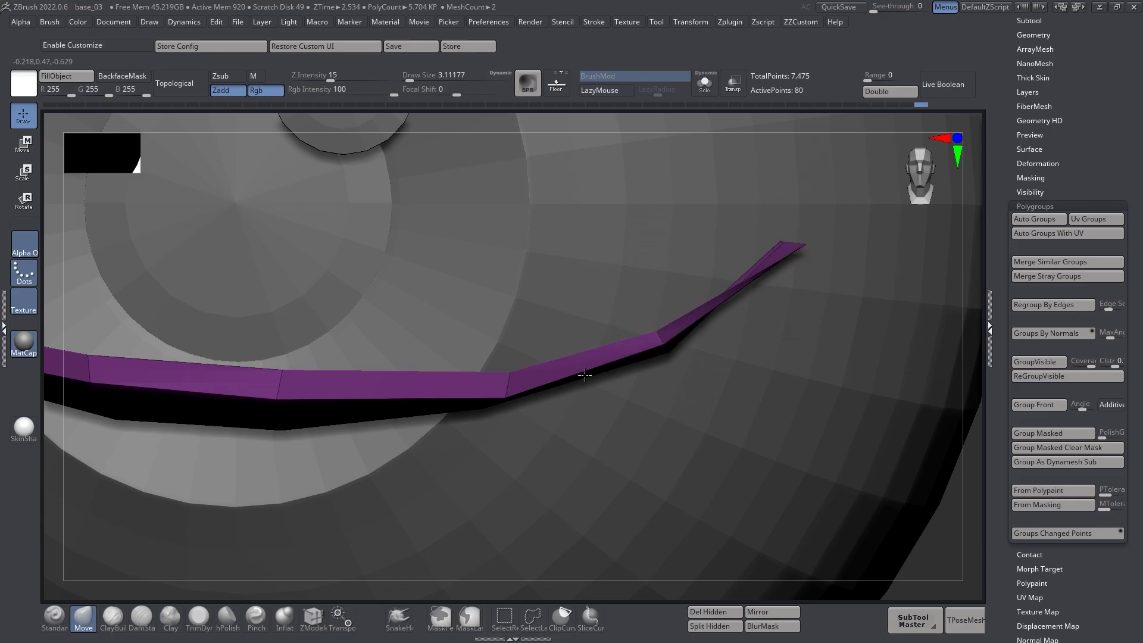
right_drag(447, 395, 616, 338)
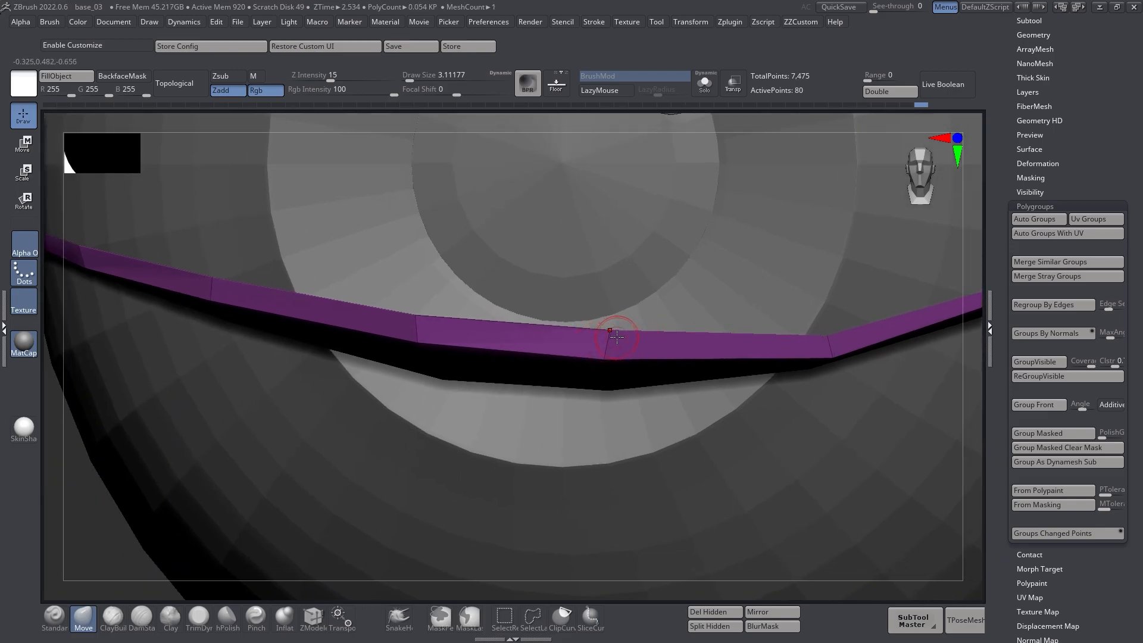
right_drag(427, 327, 592, 308)
right_drag(453, 268, 648, 309)
ctrl+shift+click(778, 308)
right_drag(709, 355, 606, 320)
right_drag(499, 329, 544, 296)
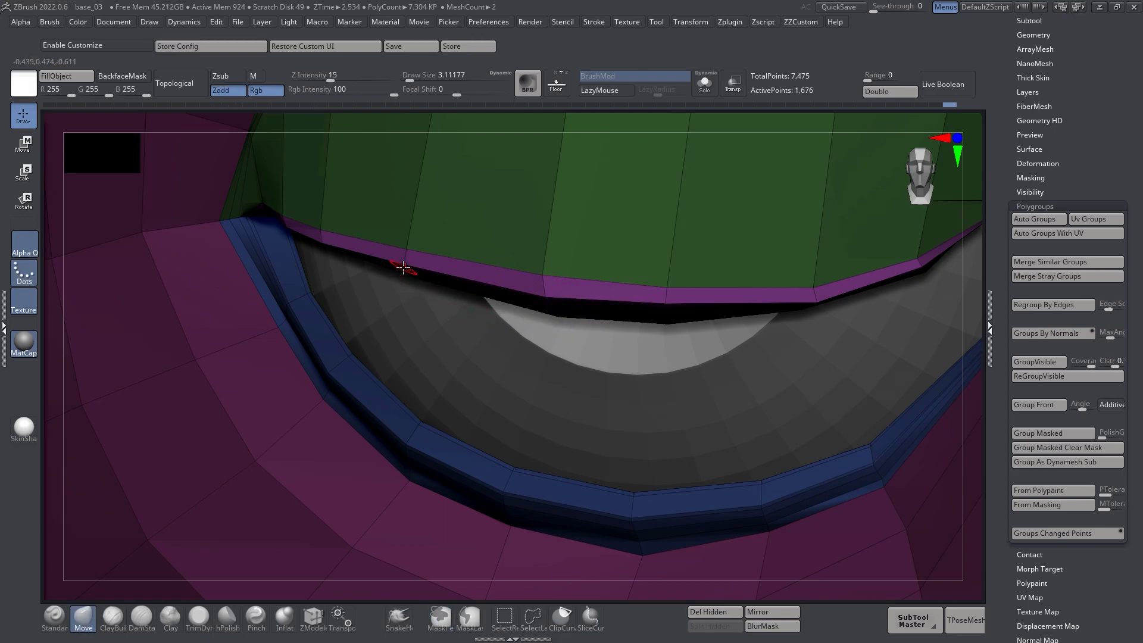
Reshape the middle of the upper lid's rim over the iris with a draw size of about 7.5
key(s)
drag(565, 318, 472, 245)
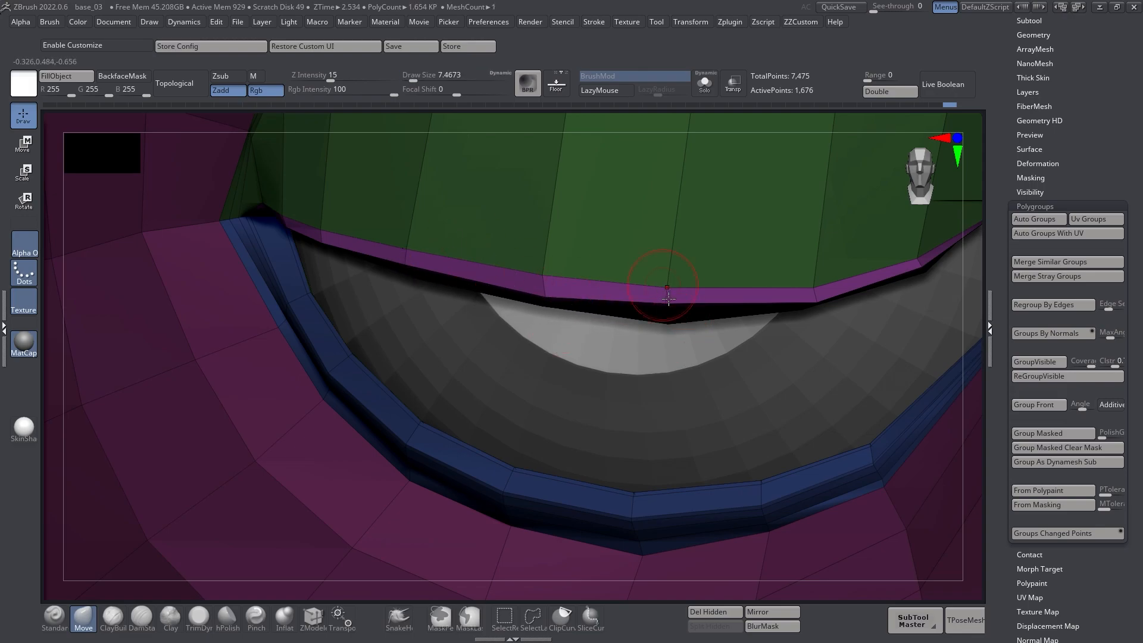
mouse_move(669, 322)
mouse_down()
mouse_move(659, 275)
mouse_move(673, 367)
mouse_up()
drag(673, 282, 671, 274)
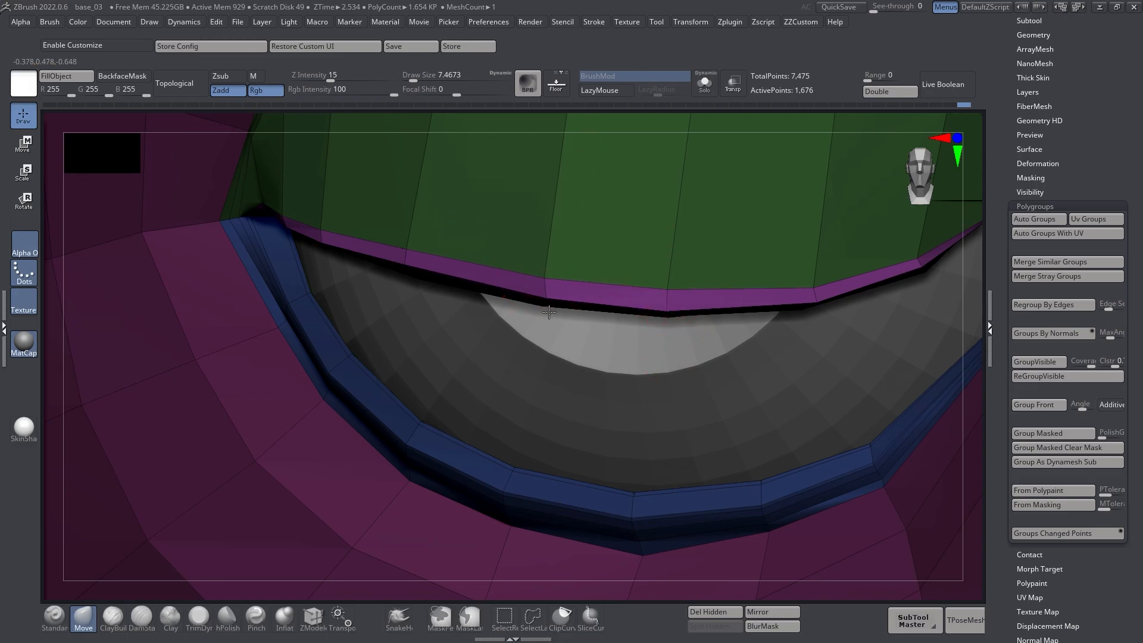
mouse_move(706, 256)
ctrl+right_down()
mouse_move(477, 293)
mouse_move(696, 360)
mouse_move(672, 312)
mouse_move(649, 352)
ctrl+right_up()
mouse_move(649, 352)
right_down()
mouse_move(574, 311)
mouse_move(558, 326)
mouse_move(416, 268)
right_up()
Hide the polyframe, turn on dynamic subdivision, and examine the smoothed eyelids from the front and from below
key(shift+f)
mouse_move(580, 318)
right_down()
mouse_move(604, 329)
mouse_move(588, 313)
right_up()
key(d)
click(507, 213)
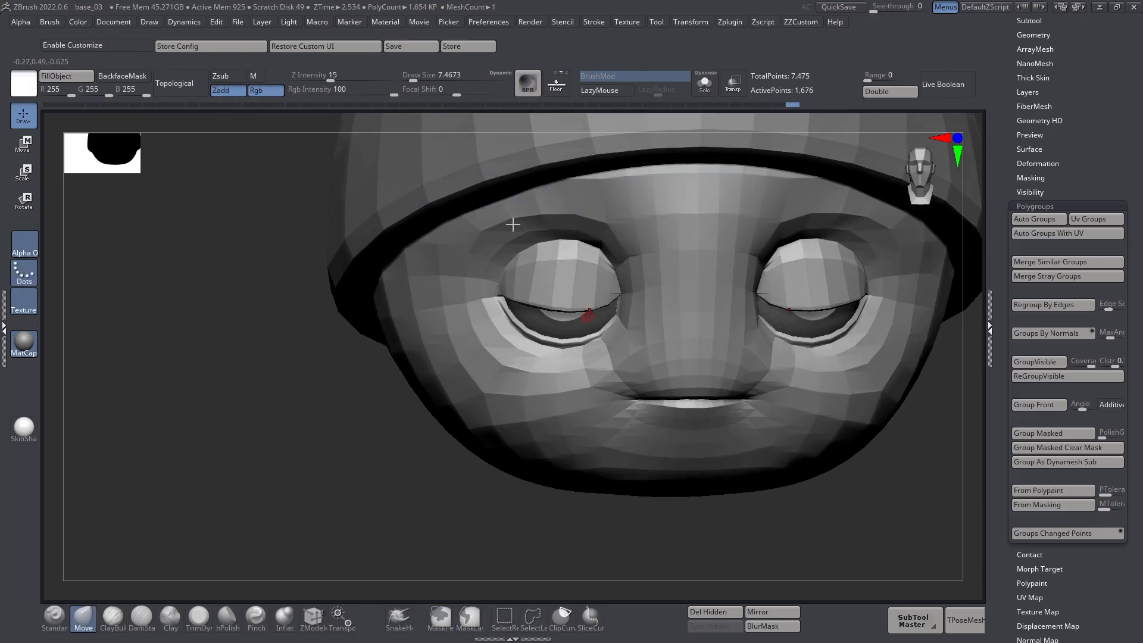
right_drag(524, 256, 591, 311)
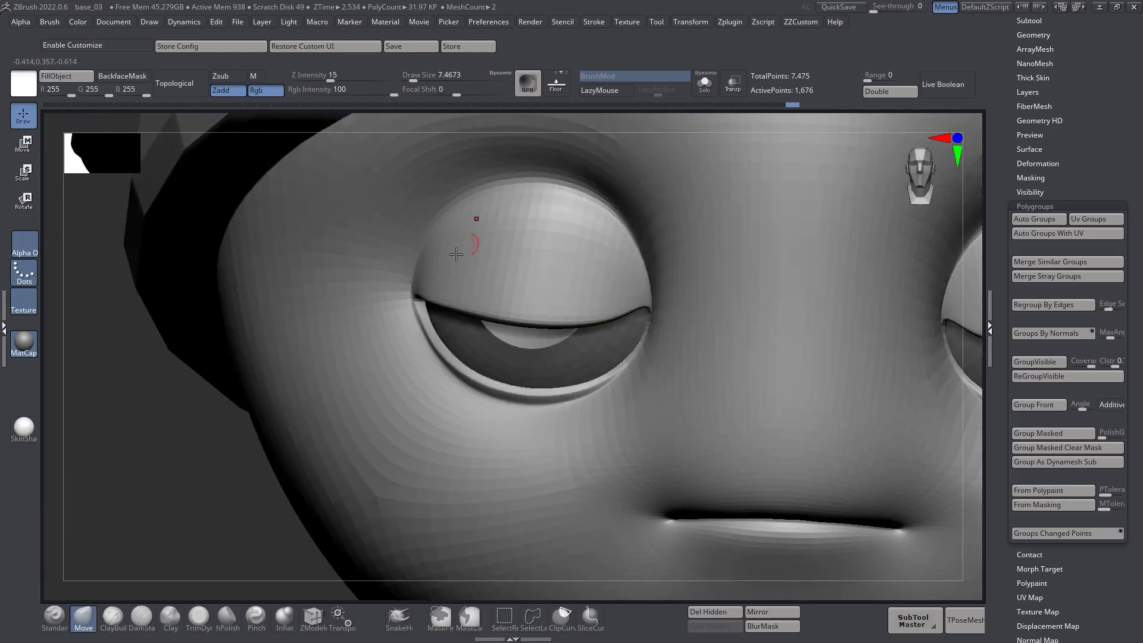
mouse_move(540, 262)
right_down()
mouse_move(587, 306)
mouse_move(538, 331)
mouse_move(574, 345)
mouse_move(554, 270)
mouse_move(538, 340)
right_up()
key(b)
key(m)
key(v)
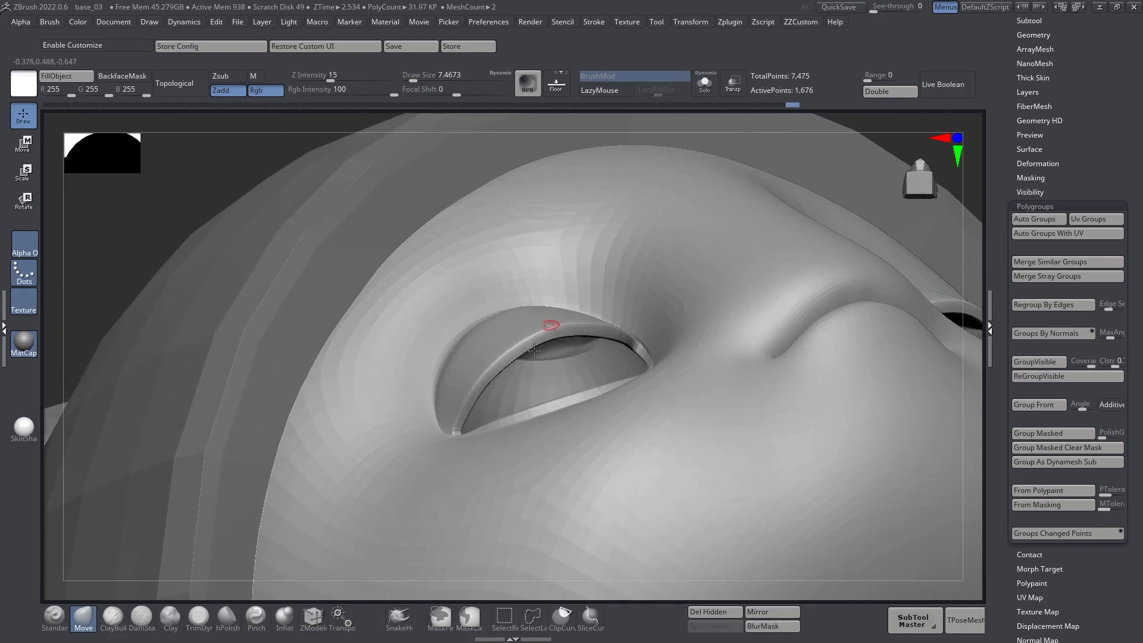
right_drag(618, 323, 641, 360)
Switch to Blender and open the dissatisfaction head in Edit Mode, selecting a vertex on the upper lid's edge
key(alt+Tab)
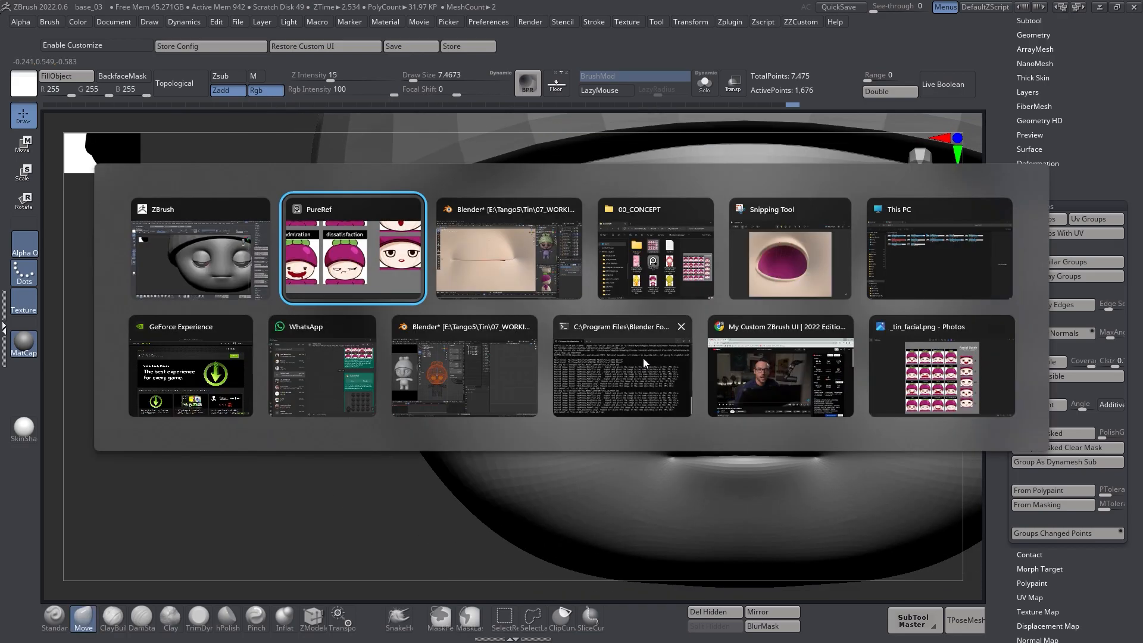
key(alt+Tab)
scroll(352, 331, down, 5)
key(KP_3)
middle_drag(395, 324, 370, 274)
click(267, 343)
key(Tab)
click(379, 269)
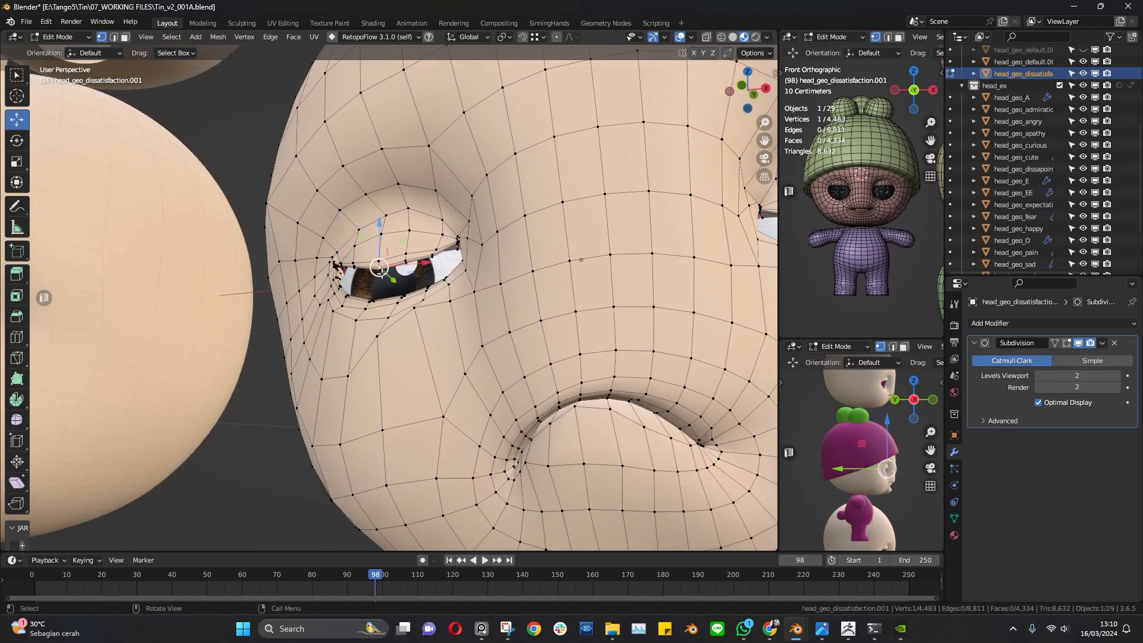
Frame the selected lid vertex and select the vertex path along the upper lid's edge to study its curve
key(KP_Decimal)
middle_drag(383, 285, 469, 456)
ctrl+middle_drag(465, 262, 482, 337)
ctrl+click(293, 312)
middle_drag(597, 298, 595, 316)
Return to ZBrush, turn off dynamic subdivision, and show the polyframe again
key(alt+Tab)
key(alt+Tab)
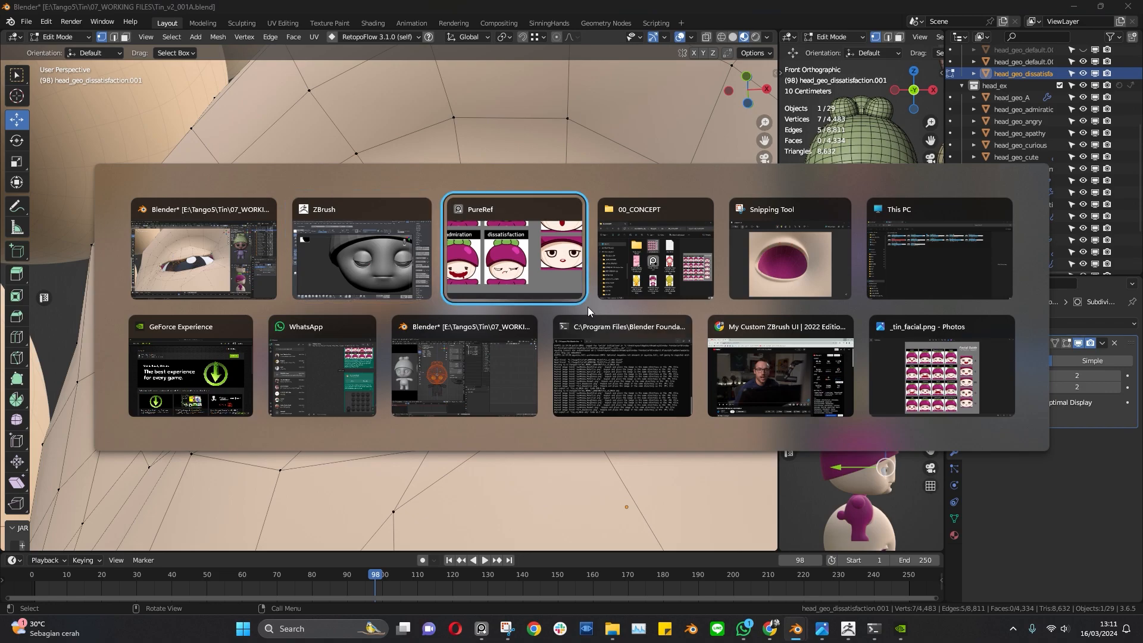
key(Escape)
key(alt+Tab)
click(483, 281)
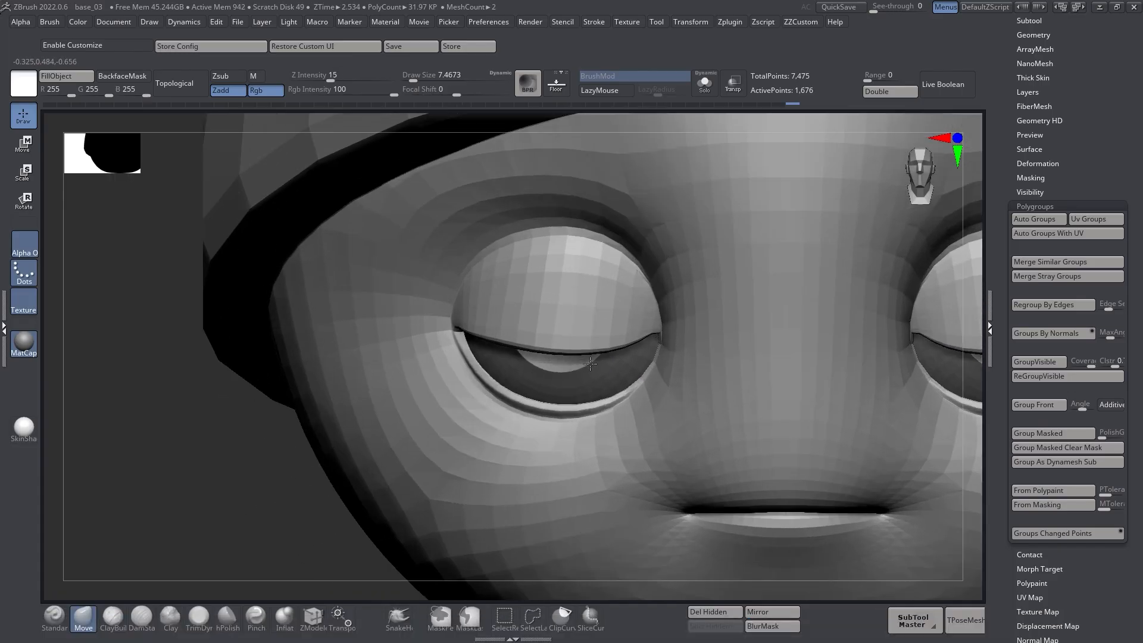
mouse_move(590, 363)
ctrl+right_down()
mouse_move(600, 342)
mouse_move(541, 288)
ctrl+right_up()
key(shift+d)
key(shift+f)
Isolate and mask the upper-lid polygroup, restore the full head, and invert the mask so only the upper lids are editable
key(s)
drag(541, 288, 557, 294)
ctrl+shift+click(559, 285)
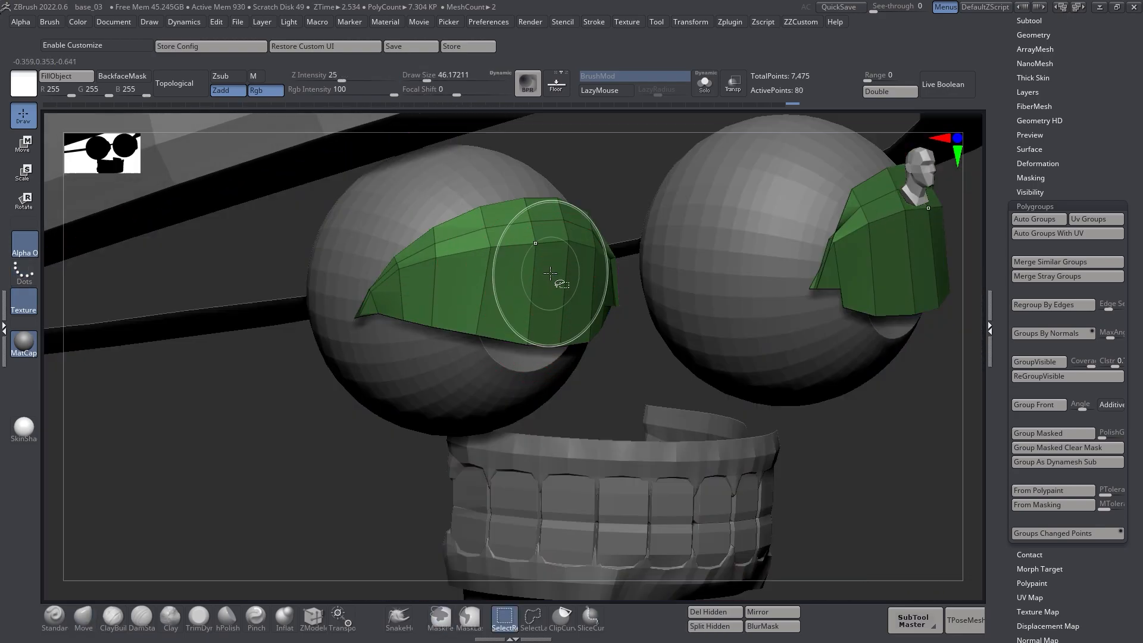
alt+right_drag(730, 350, 636, 337)
ctrl+click(829, 447)
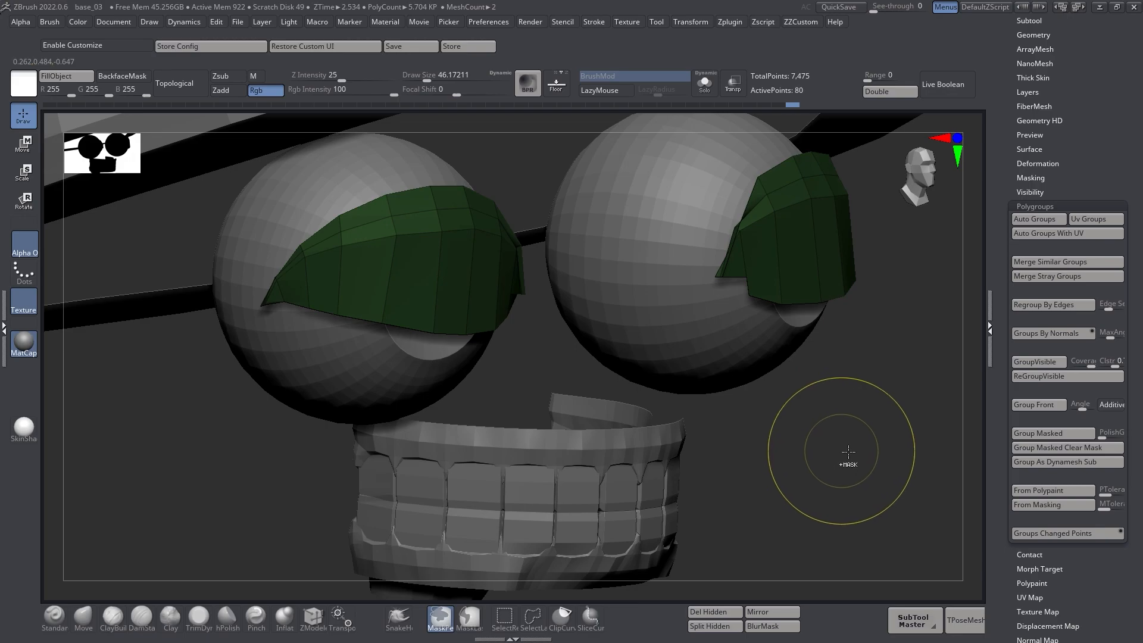
ctrl+shift+click(857, 454)
ctrl+click(859, 453)
Undo the stray mask stroke on the upper lid and lower the Smooth brush's Z Intensity to about 19
right_drag(505, 295, 441, 275)
mouse_move(411, 268)
shift+mouse_down()
mouse_move(315, 256)
mouse_move(363, 268)
shift+mouse_up()
alt+right_drag(423, 293, 455, 320)
ctrl+drag(458, 307, 435, 285)
key(ctrl+z)
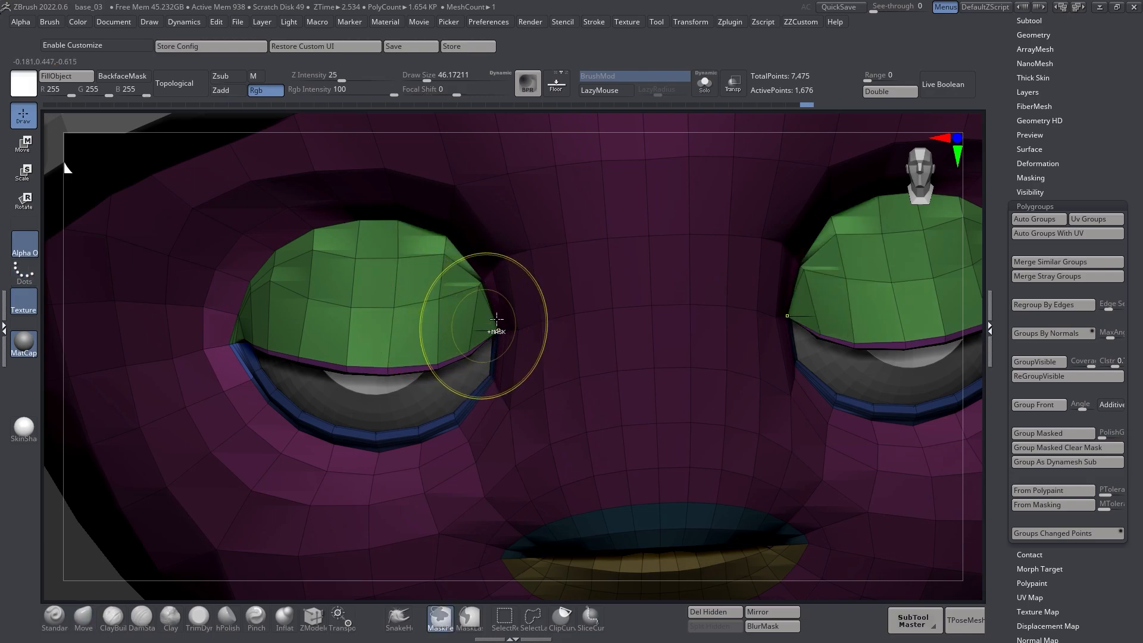
mouse_move(396, 306)
shift+right_down()
mouse_move(488, 316)
mouse_move(395, 320)
shift+right_up()
key(space)
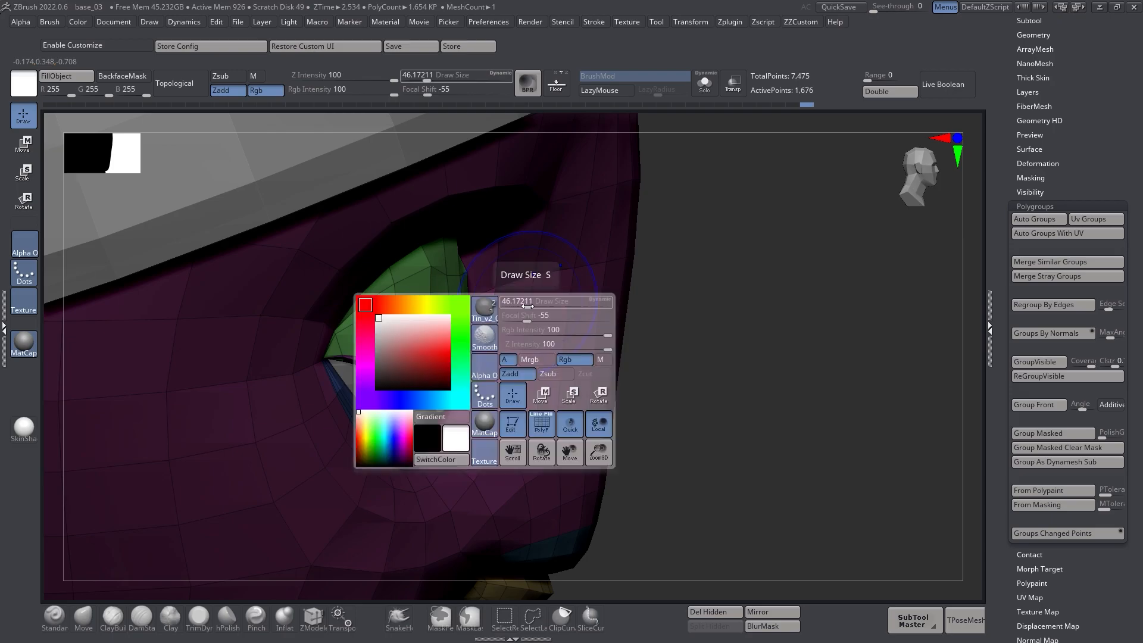
drag(590, 344, 521, 344)
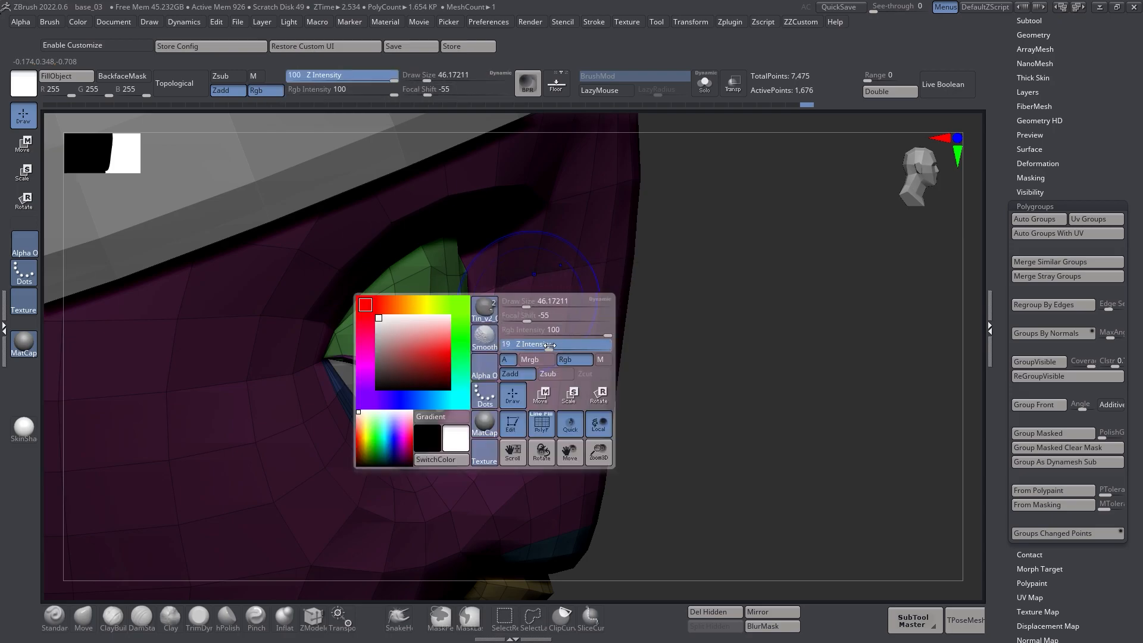
right_drag(415, 325, 491, 343)
mouse_move(339, 336)
right_down()
mouse_move(428, 334)
mouse_move(327, 314)
mouse_move(422, 314)
mouse_move(411, 317)
right_up()
Mask the vertices along the upper lid's crease from the outer to the inner corner, using a draw size of about 11.7
key(ctrl)
key(s)
drag(411, 318, 404, 318)
right_drag(409, 287, 372, 283)
key(s)
drag(333, 319, 330, 319)
key(ctrl)
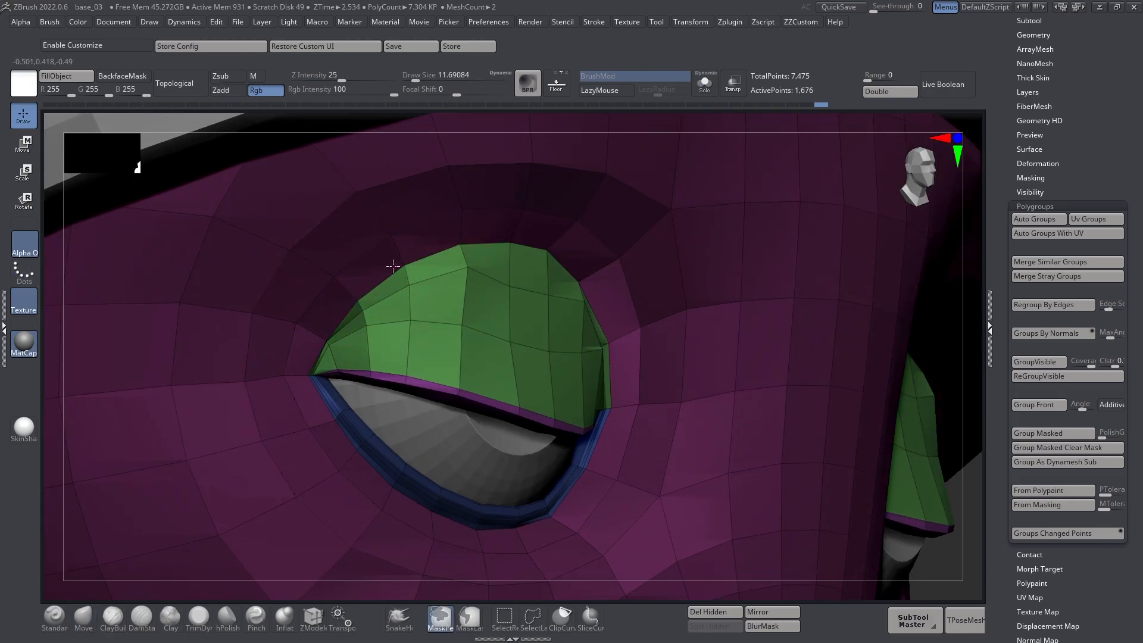
ctrl+click(399, 265)
ctrl+click(455, 244)
ctrl+click(512, 240)
right_drag(576, 263, 498, 255)
ctrl+click(528, 253)
ctrl+click(579, 282)
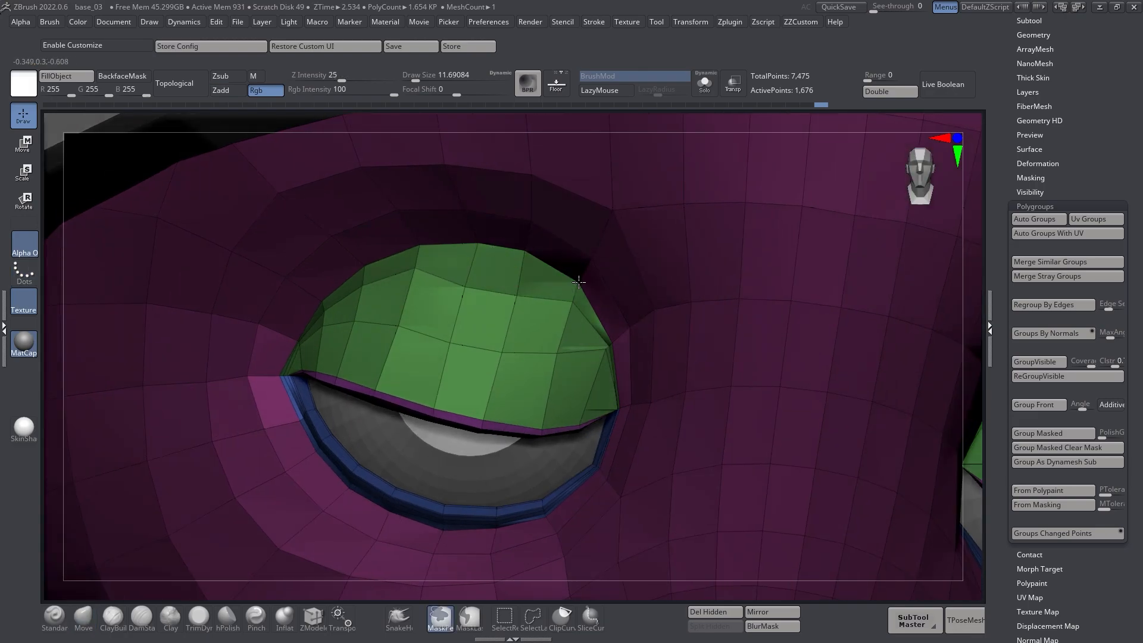
ctrl+click(609, 343)
Reshape the upper lid's surface near the outer eye corner using the Move brush with a draw size of about 20
right_drag(510, 349, 576, 337)
key(s)
drag(416, 334, 342, 343)
right_drag(329, 343, 368, 346)
drag(363, 342, 362, 373)
mouse_move(365, 370)
right_down()
mouse_move(322, 364)
mouse_move(361, 338)
right_up()
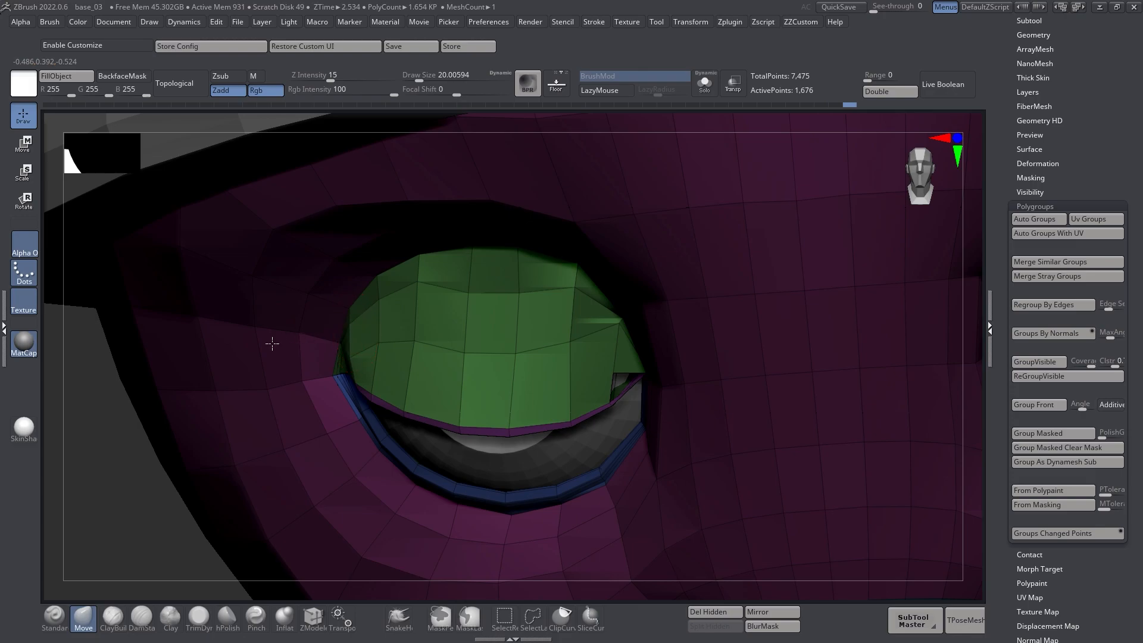
Adjust the vertices at the upper lid's outer corner with the Move brush, using a draw size of about 5.75
right_drag(279, 340, 363, 327)
right_drag(327, 374, 390, 365)
ctrl+right_drag(390, 333, 400, 363)
key(s)
drag(409, 346, 402, 346)
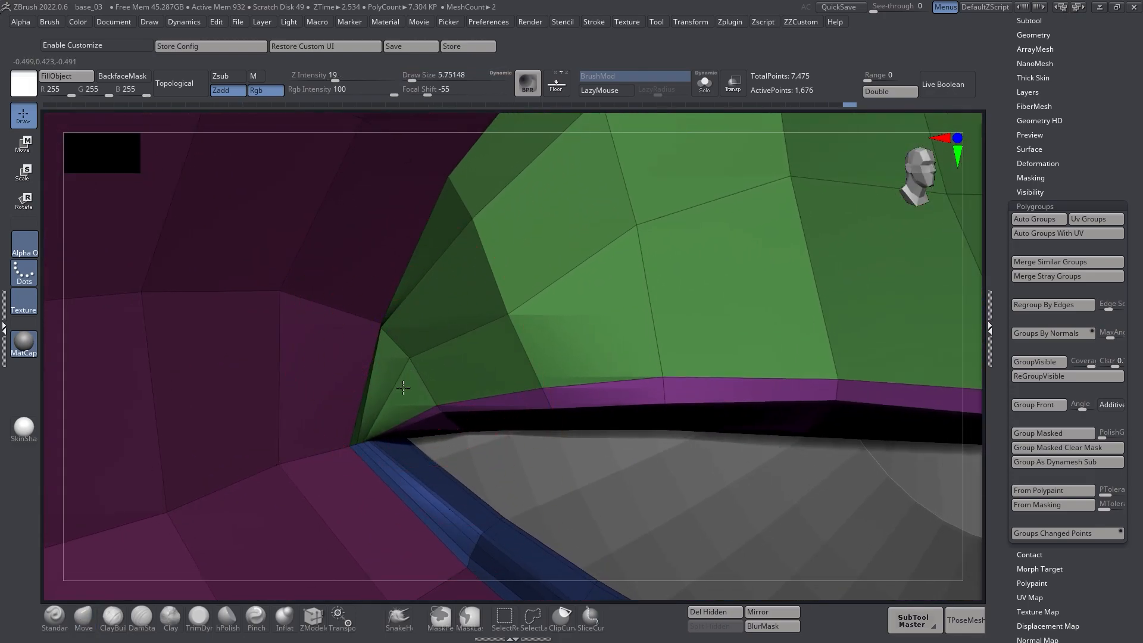
key(b)
key(m)
key(v)
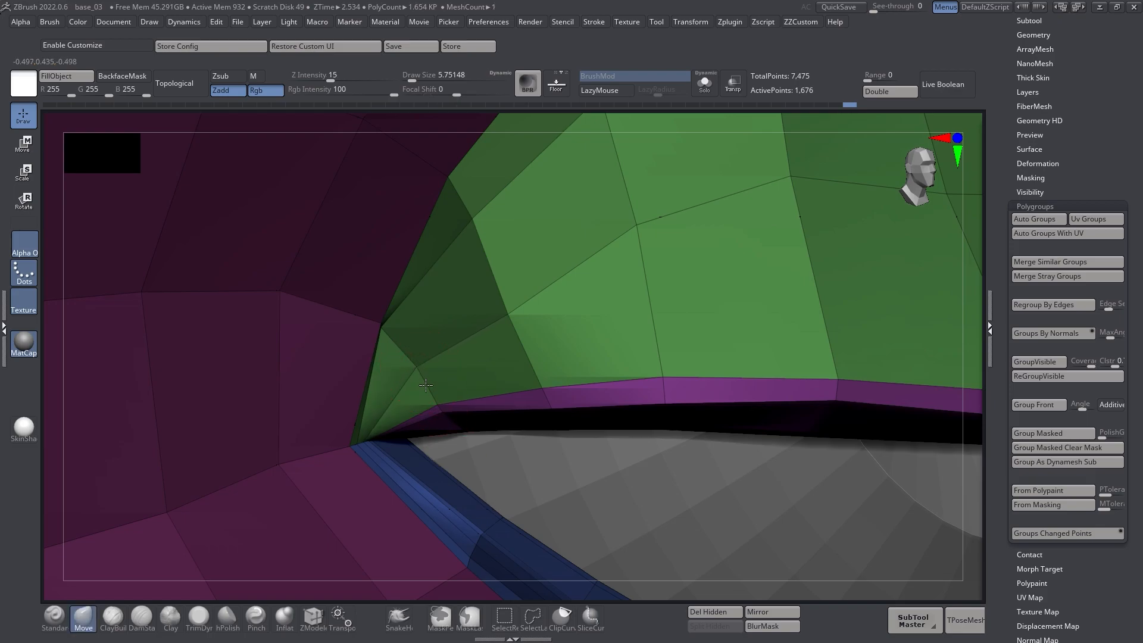
Set the Move brush's Z Intensity to 38 and even out the vertices at the upper lid's outer corner
key(space)
click(505, 418)
right_drag(458, 452, 420, 449)
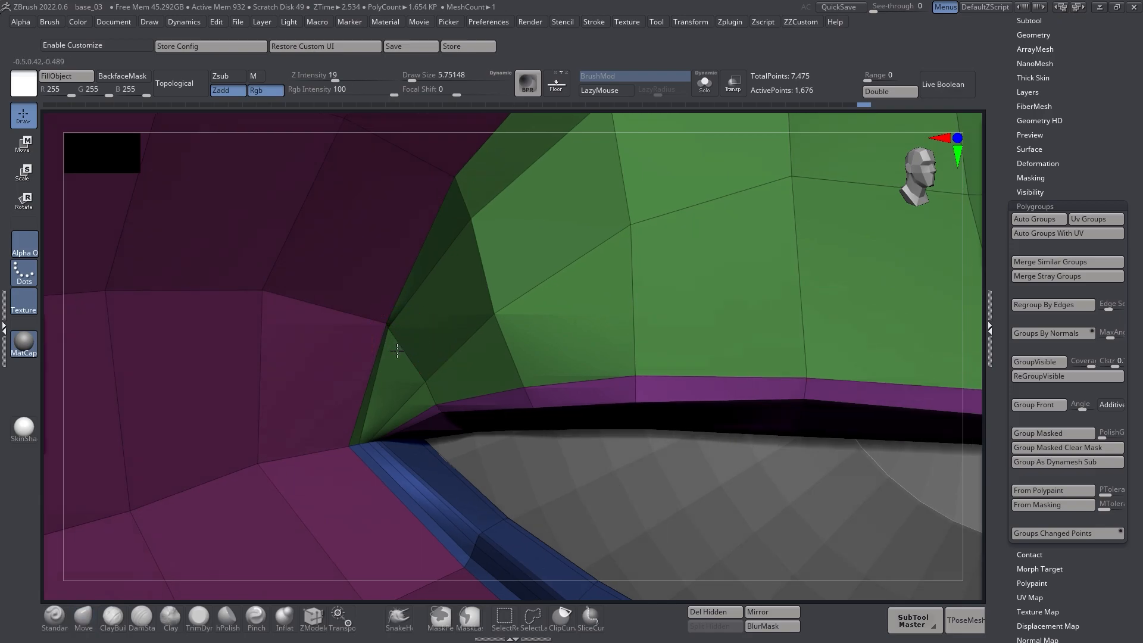
key(b)
key(m)
key(v)
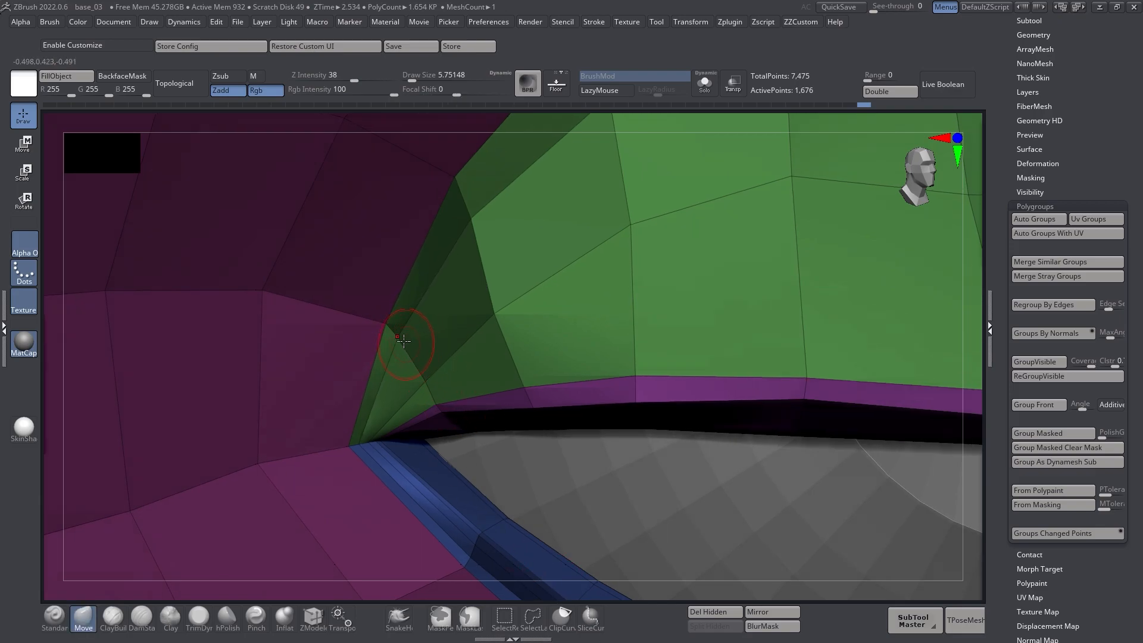
Reshape the outer side of the upper lid with the Move brush at a draw size of about 14.2
mouse_move(446, 426)
right_down()
mouse_move(503, 345)
mouse_move(459, 383)
mouse_move(485, 349)
mouse_move(466, 360)
mouse_move(479, 374)
right_up()
key(s)
mouse_move(483, 374)
mouse_down()
mouse_move(343, 354)
mouse_move(413, 380)
mouse_up()
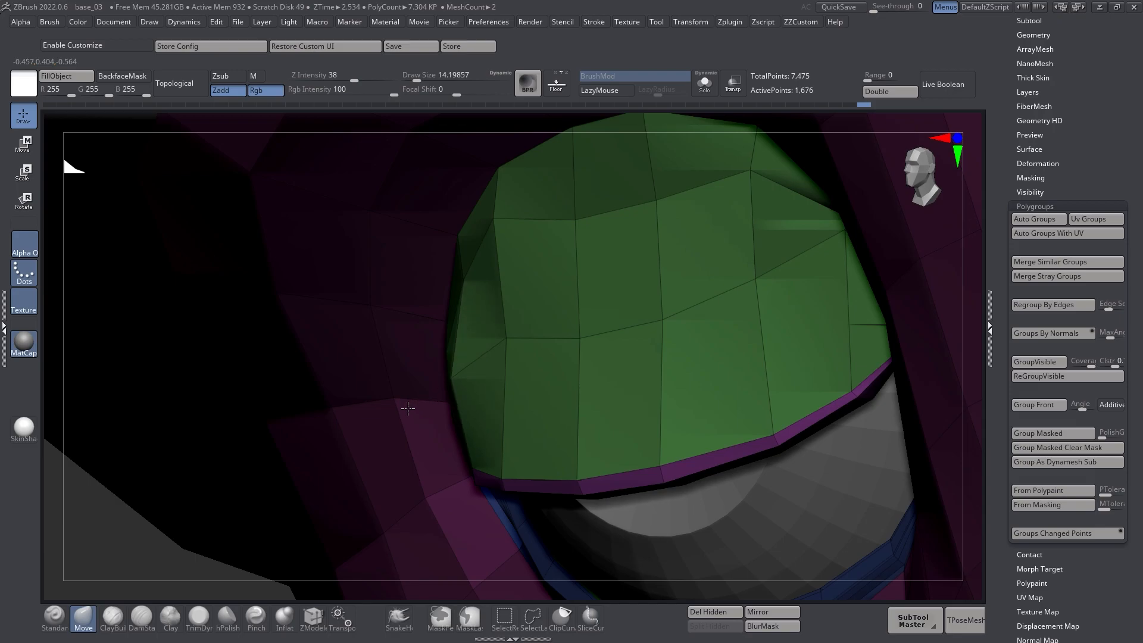
drag(467, 289, 407, 293)
right_drag(518, 314, 441, 357)
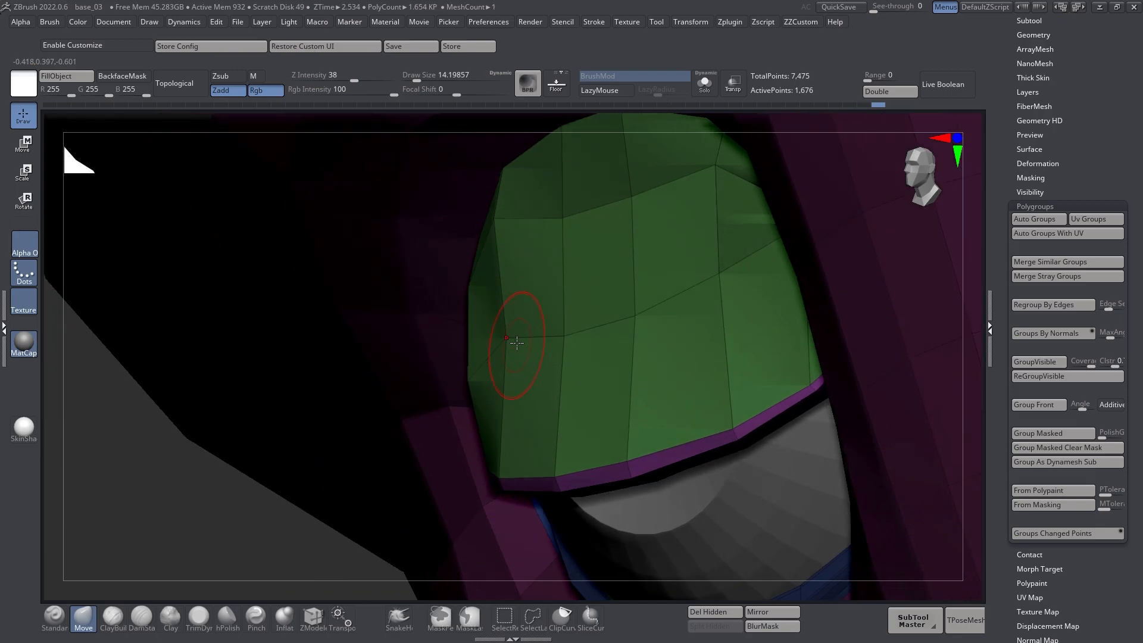
right_drag(501, 242, 397, 297)
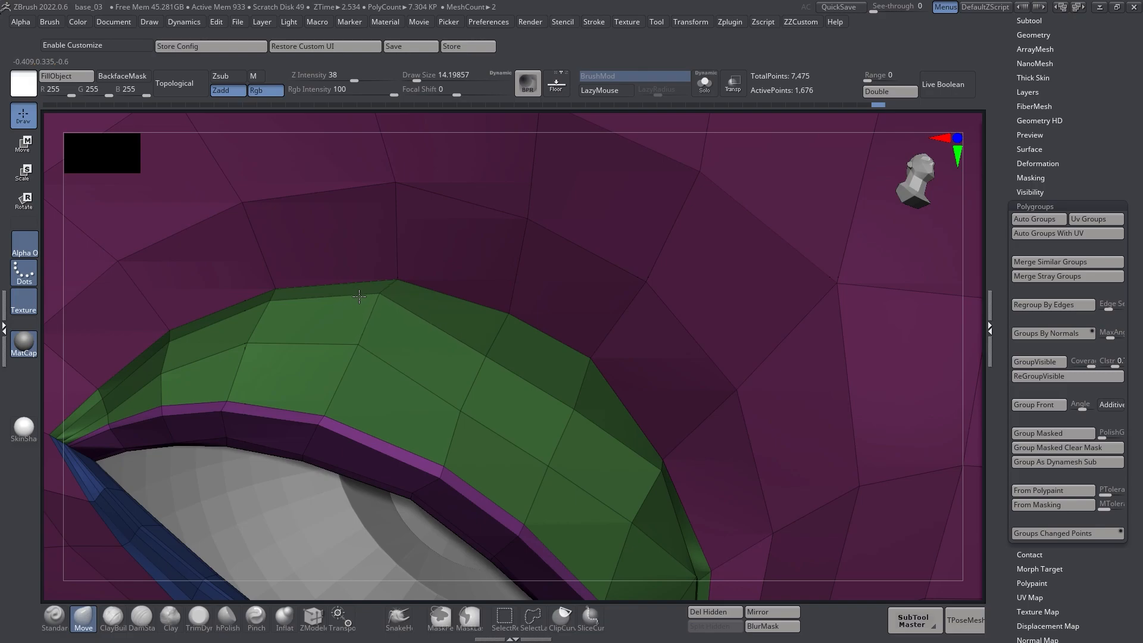
Lower the Move brush's Z Intensity to 13 and refine the upper lid's curvature as seen from below
key(space)
drag(453, 401, 438, 401)
right_drag(442, 369, 470, 364)
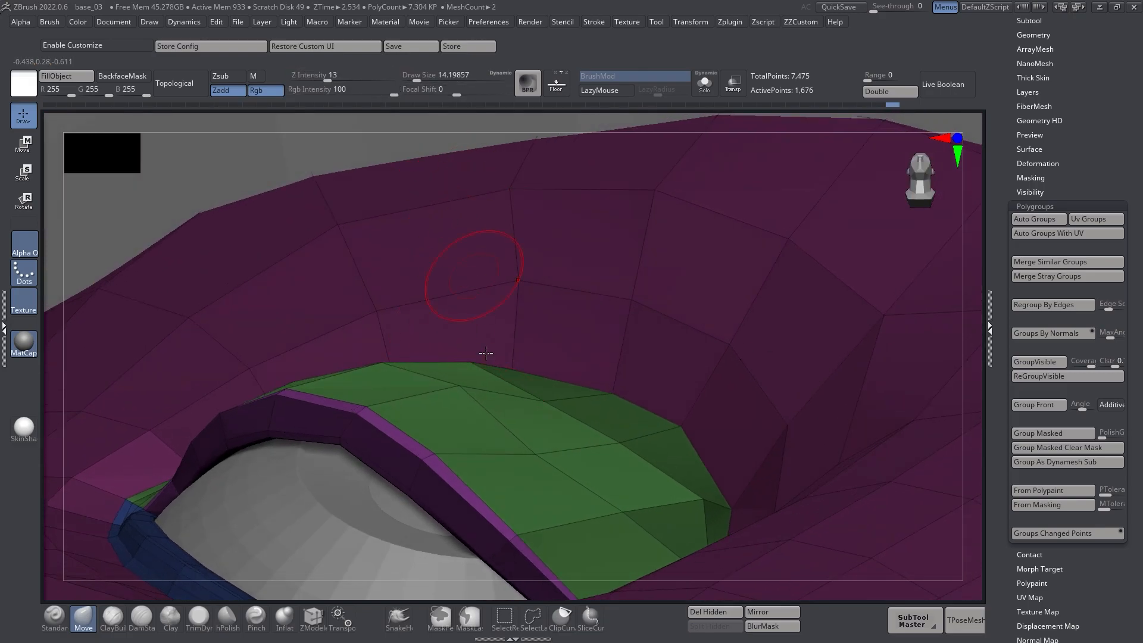
drag(545, 378, 539, 159)
drag(548, 401, 525, 150)
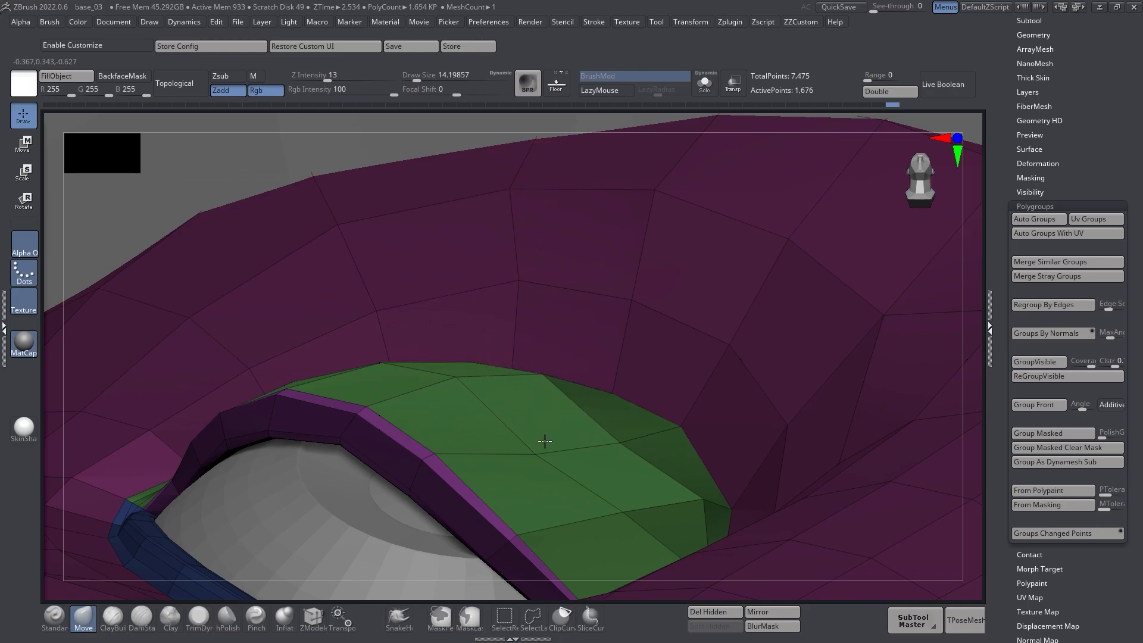
right_drag(547, 410, 596, 259)
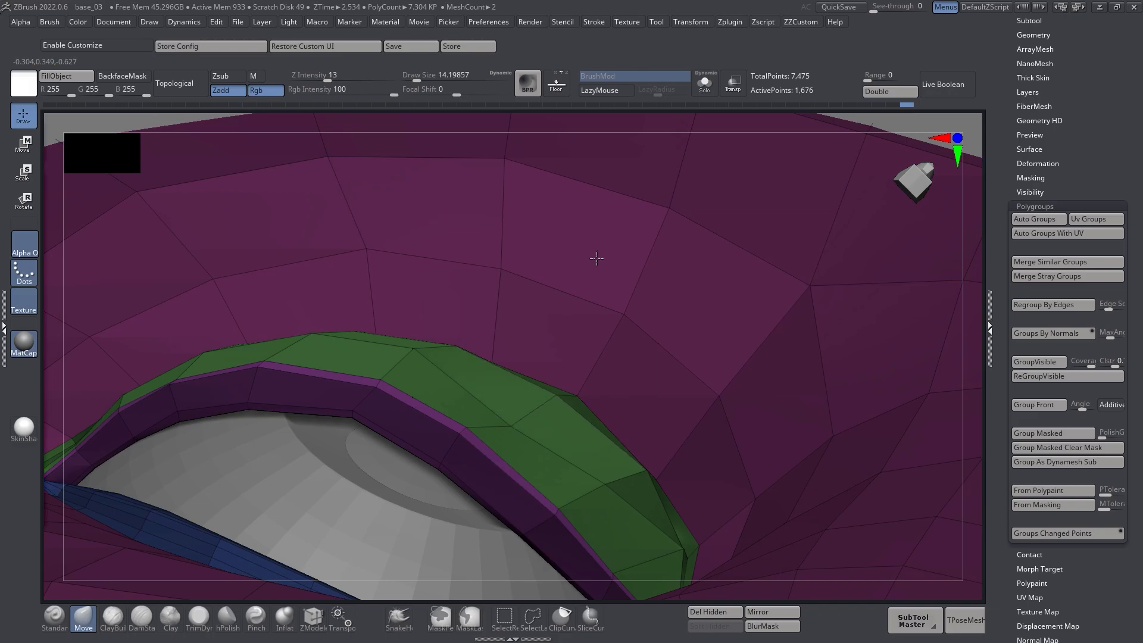
Even out the vertex rows across the middle of the upper lid and toward its inner corner with the Move brush
right_drag(537, 178, 537, 403)
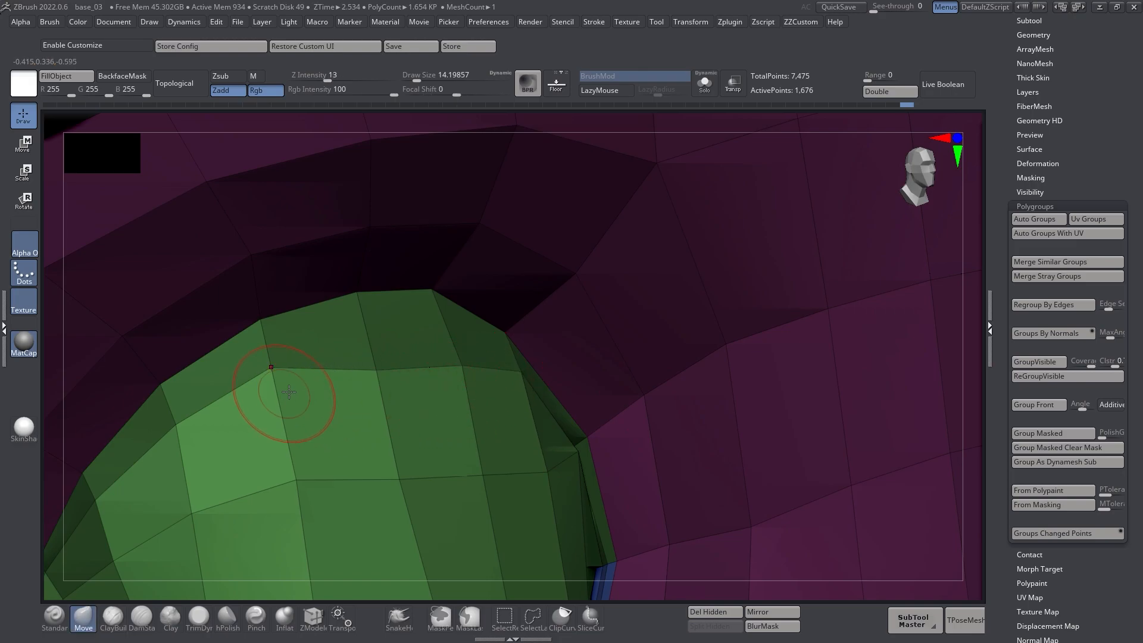
right_drag(269, 394, 290, 391)
drag(319, 415, 389, 472)
drag(220, 449, 280, 569)
mouse_move(280, 570)
alt+right_down()
mouse_move(364, 479)
mouse_move(384, 434)
alt+right_up()
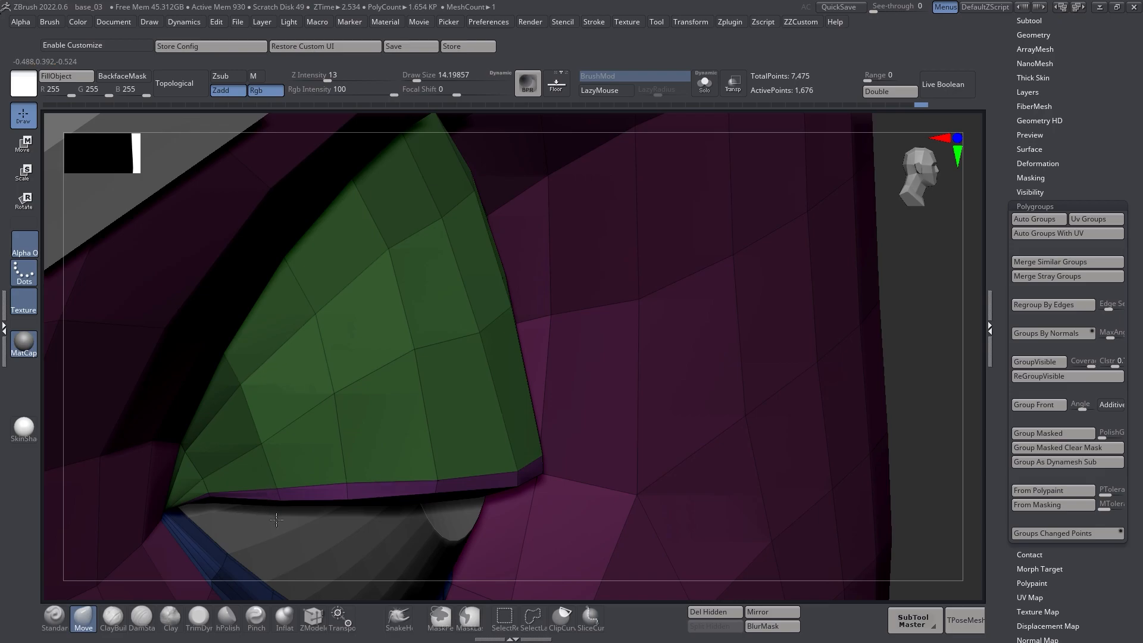
right_drag(287, 560, 269, 513)
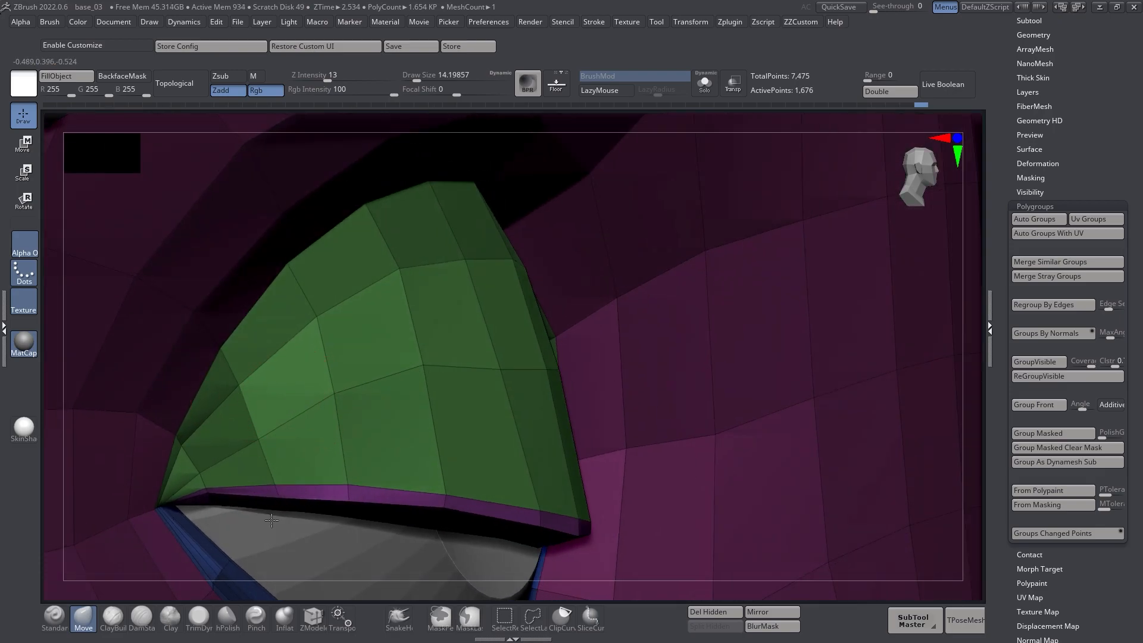
drag(433, 373, 441, 387)
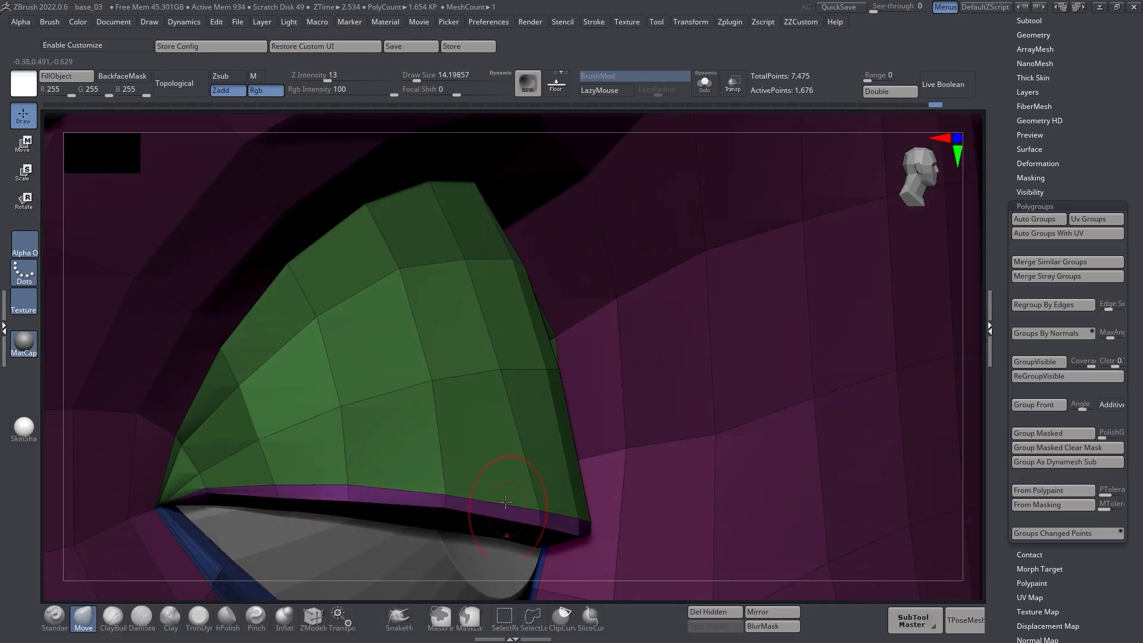
right_drag(484, 493, 553, 420)
drag(583, 396, 571, 464)
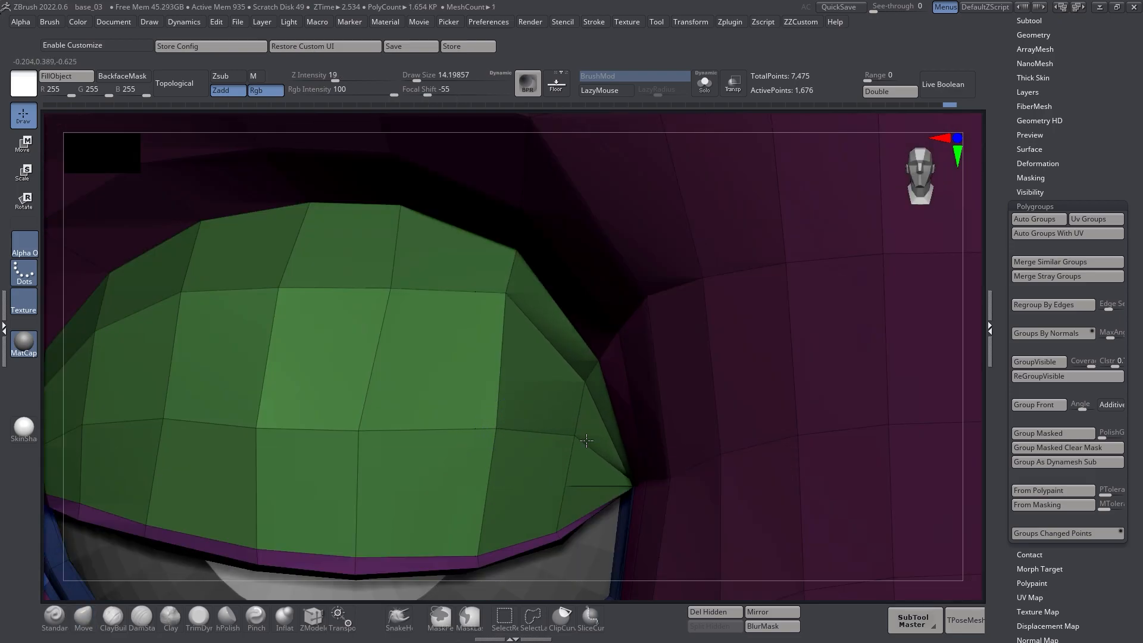
Smooth the upper lid's surface around the inner eye corner
right_drag(571, 451, 561, 448)
shift+drag(583, 400, 572, 444)
right_drag(560, 451, 595, 448)
shift+drag(538, 342, 530, 359)
mouse_move(531, 360)
right_down()
mouse_move(541, 353)
mouse_move(533, 303)
right_up()
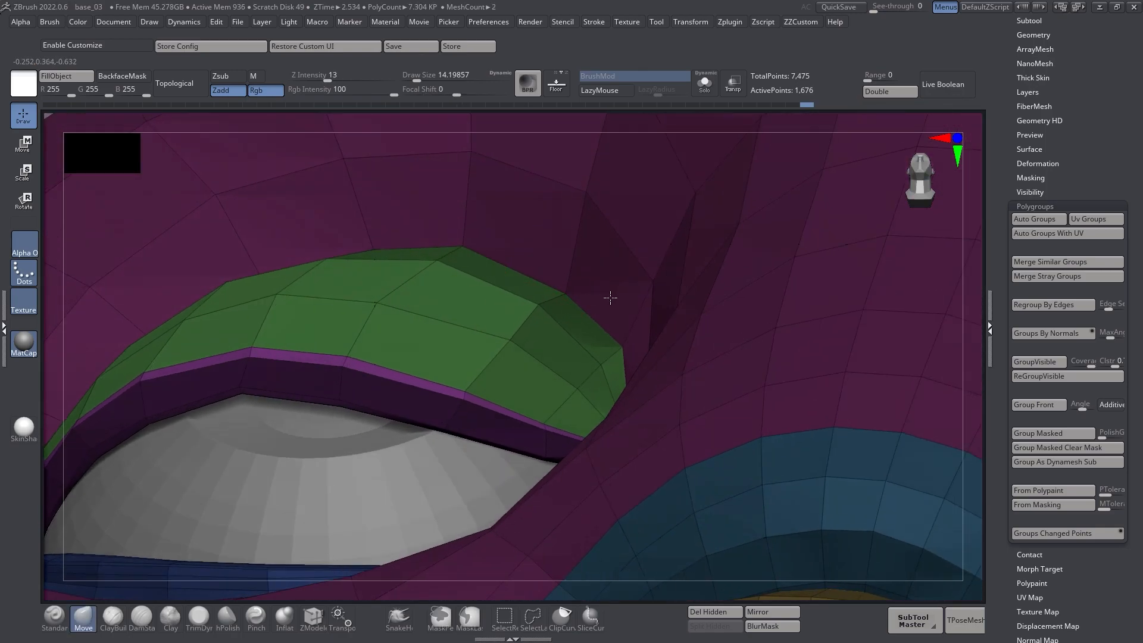
right_drag(602, 324, 601, 430)
mouse_move(601, 430)
shift+mouse_down()
mouse_move(589, 444)
mouse_move(581, 424)
shift+mouse_up()
right_drag(578, 416, 598, 435)
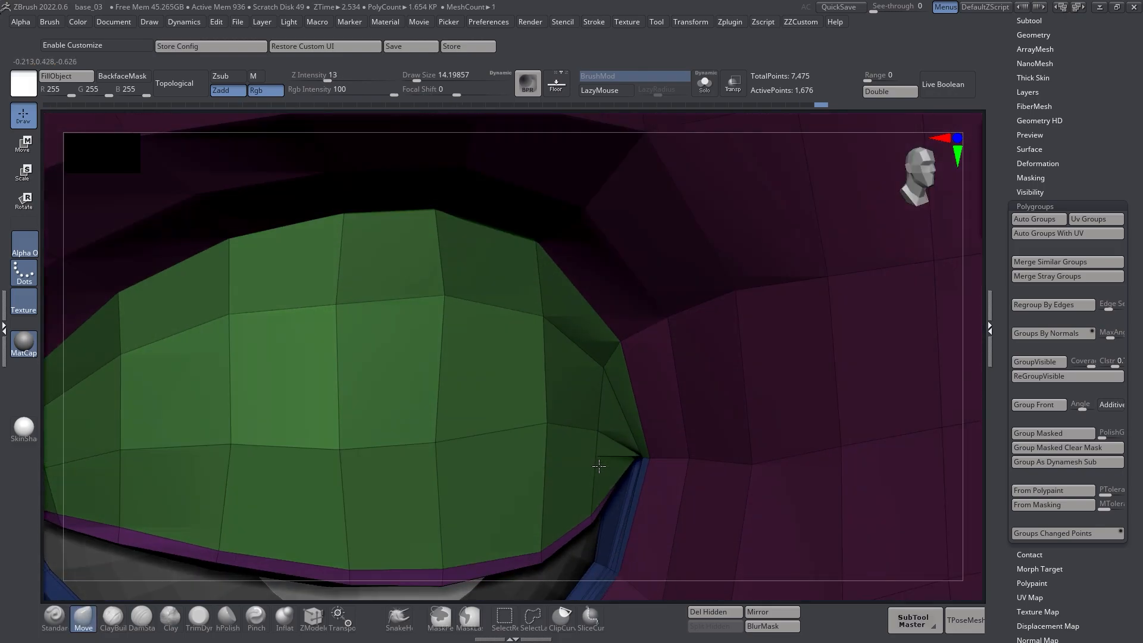
shift+right_drag(504, 439, 521, 357)
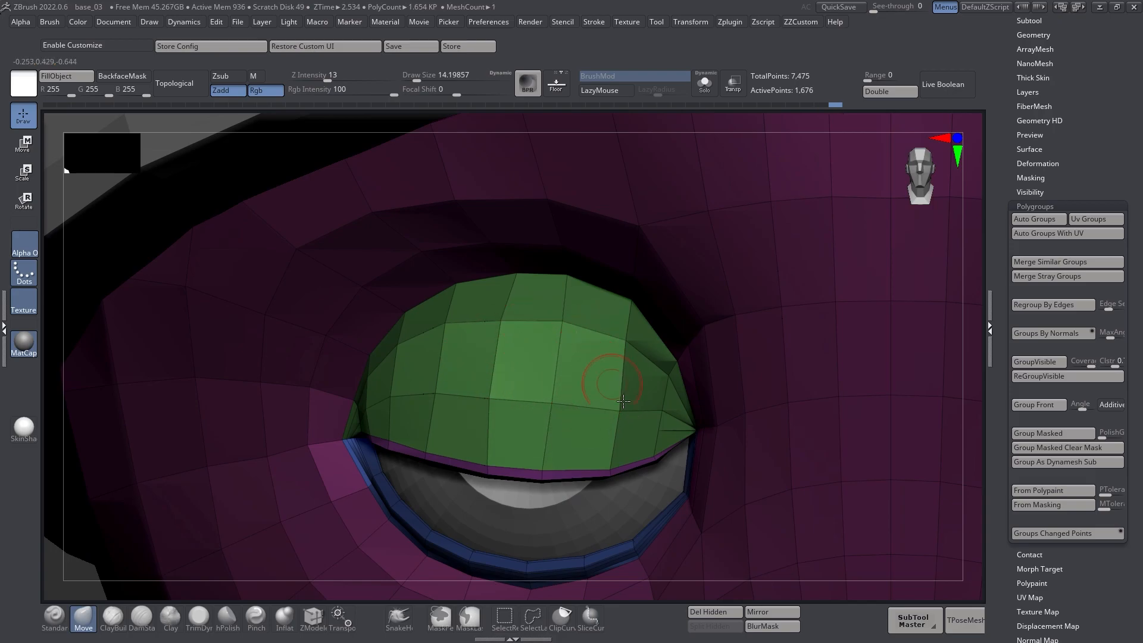
Clear the mask on the head and check the half-closed lids from several angles
right_drag(606, 360, 579, 331)
right_drag(535, 266, 699, 322)
right_drag(542, 367, 516, 382)
key(Tab)
key(Tab)
right_drag(607, 361, 352, 434)
key(Tab)
key(Tab)
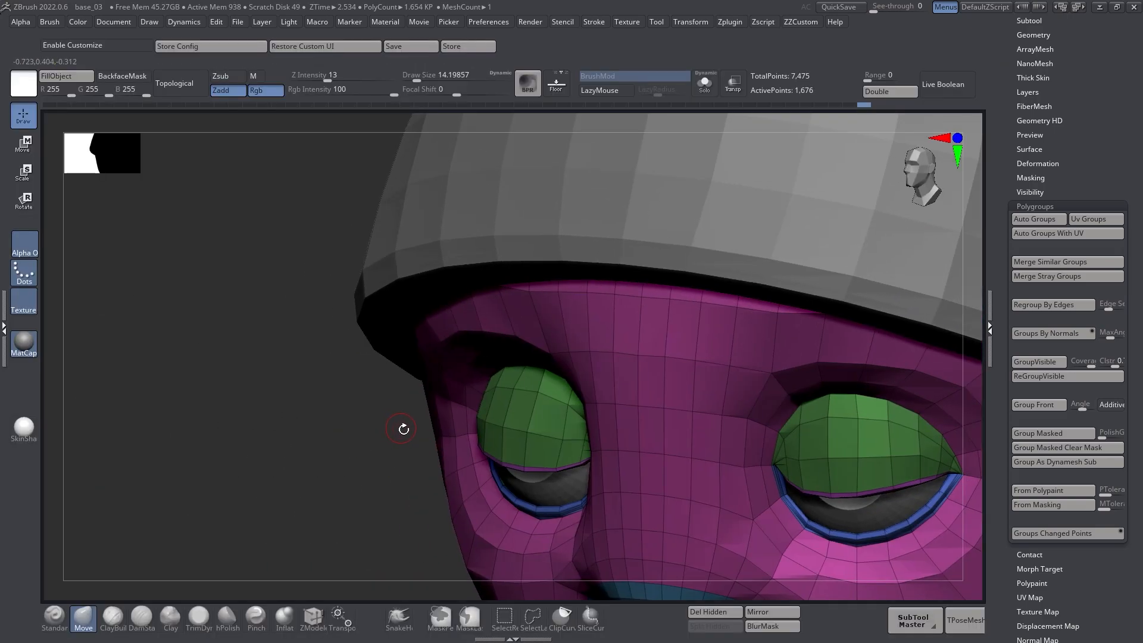
Activate Dynamic Subdiv on the head and hide the polyframe to preview the smoothed lids
right_drag(582, 392, 594, 398)
key(d)
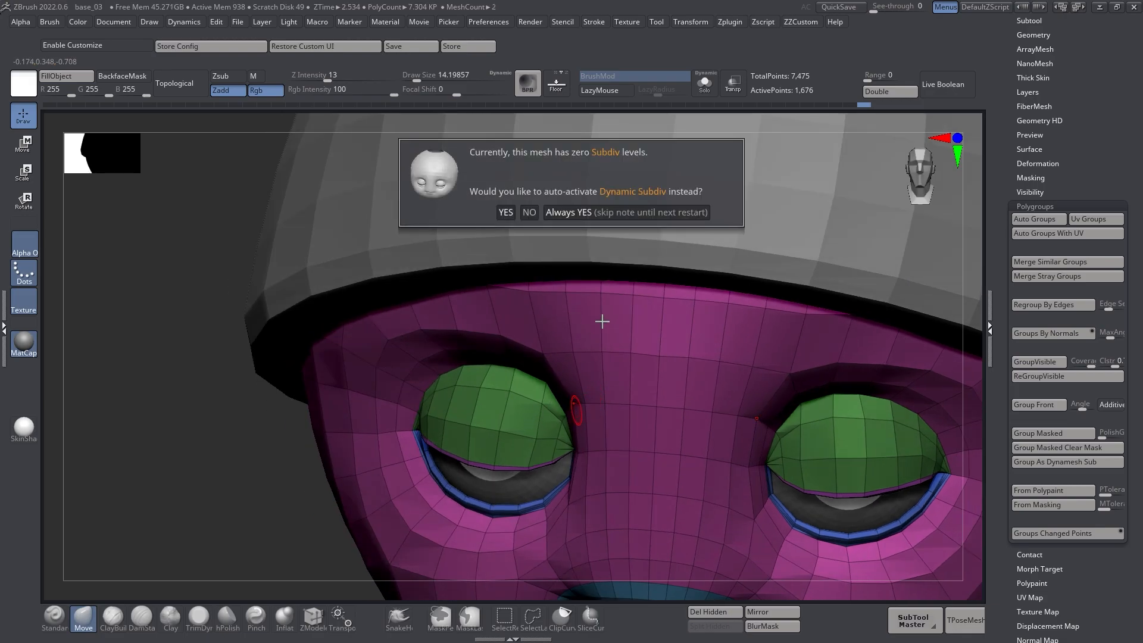
click(506, 213)
key(shift+f)
mouse_move(557, 417)
right_down()
mouse_move(628, 383)
mouse_move(577, 395)
right_up()
key(s)
drag(563, 393, 572, 391)
Fine-tune the smoothed upper lids at draw sizes of about 51 and 27, checking their curvature from below
drag(761, 388, 870, 378)
ctrl+click(811, 388)
ctrl+shift+click(870, 378)
mouse_move(554, 366)
right_down()
mouse_move(492, 370)
mouse_move(528, 375)
mouse_move(517, 393)
mouse_move(537, 381)
right_up()
key(s)
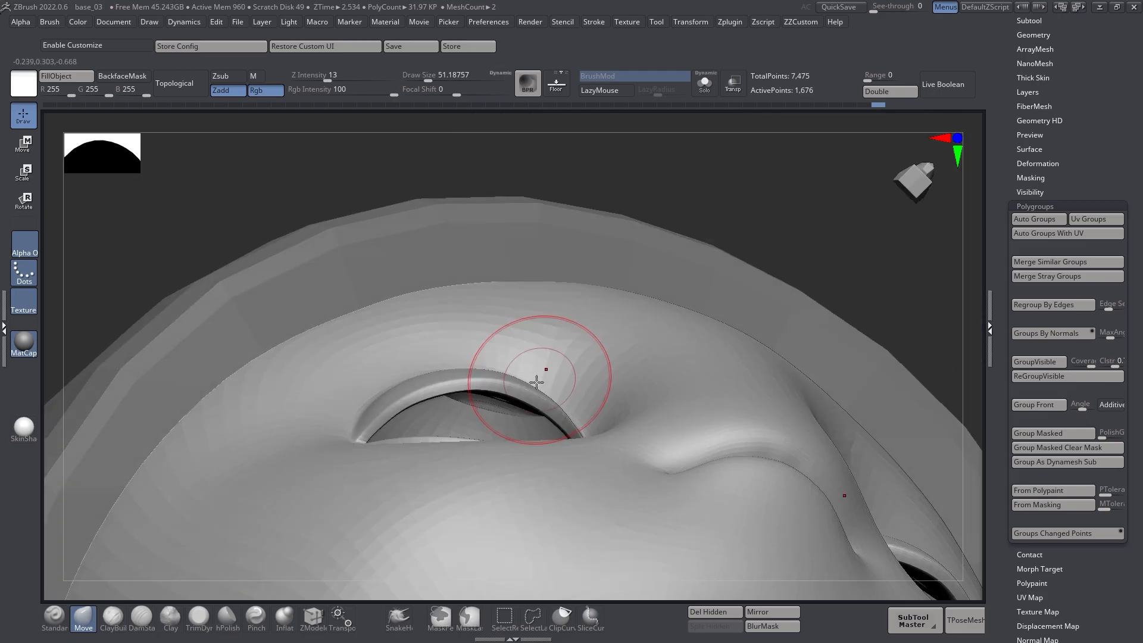
mouse_move(411, 391)
right_down()
mouse_move(506, 462)
mouse_move(495, 462)
mouse_move(520, 355)
mouse_move(567, 382)
mouse_move(640, 361)
mouse_move(653, 386)
mouse_move(637, 423)
mouse_move(679, 337)
mouse_move(601, 328)
right_up()
ctrl+click(927, 401)
ctrl+click(927, 401)
key(s)
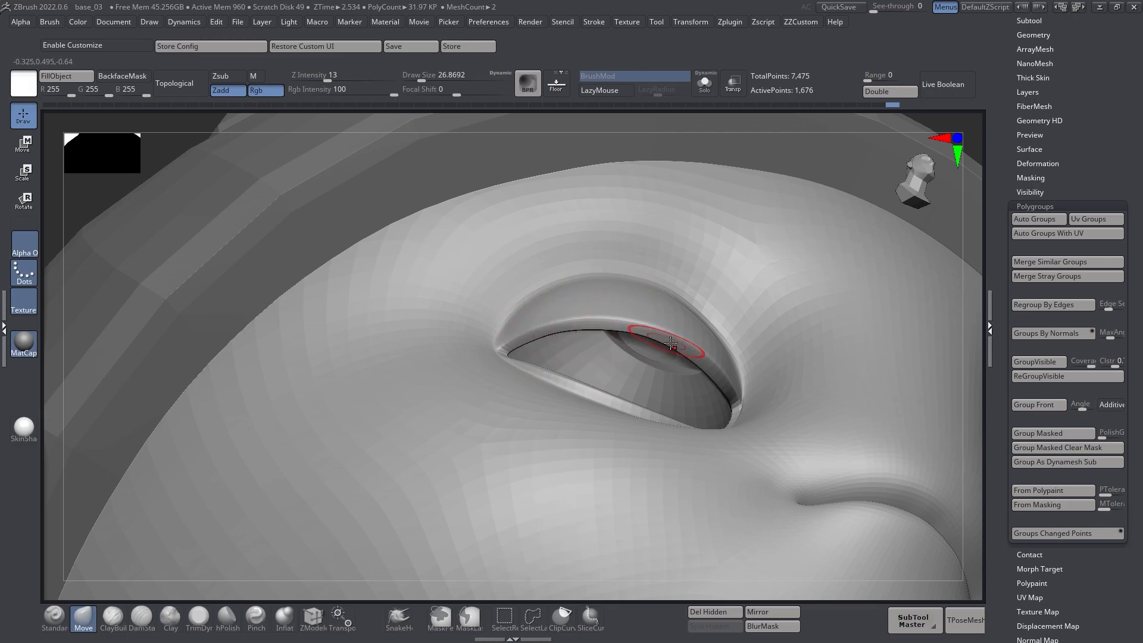
right_drag(732, 393, 671, 345)
Switch to Blender and examine the half-closed eyelid topology of the dissatisfaction head
key(alt+Tab)
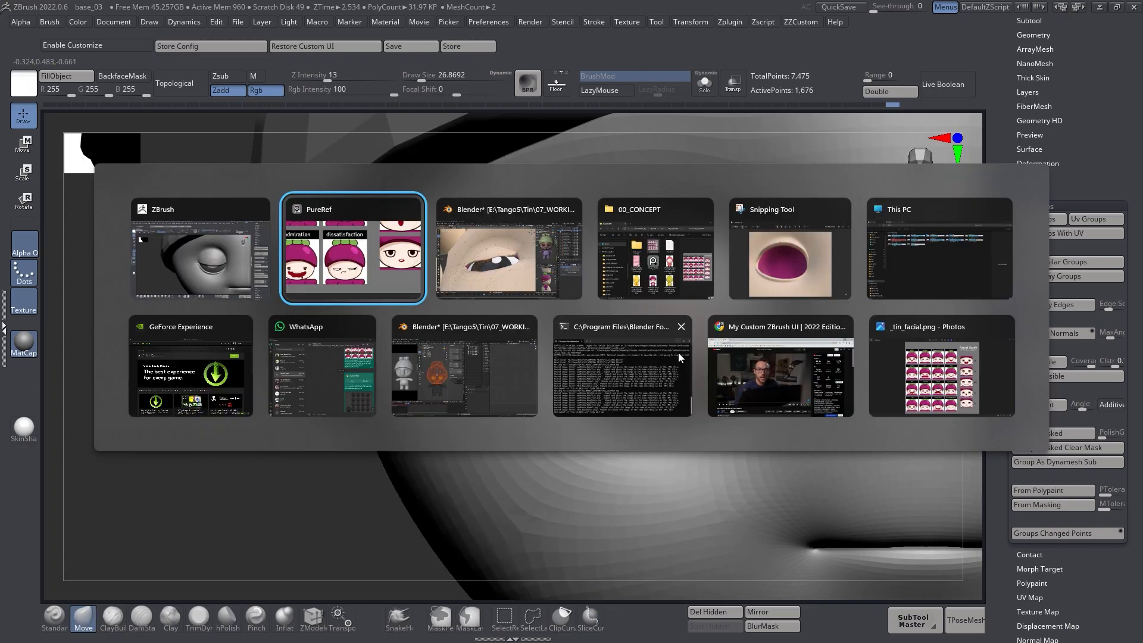
alt+drag(636, 272, 566, 476)
scroll(565, 477, down, 5)
scroll(600, 320, up, 5)
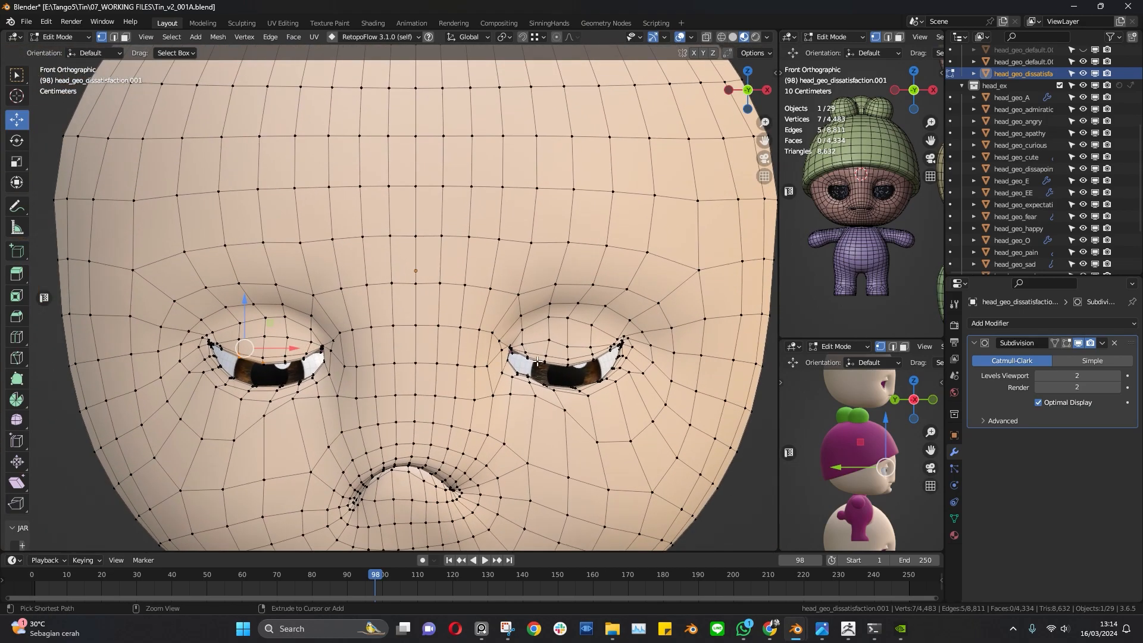
ctrl+alt+drag(600, 320, 538, 335)
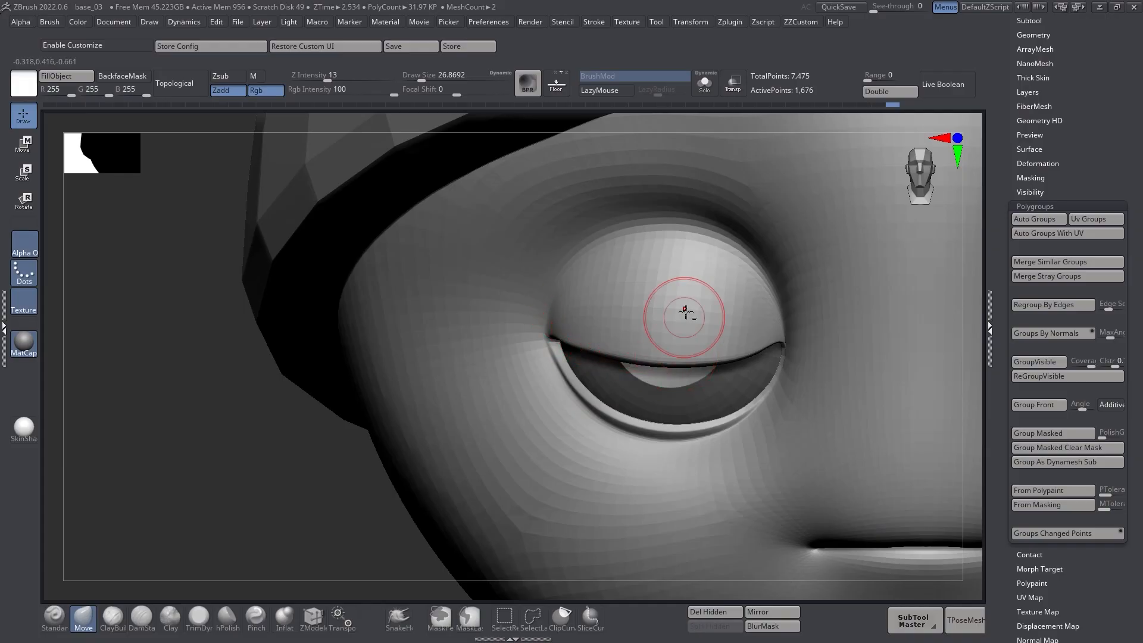
Back in ZBrush, try to lower the crease above the upper lid at a draw size of about 97, and undo it
mouse_move(686, 312)
alt+right_down()
mouse_move(553, 316)
mouse_move(456, 344)
mouse_move(445, 403)
alt+right_up()
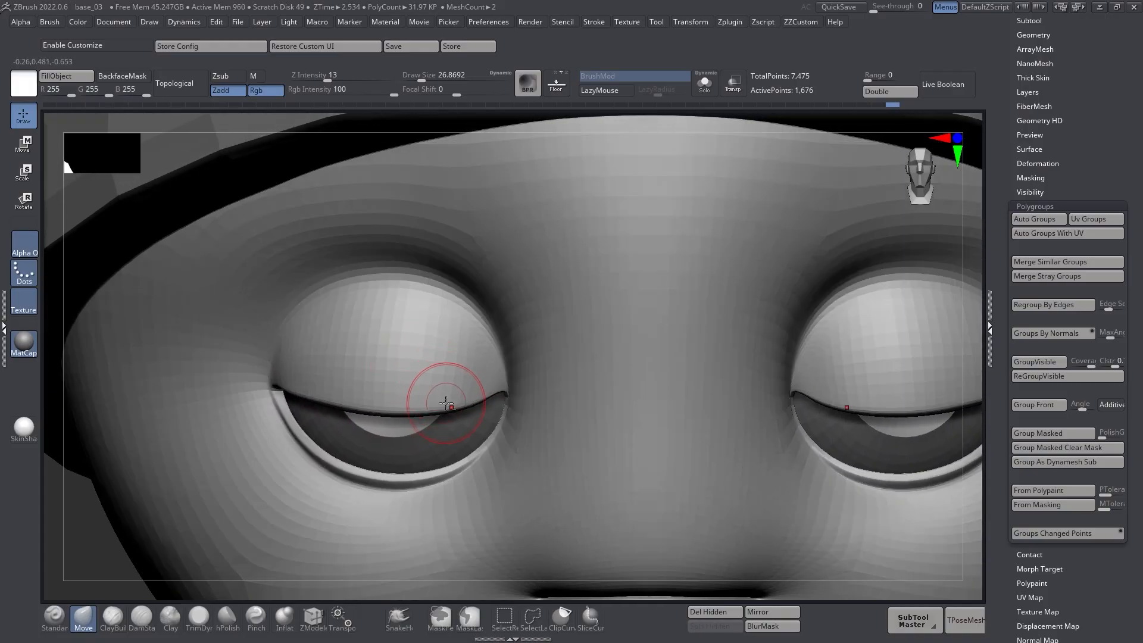
alt+right_drag(441, 343, 494, 317)
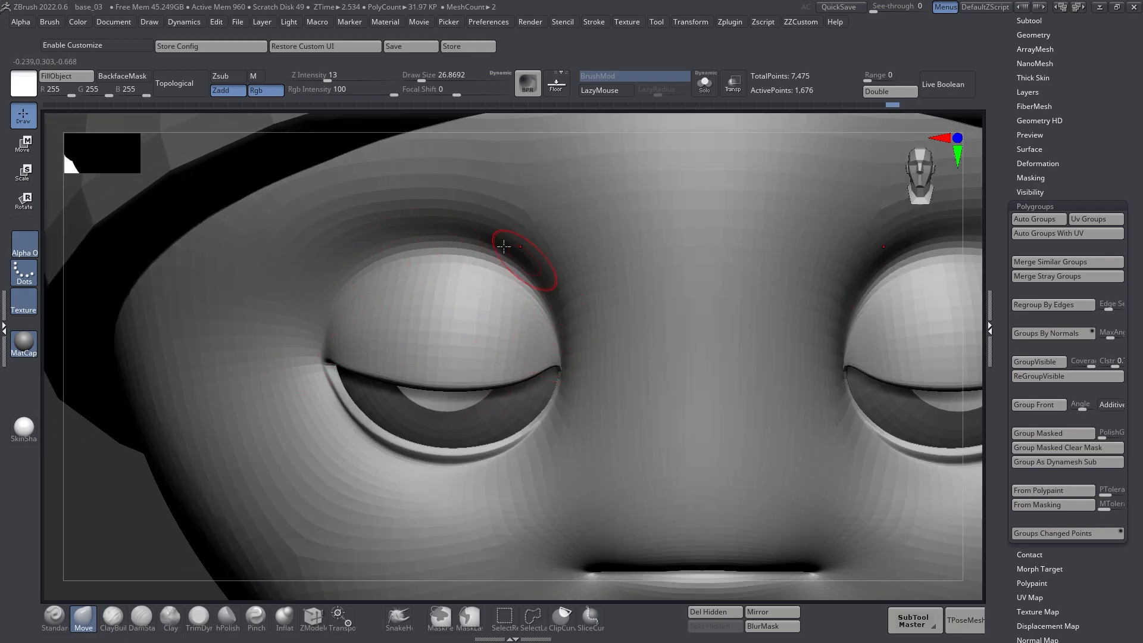
mouse_move(523, 362)
alt+right_down()
mouse_move(511, 322)
mouse_move(477, 339)
mouse_move(421, 329)
mouse_move(457, 377)
alt+right_up()
ctrl+right_drag(457, 377, 424, 342)
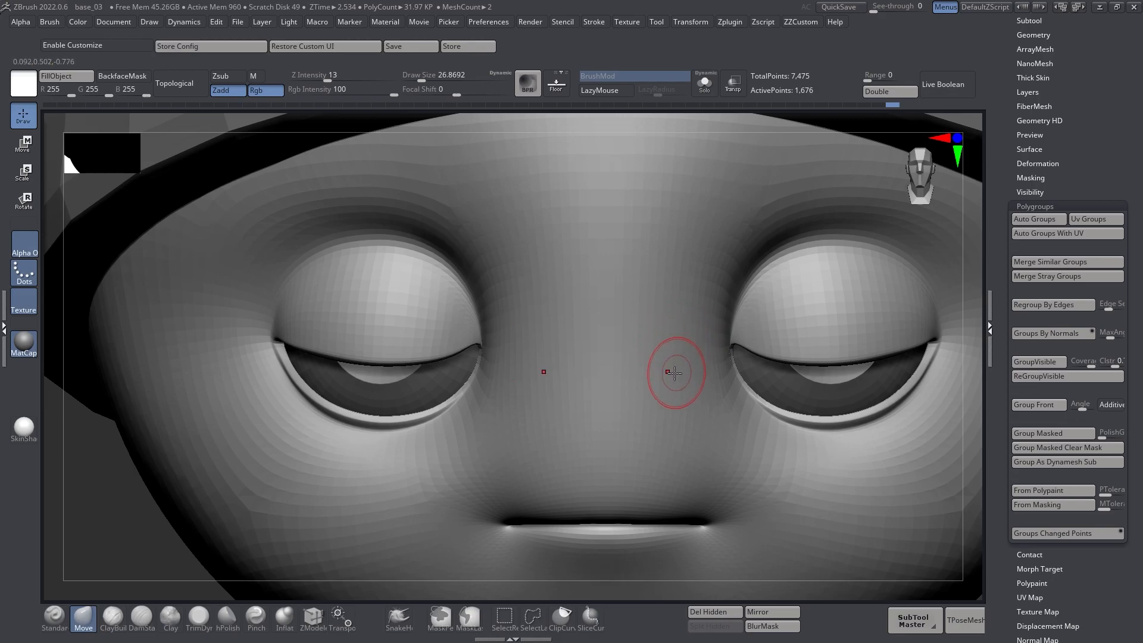
mouse_move(679, 372)
ctrl+right_down()
mouse_move(454, 304)
mouse_move(462, 309)
mouse_move(333, 331)
ctrl+right_up()
key(bracketright)
key(bracketright)
key(bracketright)
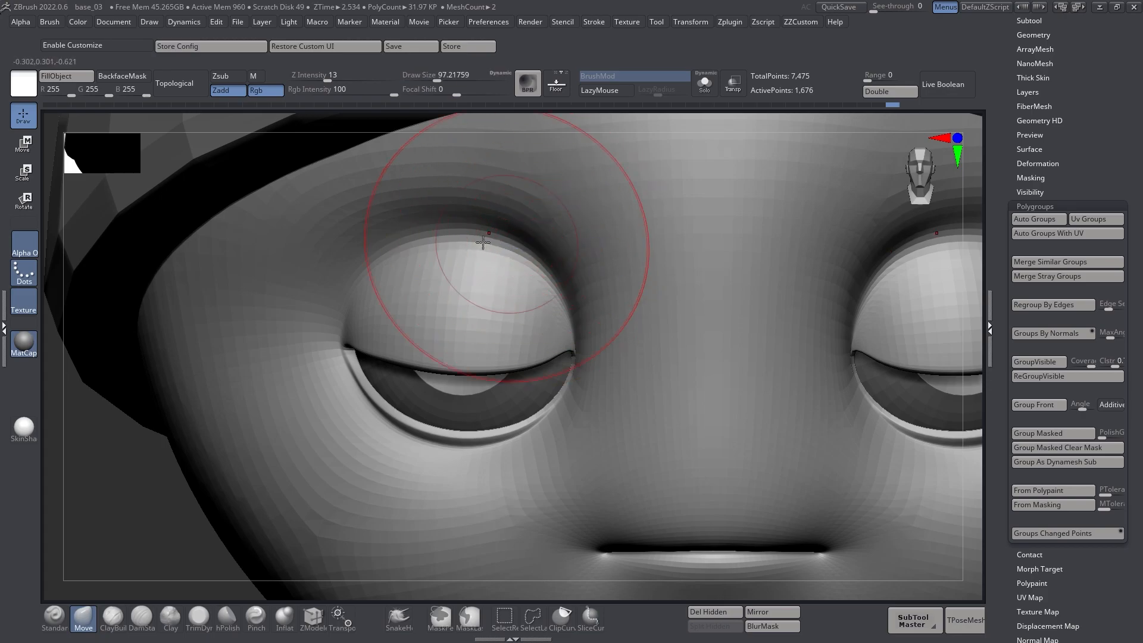
drag(492, 248, 485, 279)
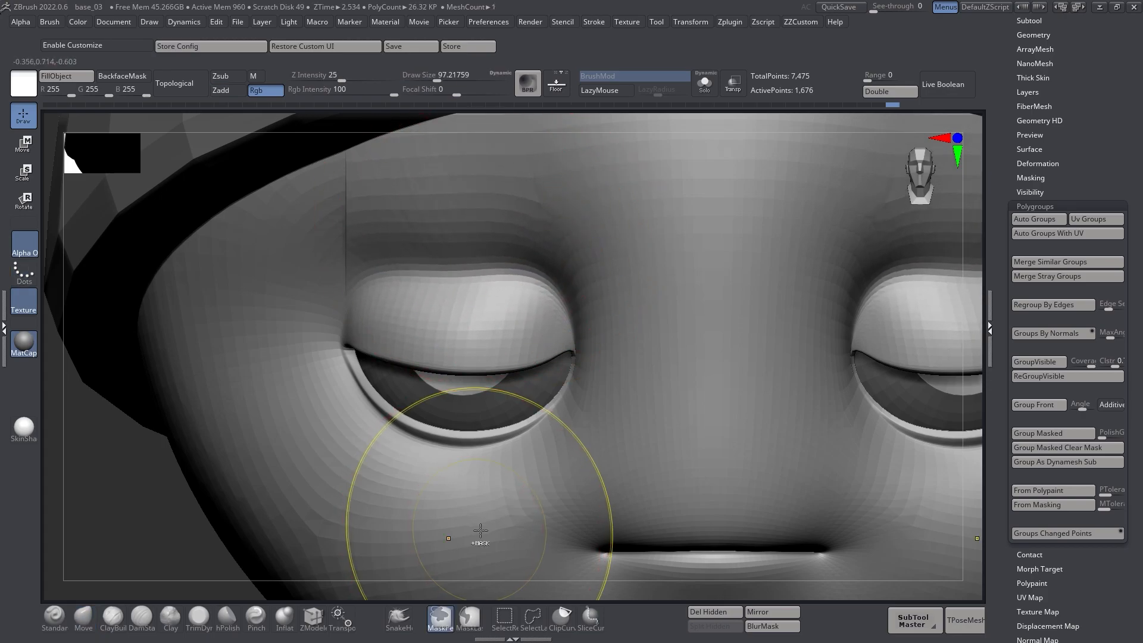
key(ctrl+z)
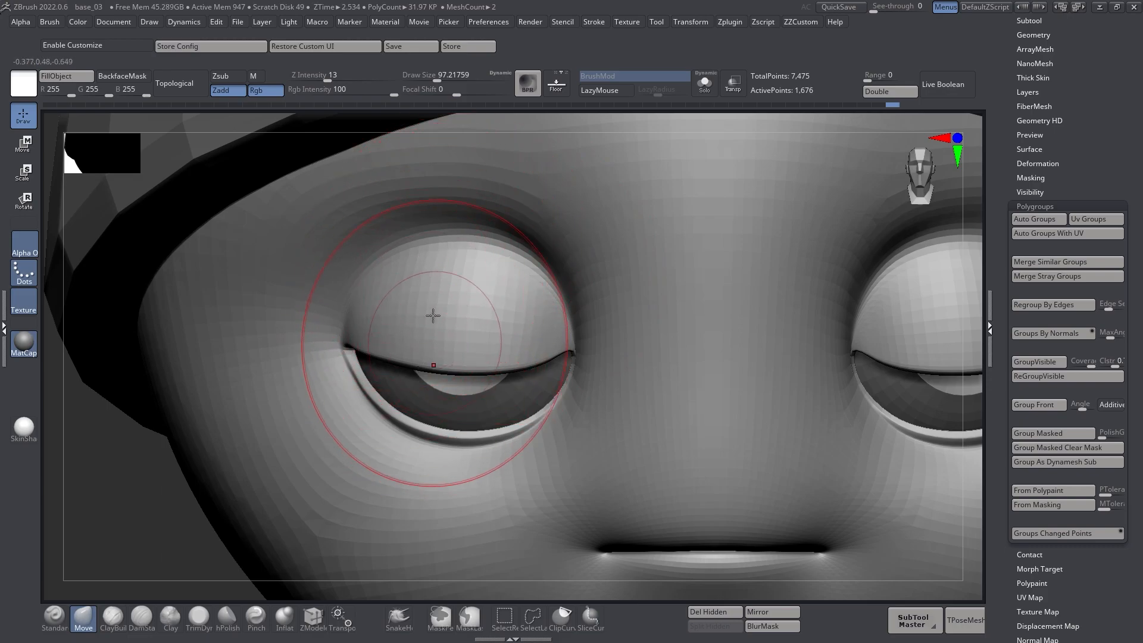
Isolate the lower-lid rim polygroup, turn off the Dynamic Subdiv preview, and show the polyframe
mouse_move(460, 359)
right_down()
mouse_move(477, 362)
mouse_move(472, 334)
mouse_move(467, 346)
mouse_move(494, 298)
mouse_move(461, 319)
mouse_move(450, 357)
mouse_move(494, 329)
mouse_move(561, 381)
right_up()
ctrl+shift+click(466, 365)
key(shift+d)
right_drag(661, 383, 504, 348)
drag(490, 343, 483, 342)
mouse_move(530, 342)
right_down()
mouse_move(497, 356)
mouse_move(530, 359)
right_up()
key(shift+f)
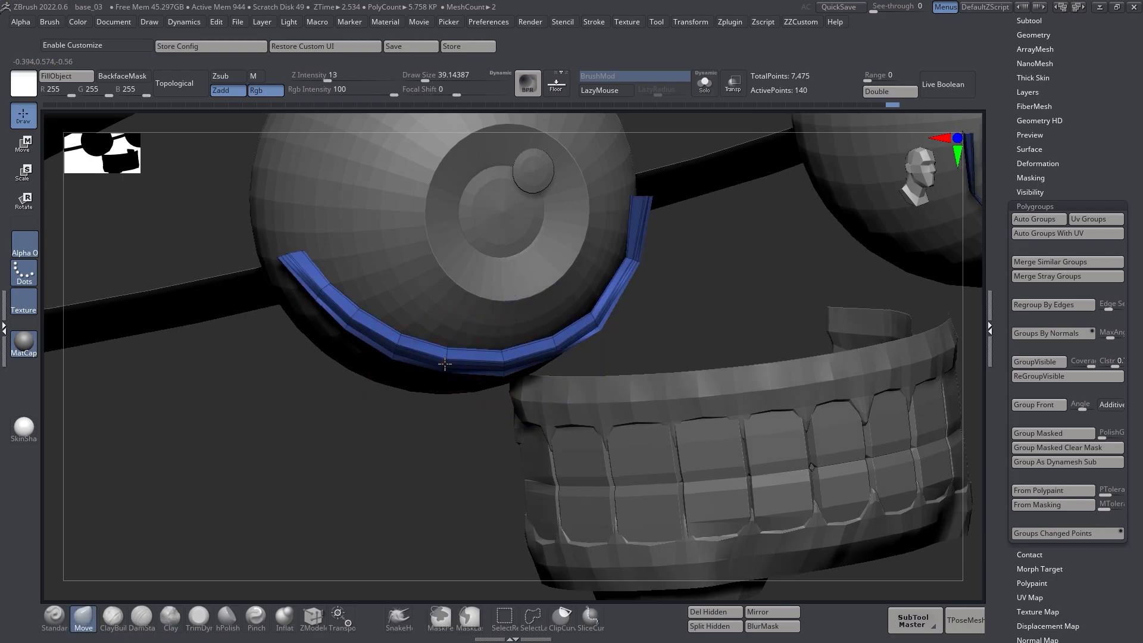
Enable Solo mode for the lower-lid rim strip and reduce the draw size to about 1.8
click(711, 87)
right_drag(459, 353, 491, 344)
drag(483, 344, 482, 344)
right_drag(483, 343, 524, 323)
key(s)
drag(515, 327, 516, 347)
Hide the first inner-row faces of the isolated lower-lid rim strip, working from its middle toward the inner eye corner
mouse_move(580, 318)
right_down()
mouse_move(594, 306)
mouse_move(574, 298)
mouse_move(563, 359)
mouse_move(438, 406)
right_up()
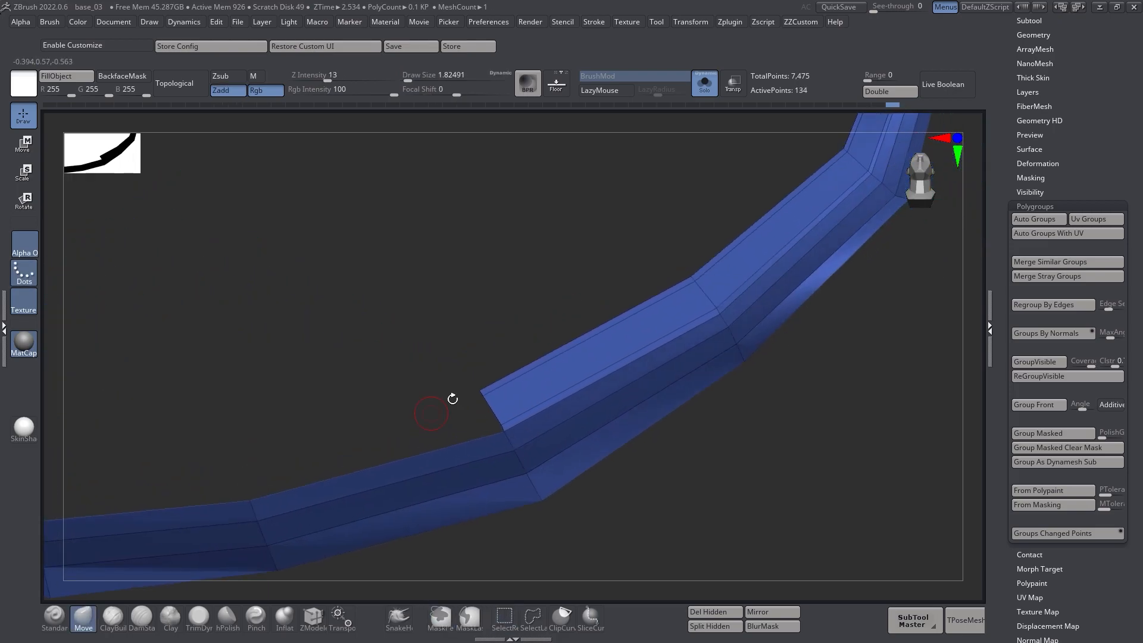
ctrl+alt+shift+drag(471, 387, 499, 416)
ctrl+shift+click(638, 374)
key(ctrl+z)
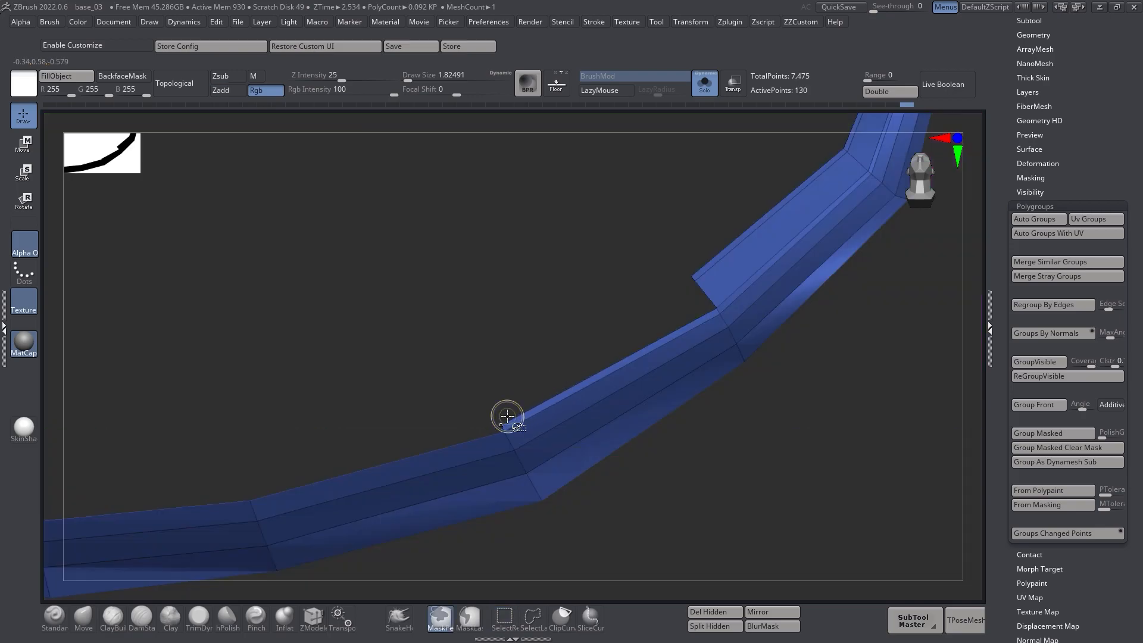
right_drag(551, 406, 518, 394)
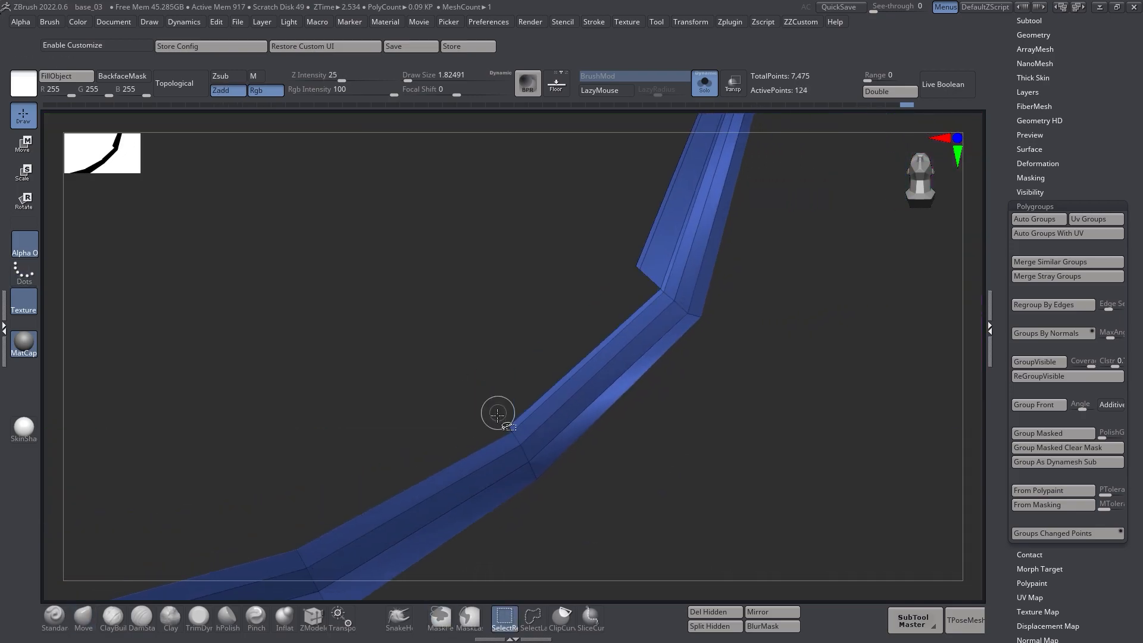
alt+right_drag(645, 282, 508, 378)
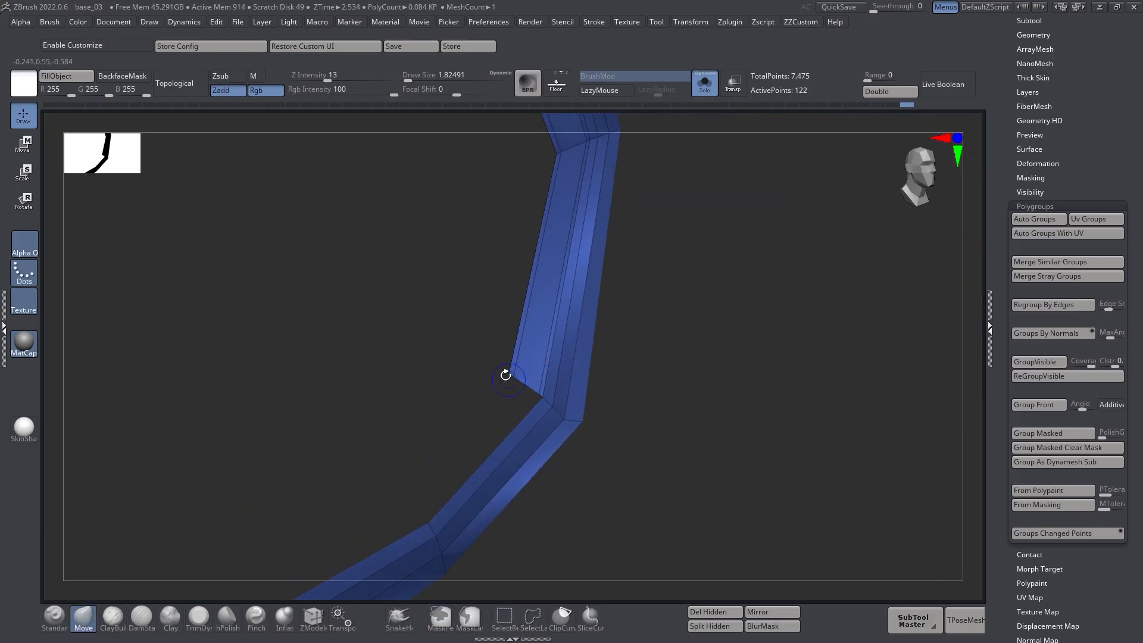
ctrl+alt+shift+drag(508, 375, 536, 397)
mouse_move(575, 358)
right_down()
mouse_move(532, 333)
mouse_move(580, 451)
mouse_move(533, 395)
right_up()
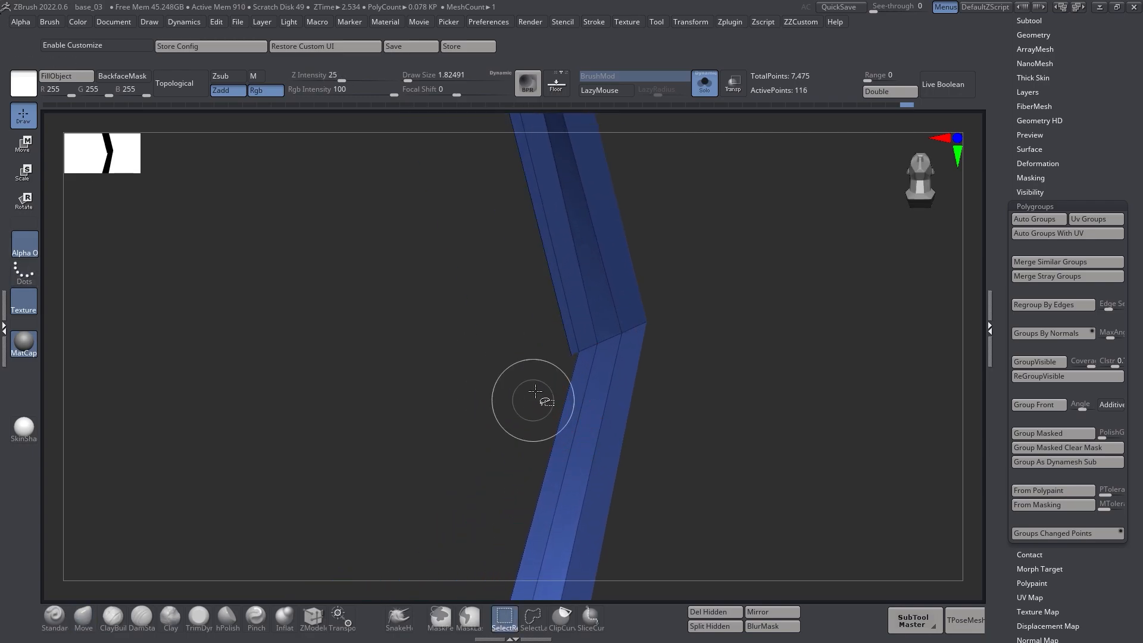
Hide the remaining inner-row faces of the rim strip along the half running toward the outer eye corner
mouse_move(572, 357)
right_down()
mouse_move(434, 312)
mouse_move(615, 365)
mouse_move(585, 375)
mouse_move(656, 327)
mouse_move(591, 361)
mouse_move(679, 380)
right_up()
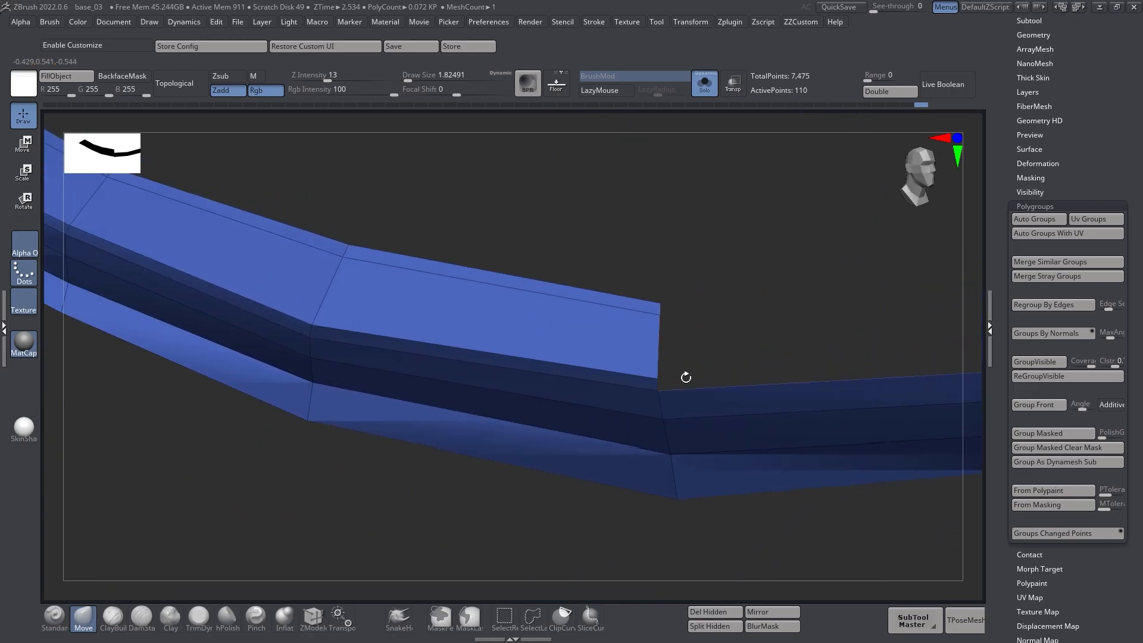
ctrl+alt+shift+drag(645, 367, 665, 385)
ctrl+alt+shift+drag(643, 299, 713, 335)
alt+right_drag(309, 300, 579, 341)
ctrl+alt+shift+drag(568, 352, 589, 365)
ctrl+alt+shift+drag(665, 317, 673, 314)
alt+right_drag(345, 251, 643, 332)
ctrl+alt+shift+drag(627, 334, 649, 351)
ctrl+alt+shift+drag(639, 264, 722, 328)
Assign the visible lower-lid rim faces their own polygroup and bring back the hidden geometry without the subdivision preview
ctrl+right_drag(726, 335, 574, 351)
alt+right_drag(575, 351, 418, 258)
key(ctrl+w)
ctrl+shift+click(725, 387)
key(shift+d)
Mask the head except for the lower lid and its rim, and turn off Solo mode
key(b)
key(m)
key(v)
key(s)
drag(612, 315, 623, 315)
alt+right_drag(623, 316, 422, 425)
ctrl+shift+click(586, 344)
ctrl+shift+click(422, 425)
key(d)
right_drag(524, 382, 745, 358)
ctrl+click(273, 459)
key(w)
right_drag(632, 350, 589, 383)
right_drag(704, 352, 646, 351)
click(705, 85)
Raise the middle of the lower lid with the Move brush at draw sizes of about 59 and 101
mouse_move(548, 381)
right_down()
mouse_move(517, 349)
mouse_move(503, 378)
mouse_move(519, 360)
right_up()
key(b)
key(m)
key(v)
key(s)
drag(513, 360, 525, 361)
mouse_move(525, 362)
right_down()
mouse_move(482, 370)
mouse_move(518, 332)
mouse_move(489, 384)
mouse_move(386, 379)
mouse_move(380, 357)
right_up()
drag(380, 376, 384, 352)
right_drag(387, 333, 443, 328)
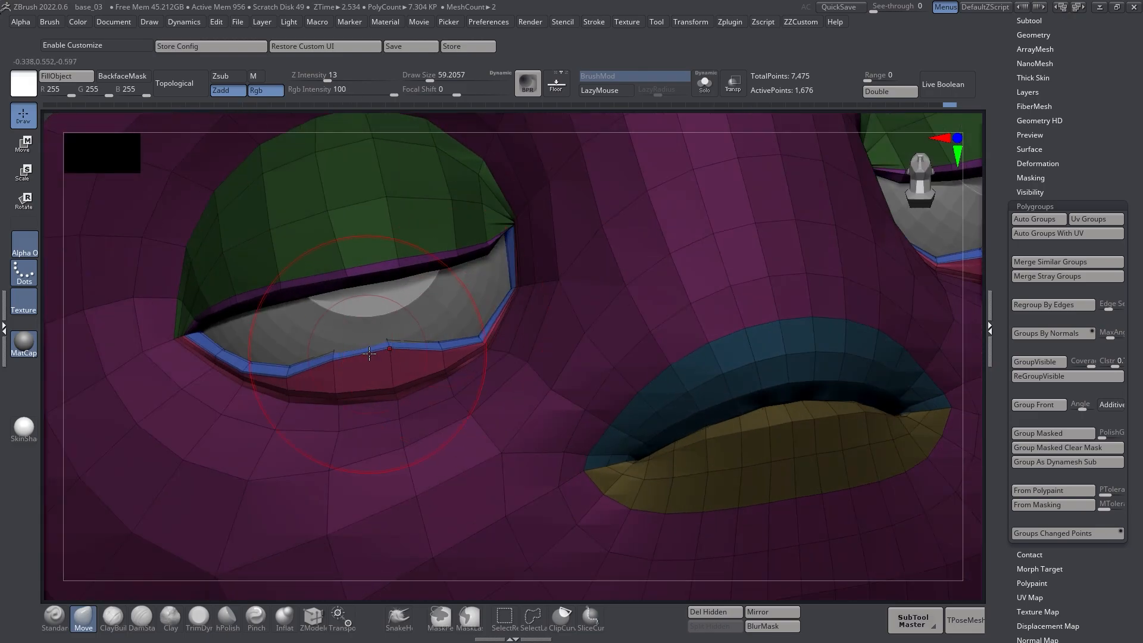
key(s)
drag(357, 364, 368, 363)
drag(340, 369, 345, 345)
right_drag(387, 348, 386, 340)
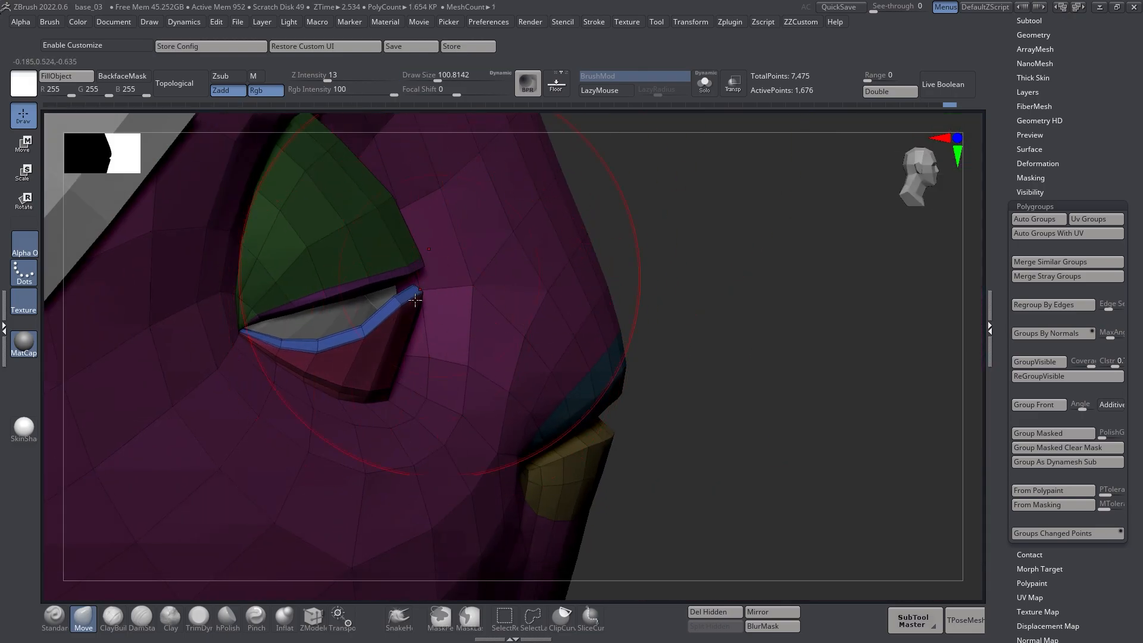
Raise the outer half of the lower lid toward the upper lid at a draw size of about 56
mouse_move(448, 291)
right_down()
mouse_move(334, 294)
mouse_move(470, 317)
right_up()
key(s)
drag(468, 318, 422, 323)
key(s)
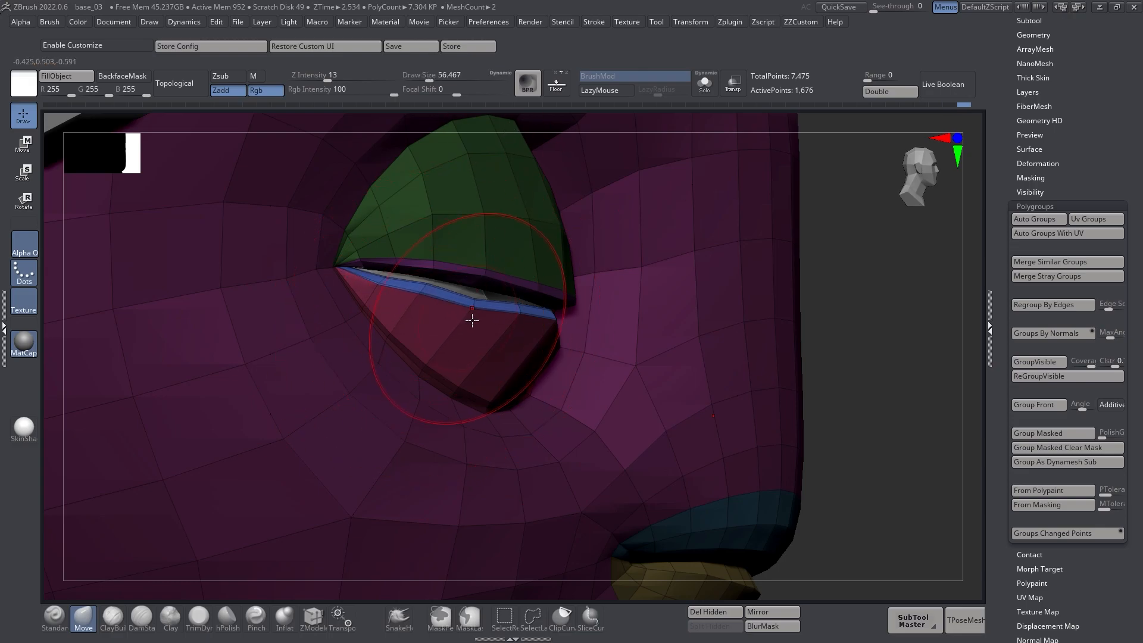
drag(486, 306, 471, 306)
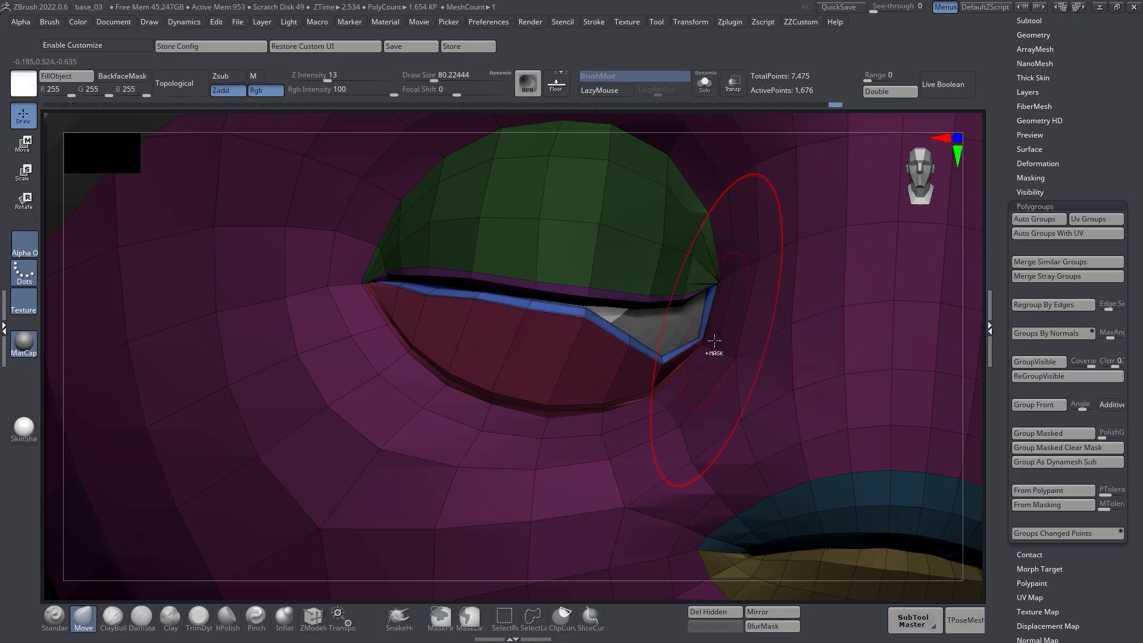
Undo the trial adjustment at the inner eye corner and set the draw size to about 33 to lift the lower lid there
key(s)
drag(625, 335, 613, 335)
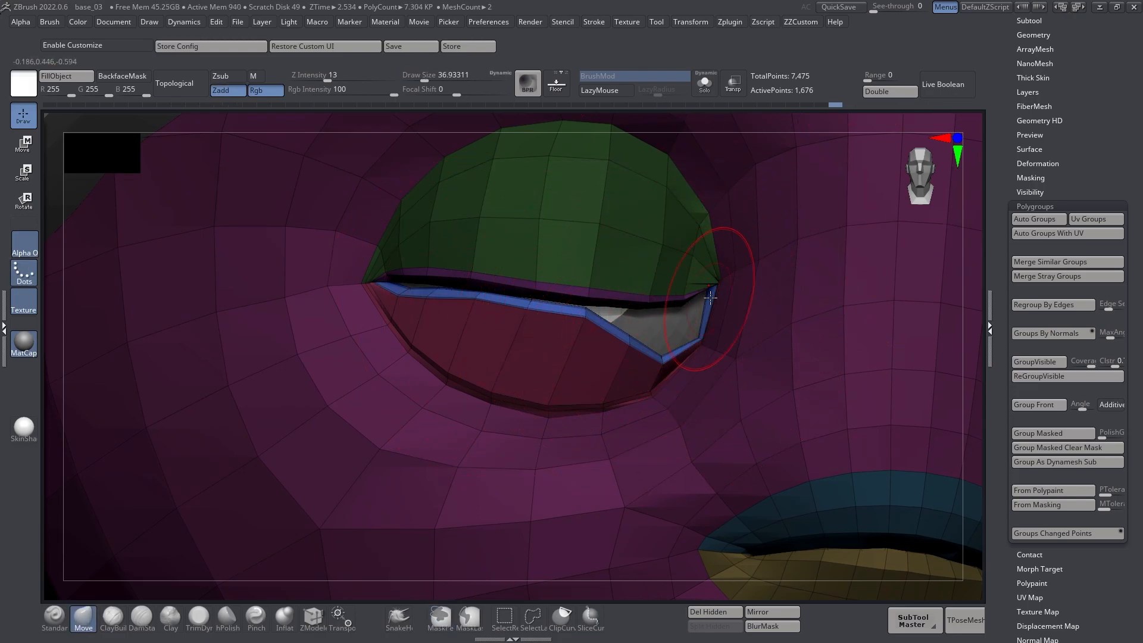
right_drag(710, 299, 721, 290)
key(s)
drag(721, 290, 714, 290)
key(ctrl+z)
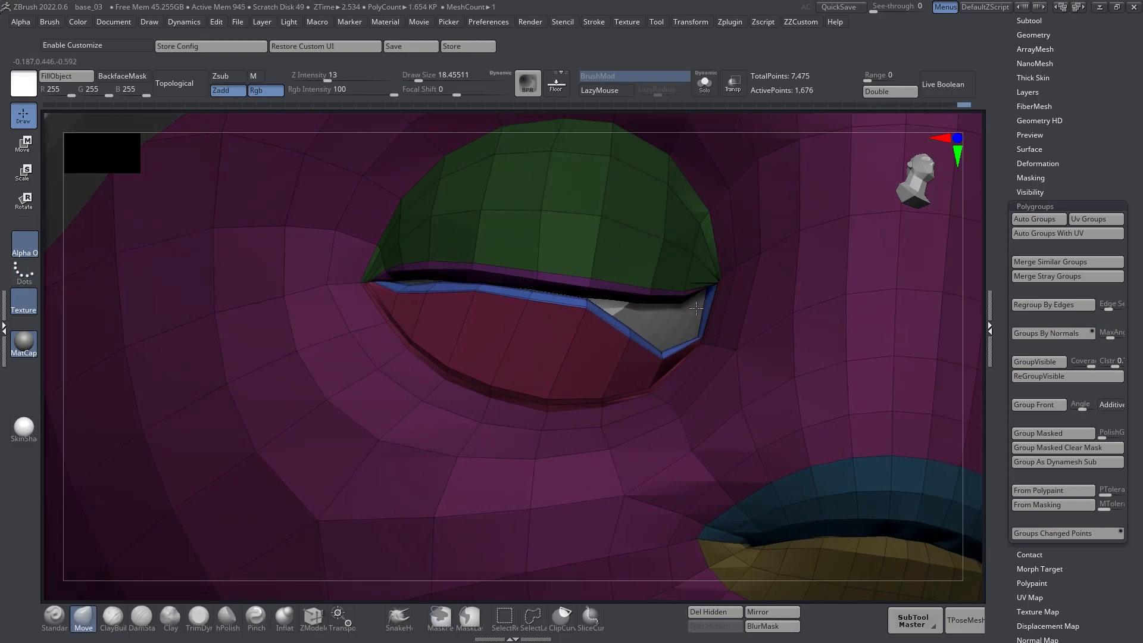
key(s)
drag(668, 332, 673, 332)
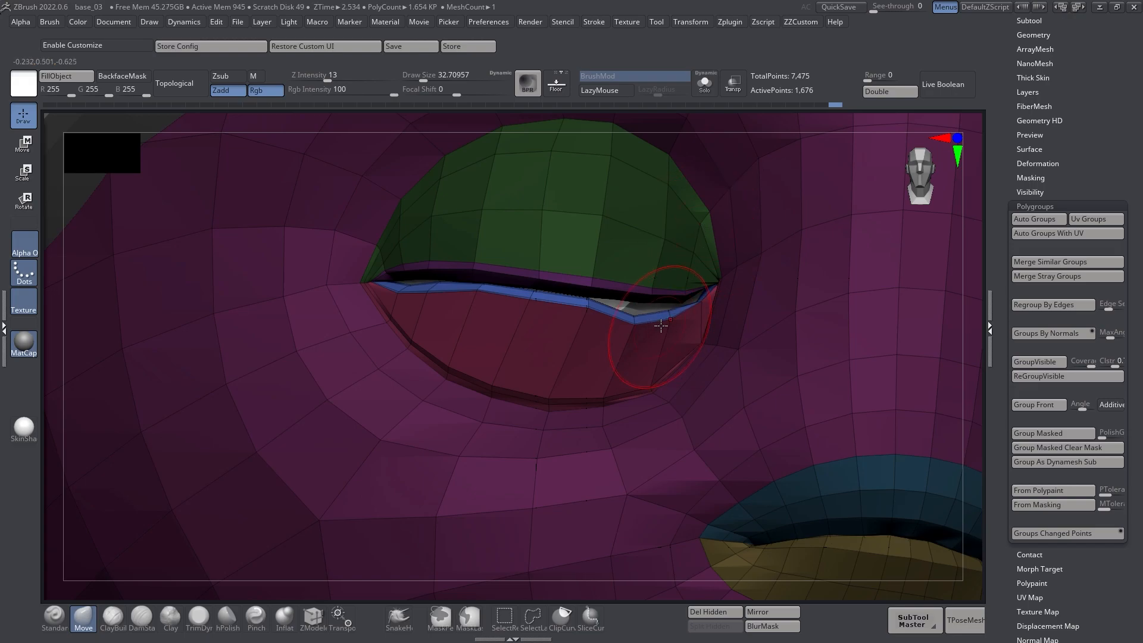
Refine the lower-lid rim near the outer eye corner with the Move brush at a draw size of about 13
mouse_move(638, 251)
right_down()
mouse_move(647, 324)
mouse_move(707, 302)
right_up()
mouse_move(522, 303)
right_down()
mouse_move(590, 358)
mouse_move(503, 341)
right_up()
mouse_move(542, 309)
alt+right_down()
mouse_move(581, 383)
mouse_move(564, 343)
mouse_move(518, 314)
mouse_move(565, 329)
alt+right_up()
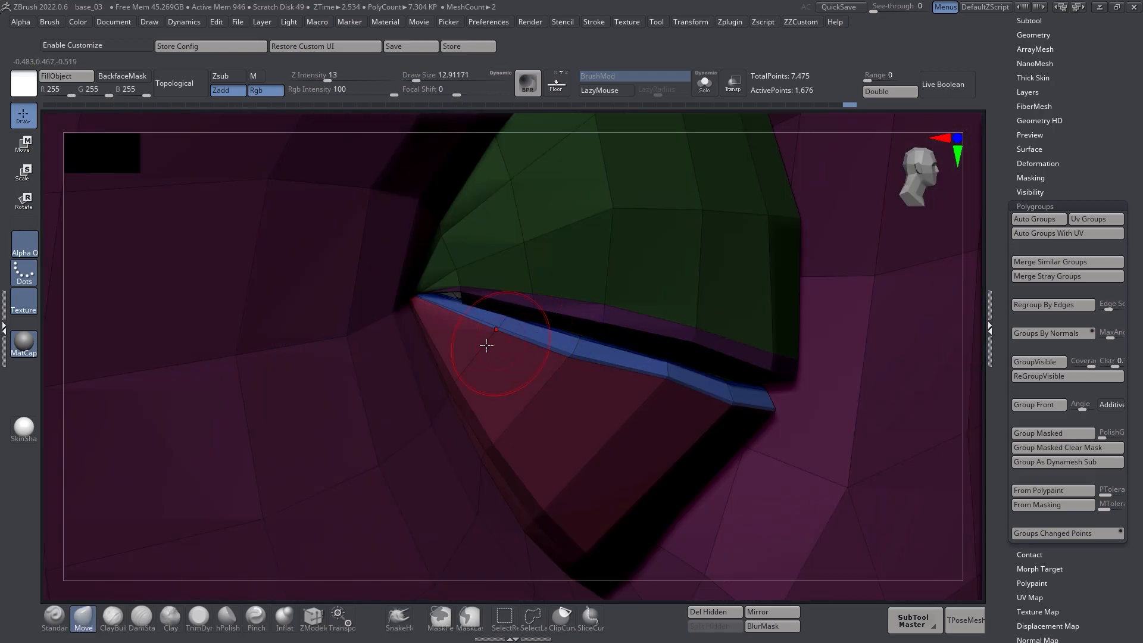
mouse_move(618, 371)
right_down()
mouse_move(630, 375)
mouse_move(643, 351)
mouse_move(620, 334)
mouse_move(759, 372)
mouse_move(633, 362)
mouse_move(781, 324)
mouse_move(714, 334)
mouse_move(828, 326)
mouse_move(444, 334)
mouse_move(438, 322)
mouse_move(453, 326)
right_up()
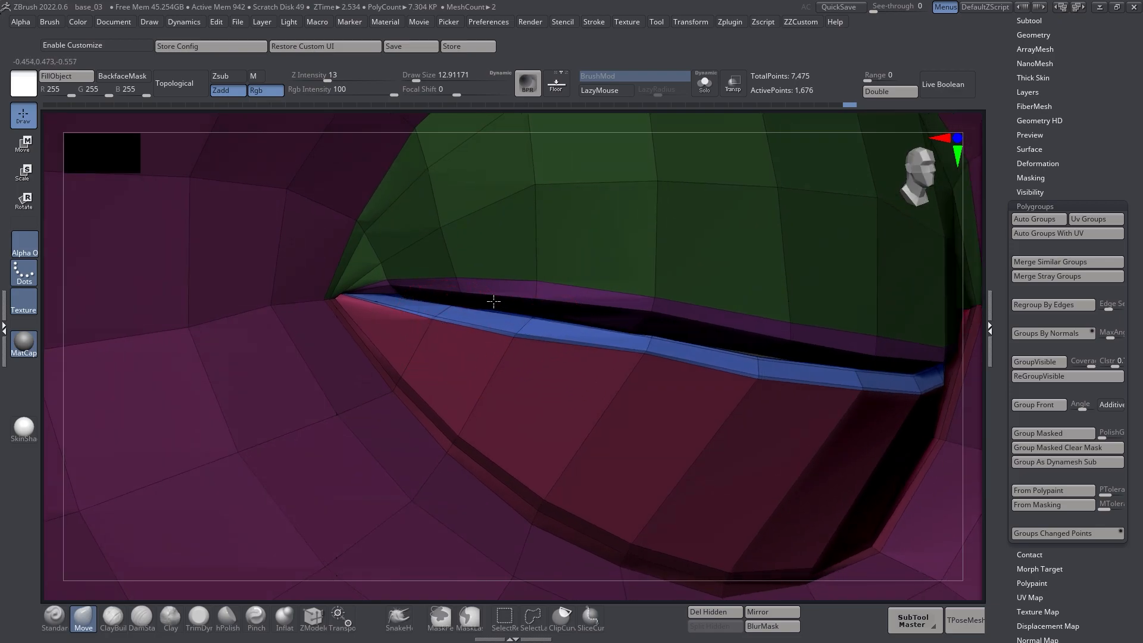
right_drag(630, 341, 656, 344)
mouse_move(512, 308)
right_down()
mouse_move(610, 361)
mouse_move(742, 351)
right_up()
right_drag(741, 411, 714, 396)
Smooth the lower-lid rim and reduce the draw size to about 5.8 for finer point adjustments
shift+drag(691, 384, 637, 377)
right_drag(709, 369, 661, 363)
key(s)
click(607, 374)
right_drag(574, 375, 620, 374)
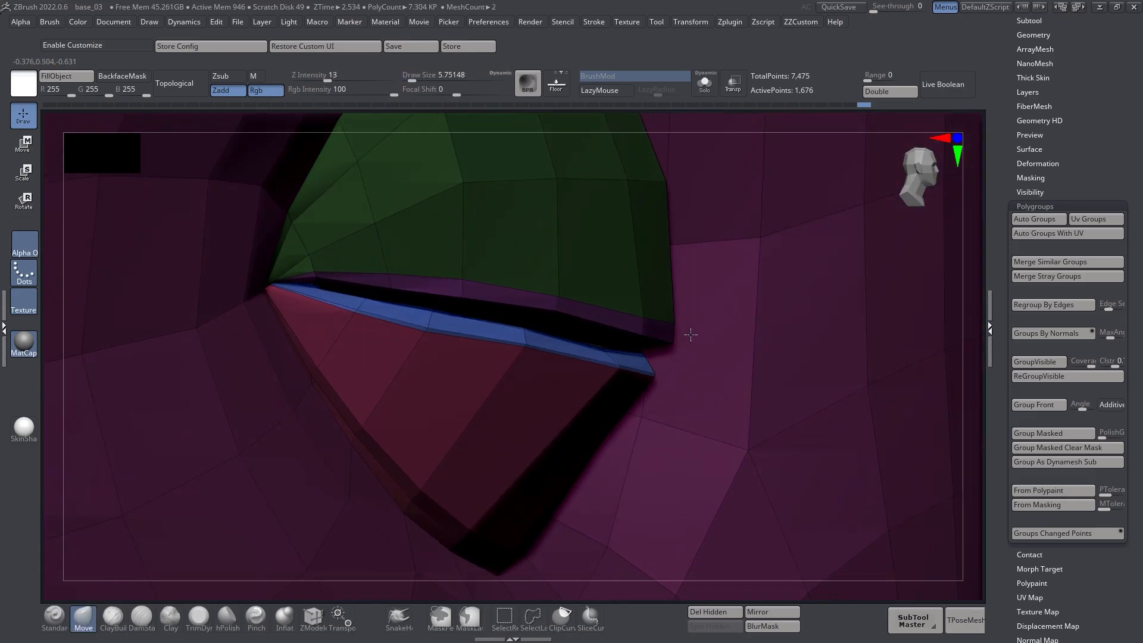
Isolate the lower-lid rim polygroup and even out its curve at draw sizes of about 6.6 and 4.3
mouse_move(738, 293)
right_down()
mouse_move(568, 381)
mouse_move(623, 377)
mouse_move(588, 385)
mouse_move(660, 339)
mouse_move(713, 282)
mouse_move(661, 393)
mouse_move(681, 378)
right_up()
ctrl+shift+click(588, 371)
key(s)
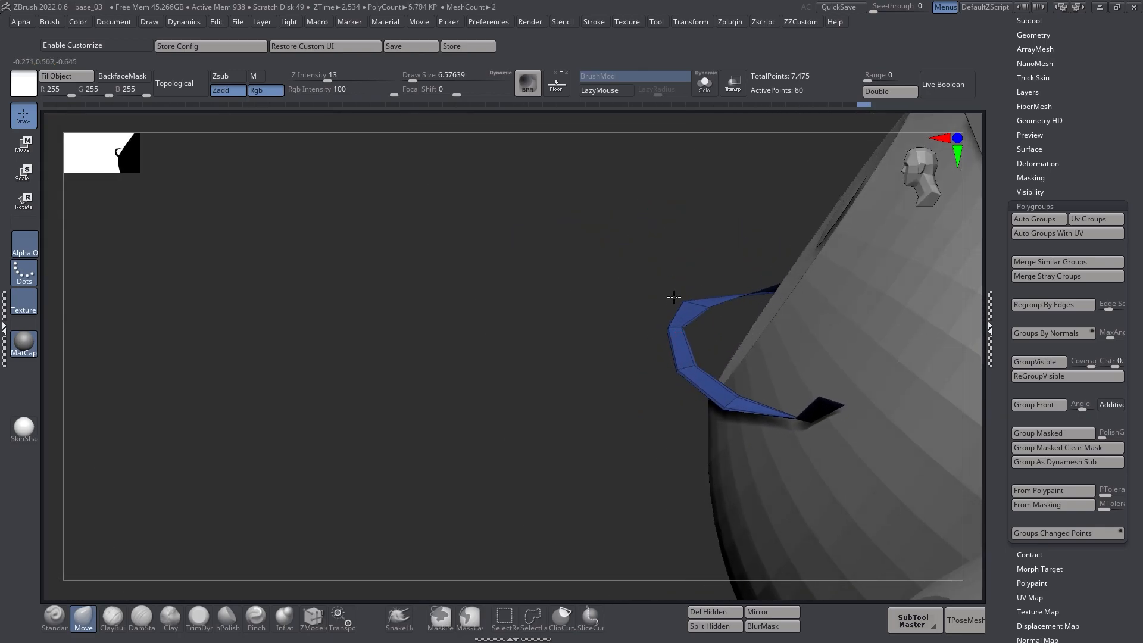
right_drag(704, 338, 711, 368)
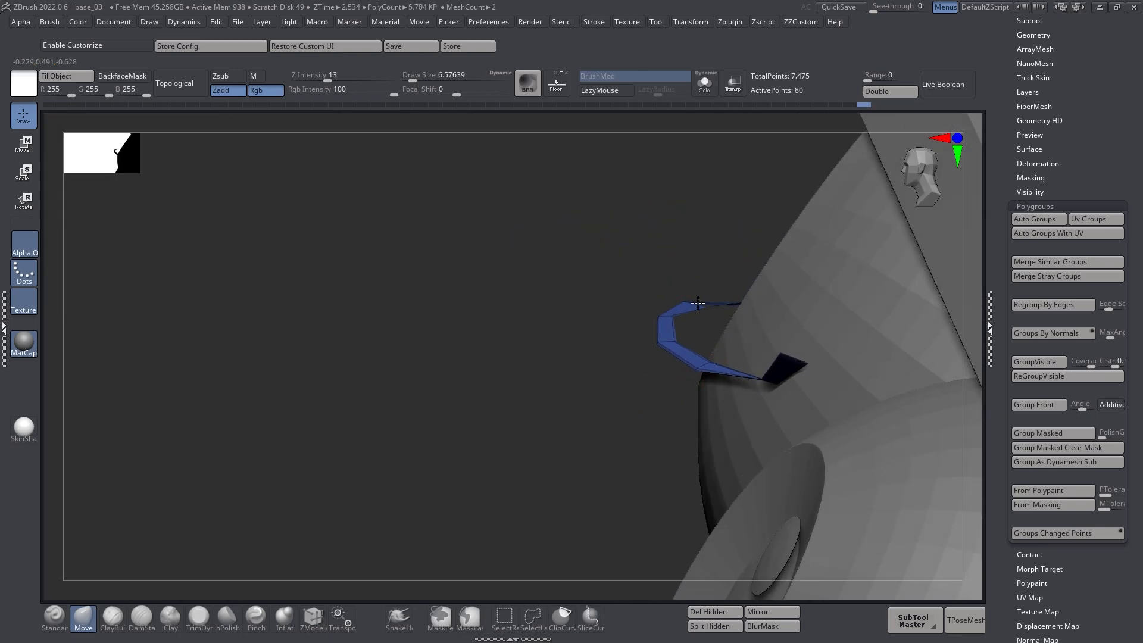
right_drag(687, 296, 689, 322)
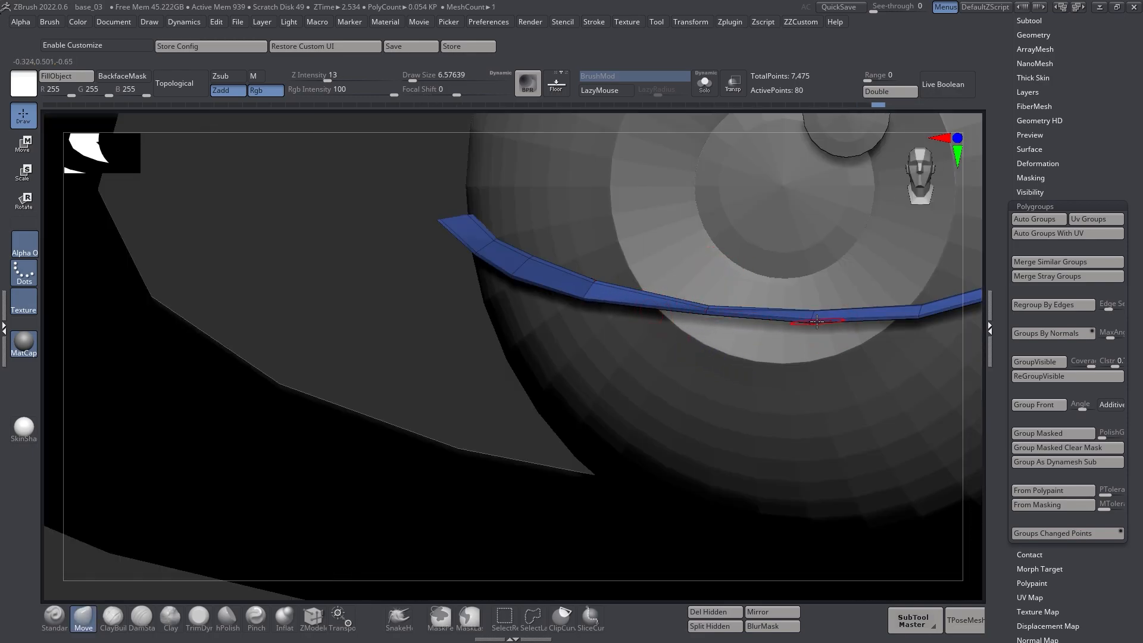
right_drag(854, 296, 690, 331)
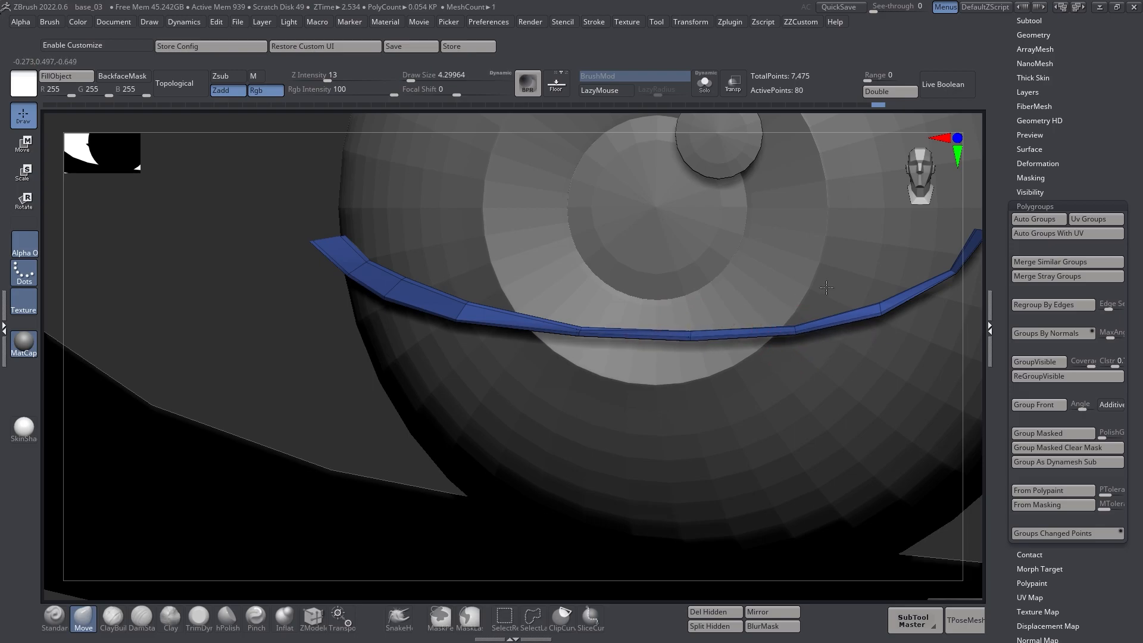
Adjust the outer half of the isolated rim strip around the eyeball at a draw size of about 4.3
right_drag(882, 312, 878, 337)
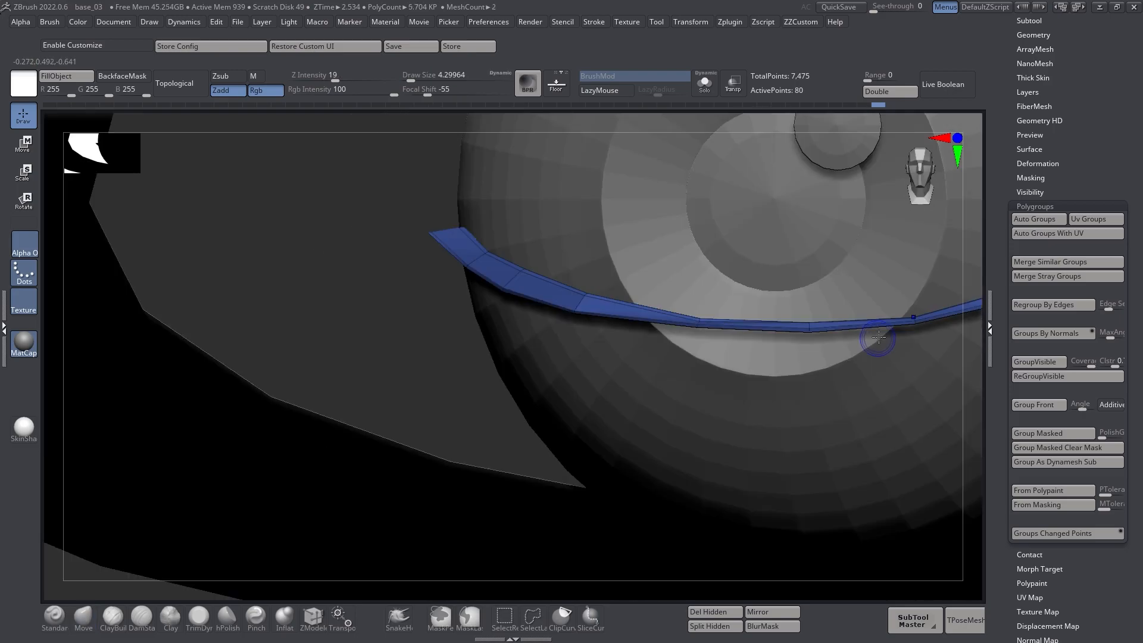
alt+right_drag(564, 316, 514, 378)
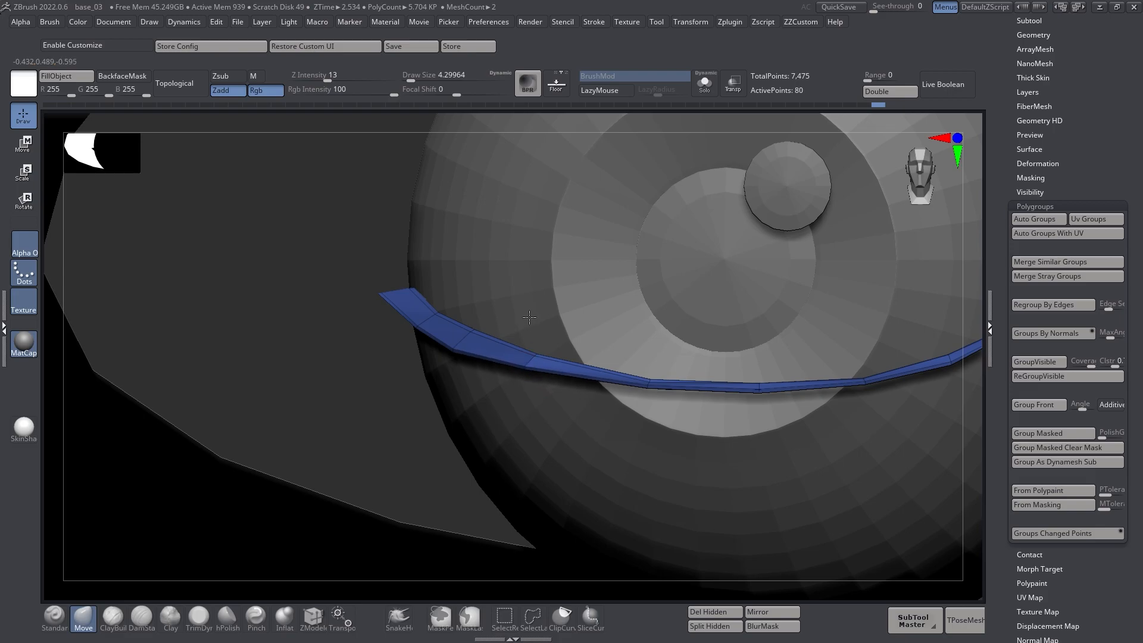
right_drag(530, 321, 459, 355)
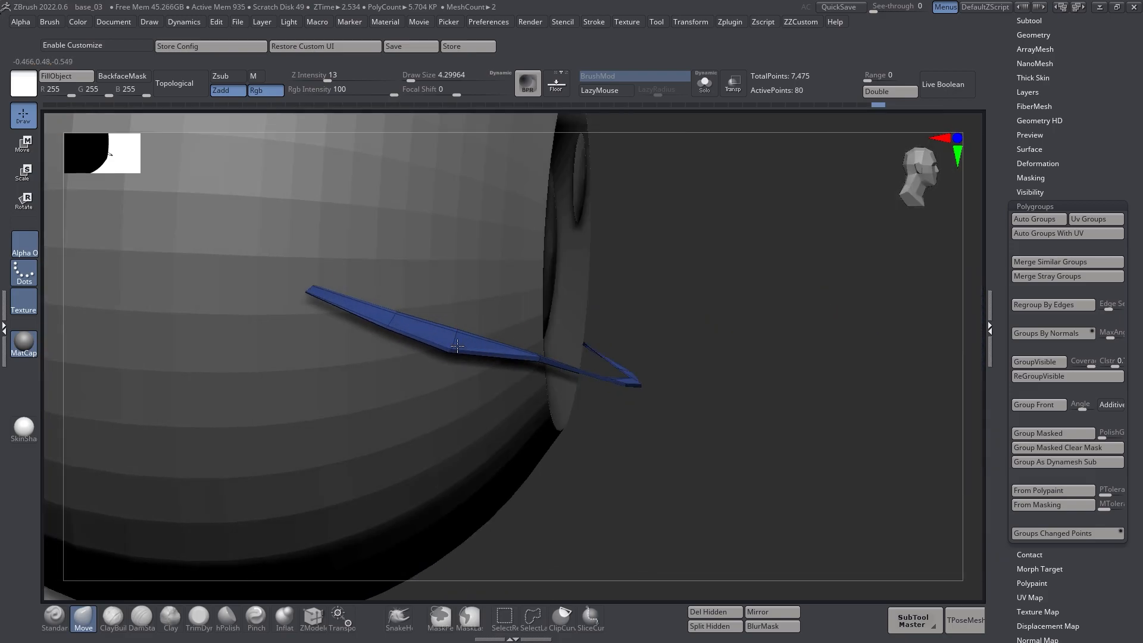
right_drag(642, 316, 655, 268)
shift+right_drag(685, 334, 625, 384)
Show the whole head again and fit the lower lid under the upper-lid rim at a draw size of about 27
ctrl+shift+click(340, 411)
mouse_move(555, 393)
right_down()
mouse_move(541, 307)
mouse_move(574, 375)
mouse_move(476, 244)
right_up()
key(s)
drag(462, 321, 473, 321)
right_drag(474, 324, 451, 319)
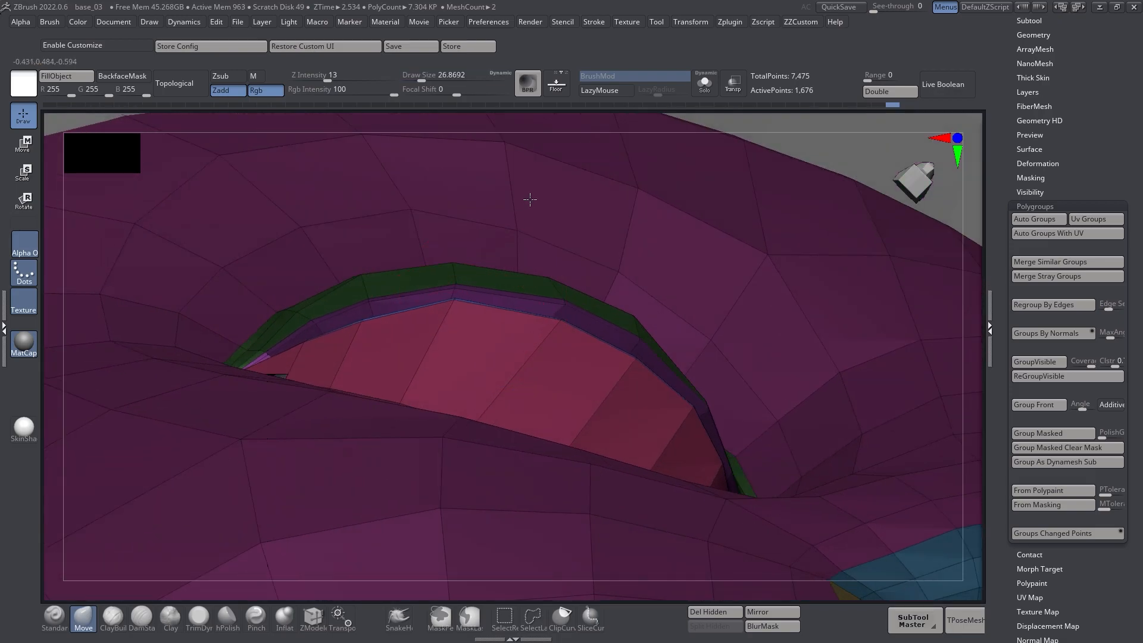
mouse_move(512, 194)
right_down()
mouse_move(561, 322)
mouse_move(650, 371)
right_up()
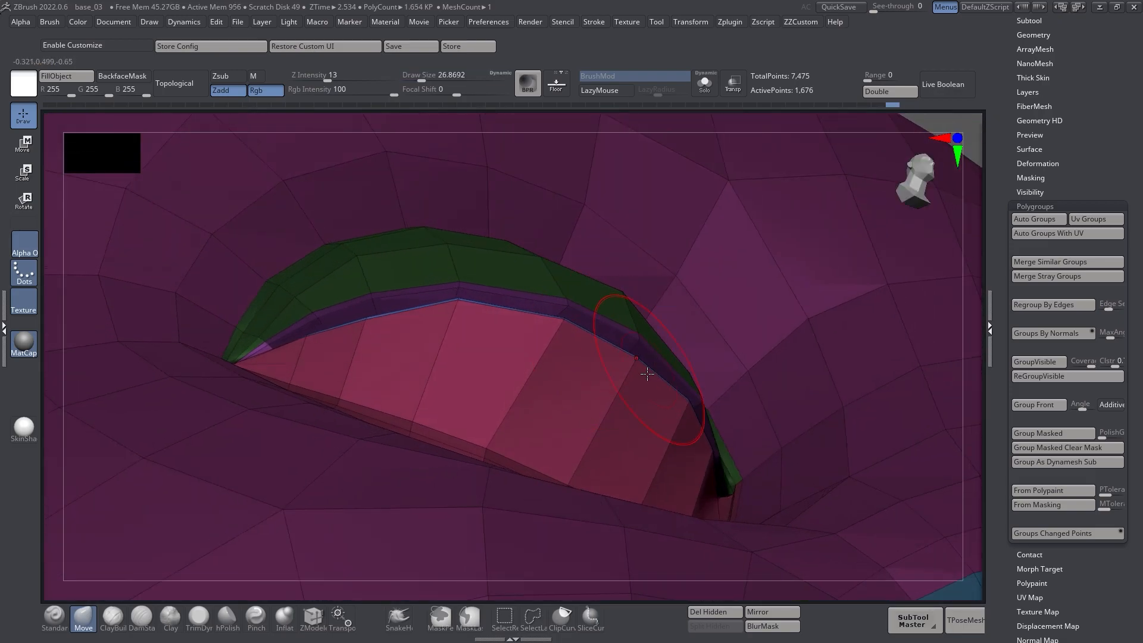
Refine the lower lid's profile against the upper-lid rim from several angles with the Move brush
mouse_move(311, 350)
right_down()
mouse_move(332, 401)
mouse_move(352, 378)
mouse_move(620, 357)
mouse_move(509, 368)
mouse_move(545, 247)
right_up()
key(F1)
key(Escape)
key(space)
right_drag(617, 332, 560, 386)
key(s)
click(506, 415)
mouse_move(603, 442)
right_down()
mouse_move(577, 506)
mouse_move(560, 514)
mouse_move(563, 457)
right_up()
mouse_move(787, 430)
right_down()
mouse_move(681, 459)
mouse_move(497, 337)
mouse_move(512, 324)
mouse_move(529, 330)
mouse_move(523, 349)
mouse_move(573, 313)
mouse_move(587, 363)
right_up()
right_drag(642, 300, 607, 321)
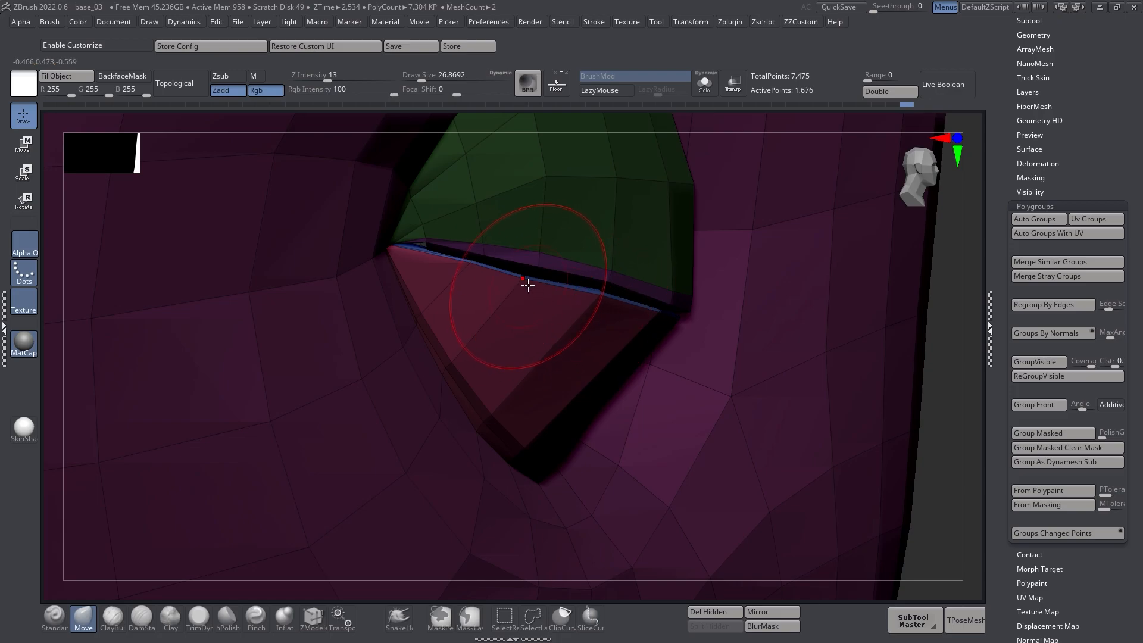
Clear the mask and set the draw size to about 13 for refining the outer eye corner
ctrl+right_drag(673, 338, 703, 315)
ctrl+click(911, 380)
ctrl+drag(911, 380, 926, 395)
mouse_move(576, 309)
alt+right_down()
mouse_move(560, 334)
mouse_move(639, 327)
alt+right_up()
key(s)
drag(636, 331, 610, 332)
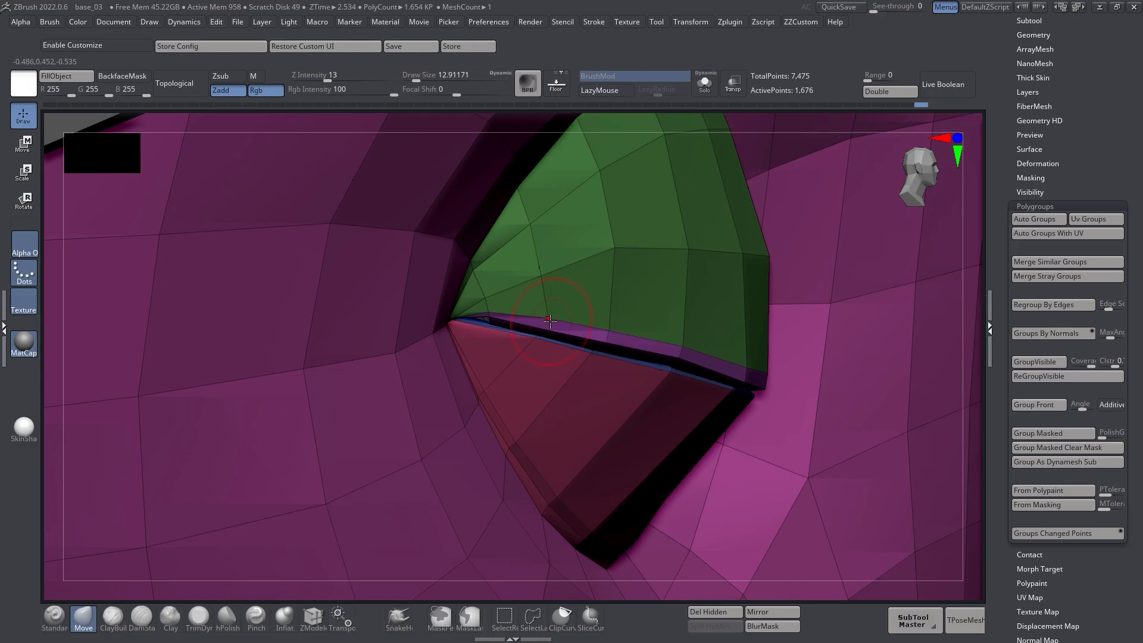
Isolate the lower-lid polygroup, try to move the edge loops along its bottom, and undo the attempt
mouse_move(721, 363)
right_down()
mouse_move(649, 387)
mouse_move(630, 416)
mouse_move(651, 411)
right_up()
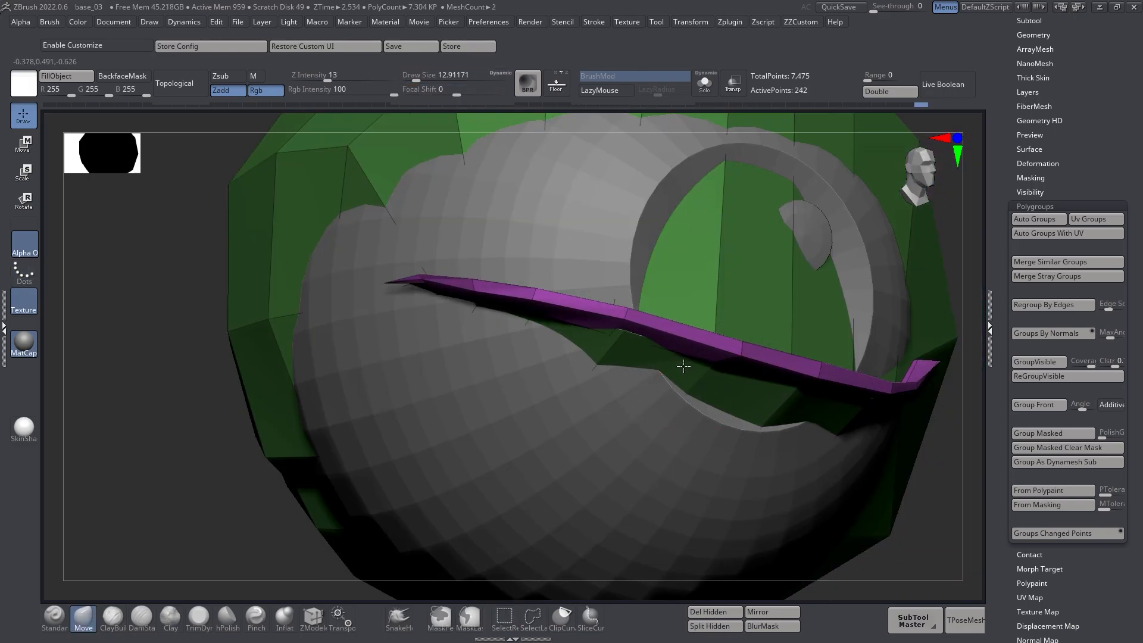
right_drag(646, 423, 673, 363)
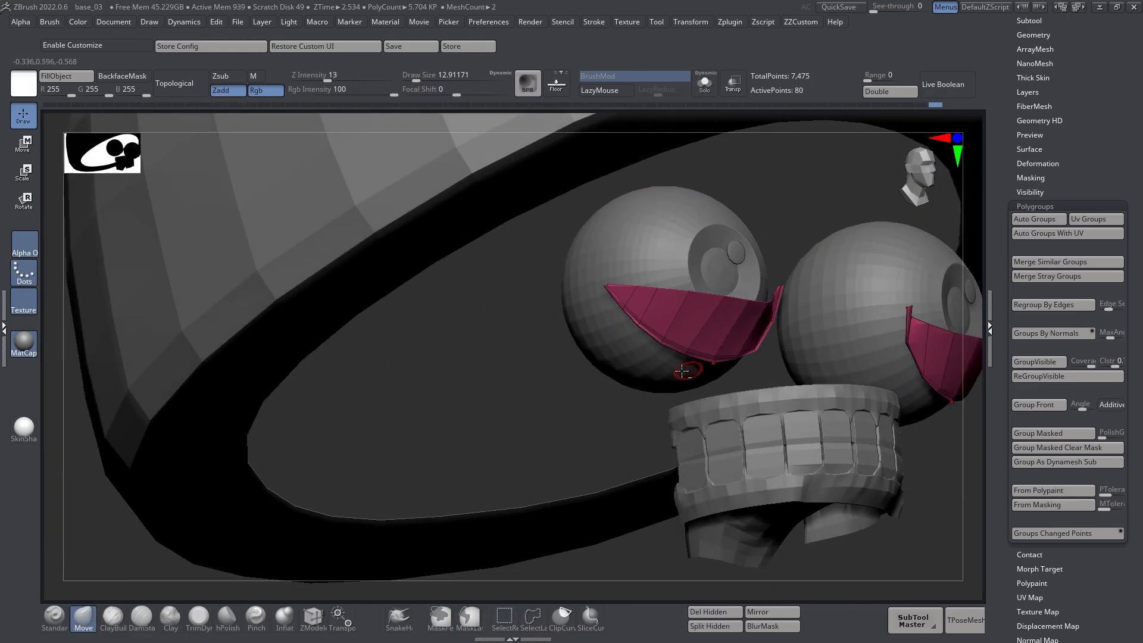
mouse_move(682, 371)
ctrl+right_down()
mouse_move(725, 414)
mouse_move(661, 462)
ctrl+right_up()
drag(616, 386, 643, 344)
key(ctrl+z)
right_drag(584, 350, 481, 289)
key(ctrl+z)
Mask the points along the lower lid's bottom edge up to the inner corner at a draw size of about 5.8
mouse_move(468, 269)
mouse_down()
mouse_move(454, 254)
mouse_move(472, 276)
mouse_up()
key(s)
key(ctrl)
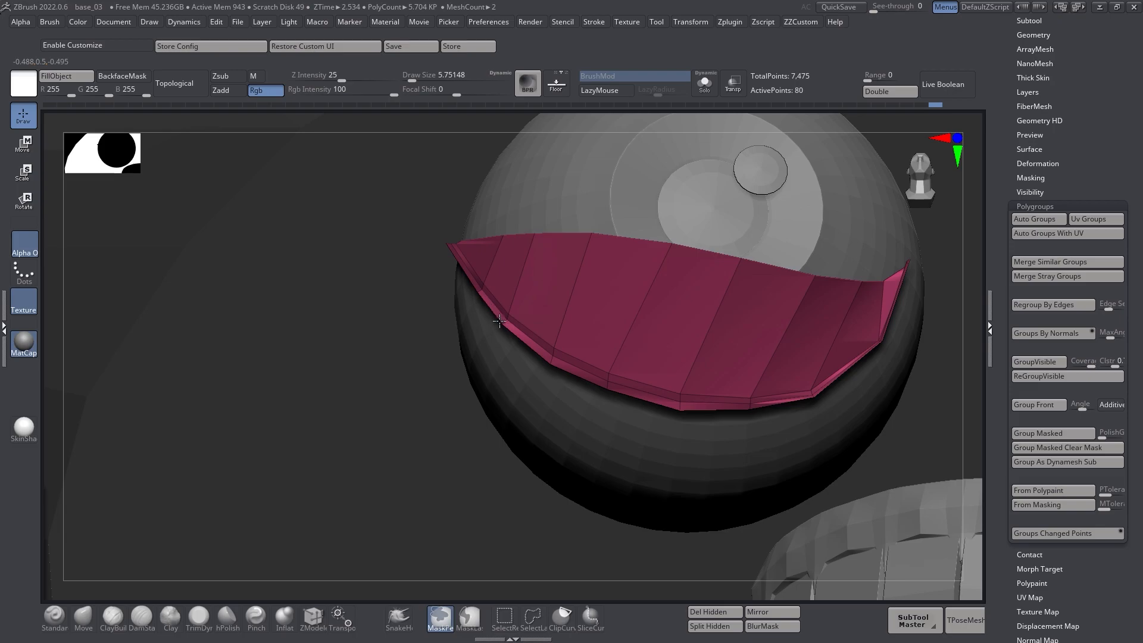
ctrl+drag(683, 413, 702, 414)
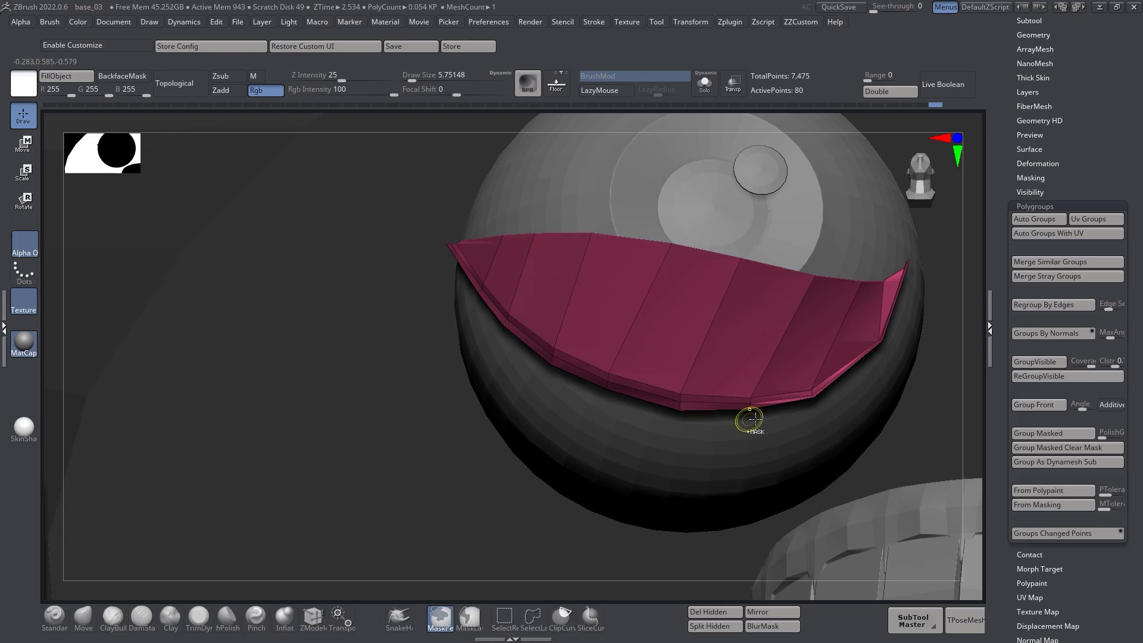
right_drag(703, 413, 756, 403)
ctrl+drag(816, 395, 824, 385)
right_drag(823, 385, 891, 340)
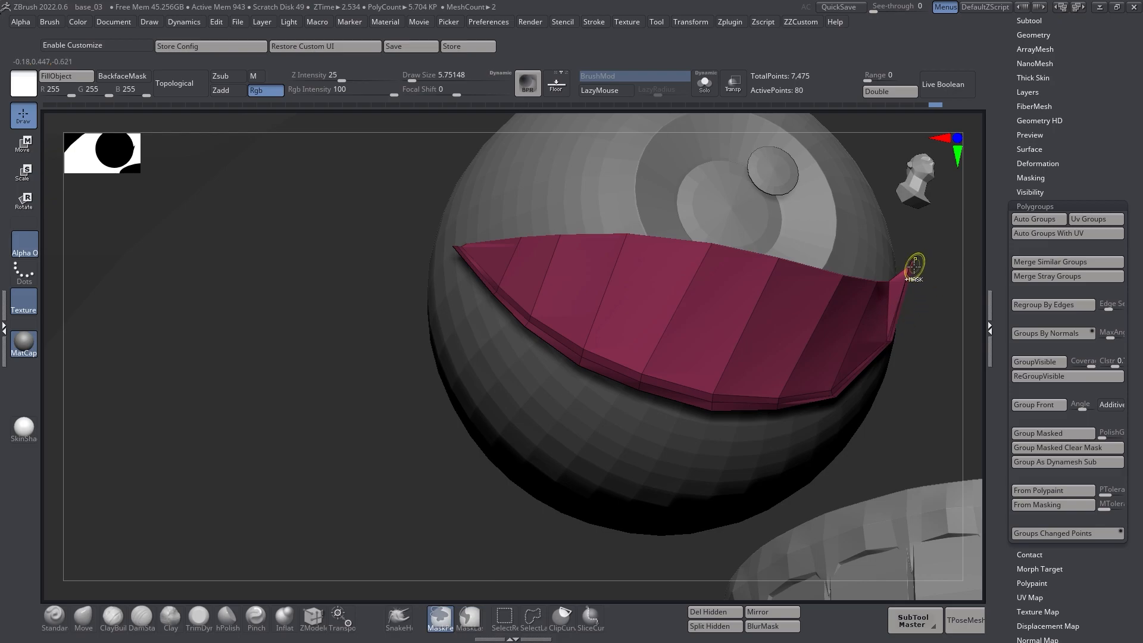
Pull up a middle point of the lower lid's lower edge loop at draw size about 13, raising Z Intensity to 31
key(s)
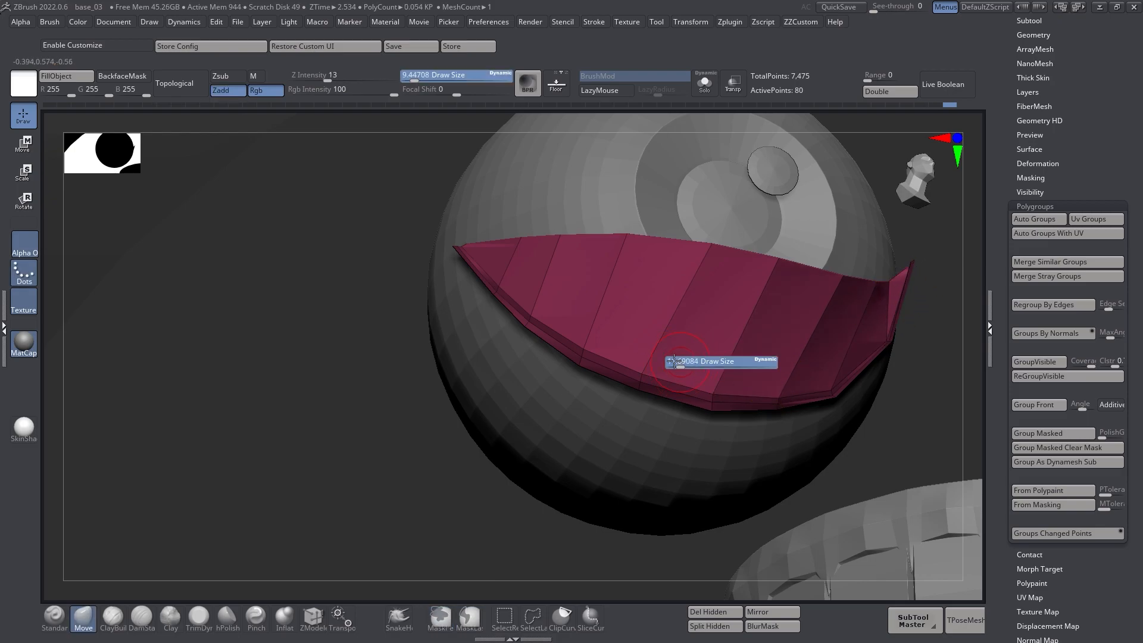
drag(668, 362, 674, 362)
drag(641, 378, 665, 351)
right_drag(679, 331, 668, 339)
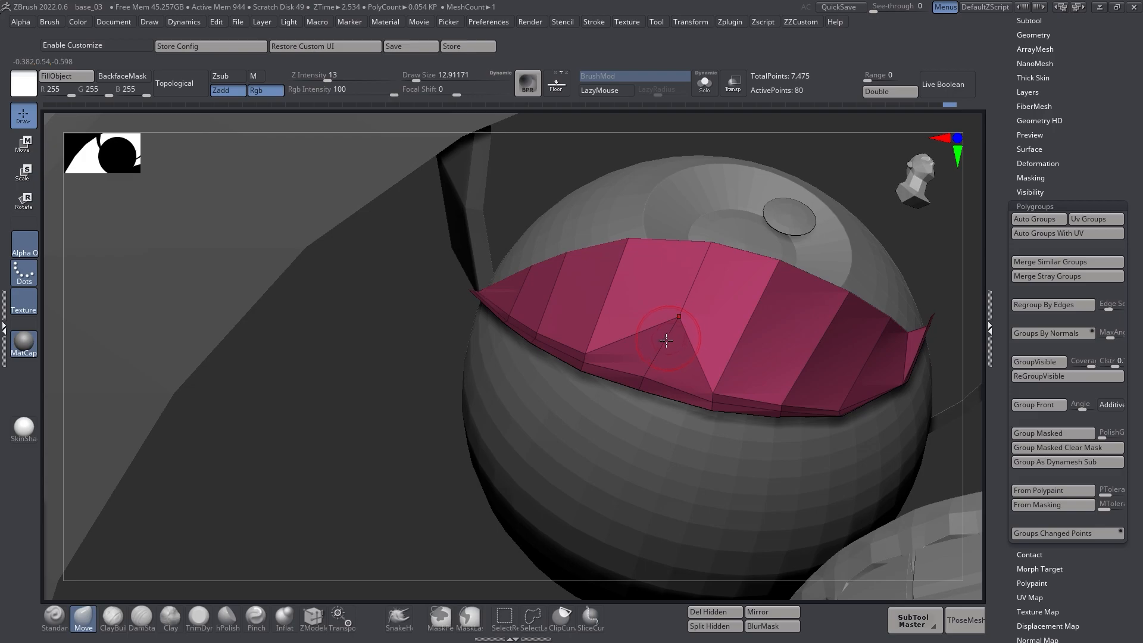
key(space)
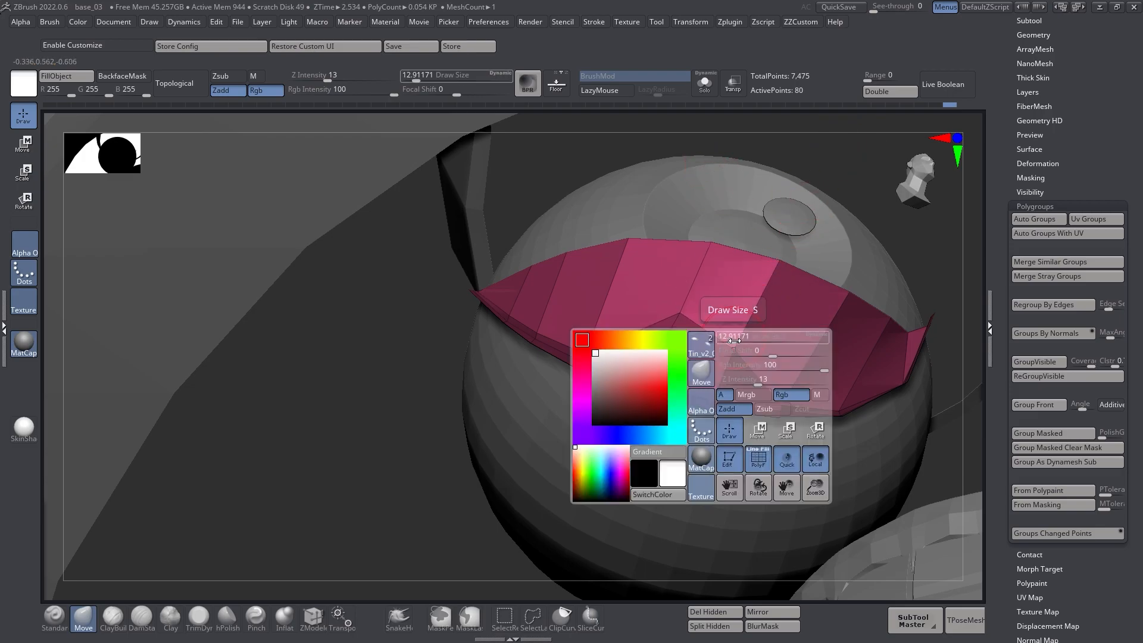
drag(755, 382, 799, 367)
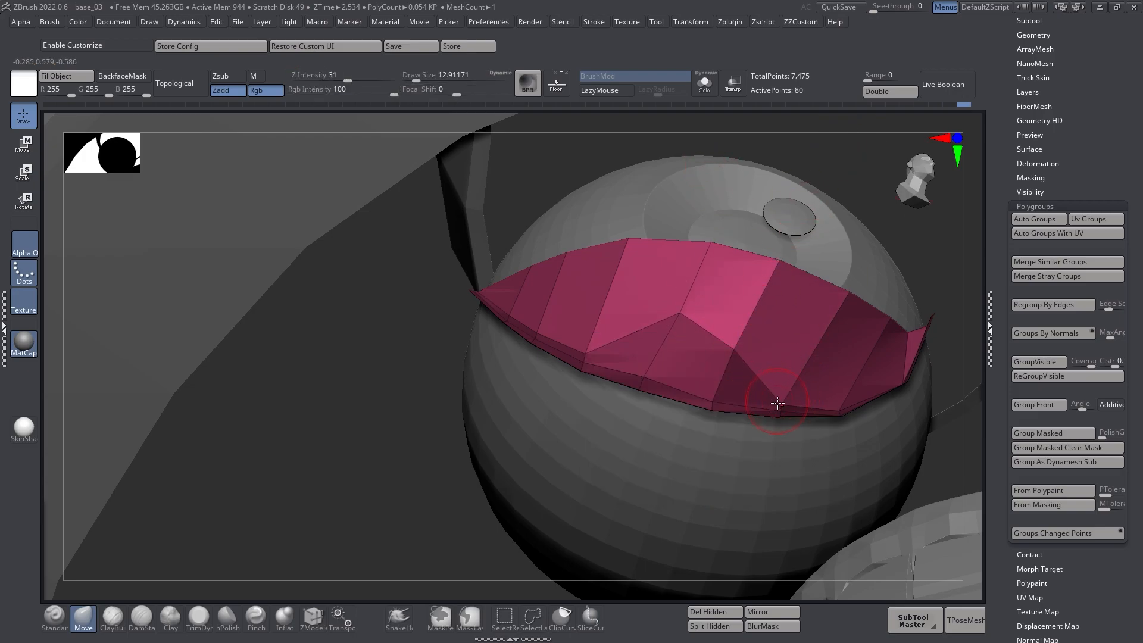
key(ctrl)
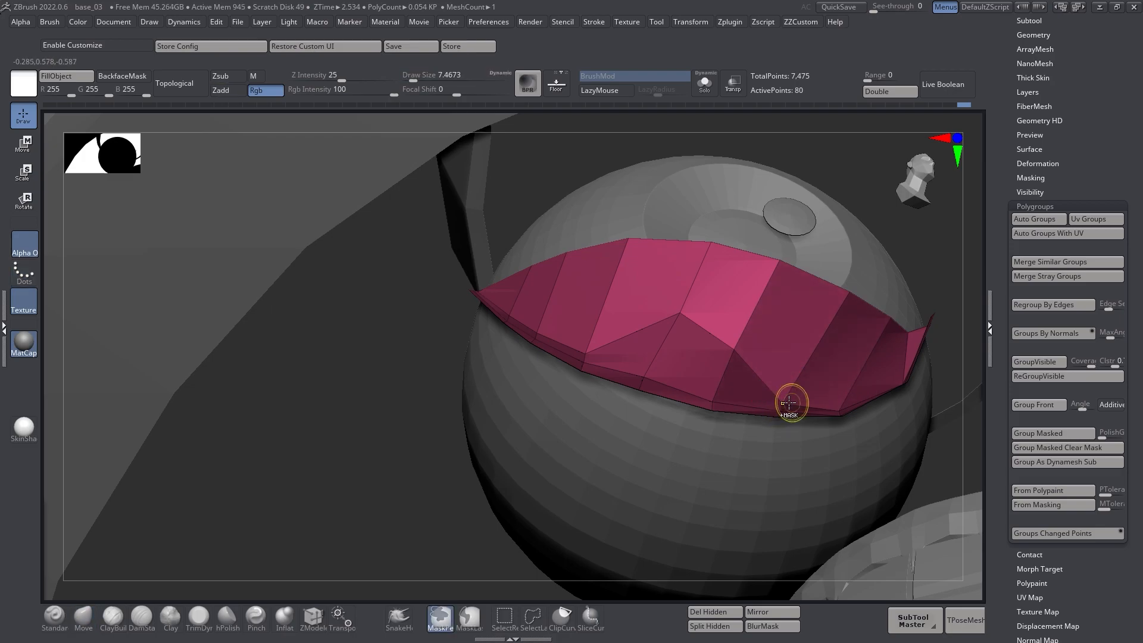
Raise further points of the lower lid's edge loop with the Move brush at draw size about 17 and Z Intensity 100
right_drag(818, 386, 793, 382)
key(s)
mouse_move(792, 381)
mouse_down()
mouse_move(900, 402)
mouse_move(804, 377)
mouse_move(893, 274)
mouse_up()
key(space)
right_drag(893, 274, 771, 316)
drag(754, 338, 836, 150)
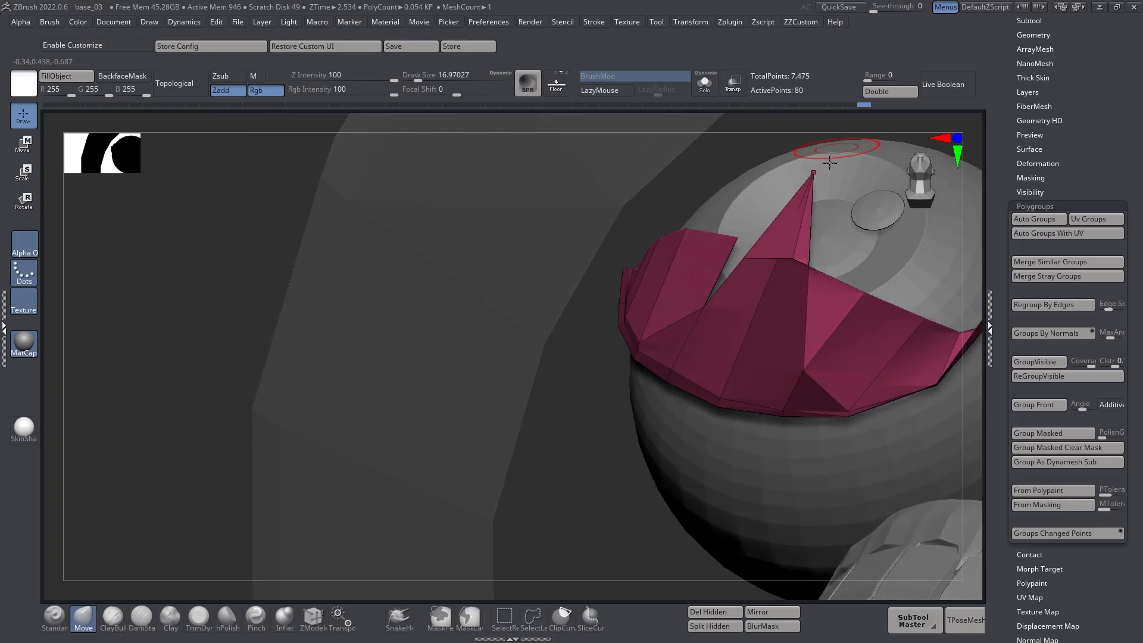
key(ctrl+z)
drag(759, 323, 785, 279)
drag(809, 367, 837, 333)
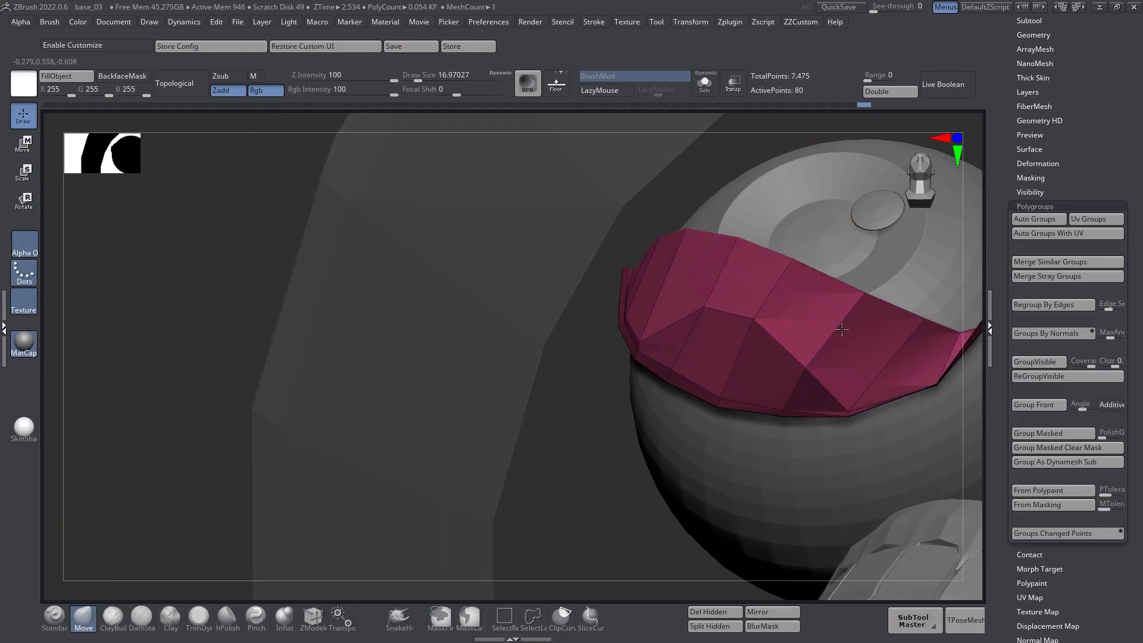
Raise the next loop points towards the lower lid's inner corner at a draw size of about 3.7
right_drag(855, 379, 847, 377)
key(s)
drag(851, 375, 841, 377)
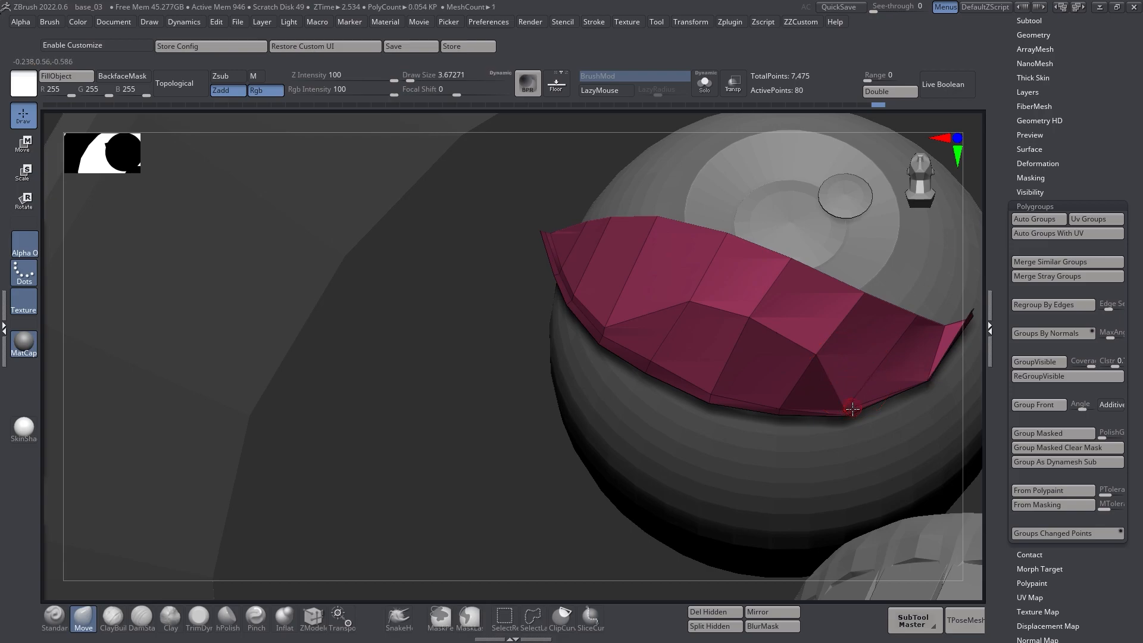
key(ctrl)
key(ctrl+z)
drag(849, 411, 863, 394)
key(ctrl+z)
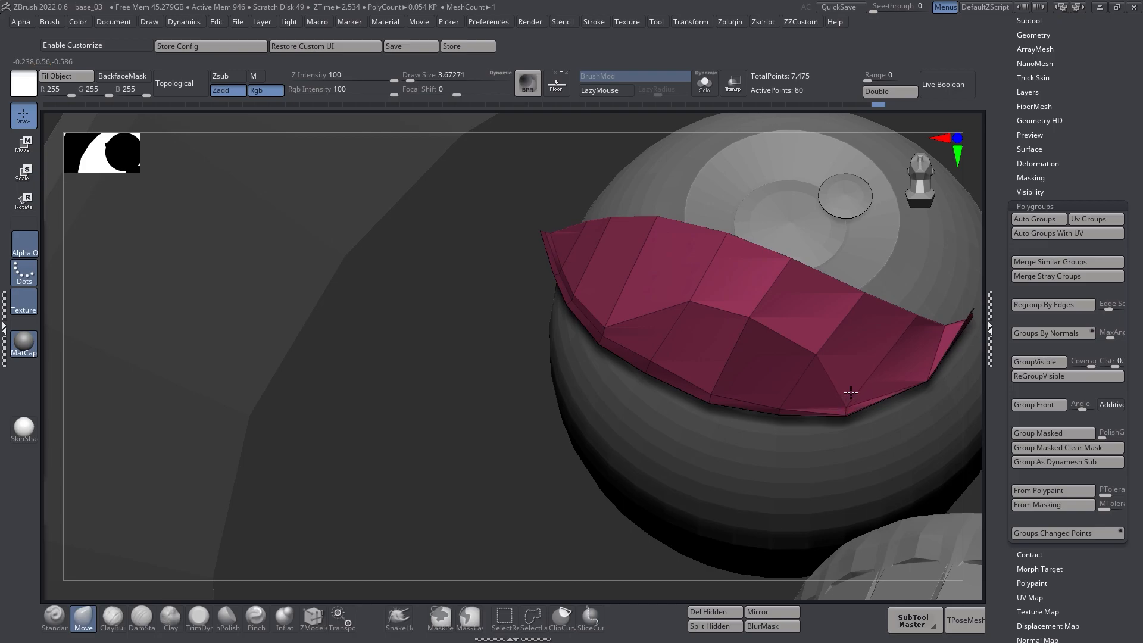
mouse_move(906, 322)
right_down()
mouse_move(880, 368)
mouse_move(905, 358)
mouse_move(837, 369)
mouse_move(770, 403)
mouse_move(797, 402)
right_up()
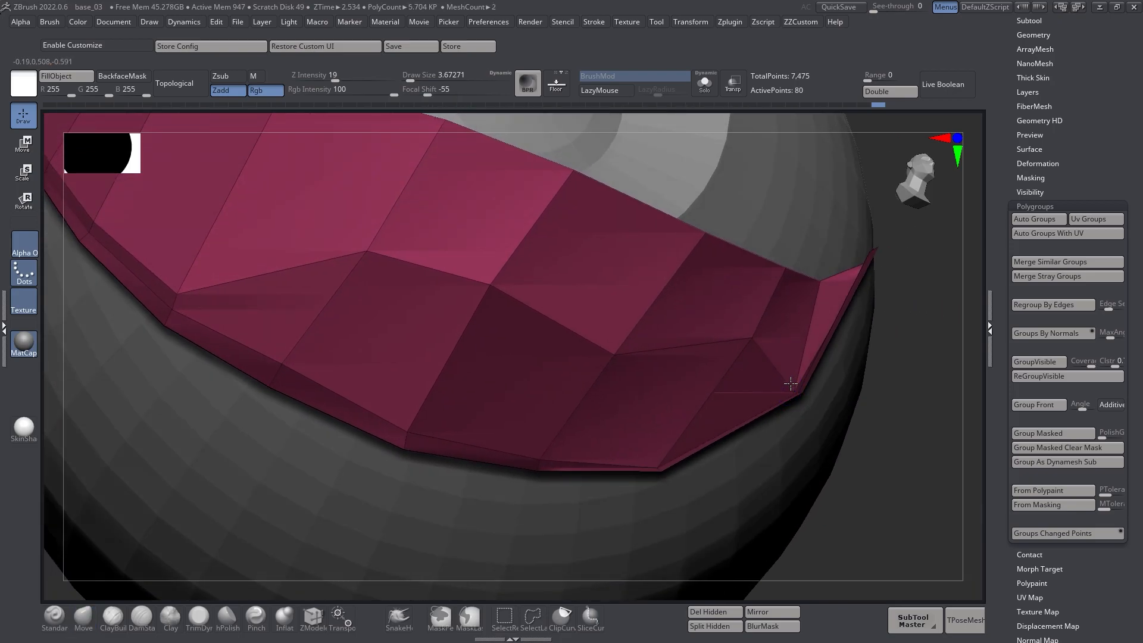
Return to the Move brush and clear the mask from the lower lid
key(b)
key(m)
key(v)
ctrl+click(898, 378)
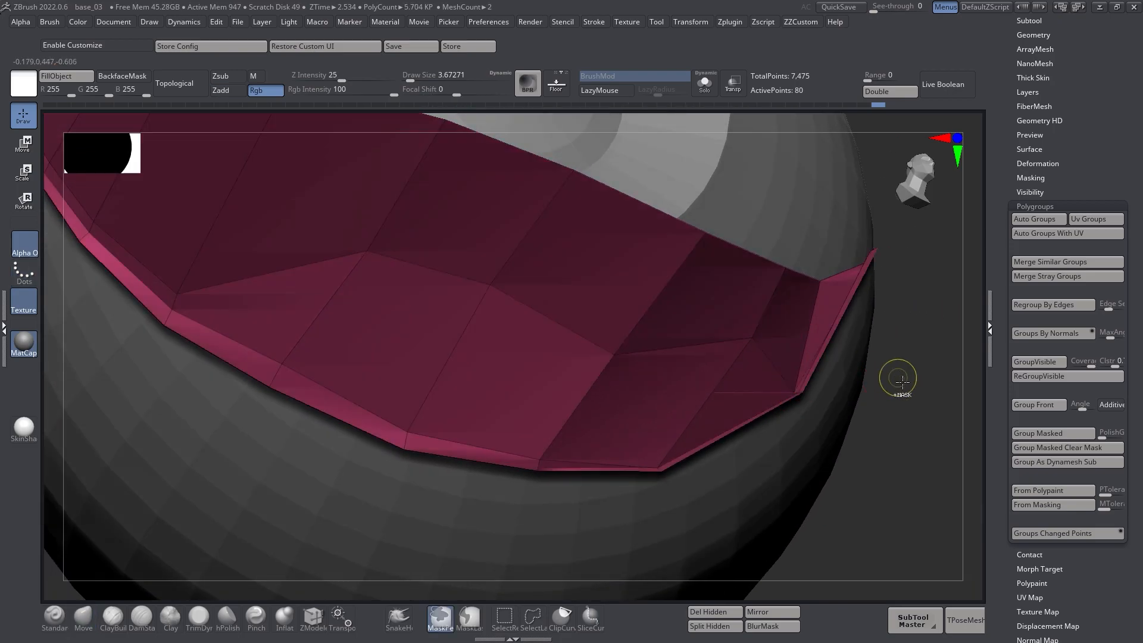
ctrl+drag(898, 377, 881, 382)
Raise the lower-lid loop point nearest the inner corner at a draw size of about 2.2
drag(790, 390, 794, 315)
key(ctrl+z)
key(s)
drag(796, 370, 795, 371)
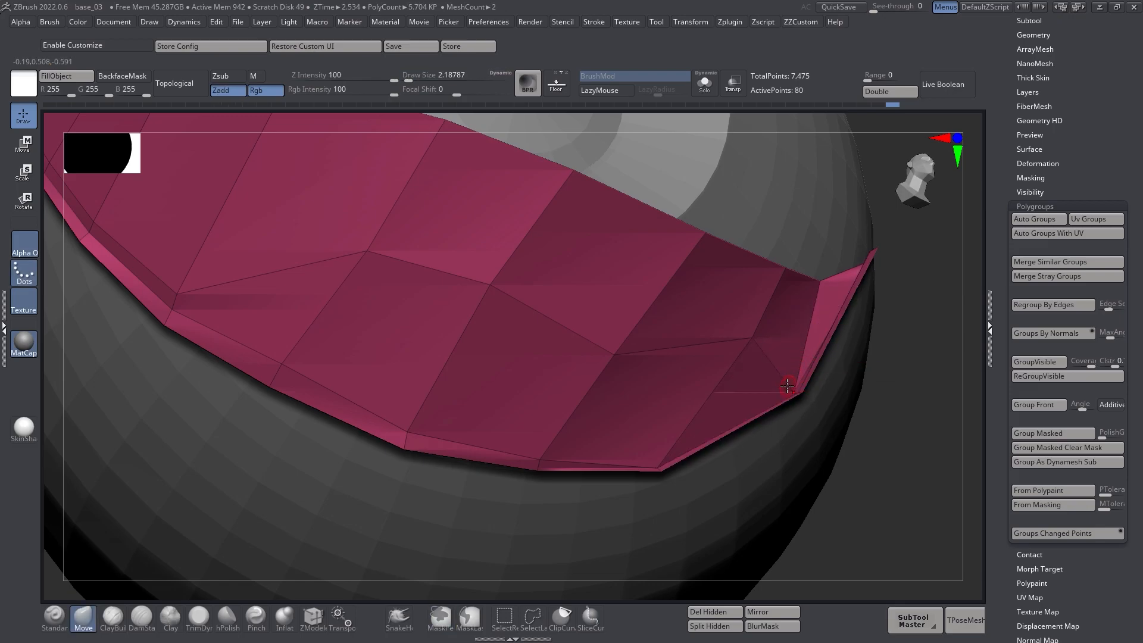
right_drag(791, 382, 794, 414)
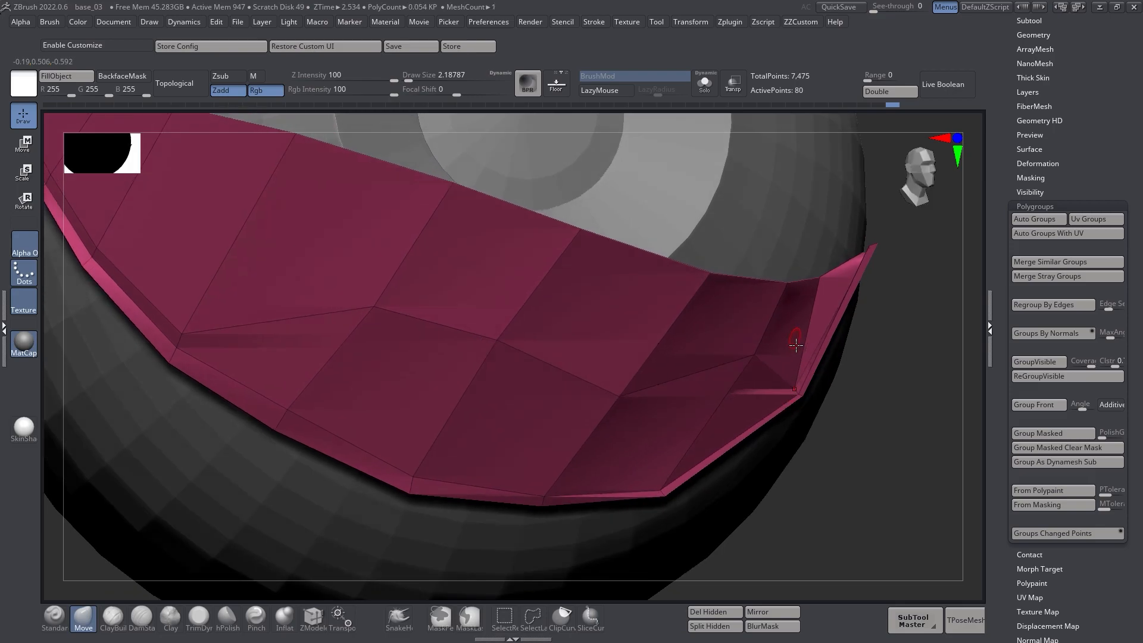
drag(795, 387, 815, 327)
Pull up the remaining edge-loop points towards the lower lid's outer corner
right_drag(824, 344, 677, 375)
drag(483, 411, 541, 297)
right_drag(414, 327, 411, 333)
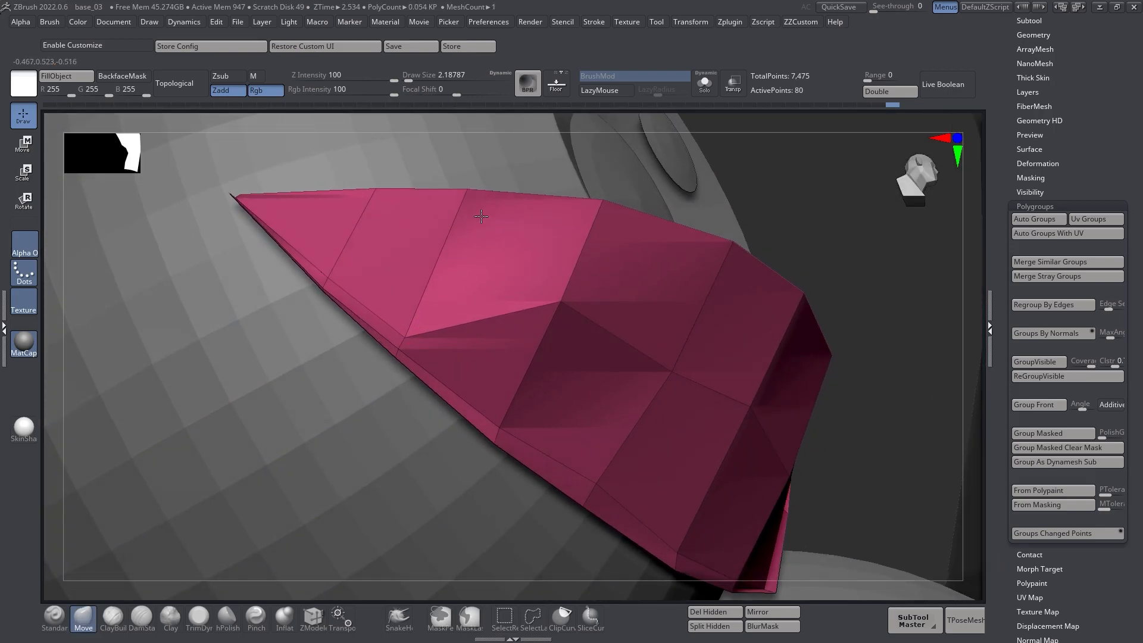
mouse_move(407, 335)
mouse_down()
mouse_move(351, 254)
mouse_move(358, 241)
mouse_up()
Adjust the lower lid's side profile with the Move brush at draw size about 10.5 and Z Intensity 13
mouse_move(519, 317)
right_down()
mouse_move(498, 329)
mouse_move(513, 319)
mouse_move(587, 334)
right_up()
key(s)
drag(600, 339, 605, 340)
right_drag(631, 333, 609, 304)
drag(590, 315, 581, 319)
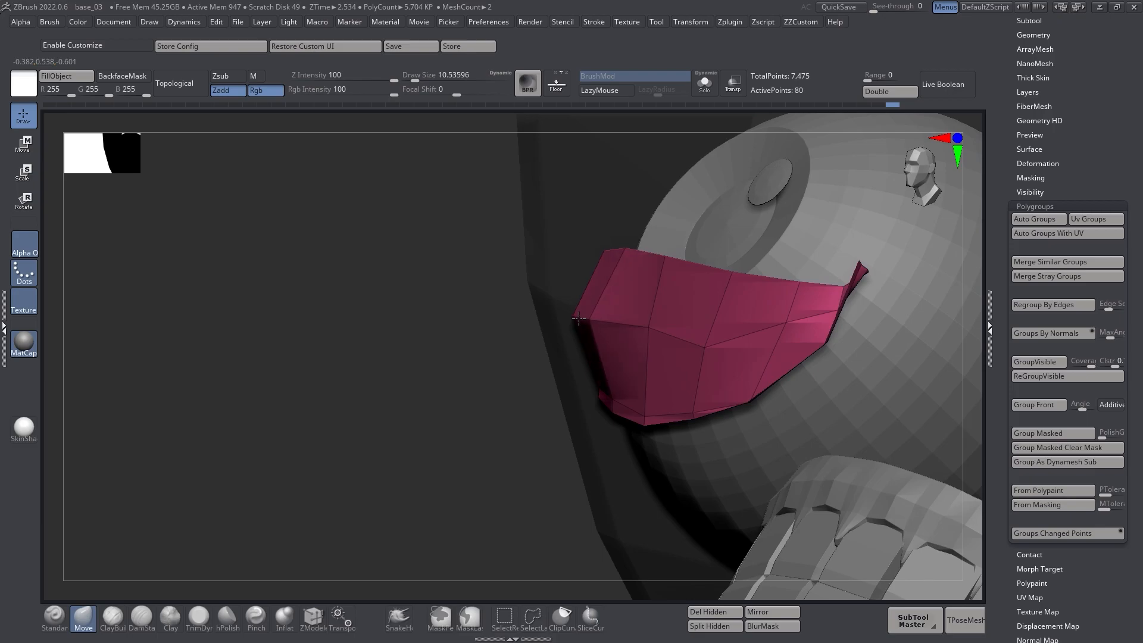
key(space)
drag(696, 377, 635, 377)
right_drag(660, 327, 619, 317)
drag(643, 334, 502, 381)
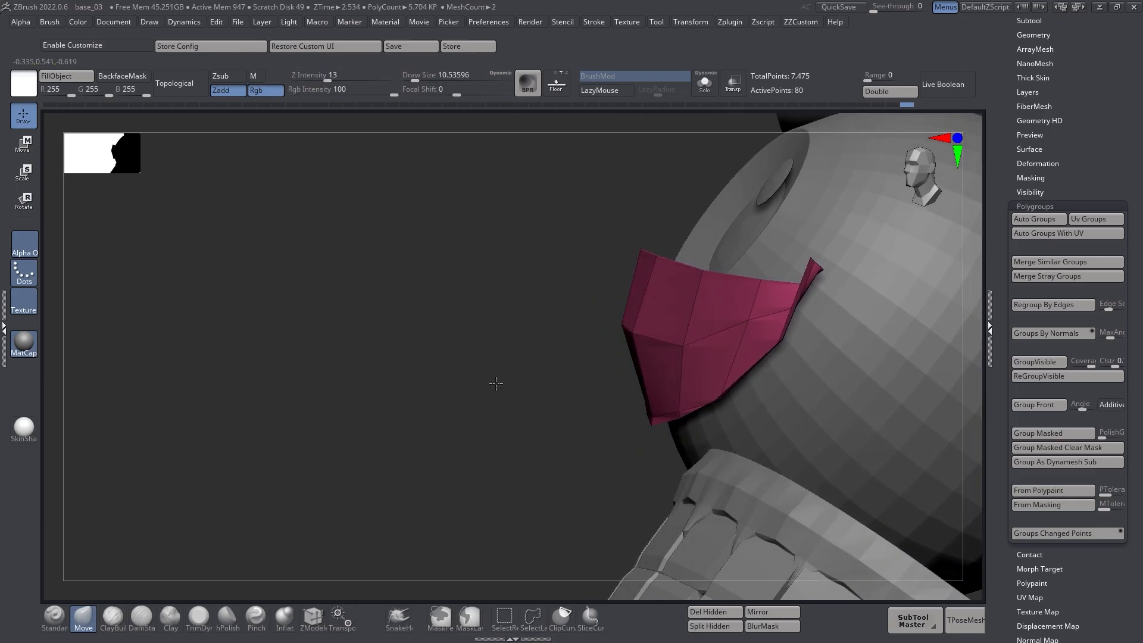
Adjust the Smooth brush's intensity and smooth the lower lid's bulge at a draw size of about 23
mouse_move(657, 343)
right_down()
mouse_move(618, 345)
mouse_move(618, 334)
right_up()
key(s)
click(603, 337)
key(shift+space)
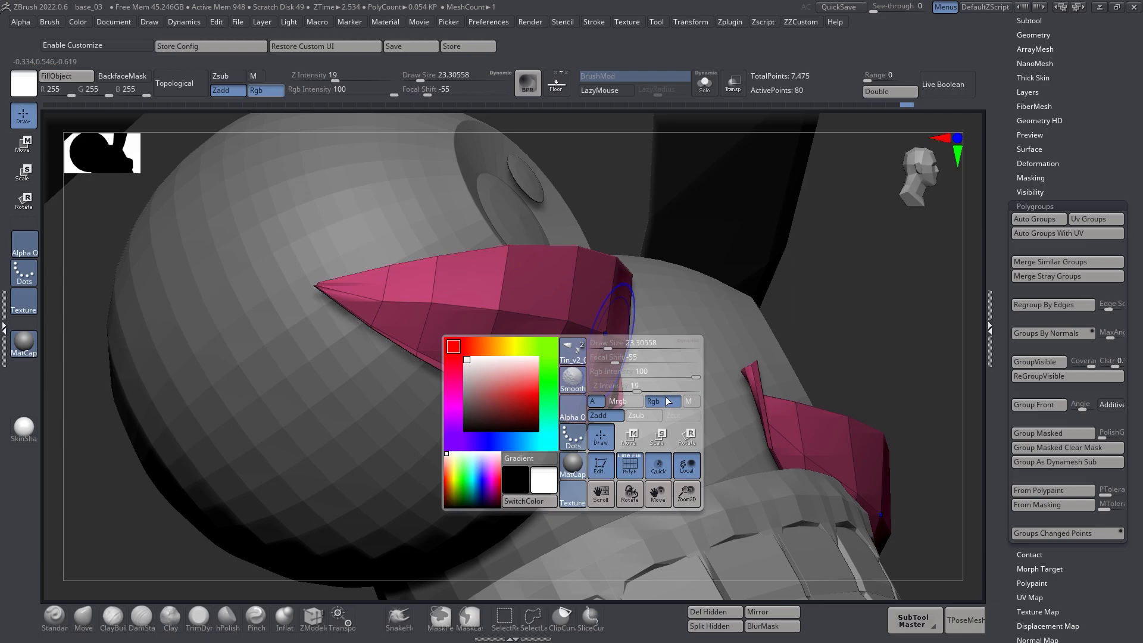
drag(638, 390, 644, 390)
right_drag(589, 331, 600, 331)
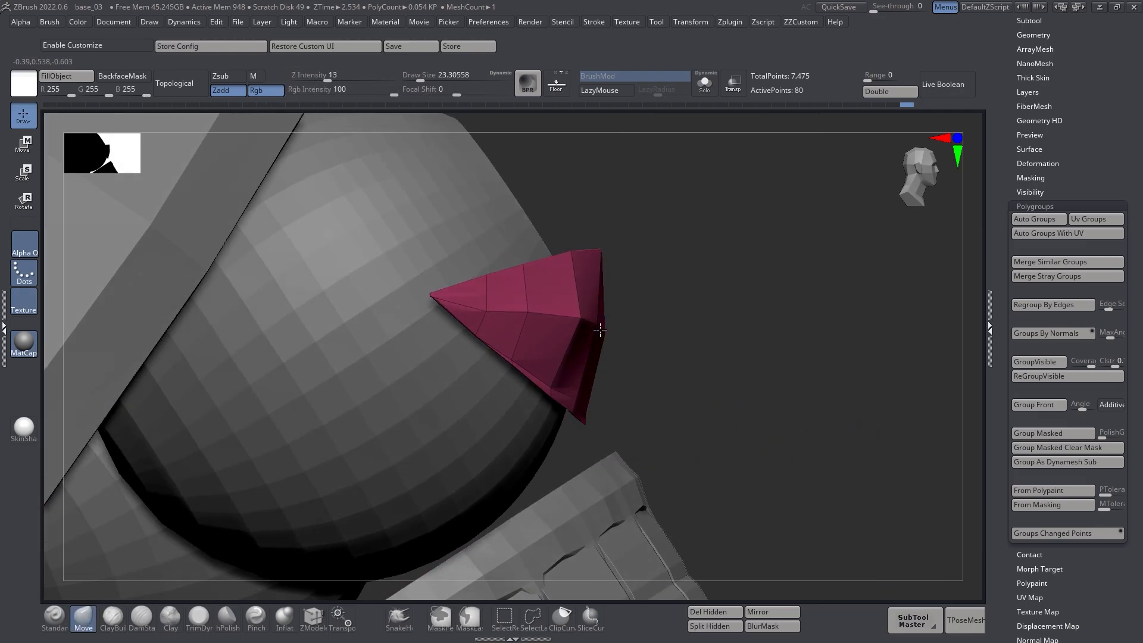
shift+drag(580, 318, 576, 287)
Refine the lower lid's edge loop from the front at a draw size of about 9.4
right_drag(577, 288, 491, 310)
key(s)
click(484, 311)
right_drag(474, 250, 662, 361)
mouse_move(665, 423)
right_down()
mouse_move(881, 316)
mouse_move(762, 332)
mouse_move(735, 314)
mouse_move(740, 276)
mouse_move(774, 299)
mouse_move(674, 308)
right_up()
ctrl+right_drag(674, 309, 656, 350)
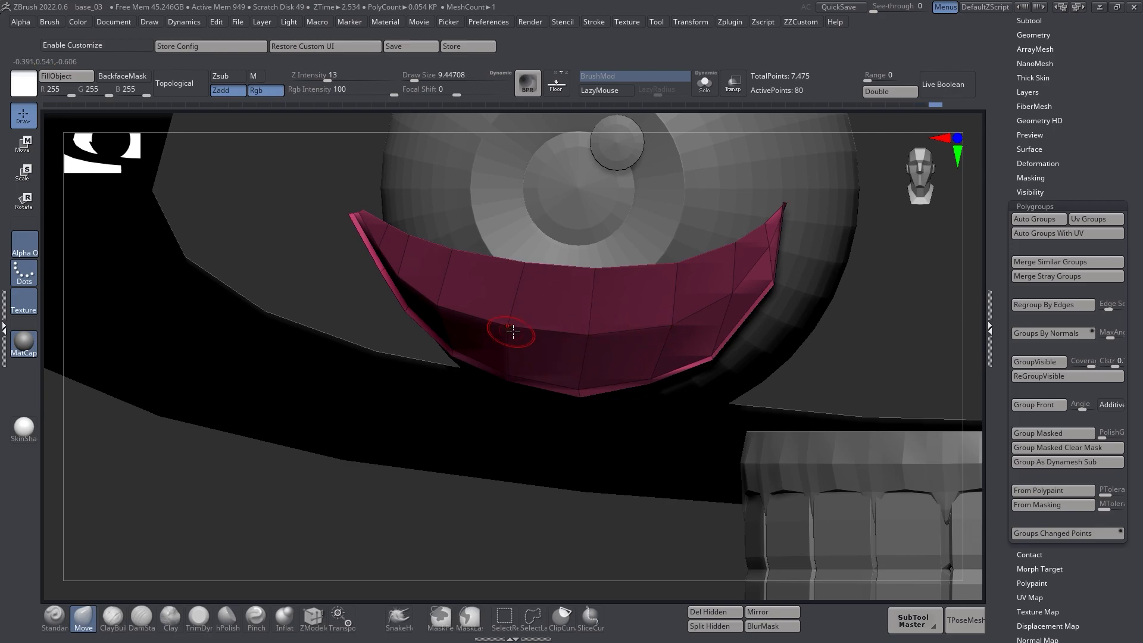
ctrl+right_drag(697, 332, 644, 298)
Unhide the rest of the head and set the draw size to about 46 for working on the upper lid
ctrl+shift+click(381, 405)
right_drag(719, 353, 607, 321)
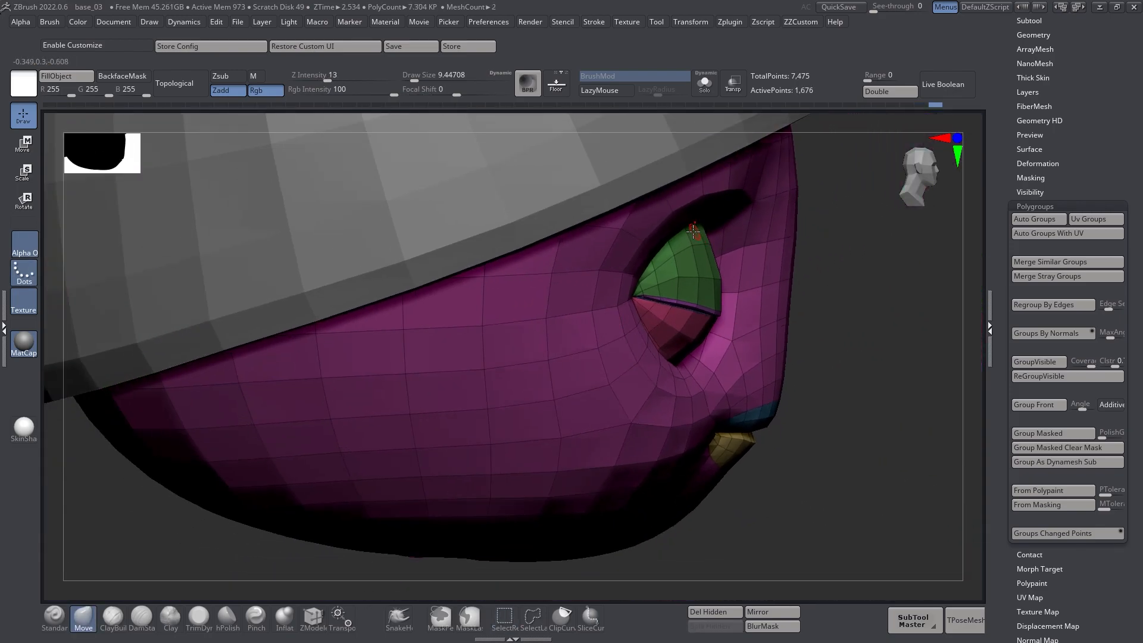
mouse_move(722, 284)
alt+right_down()
mouse_move(662, 332)
mouse_move(666, 342)
alt+right_up()
key(s)
drag(665, 342, 677, 342)
alt+right_drag(691, 345, 668, 301)
ctrl+right_drag(668, 301, 675, 309)
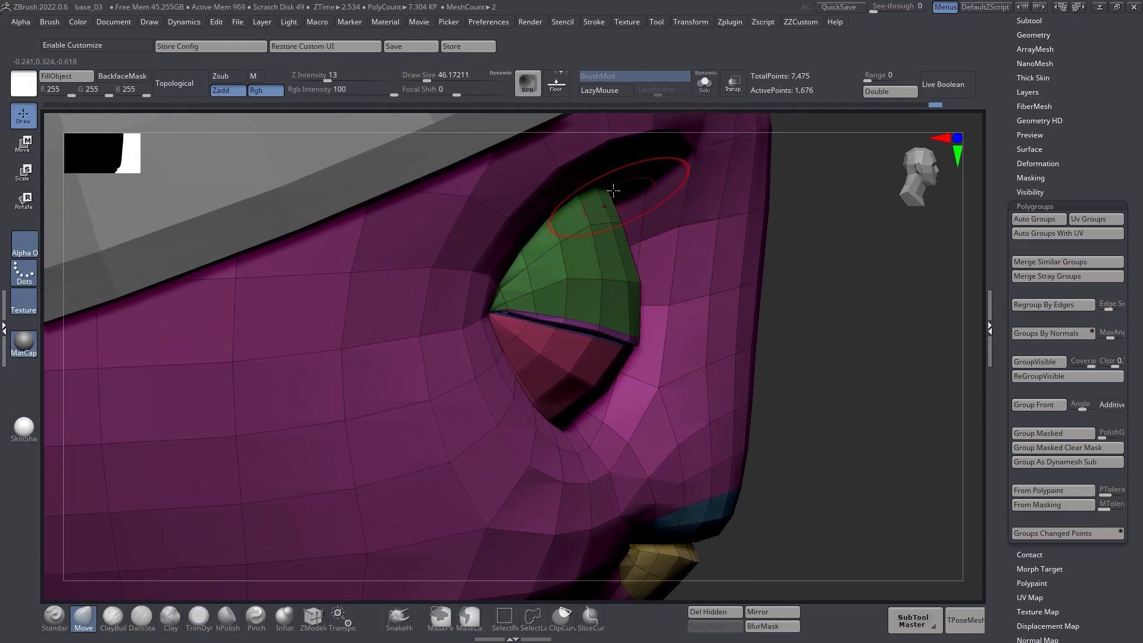
alt+right_drag(536, 250, 566, 250)
alt+right_drag(586, 298, 570, 326)
mouse_move(571, 326)
ctrl+right_down()
mouse_move(589, 377)
mouse_move(589, 364)
ctrl+right_up()
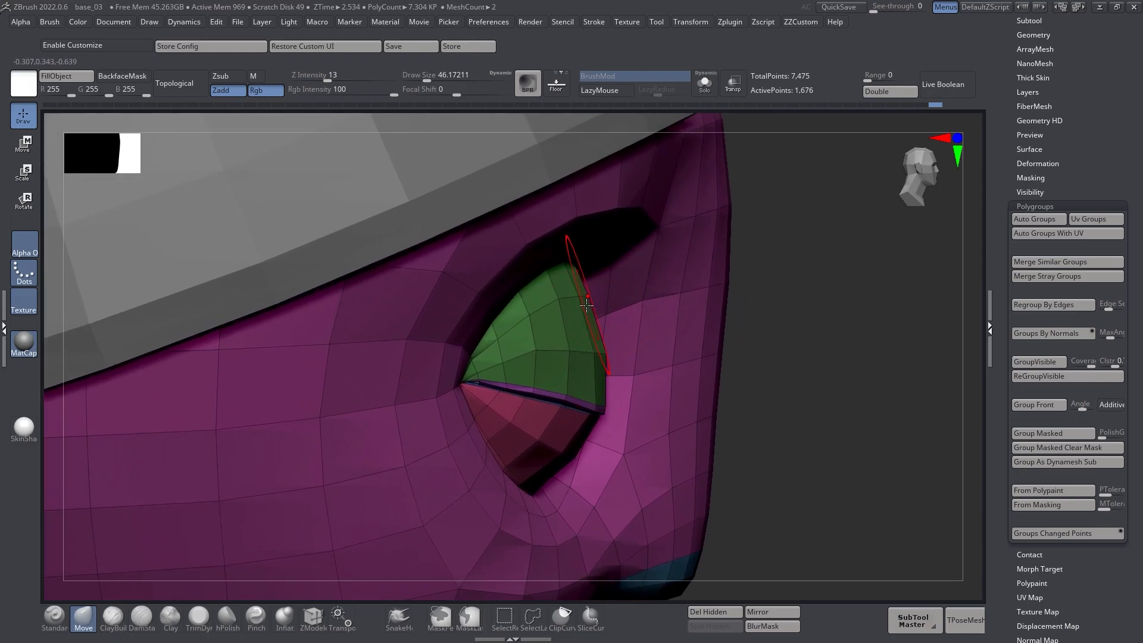
Mask the whole head except the upper-lid polygroup and return to the Move brush
ctrl+shift+click(582, 334)
ctrl+click(795, 357)
ctrl+shift+click(828, 365)
ctrl+click(832, 367)
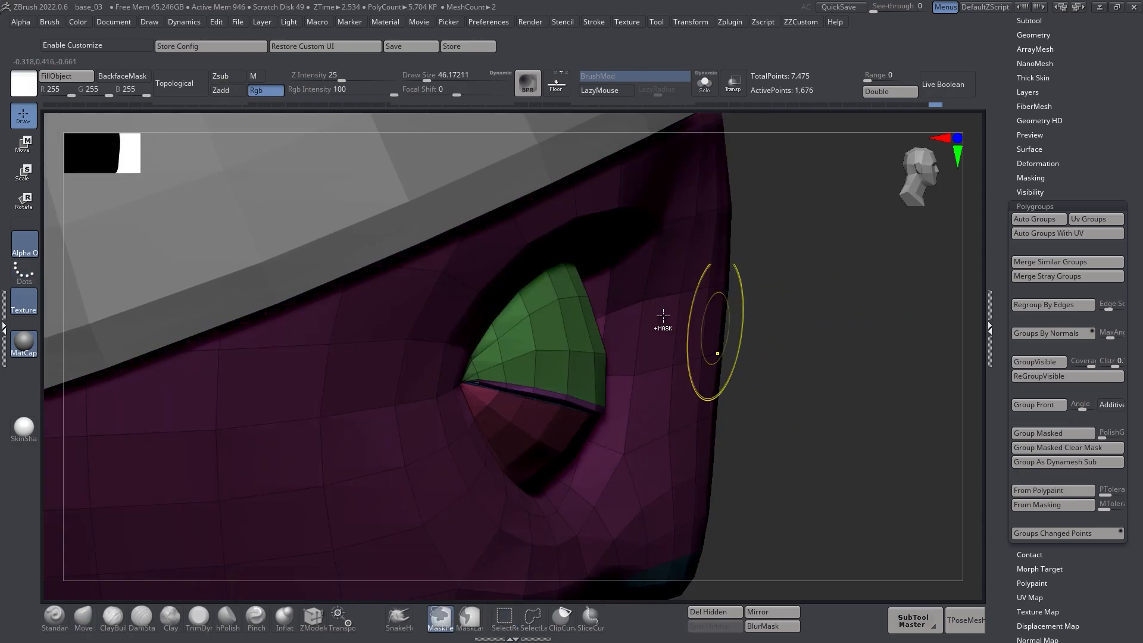
key(b)
key(m)
key(v)
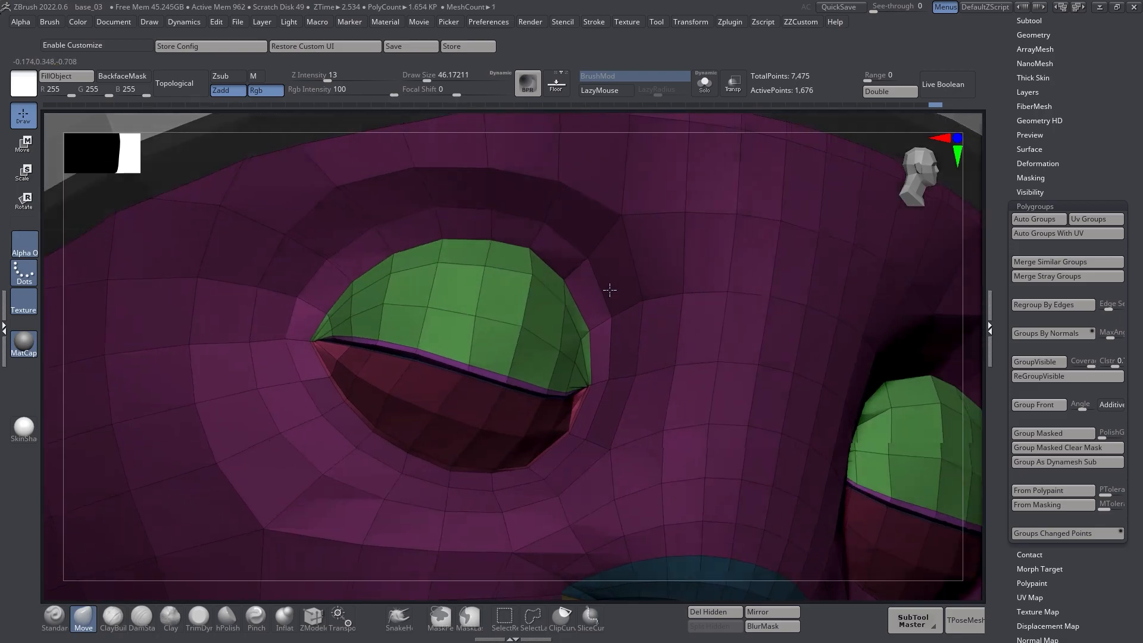
Smooth the upper lid's surface at a draw size of about 31 and clear the mask
right_drag(607, 288, 545, 315)
key(s)
drag(545, 315, 552, 308)
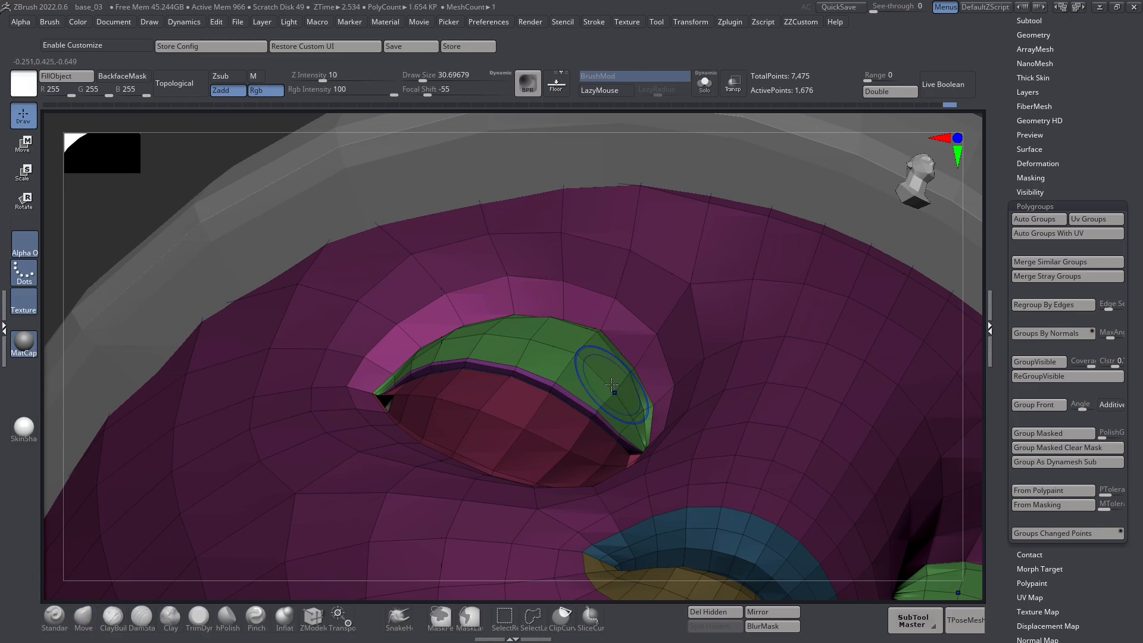
mouse_move(581, 353)
right_down()
mouse_move(495, 313)
mouse_move(461, 332)
mouse_move(685, 405)
mouse_move(758, 413)
mouse_move(739, 429)
right_up()
alt+right_drag(622, 443, 633, 361)
ctrl+right_drag(633, 361, 628, 432)
Adjust the lid rim near the outer eye corner at a draw size of about 7.5
key(s)
drag(517, 333, 510, 333)
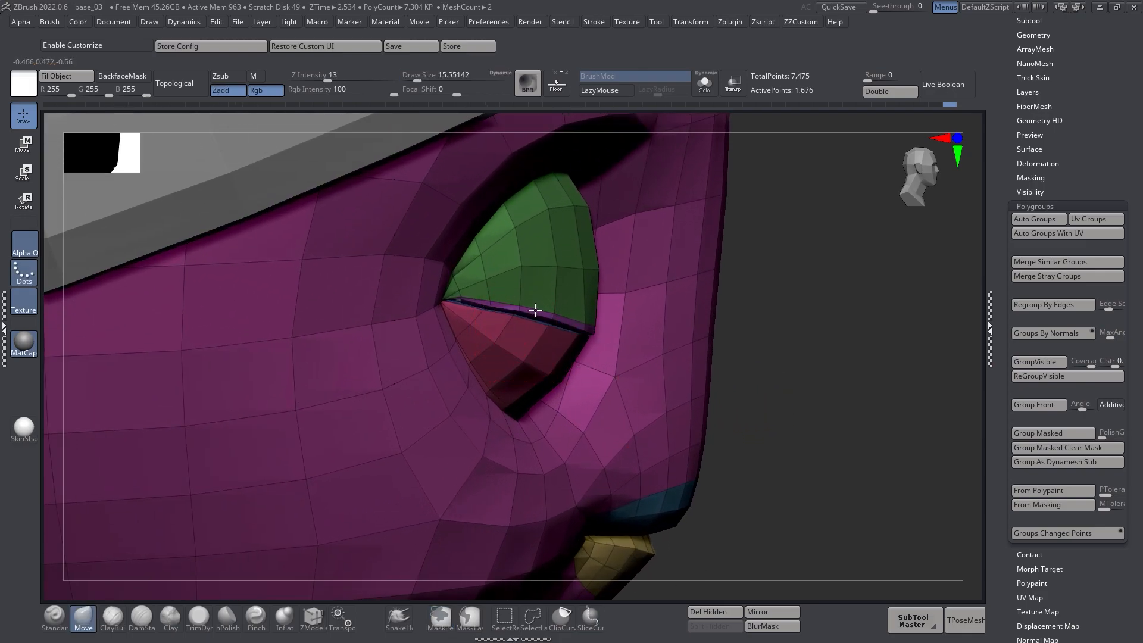
right_drag(564, 363, 447, 351)
mouse_move(519, 337)
right_down()
mouse_move(556, 380)
mouse_move(497, 370)
mouse_move(589, 383)
mouse_move(598, 343)
right_up()
key(s)
drag(481, 315, 468, 362)
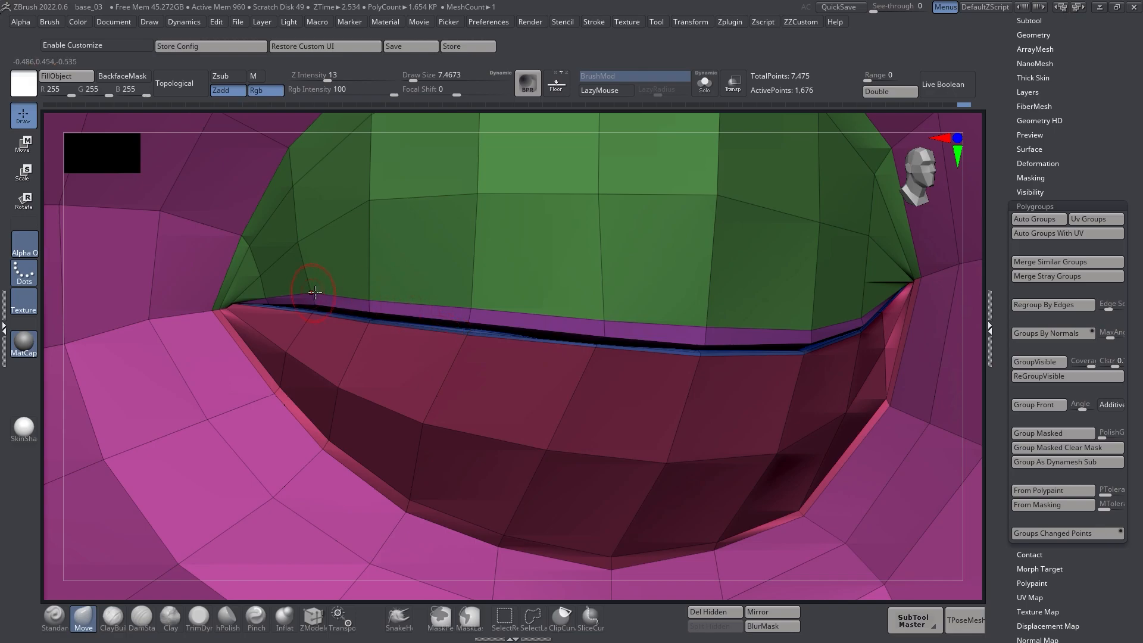
Smooth the lower lid beside the outer eye corner at a draw size of about 17
mouse_move(645, 333)
shift+right_down()
mouse_move(655, 319)
mouse_move(598, 352)
mouse_move(627, 340)
shift+right_up()
mouse_move(557, 353)
alt+right_down()
mouse_move(533, 365)
mouse_move(523, 351)
alt+right_up()
mouse_move(523, 351)
right_down()
mouse_move(562, 377)
mouse_move(485, 369)
mouse_move(532, 350)
right_up()
ctrl+right_drag(533, 350, 467, 385)
key(s)
click(428, 398)
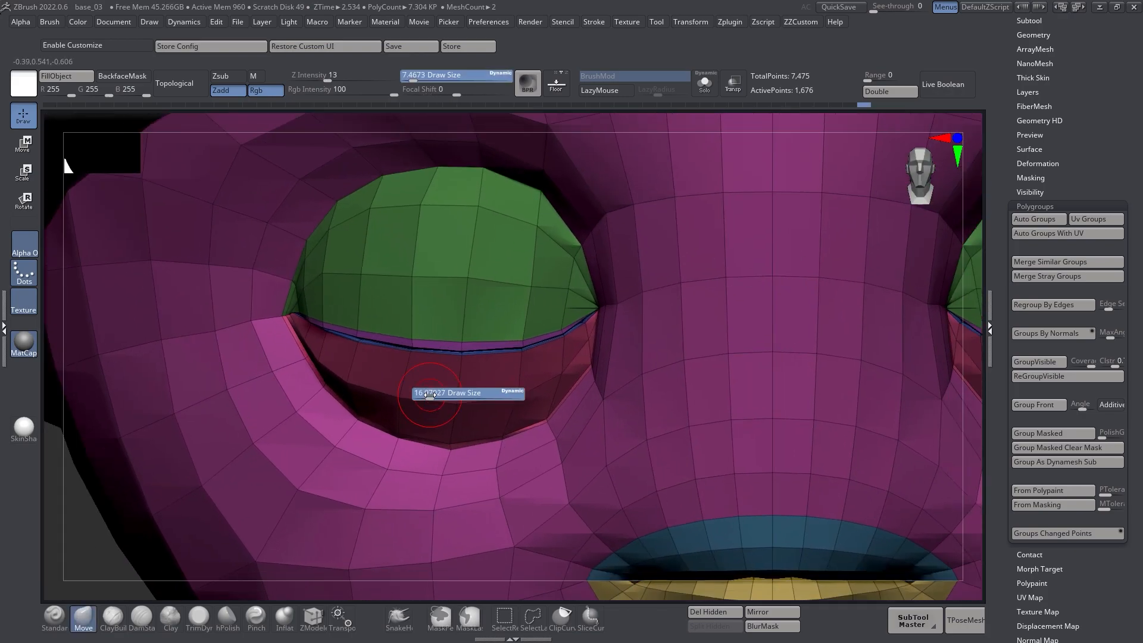
mouse_move(382, 383)
right_down()
mouse_move(360, 375)
mouse_move(376, 364)
right_up()
shift+drag(331, 387, 326, 384)
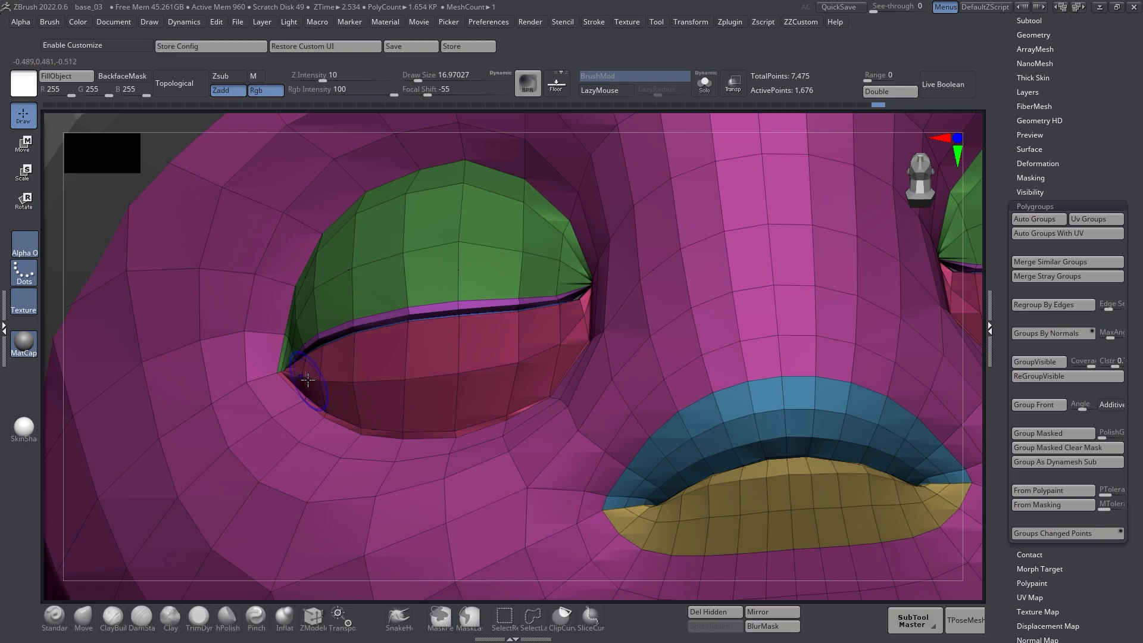
Smooth the lower lid towards its inner side and turn off the polyframe display
mouse_move(468, 377)
right_down()
mouse_move(439, 372)
mouse_move(462, 395)
mouse_move(468, 379)
mouse_move(518, 361)
right_up()
shift+drag(515, 361, 520, 371)
mouse_move(530, 369)
right_down()
mouse_move(510, 381)
mouse_move(492, 350)
right_up()
key(shift+f)
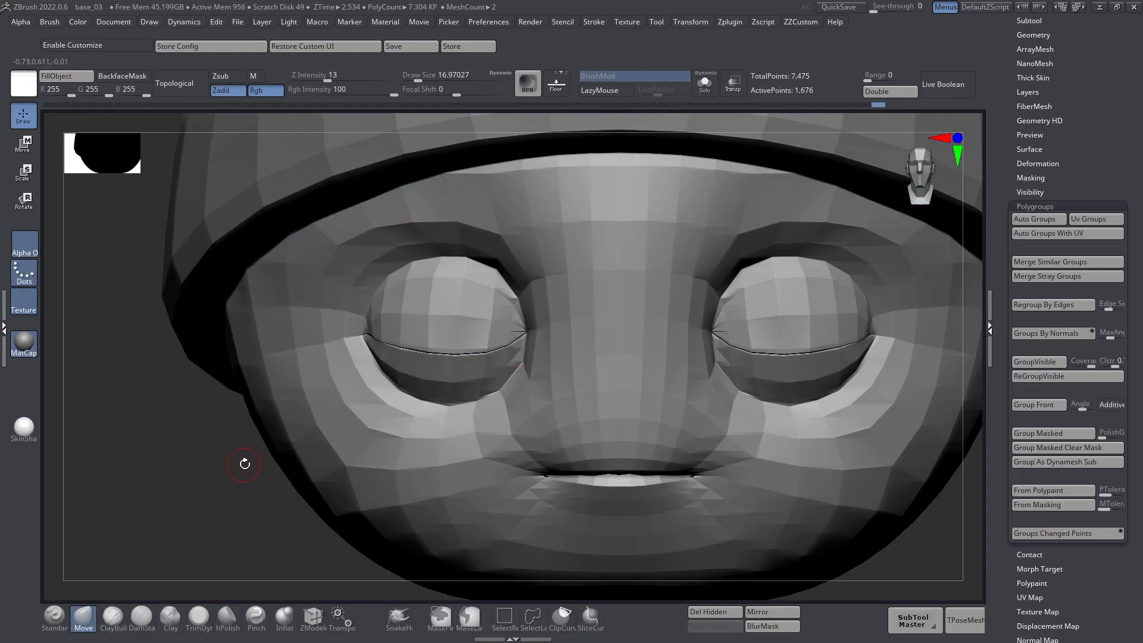
Preview the eyelids with dynamic subdivision, isolating an eyelid polygroup and unhiding the full head again
key(d)
click(570, 218)
ctrl+right_drag(509, 365, 520, 289)
ctrl+right_drag(587, 337, 630, 368)
right_drag(464, 345, 553, 333)
alt+right_drag(450, 298, 438, 345)
ctrl+right_drag(438, 346, 446, 411)
ctrl+shift+click(442, 369)
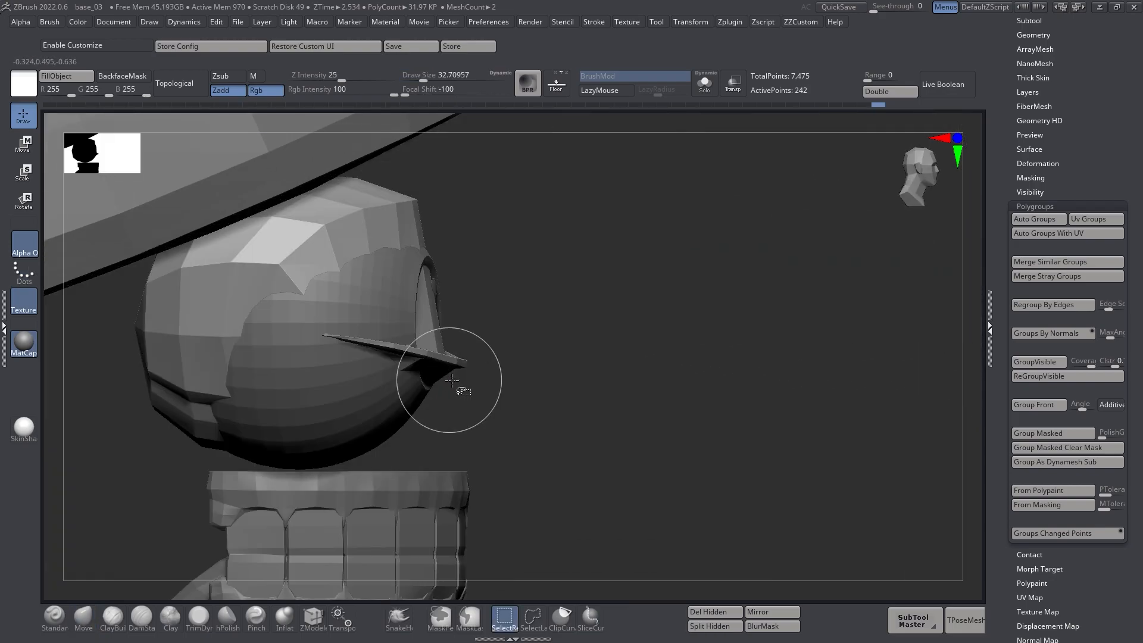
right_drag(546, 359, 458, 347)
ctrl+shift+click(917, 424)
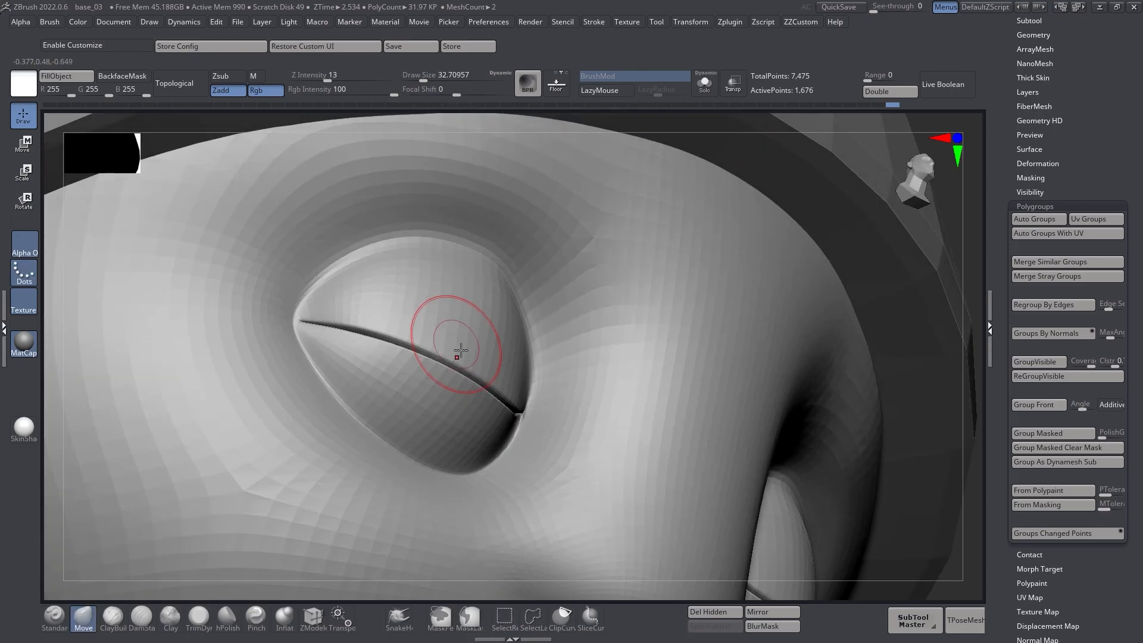
Isolate the lower lid to check its shape, turn on the polyframe display and unhide the whole head
ctrl+shift+click(442, 386)
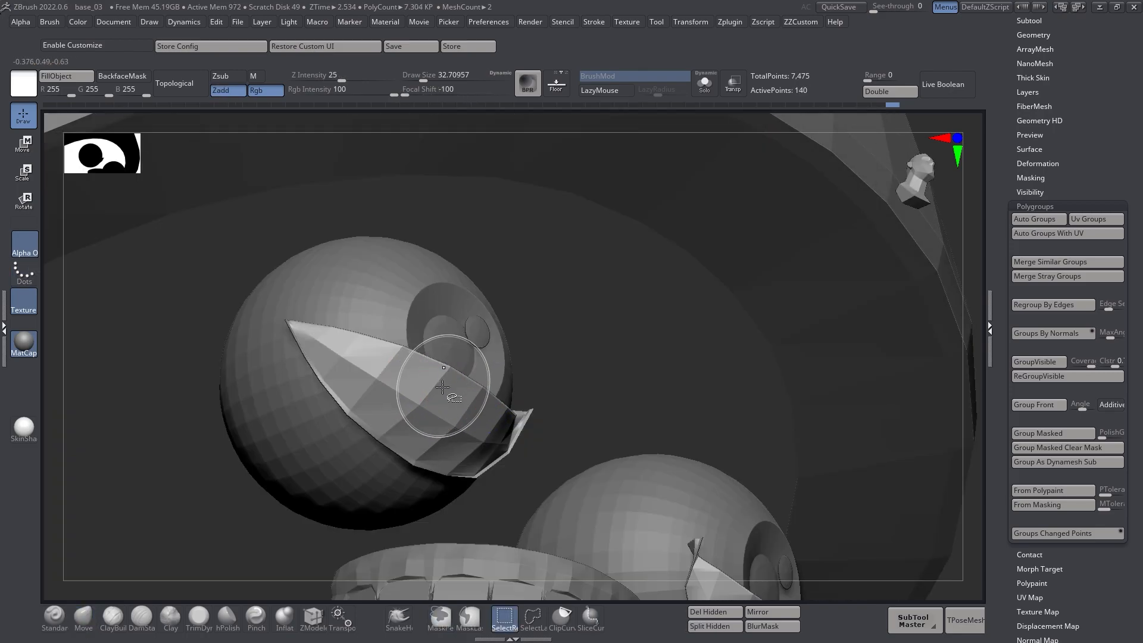
mouse_move(453, 393)
right_down()
mouse_move(427, 425)
mouse_move(351, 425)
right_up()
key(shift+f)
ctrl+shift+click(343, 426)
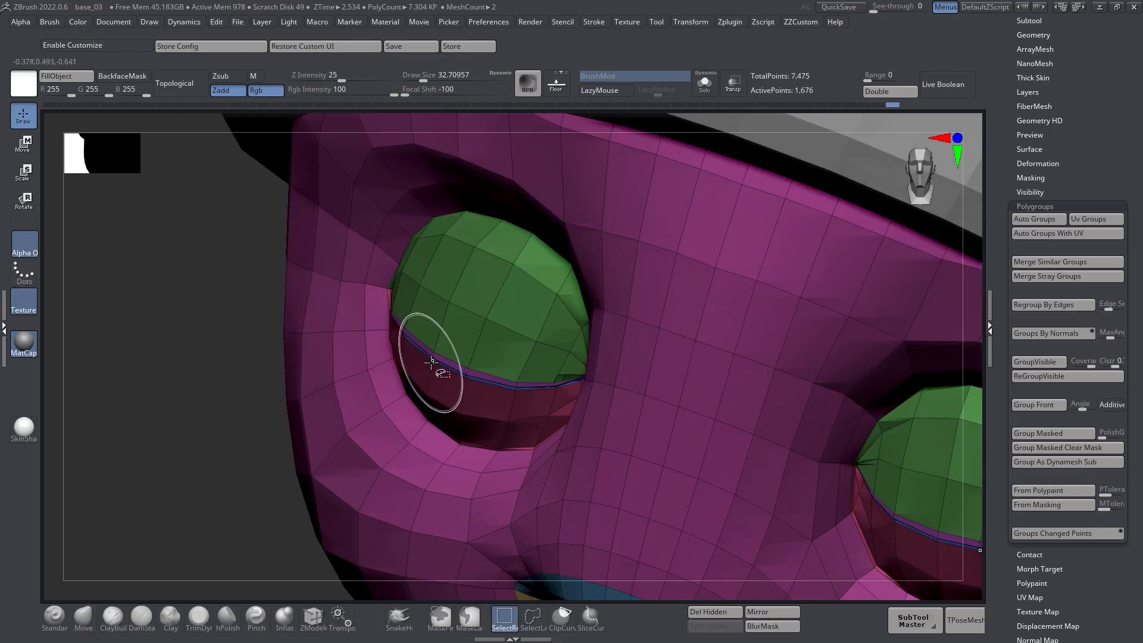
Mask everything except the lower-lid polygroup and set the Move brush to a draw size of about 65
ctrl+shift+click(432, 362)
mouse_move(439, 396)
right_down()
mouse_move(366, 436)
mouse_move(495, 382)
mouse_move(655, 391)
mouse_move(608, 335)
mouse_move(584, 388)
mouse_move(565, 361)
right_up()
ctrl+shift+click(368, 443)
key(b)
key(m)
key(v)
key(bracketright)
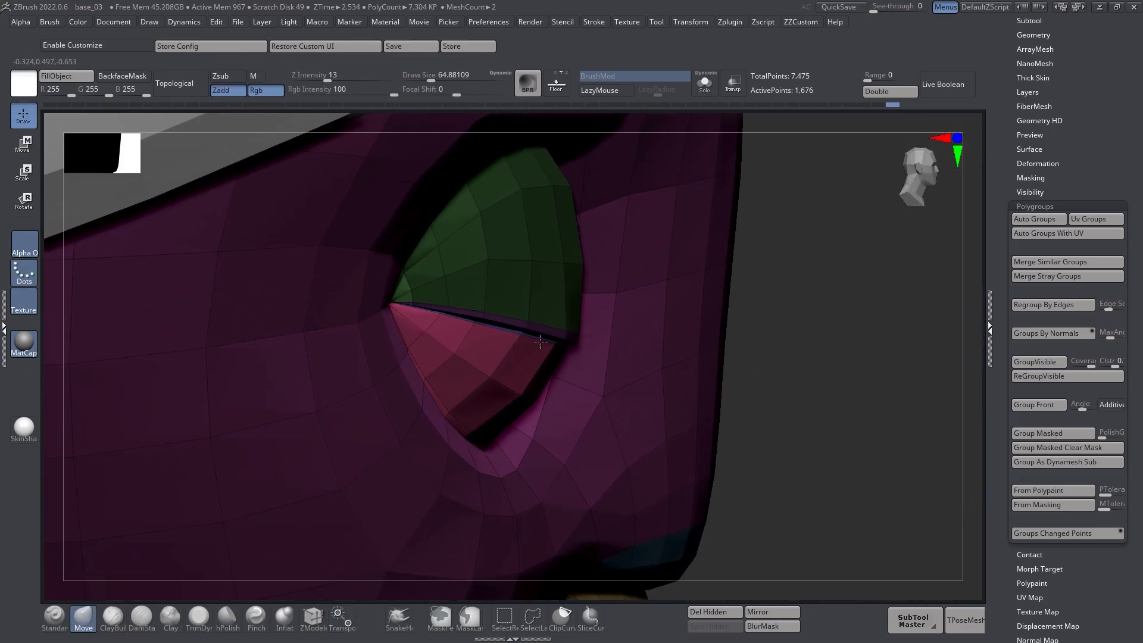
Reduce the Move brush's draw size to about 44 and adjust the lower lid in profile
mouse_move(503, 332)
right_down()
mouse_move(576, 398)
mouse_move(575, 341)
right_up()
key(s)
drag(575, 341, 569, 340)
mouse_move(514, 359)
right_down()
mouse_move(607, 390)
mouse_move(566, 344)
mouse_move(618, 421)
mouse_move(705, 392)
mouse_move(661, 405)
mouse_move(655, 453)
mouse_move(676, 484)
mouse_move(646, 370)
mouse_move(573, 372)
mouse_move(620, 388)
mouse_move(688, 370)
mouse_move(860, 388)
mouse_move(770, 391)
right_up()
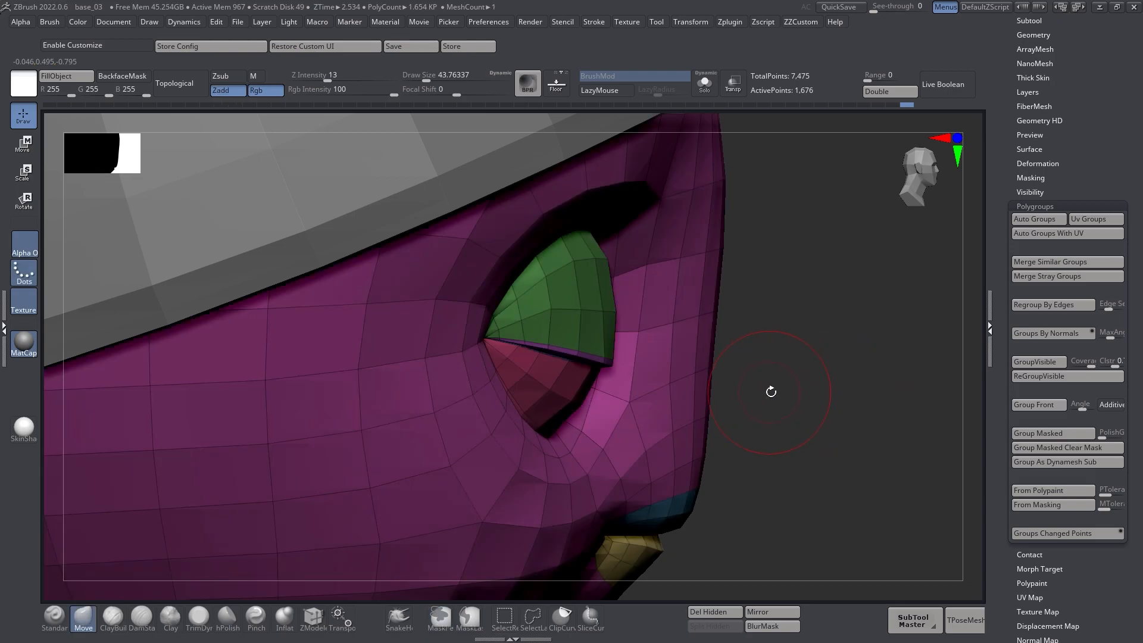
Preview the closed eyelids with dynamic subdivision, turn off the polyframe display and select the Move brush
key(d)
key(shift+f)
key(b)
key(m)
key(v)
mouse_move(643, 378)
right_down()
mouse_move(541, 360)
mouse_move(712, 362)
mouse_move(686, 331)
mouse_move(554, 331)
mouse_move(593, 389)
right_up()
alt+right_drag(506, 346, 350, 352)
alt+right_drag(464, 342, 539, 335)
mouse_move(539, 336)
ctrl+right_down()
mouse_move(543, 368)
mouse_move(526, 360)
mouse_move(533, 388)
mouse_move(540, 352)
mouse_move(498, 365)
mouse_move(437, 354)
ctrl+right_up()
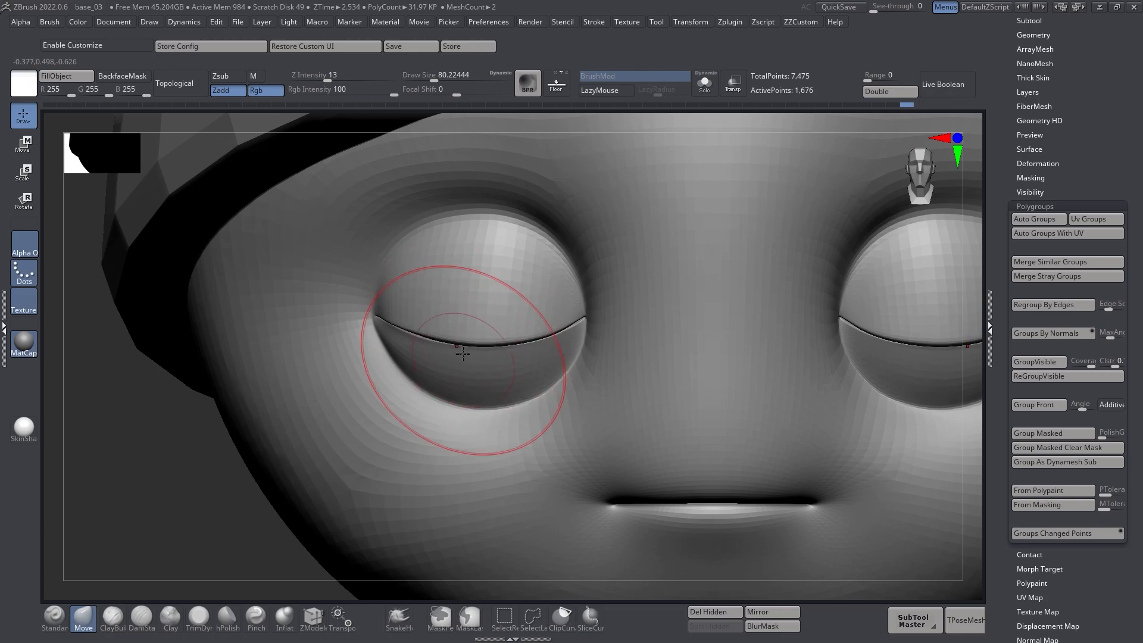
right_drag(462, 355, 412, 342)
drag(384, 337, 386, 333)
key(ctrl+z)
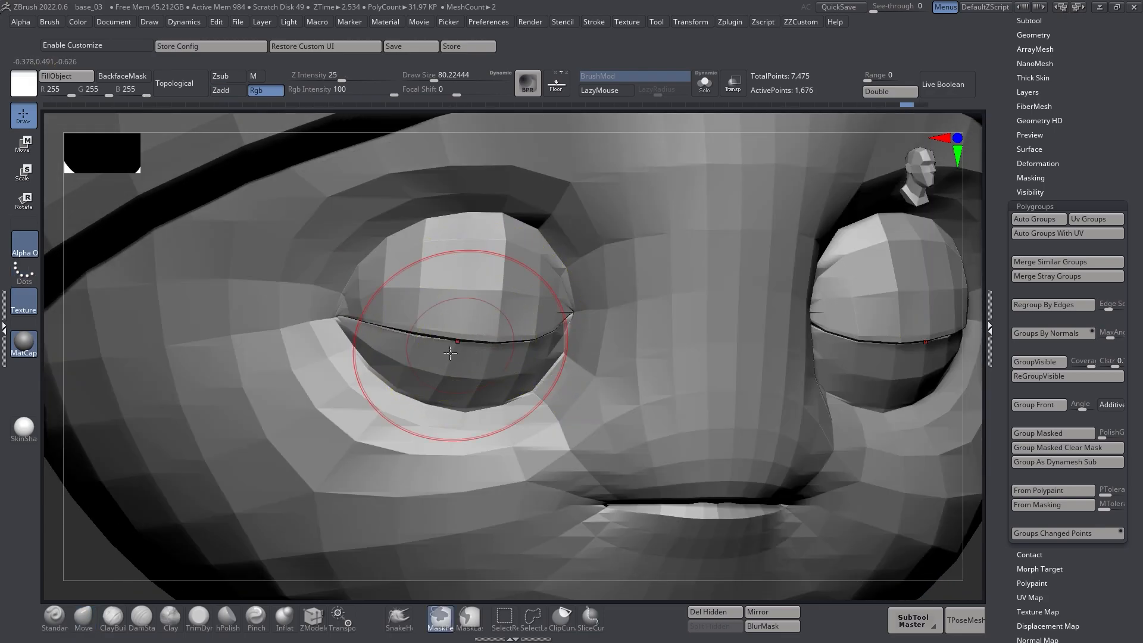
Refine the outer eye corner and lid line on the unsubdivided mesh with a draw size of about 18
key(s)
drag(451, 355, 446, 356)
key(ctrl)
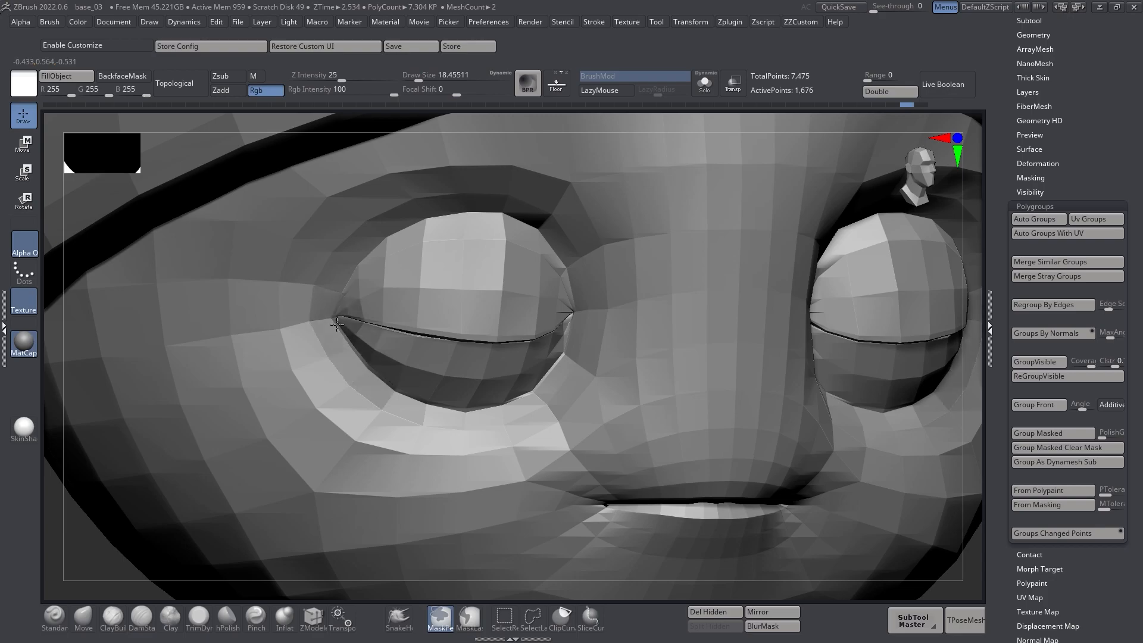
mouse_move(351, 348)
right_down()
mouse_move(467, 426)
mouse_move(558, 373)
mouse_move(518, 348)
right_up()
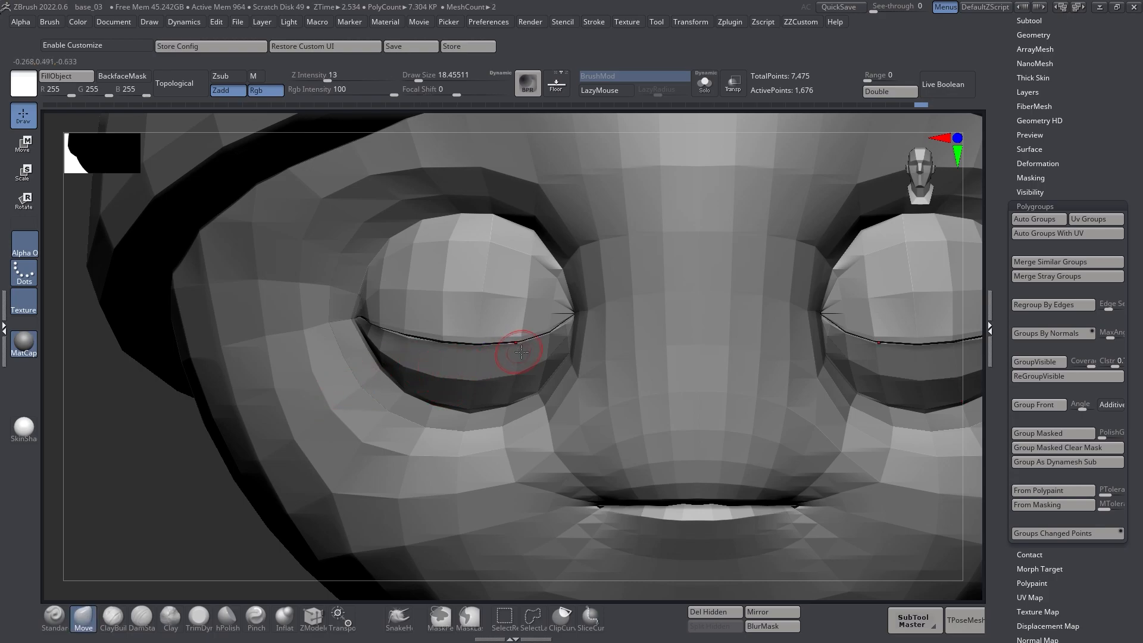
key(shift+d)
mouse_move(455, 341)
right_down()
mouse_move(430, 343)
mouse_move(475, 352)
right_up()
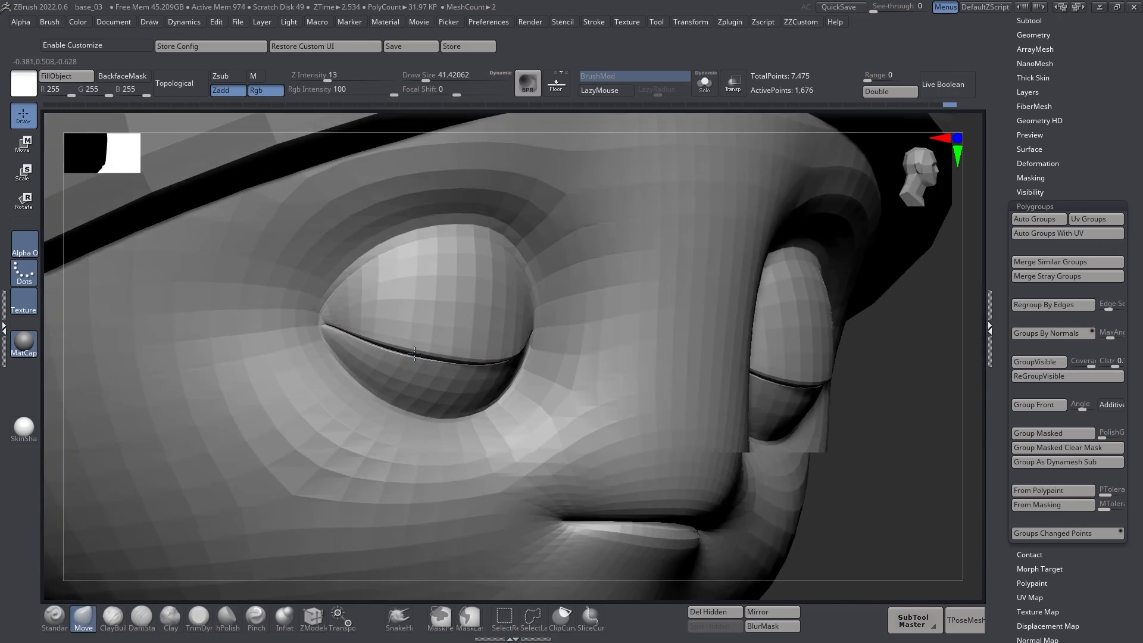
Set the Move brush's draw size to about 49 and adjust the closed lids, checking them from front and side
key(s)
drag(440, 358, 451, 358)
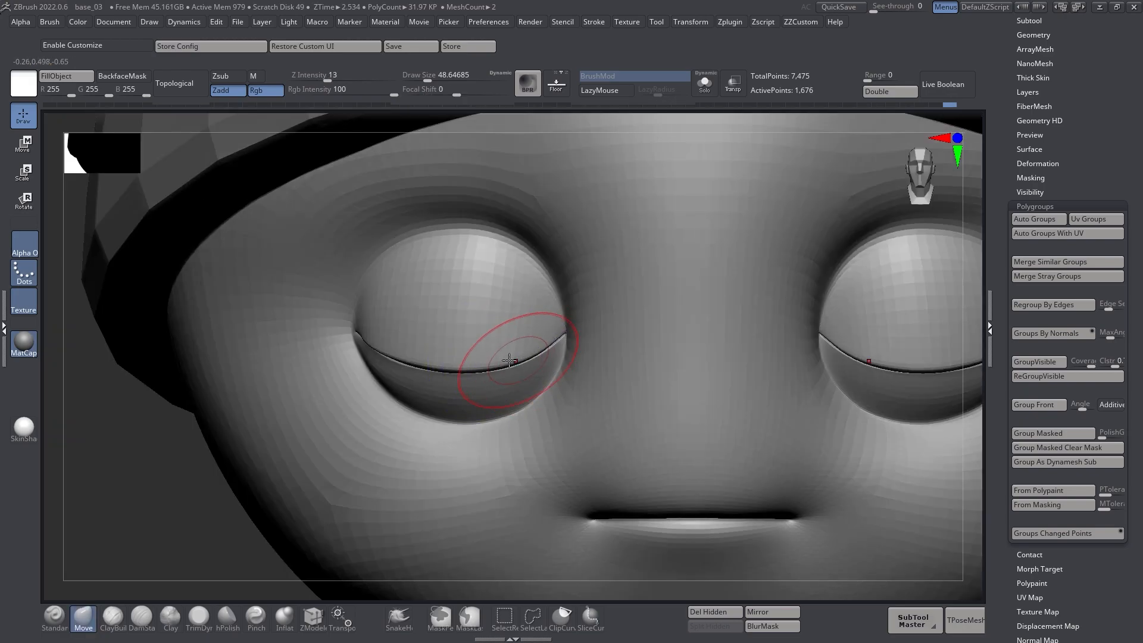
drag(488, 271, 488, 256)
mouse_move(440, 357)
right_down()
mouse_move(539, 363)
mouse_move(527, 313)
right_up()
ctrl+right_drag(513, 364, 521, 453)
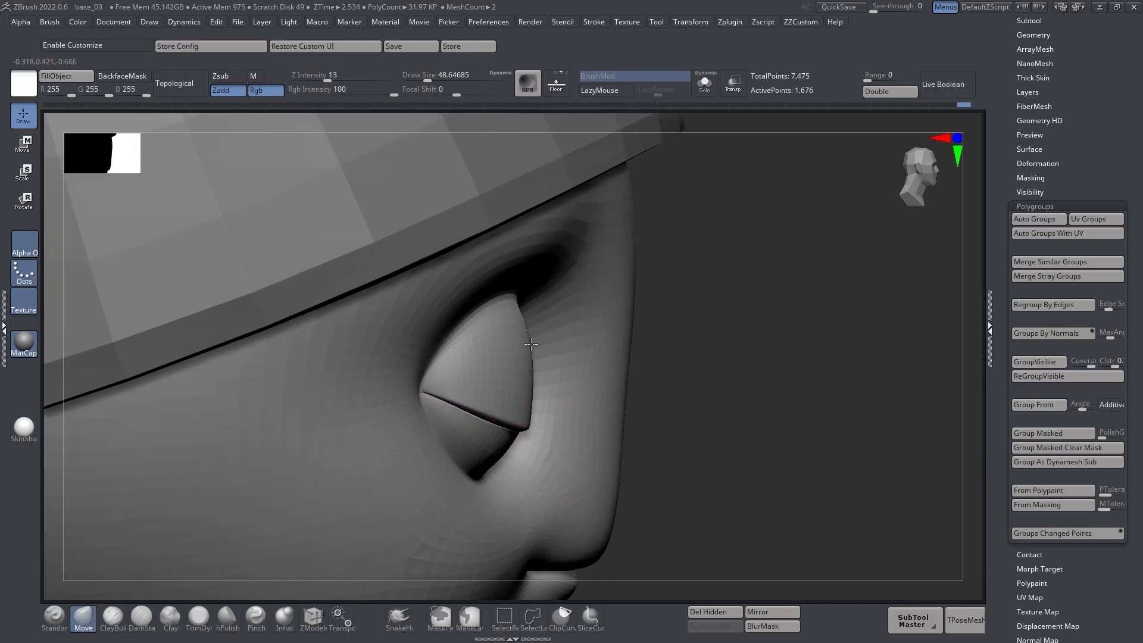
right_drag(534, 378, 423, 336)
mouse_move(364, 313)
right_down()
mouse_move(303, 318)
mouse_move(493, 331)
mouse_move(496, 345)
mouse_move(470, 288)
mouse_move(437, 304)
mouse_move(441, 351)
mouse_move(474, 357)
mouse_move(493, 301)
mouse_move(383, 370)
mouse_move(396, 462)
mouse_move(467, 411)
mouse_move(428, 349)
mouse_move(437, 339)
right_up()
mouse_move(438, 339)
right_down()
mouse_move(489, 368)
mouse_move(531, 464)
mouse_move(483, 393)
mouse_move(503, 371)
mouse_move(521, 375)
mouse_move(510, 377)
mouse_move(525, 349)
mouse_move(584, 335)
mouse_move(553, 375)
right_up()
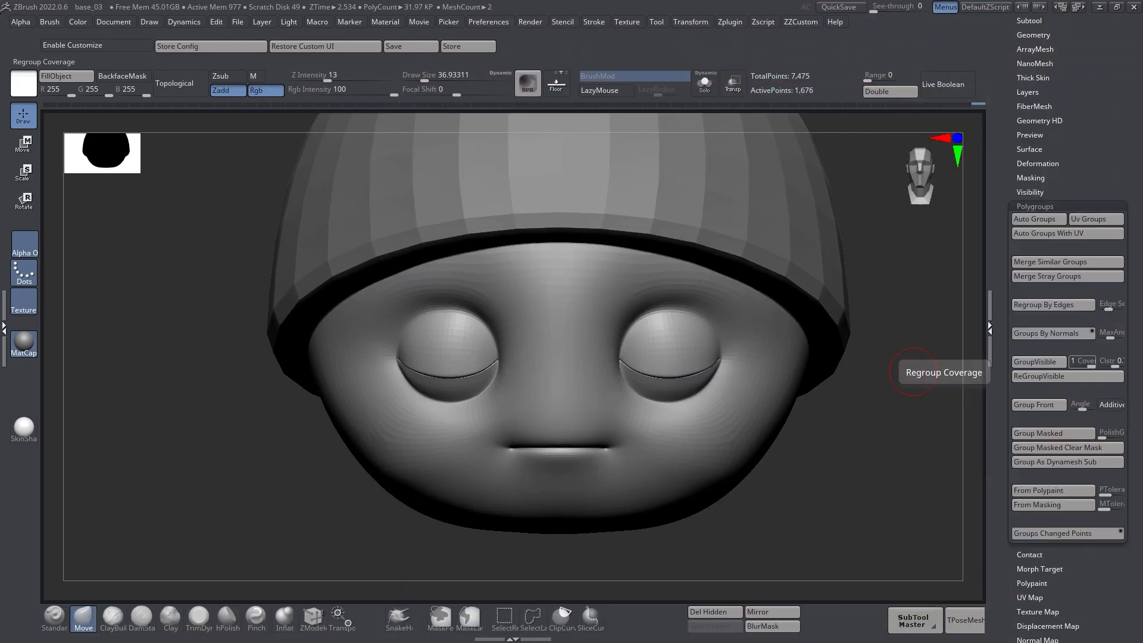
Turn on the polyframe display and mask everything except the upper lid and its rim polygroup
mouse_move(464, 381)
right_down()
mouse_move(562, 380)
mouse_move(497, 339)
mouse_move(477, 358)
mouse_move(493, 416)
mouse_move(457, 374)
right_up()
right_click(559, 381)
ctrl+shift+click(457, 375)
ctrl+shift+click(455, 398)
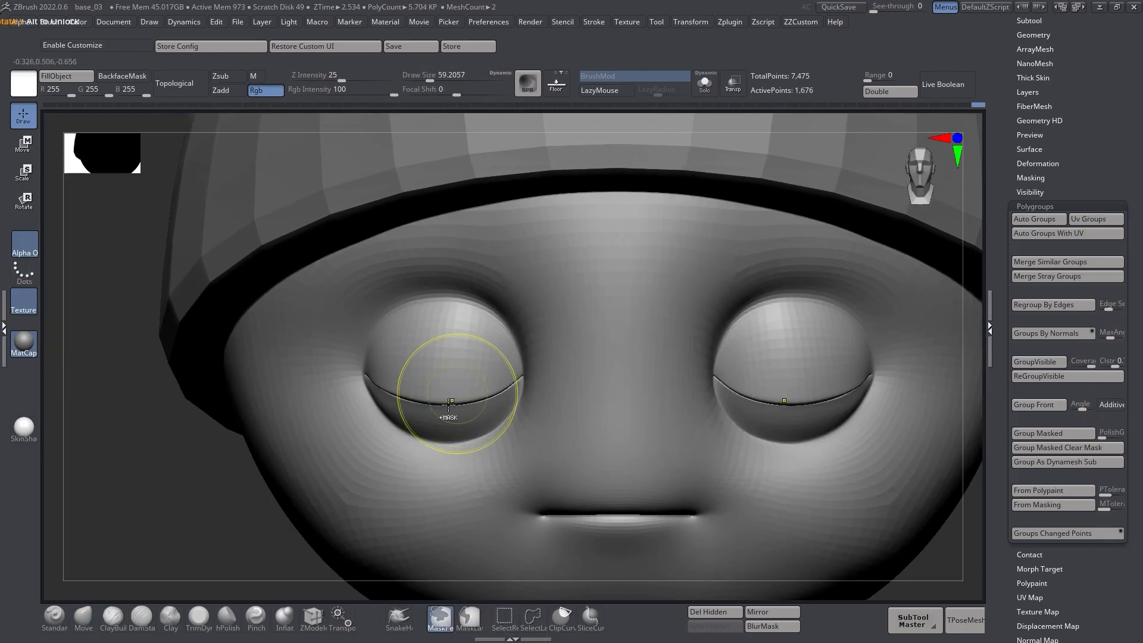
key(shift+f)
mouse_move(433, 388)
alt+right_down()
mouse_move(482, 369)
mouse_move(529, 386)
mouse_move(509, 395)
mouse_move(522, 410)
mouse_move(445, 383)
alt+right_up()
ctrl+shift+click(482, 359)
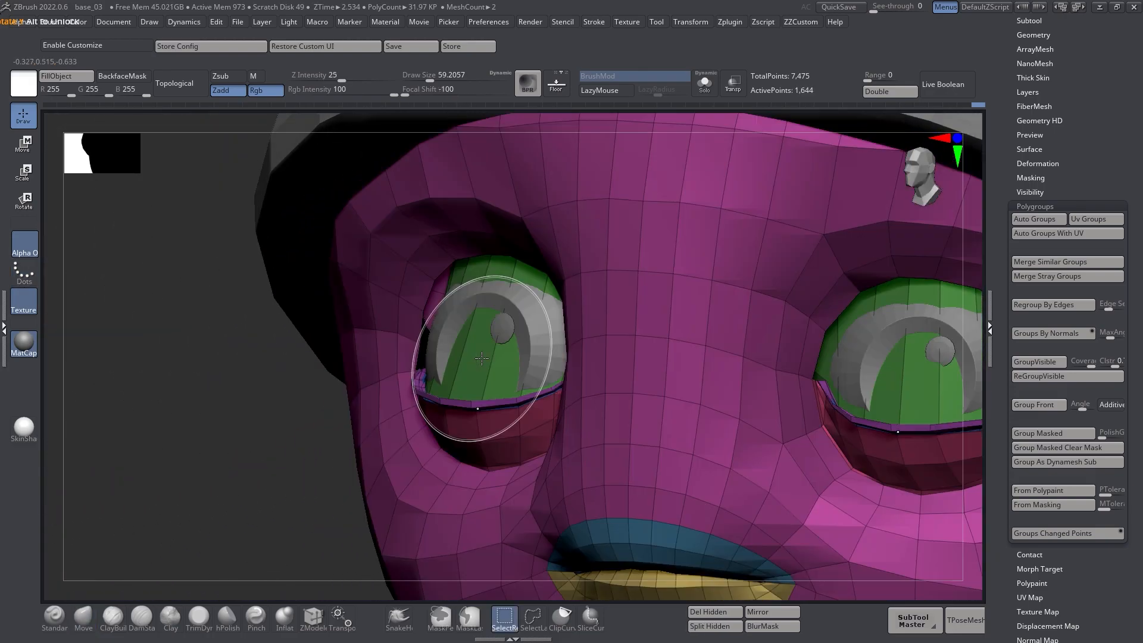
ctrl+shift+click(458, 403)
ctrl+shift+click(477, 378)
right_drag(164, 506, 209, 512)
ctrl+shift+click(214, 506)
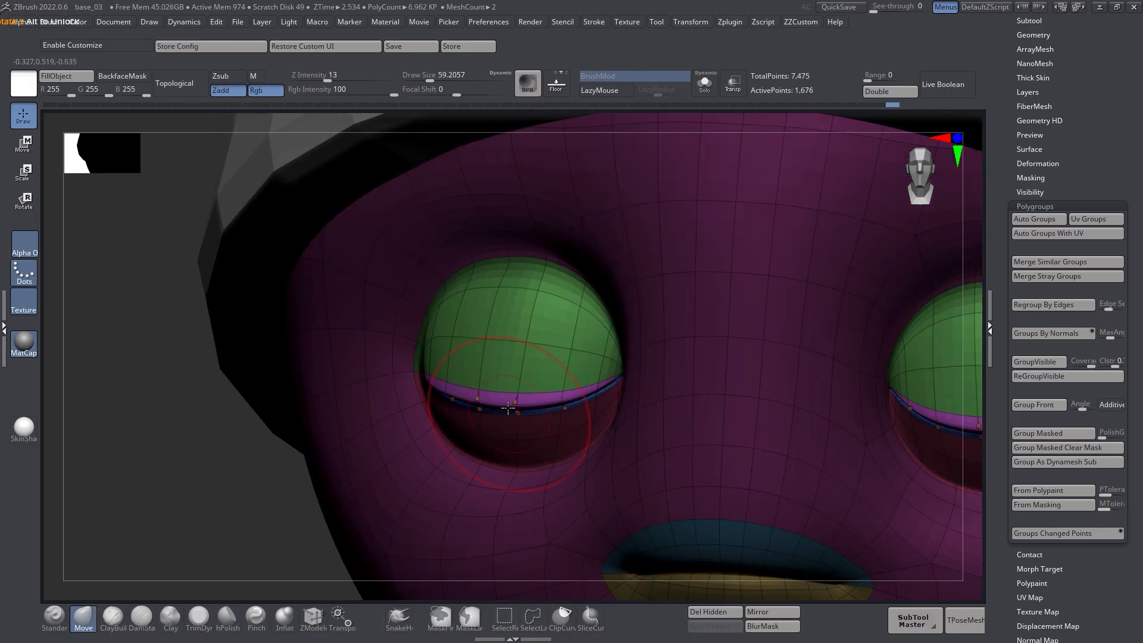
right_drag(508, 413, 492, 401)
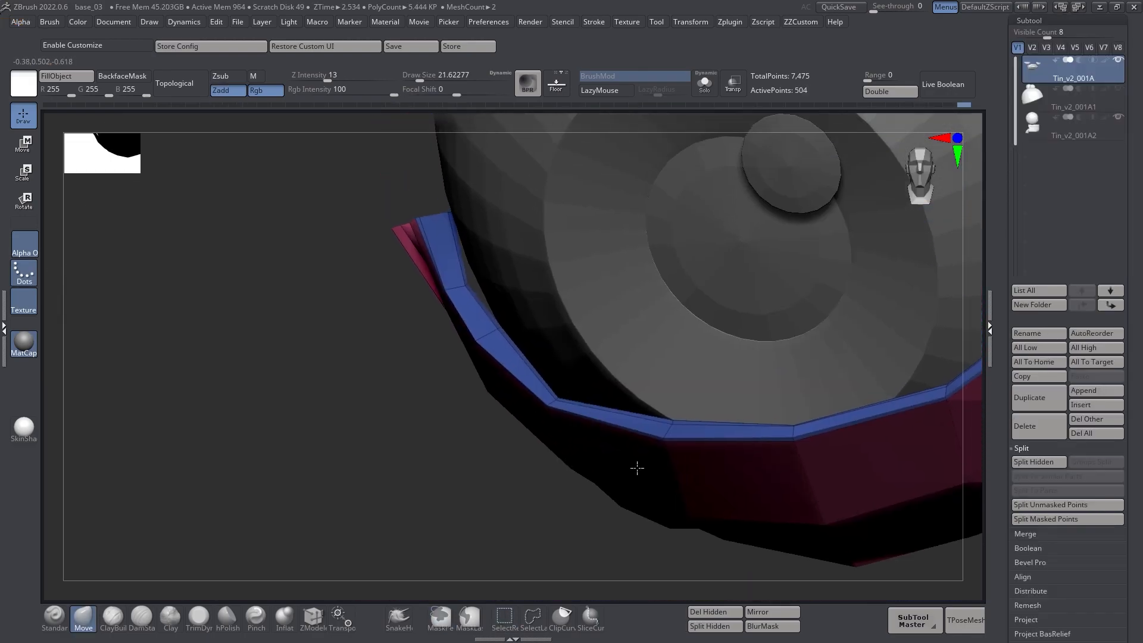
Reshape the isolated lower lid's rim evenly around the eyeball with the Move brush at a draw size of about 6
mouse_move(635, 467)
right_down()
mouse_move(561, 377)
mouse_move(543, 441)
mouse_move(430, 347)
mouse_move(421, 356)
mouse_move(429, 321)
mouse_move(421, 352)
mouse_move(481, 370)
right_up()
right_drag(539, 409, 597, 444)
key(s)
drag(630, 456, 626, 456)
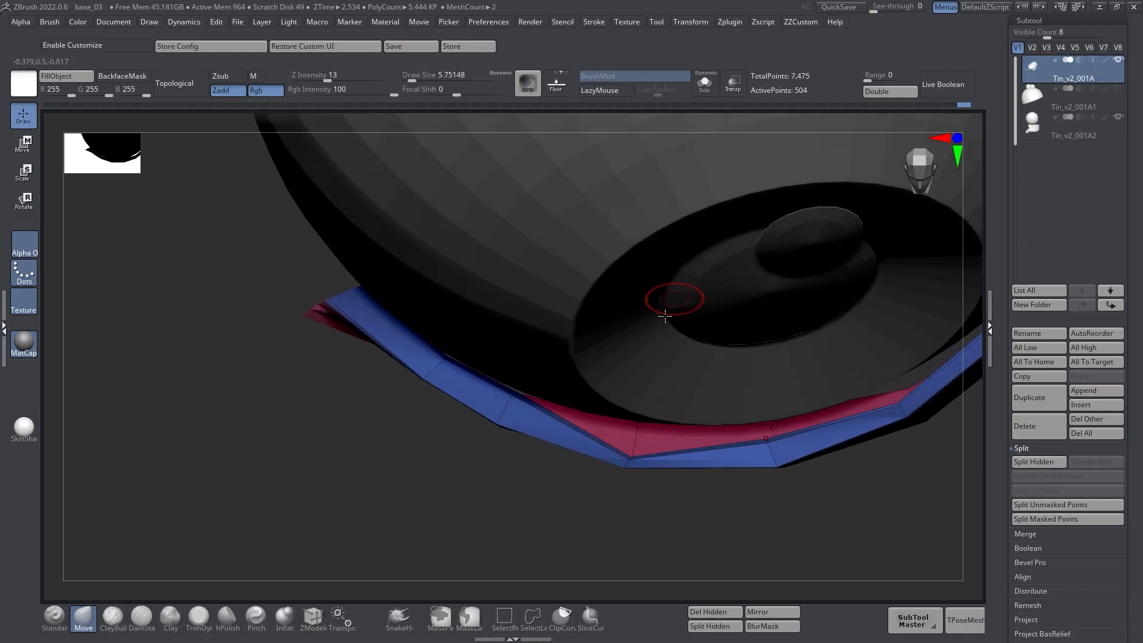
right_drag(628, 456, 655, 308)
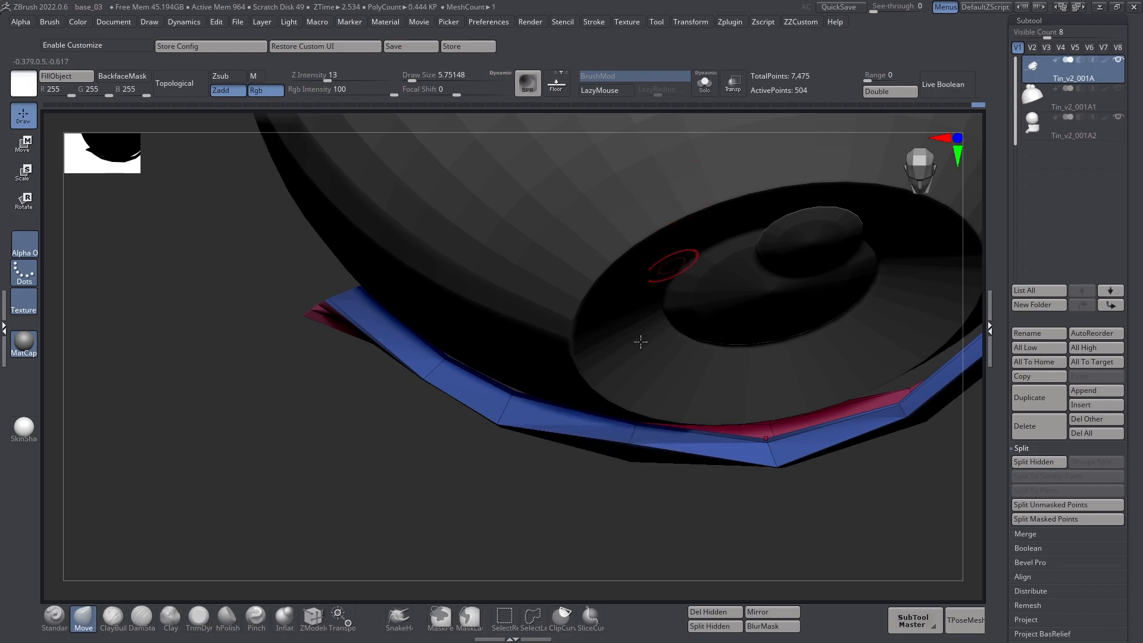
right_drag(624, 441, 671, 431)
right_drag(430, 340, 724, 512)
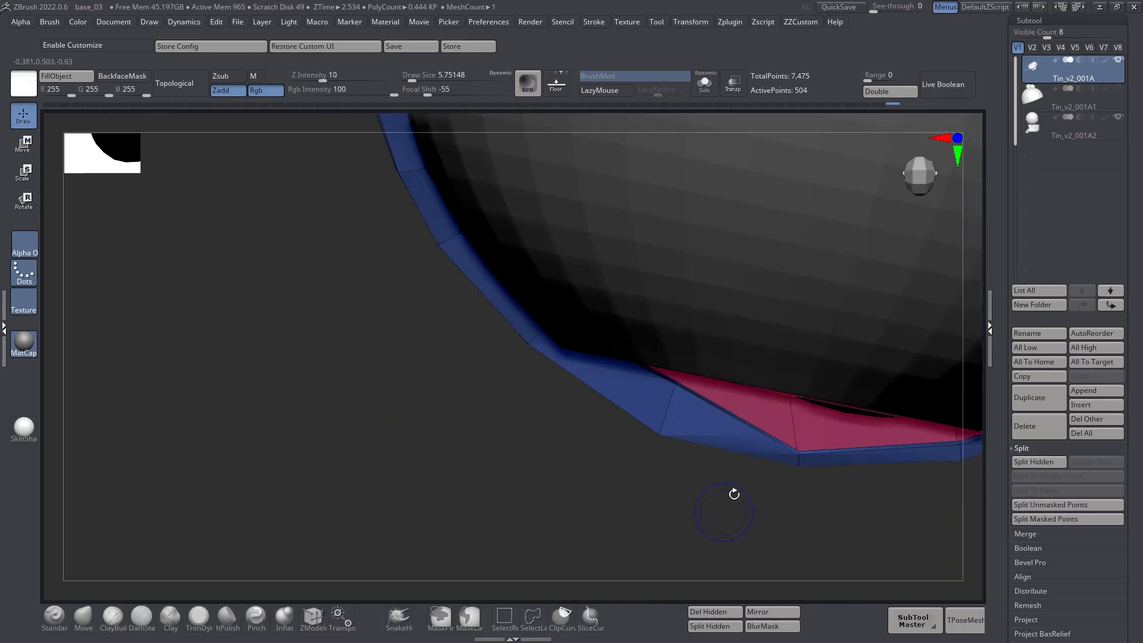
right_drag(809, 460, 729, 441)
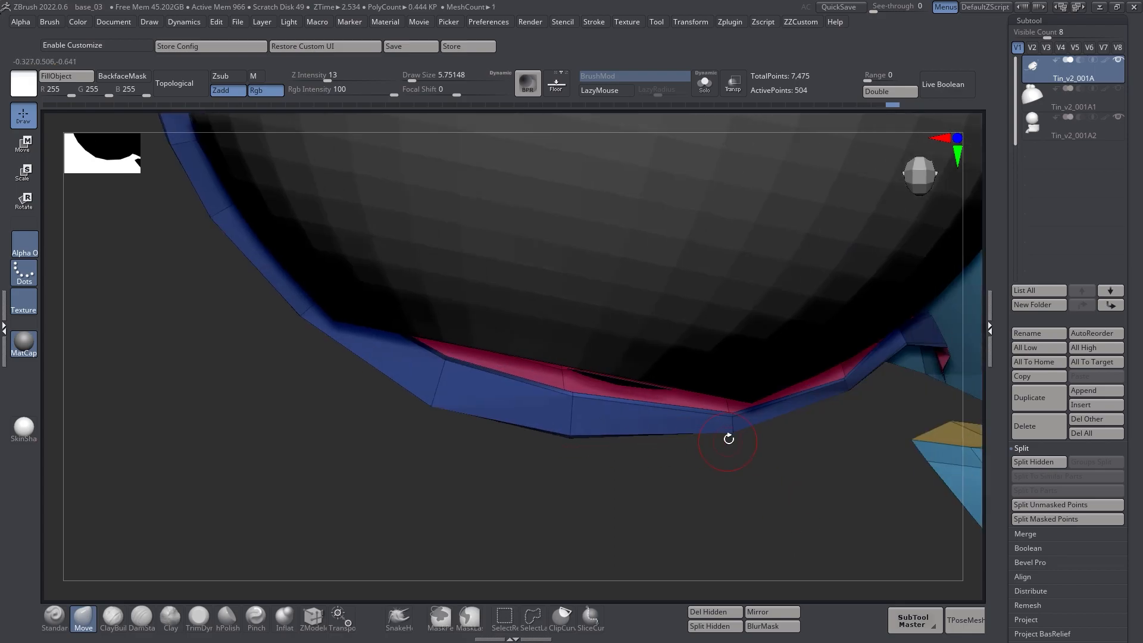
mouse_move(725, 348)
right_down()
mouse_move(704, 420)
mouse_move(760, 441)
mouse_move(738, 381)
mouse_move(751, 338)
mouse_move(714, 332)
right_up()
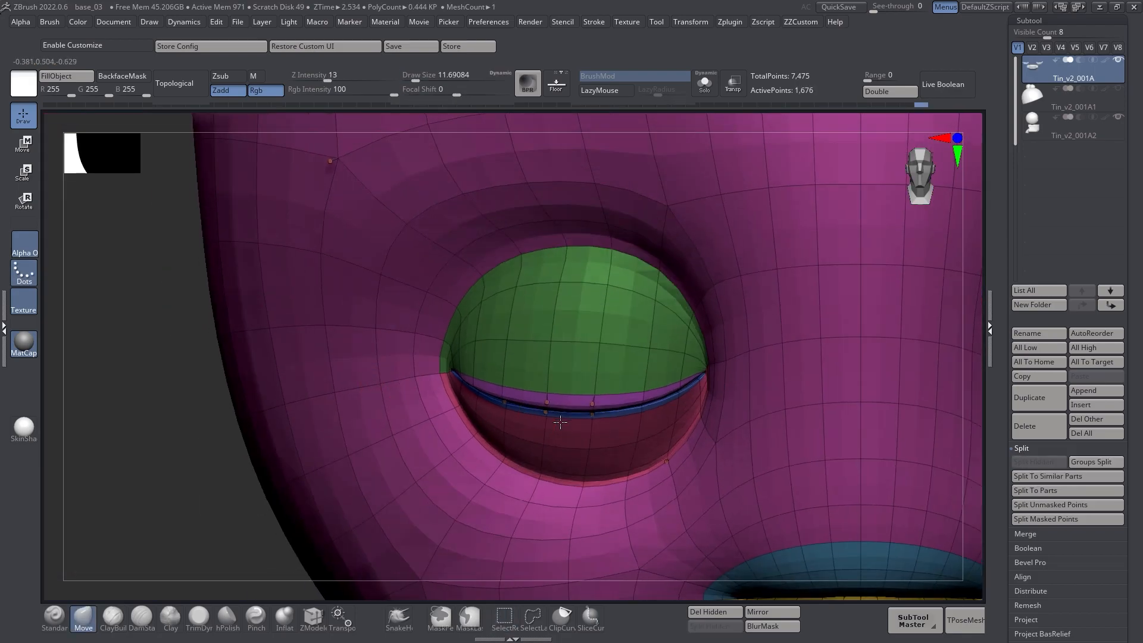
Mask everything except the lower lid and pull it down from the upper lid with the Move brush at a draw size of about 49
key(shift+f)
right_drag(310, 333, 376, 324)
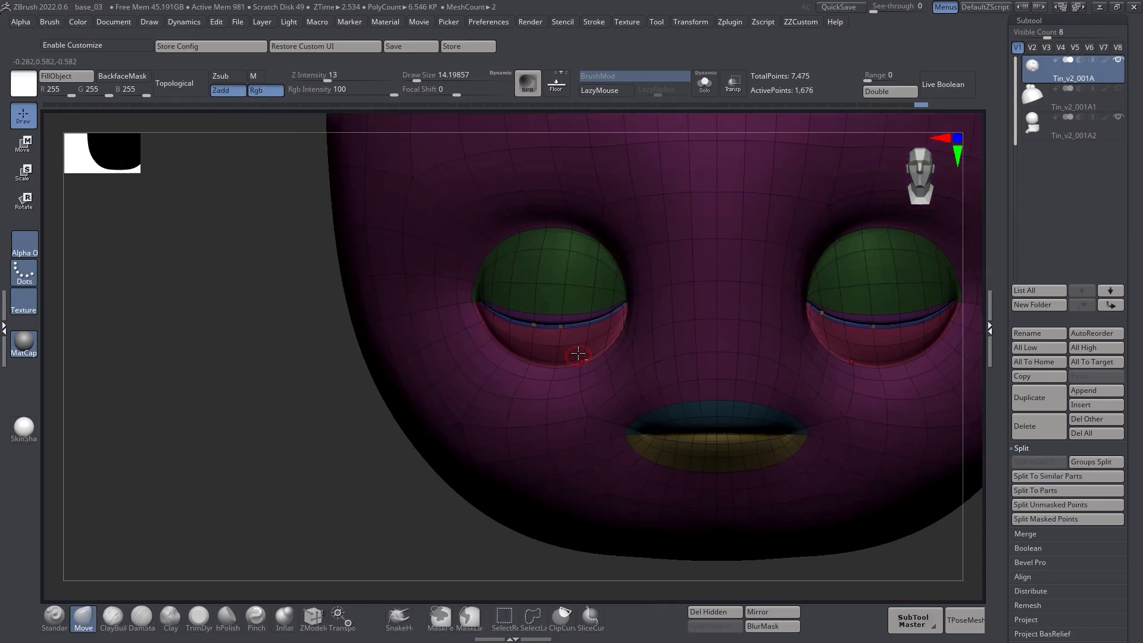
right_drag(561, 356, 594, 353)
key(b)
key(m)
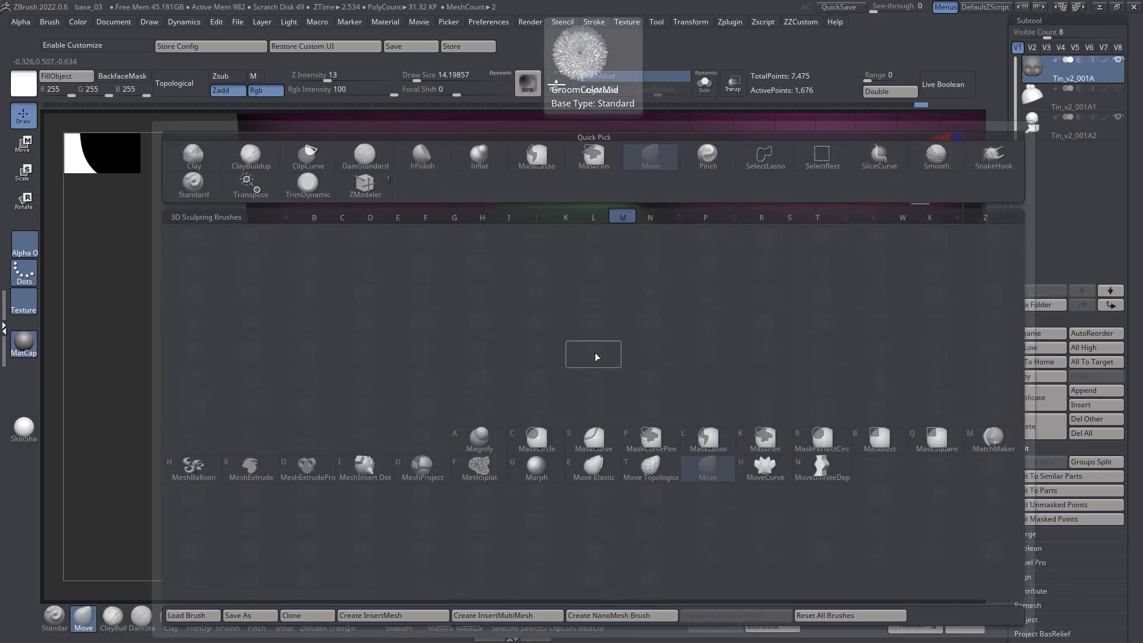
key(v)
key(s)
drag(596, 349, 571, 348)
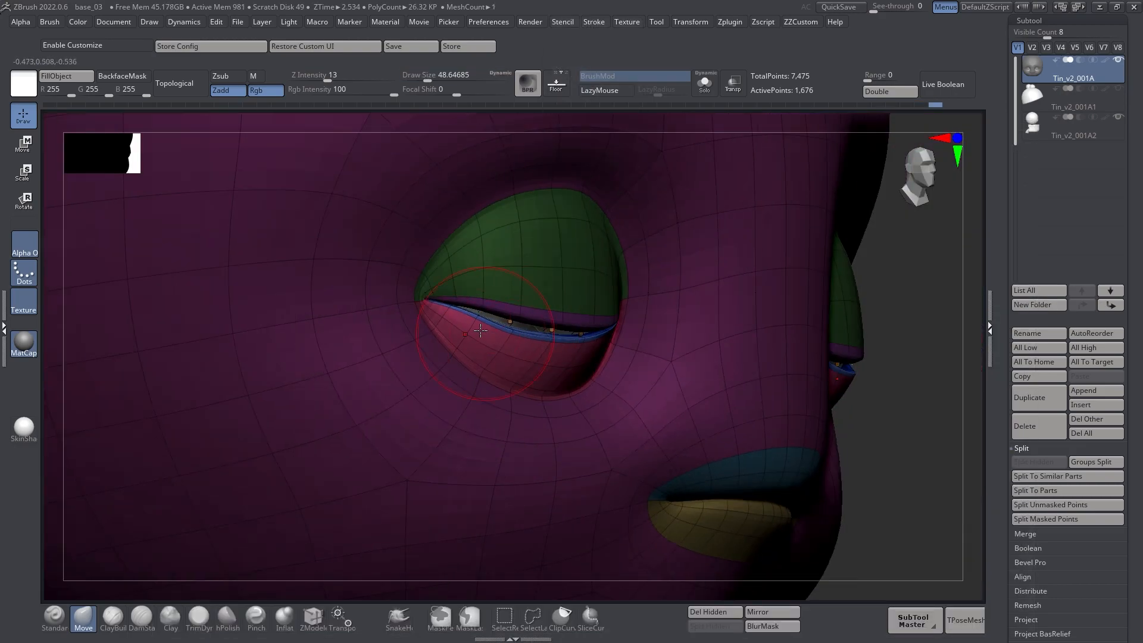
key(ctrl)
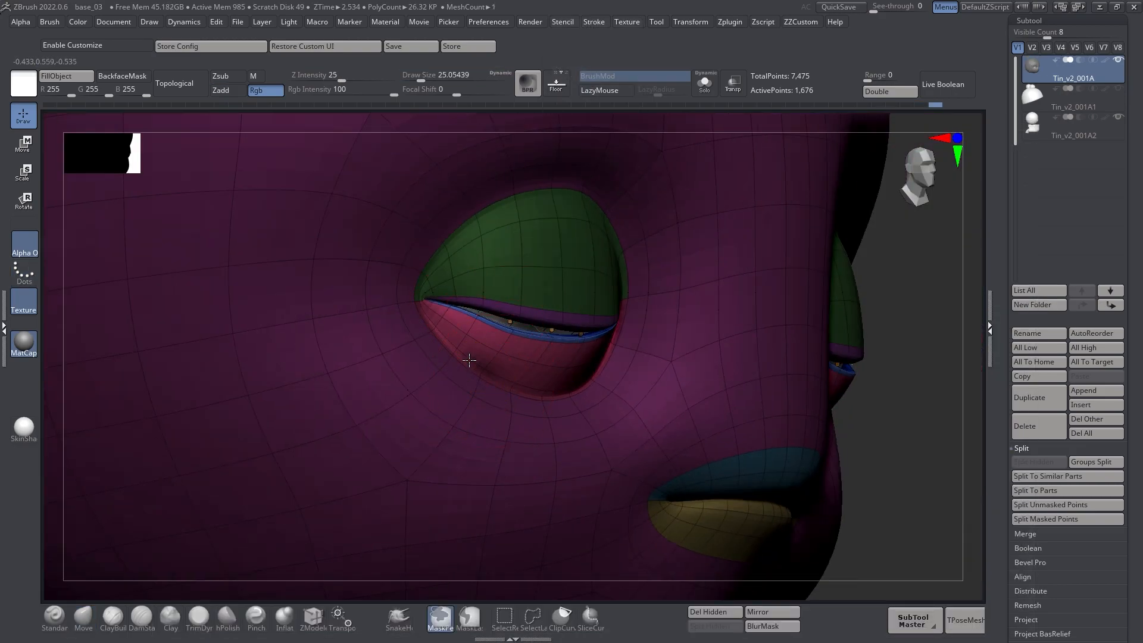
right_drag(579, 399, 612, 370)
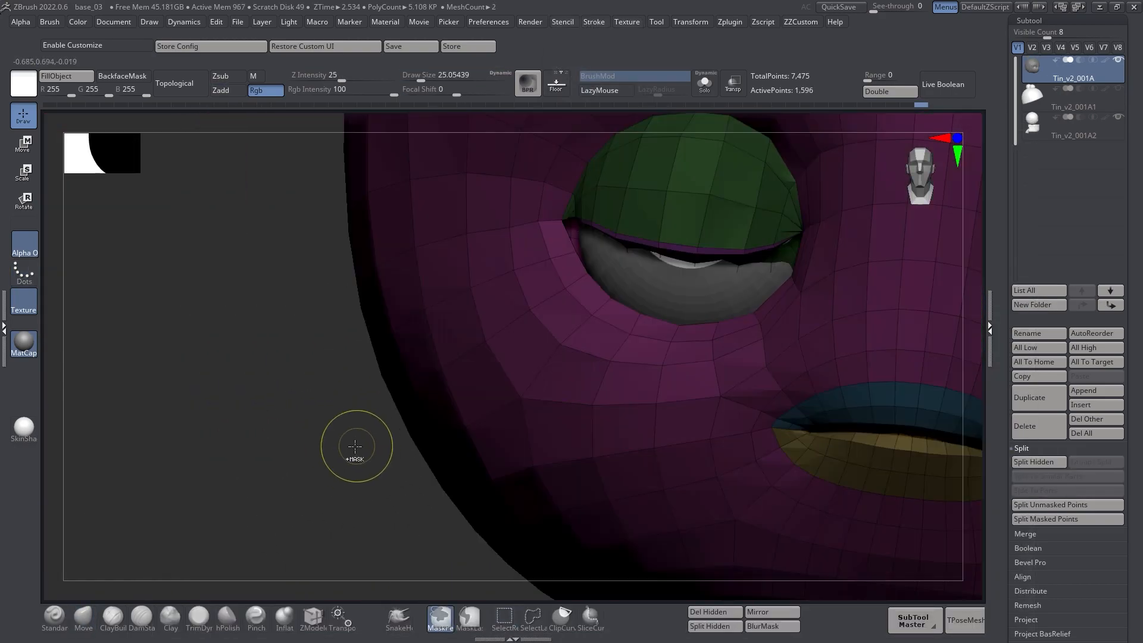
Mask the head around the lower-lid polygroups again and set the Move brush's draw size to about 16
key(b)
key(m)
key(v)
key(s)
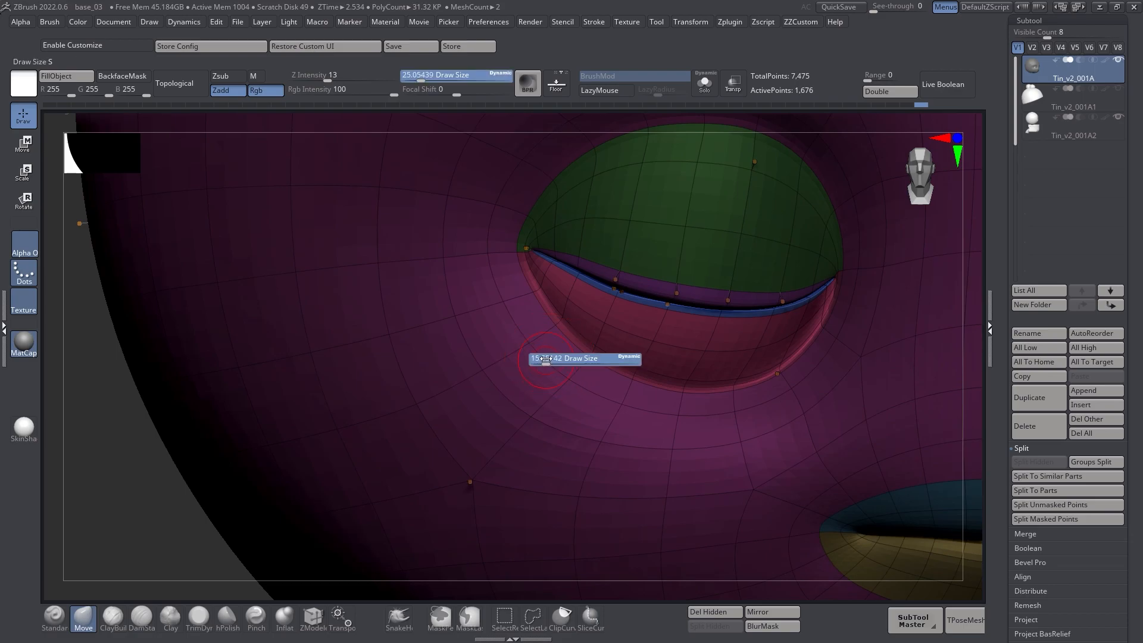
drag(586, 360, 546, 360)
key(ctrl)
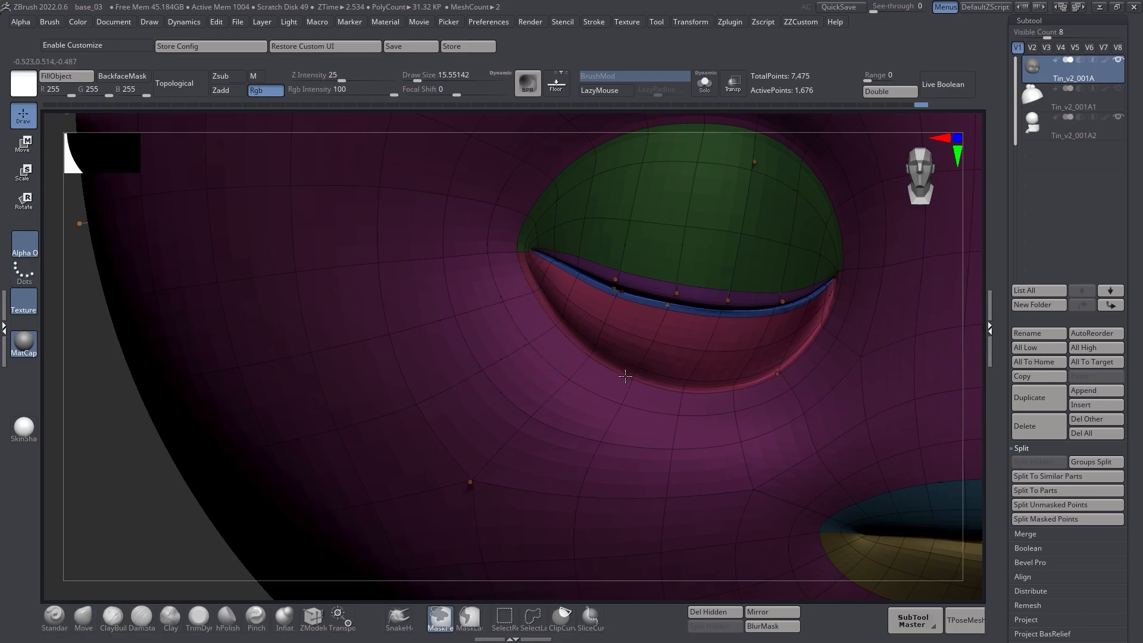
right_drag(714, 369, 668, 331)
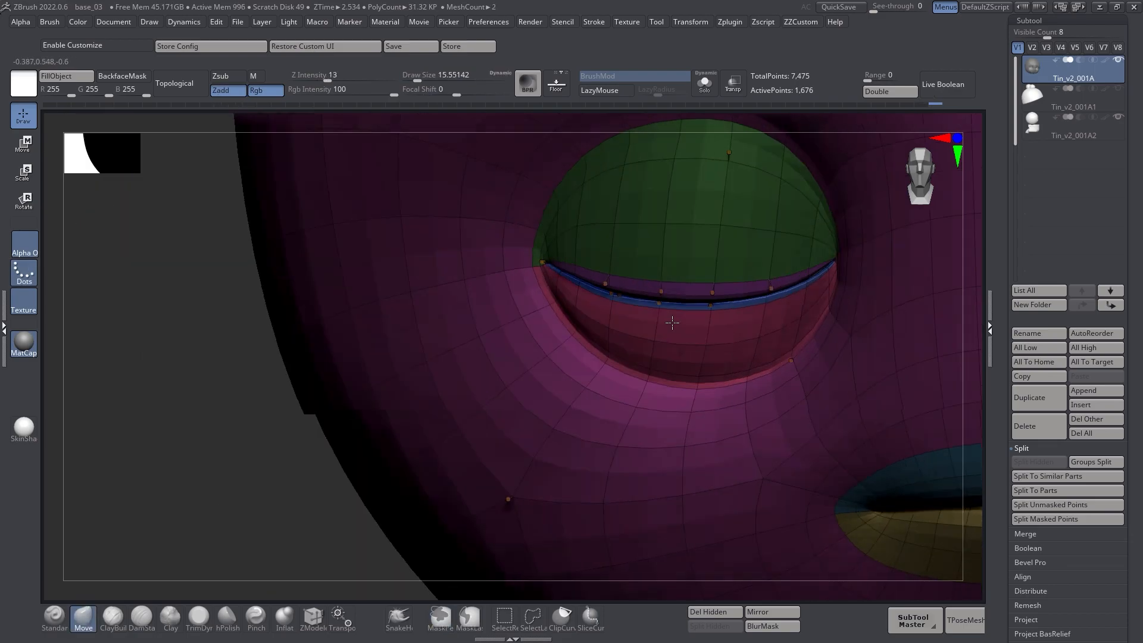
Enlarge the Move brush to a draw size of about 54 and lower the lower lid to open a gap
right_drag(554, 315, 600, 300)
key(s)
drag(601, 300, 566, 300)
right_drag(530, 310, 598, 297)
key(s)
drag(599, 296, 568, 301)
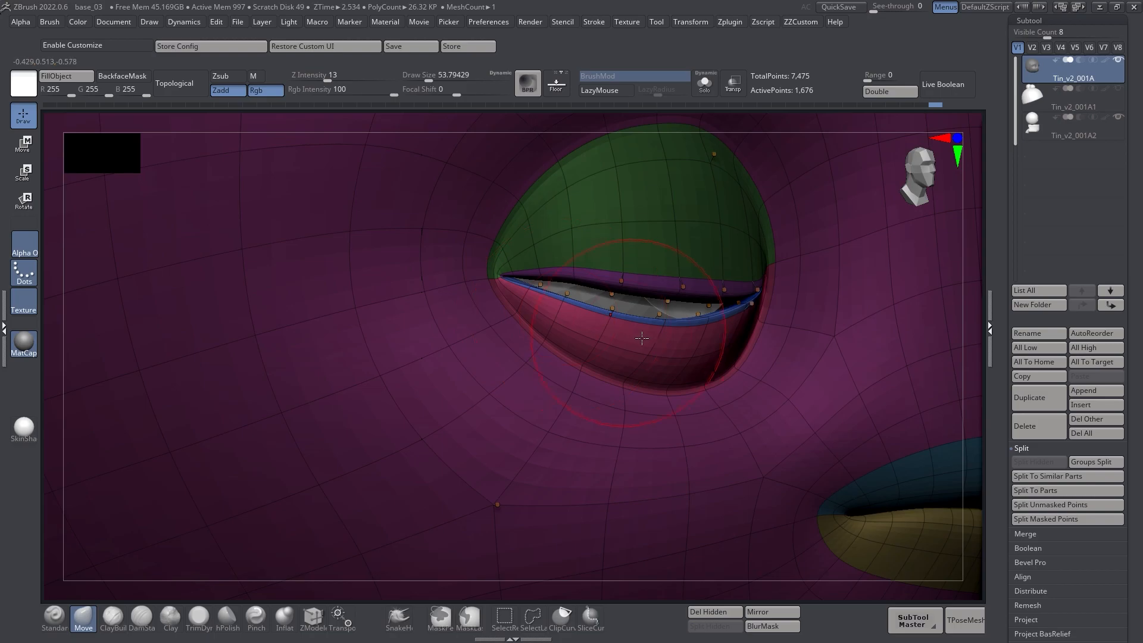
right_drag(638, 337, 650, 321)
Set the draw size to about 37 and shape the lower lid's rim towards the outer eye corner
right_drag(629, 374, 629, 311)
key(s)
drag(565, 301, 559, 301)
right_drag(706, 338, 690, 329)
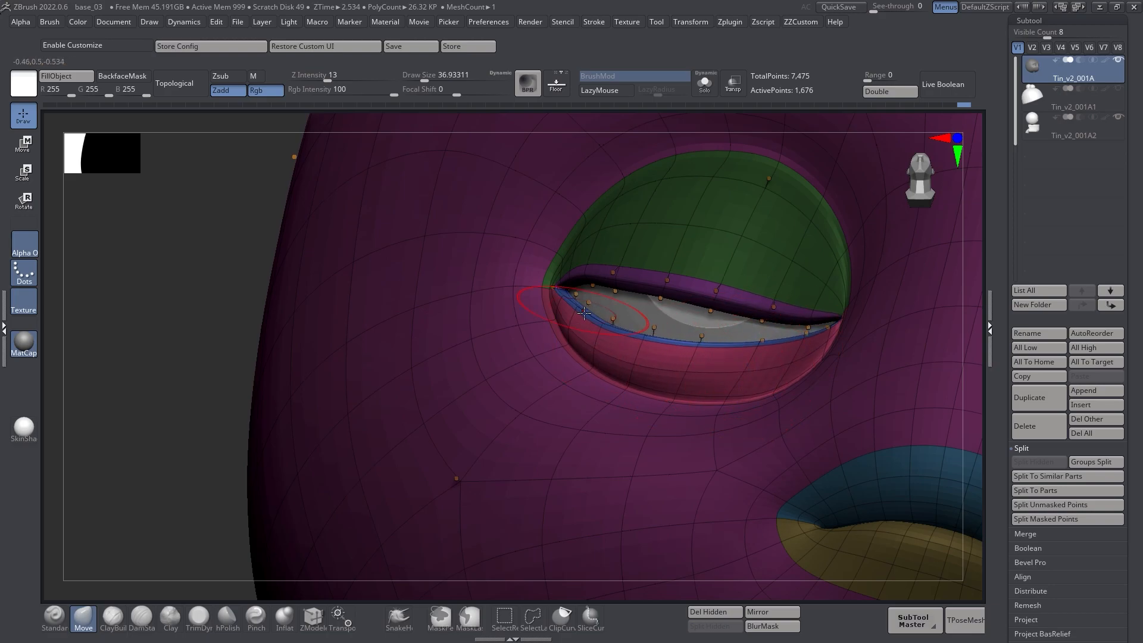
mouse_move(730, 343)
right_down()
mouse_move(738, 358)
mouse_move(735, 337)
mouse_move(725, 360)
mouse_move(690, 363)
mouse_move(671, 397)
mouse_move(675, 375)
right_up()
right_click(732, 354)
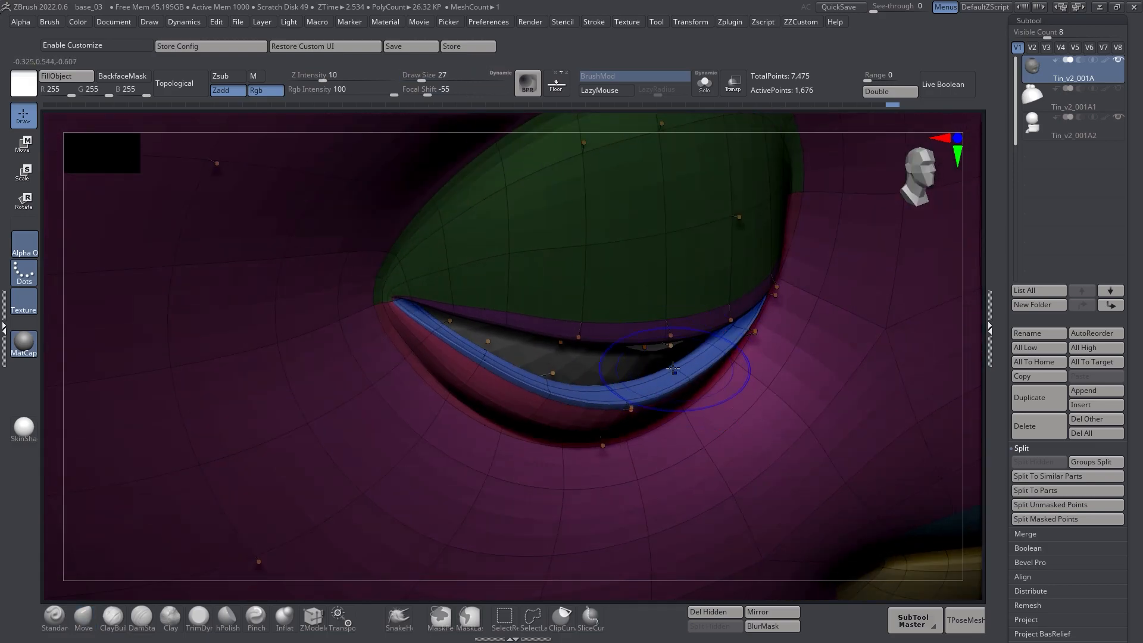
Smooth the lower lid's rim from its inner side to the middle and adjust it with a draw size of 27
shift+drag(674, 370, 601, 387)
right_drag(601, 387, 612, 391)
shift+drag(595, 390, 539, 383)
mouse_move(539, 383)
right_down()
mouse_move(625, 358)
mouse_move(756, 351)
mouse_move(745, 368)
mouse_move(807, 377)
mouse_move(691, 295)
right_up()
drag(681, 289, 693, 293)
mouse_move(693, 293)
right_down()
mouse_move(756, 315)
mouse_move(669, 359)
mouse_move(517, 345)
right_up()
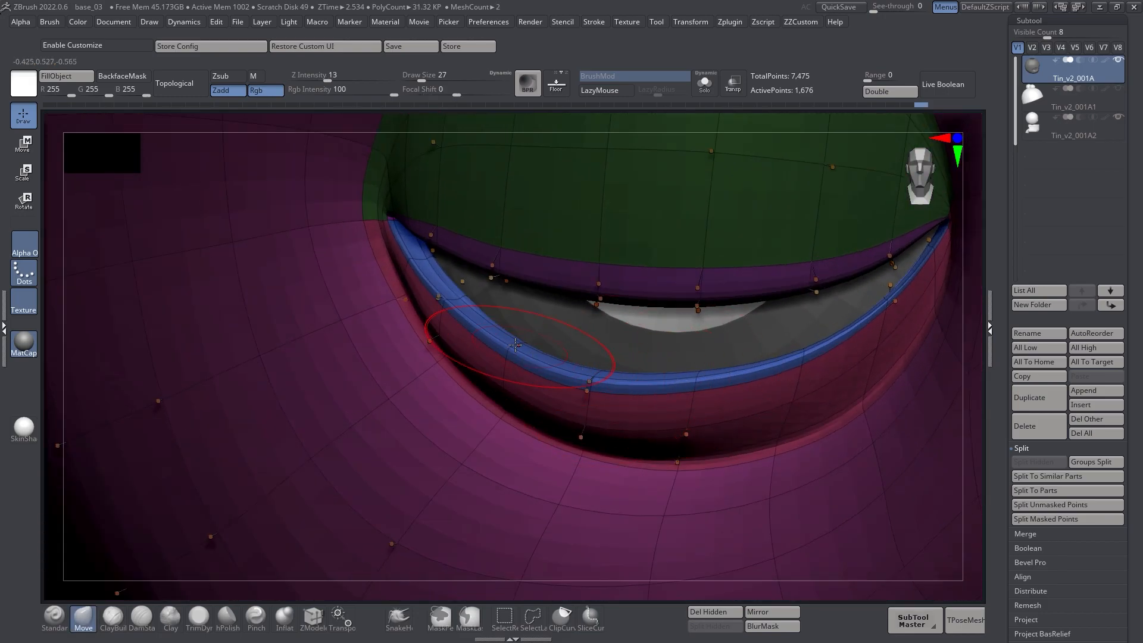
Move the lower lid's rim at the outer corner and along its middle into an even curve
mouse_move(432, 297)
right_down()
mouse_move(449, 261)
mouse_move(438, 257)
mouse_move(462, 249)
mouse_move(408, 281)
mouse_move(421, 261)
right_up()
drag(415, 261, 414, 260)
mouse_move(414, 261)
right_down()
mouse_move(464, 287)
mouse_move(530, 366)
mouse_move(519, 350)
right_up()
drag(487, 311, 491, 317)
mouse_move(492, 318)
right_down()
mouse_move(556, 281)
mouse_move(554, 352)
mouse_move(531, 412)
right_up()
drag(602, 388, 600, 382)
Check the lids without the polyframe display, isolate the upper lid, unhide the whole head and show the polyframe again
mouse_move(600, 382)
ctrl+right_down()
mouse_move(370, 451)
mouse_move(462, 362)
mouse_move(497, 391)
ctrl+right_up()
key(shift+f)
mouse_move(636, 380)
alt+right_down()
mouse_move(608, 415)
mouse_move(592, 412)
alt+right_up()
mouse_move(592, 412)
ctrl+right_down()
mouse_move(591, 376)
mouse_move(624, 374)
mouse_move(574, 382)
ctrl+right_up()
ctrl+right_drag(574, 382, 557, 426)
ctrl+shift+click(526, 361)
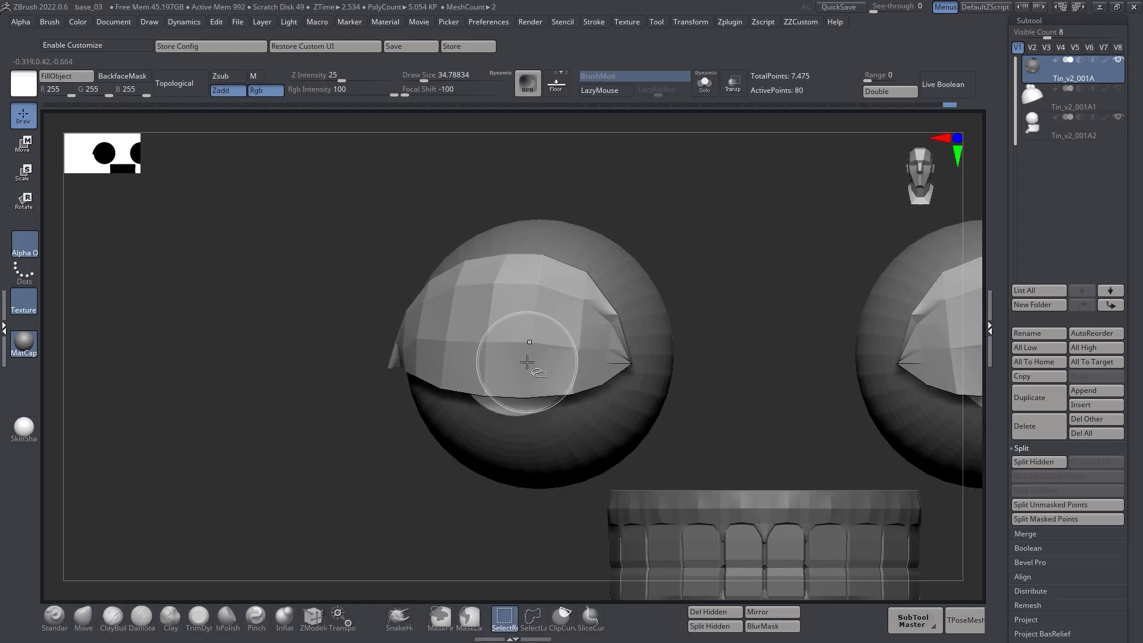
ctrl+shift+click(575, 381)
key(shift+f)
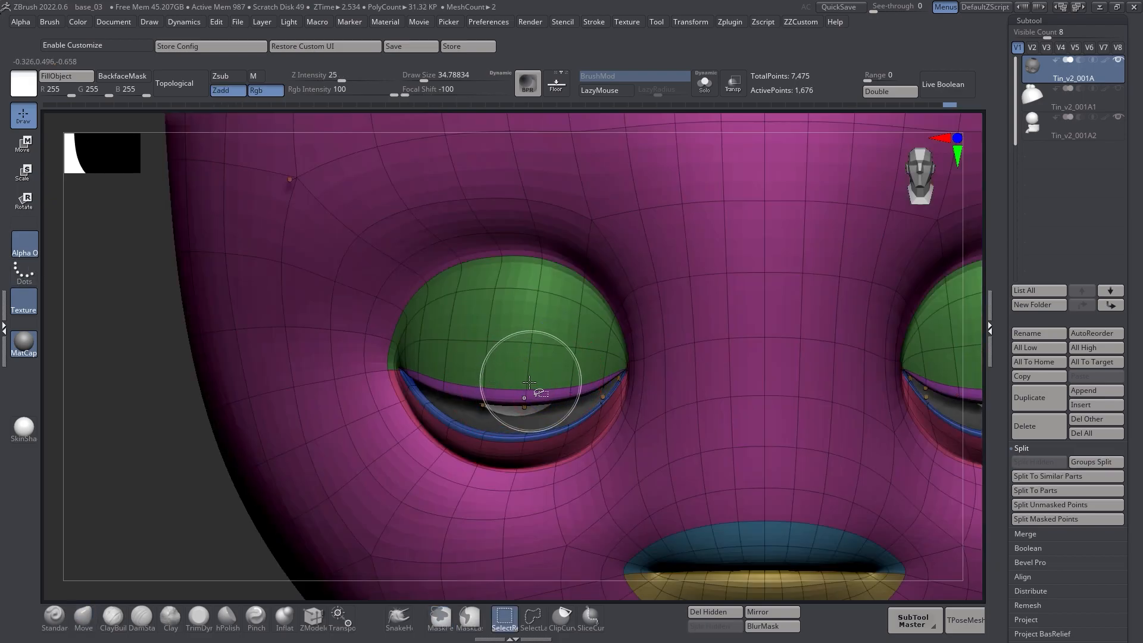
Isolate and hide the lid polygroups to mask everything except the upper lid and its rim, keeping dynamic subdivision on
ctrl+shift+click(530, 367)
ctrl+shift+click(525, 399)
ctrl+shift+click(525, 401)
ctrl+shift+click(539, 369)
ctrl+shift+click(528, 403)
right_drag(529, 403, 568, 439)
ctrl+shift+click(488, 409)
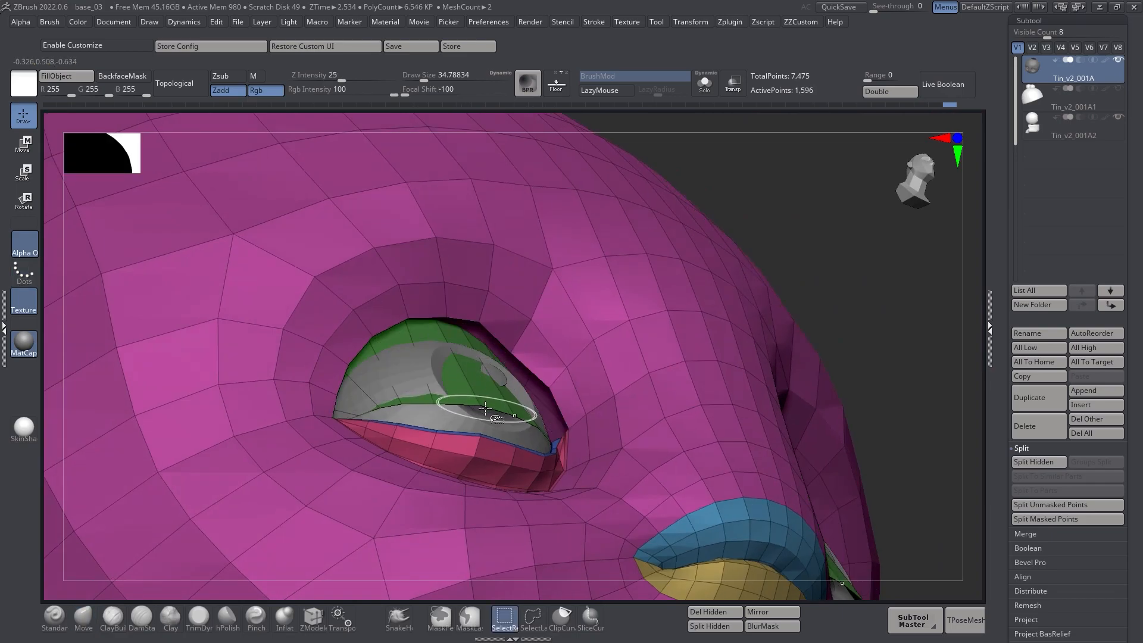
mouse_move(478, 403)
shift+right_down()
mouse_move(531, 413)
mouse_move(408, 474)
mouse_move(500, 391)
shift+right_up()
ctrl+shift+click(409, 474)
key(d)
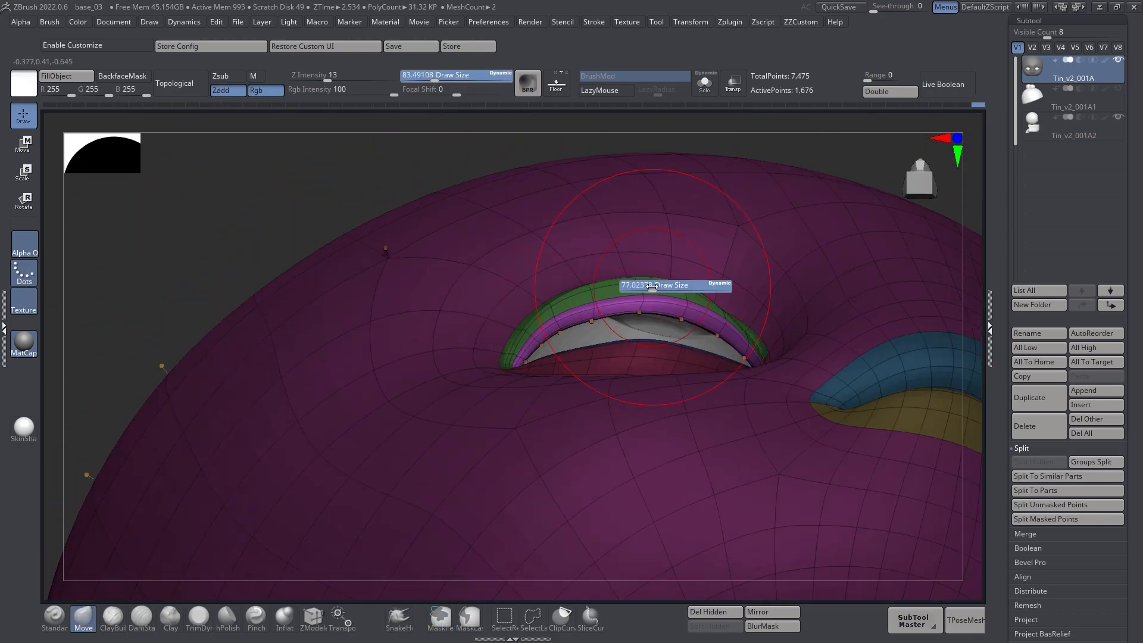
Resize the Move brush, smooth the upper lid's rim from below and turn off the polyframe display
mouse_move(522, 316)
right_down()
mouse_move(536, 378)
mouse_move(543, 346)
right_up()
key(s)
drag(543, 344, 541, 344)
mouse_move(549, 338)
right_down()
mouse_move(589, 378)
mouse_move(854, 394)
mouse_move(546, 344)
mouse_move(633, 332)
mouse_move(586, 340)
right_up()
shift+drag(630, 348, 631, 343)
key(shift+f)
Reshape the upper lid's edge from several angles, reducing the Move brush's draw size to about 13
mouse_move(630, 343)
right_down()
mouse_move(658, 334)
mouse_move(716, 398)
mouse_move(722, 368)
mouse_move(673, 334)
right_up()
key(s)
drag(673, 358, 674, 322)
right_drag(453, 447, 315, 367)
key(s)
drag(306, 345, 299, 352)
mouse_move(350, 324)
right_down()
mouse_move(577, 353)
mouse_move(567, 340)
right_up()
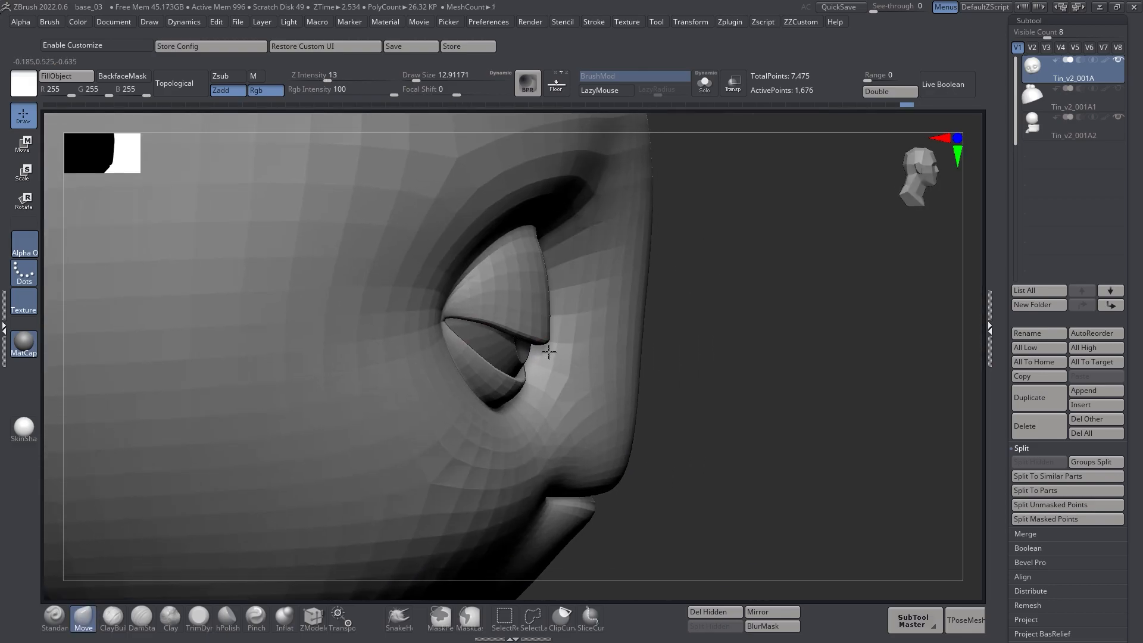
Increase the Move brush's draw size to about 18 and adjust the upper lid's outer corner from the side
ctrl+right_drag(469, 355, 431, 341)
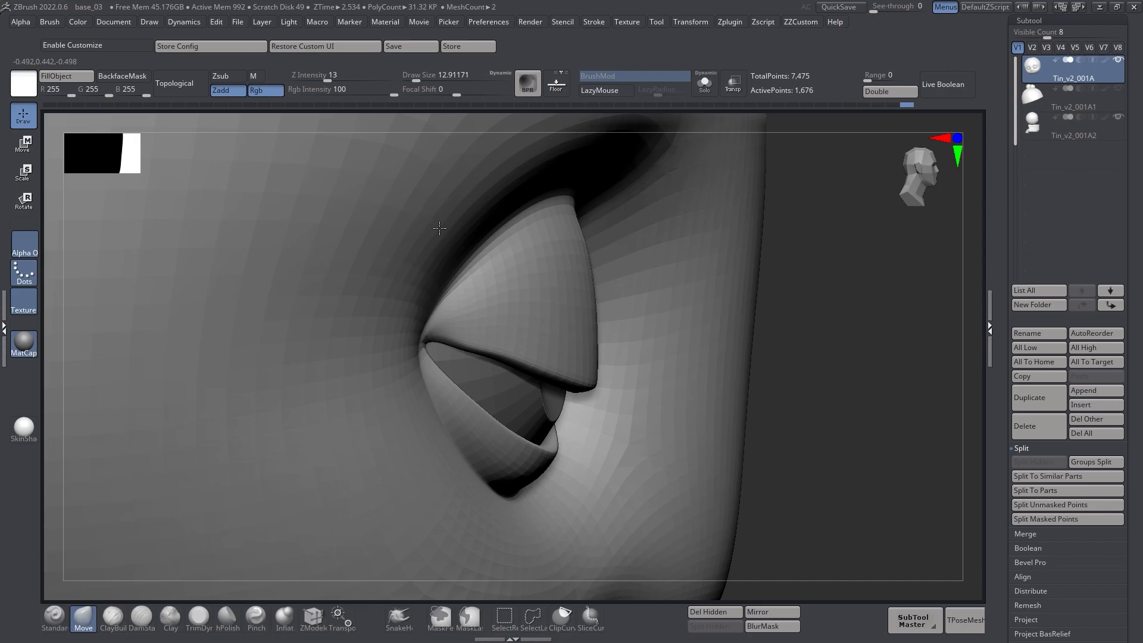
key(s)
drag(424, 345, 420, 351)
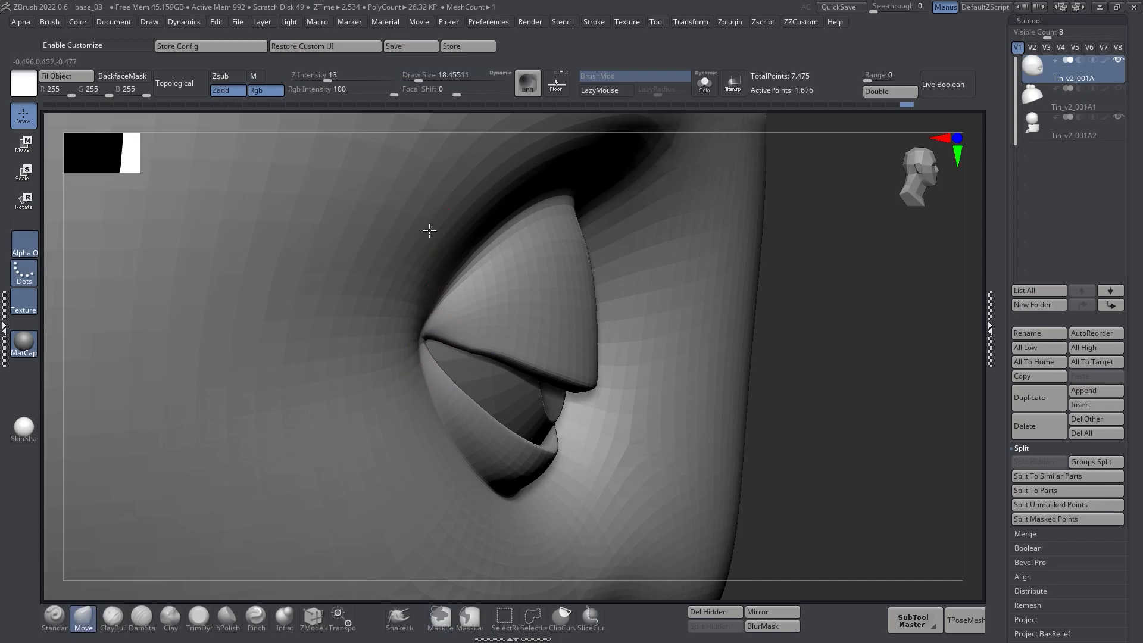
mouse_move(487, 306)
right_down()
mouse_move(431, 340)
mouse_move(425, 326)
mouse_move(487, 335)
mouse_move(492, 324)
right_up()
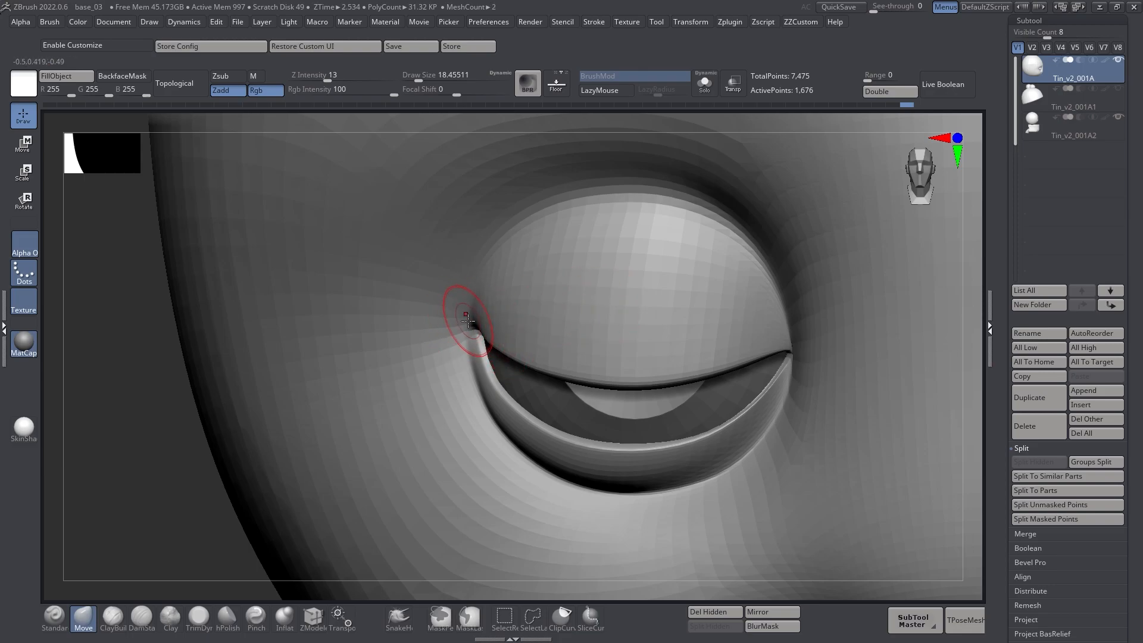
Reselect the Move brush and reshape the upper lid's inner corner from below at a draw size of about 33
key(shift+f)
key(shift+f)
key(b)
key(m)
key(v)
right_drag(809, 363, 819, 291)
mouse_move(755, 410)
right_down()
mouse_move(778, 369)
mouse_move(783, 382)
right_up()
key(s)
drag(783, 381, 789, 380)
right_drag(788, 380, 799, 372)
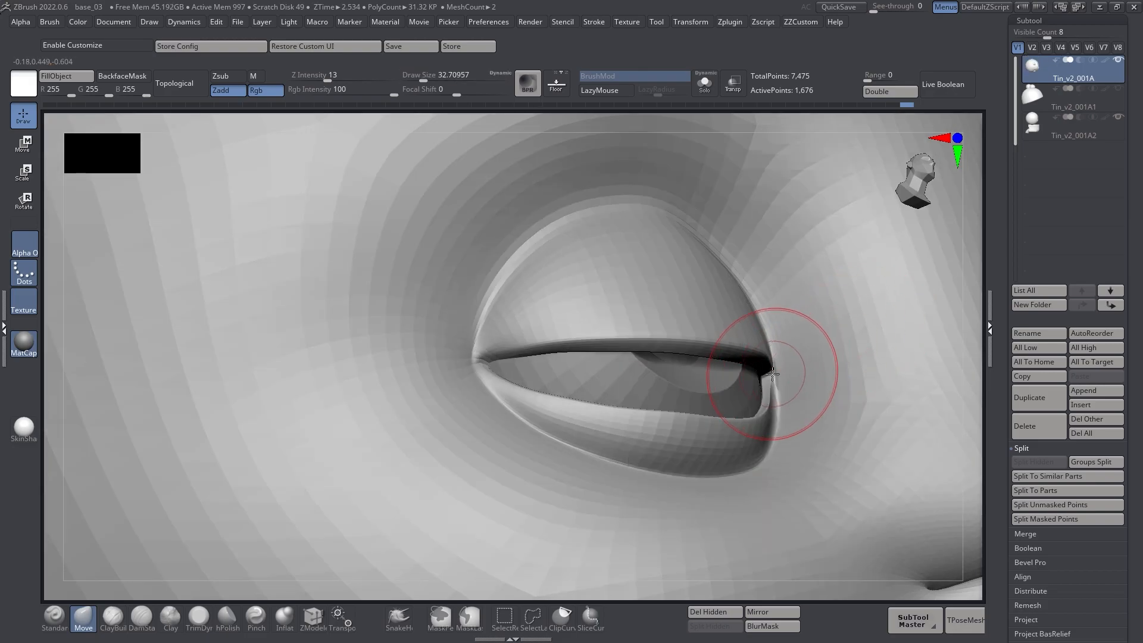
drag(717, 383, 728, 382)
Reduce the Move brush's draw size to about 13 and refine the upper lid's inner corner
right_drag(756, 378, 762, 390)
key(s)
drag(782, 391, 775, 391)
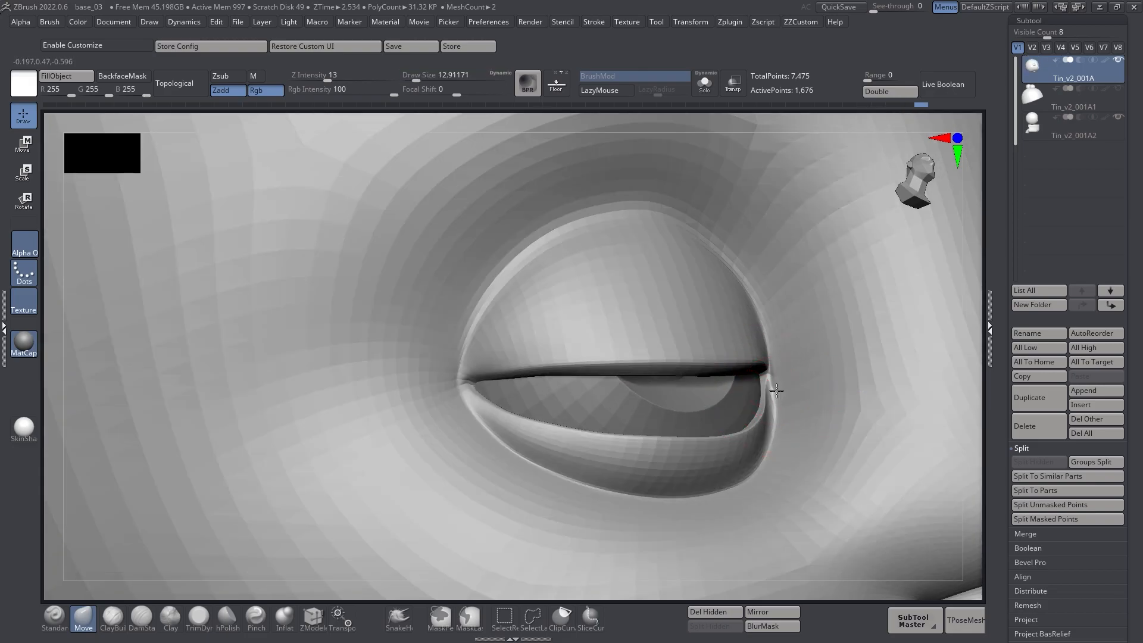
right_drag(781, 389, 772, 372)
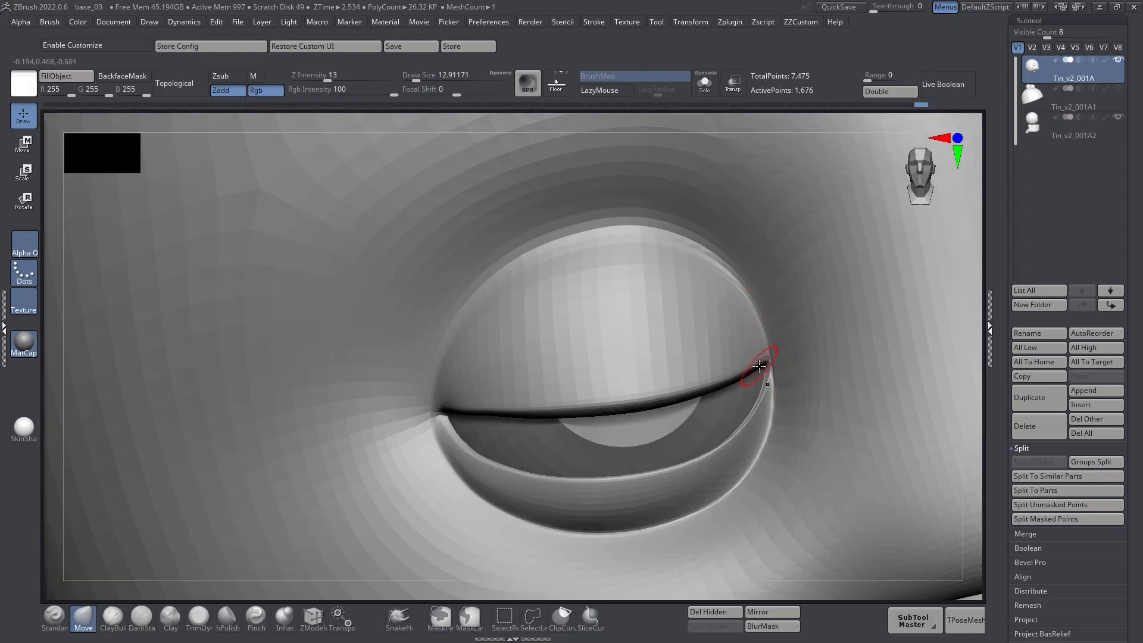
Enlarge the Move brush to about 51 and mask everything except the upper lids and rims by hiding their polygroups
mouse_move(761, 379)
ctrl+right_down()
mouse_move(725, 383)
mouse_move(659, 346)
ctrl+right_up()
key(s)
mouse_move(562, 343)
mouse_down()
mouse_move(578, 343)
mouse_move(549, 335)
mouse_up()
ctrl+right_drag(693, 366, 601, 333)
alt+right_drag(602, 334, 596, 369)
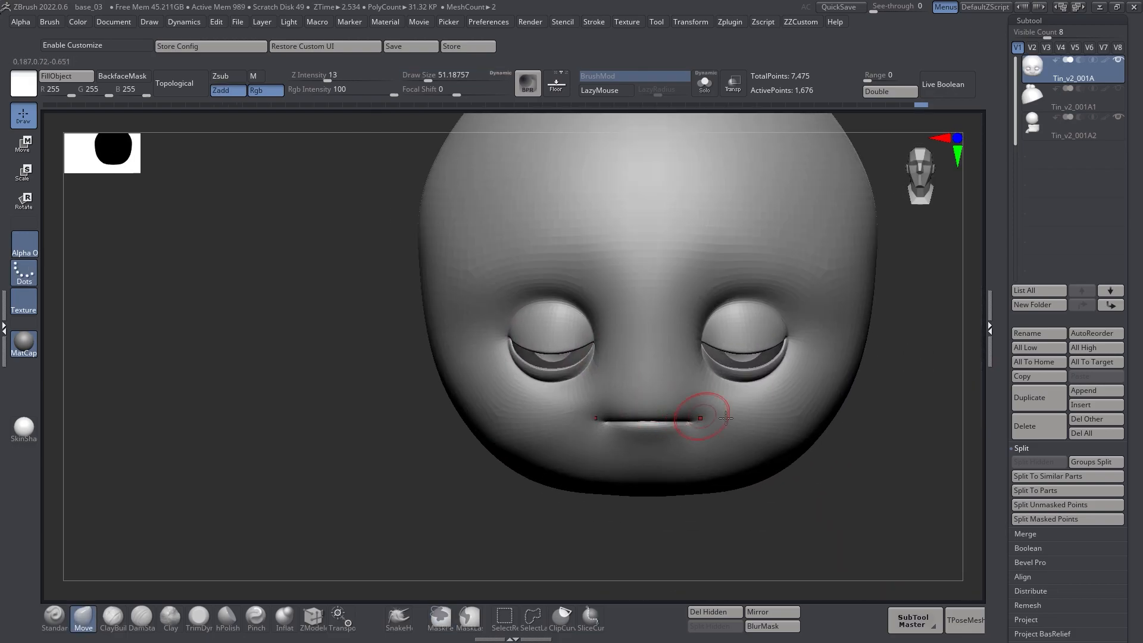
ctrl+shift+click(557, 334)
ctrl+shift+click(556, 335)
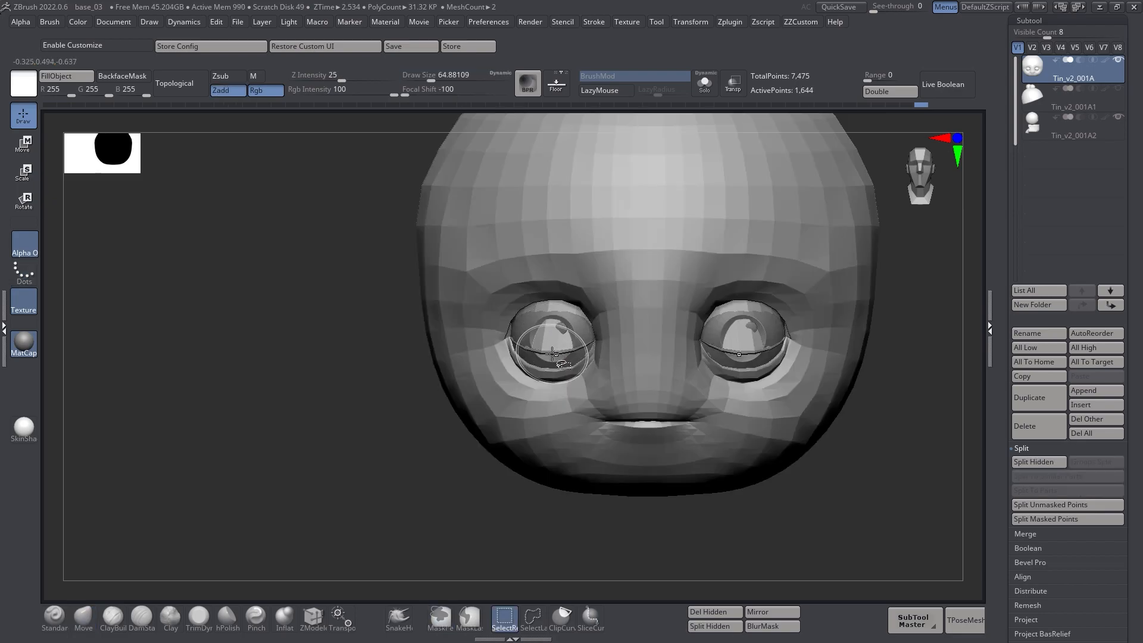
ctrl+click(377, 441)
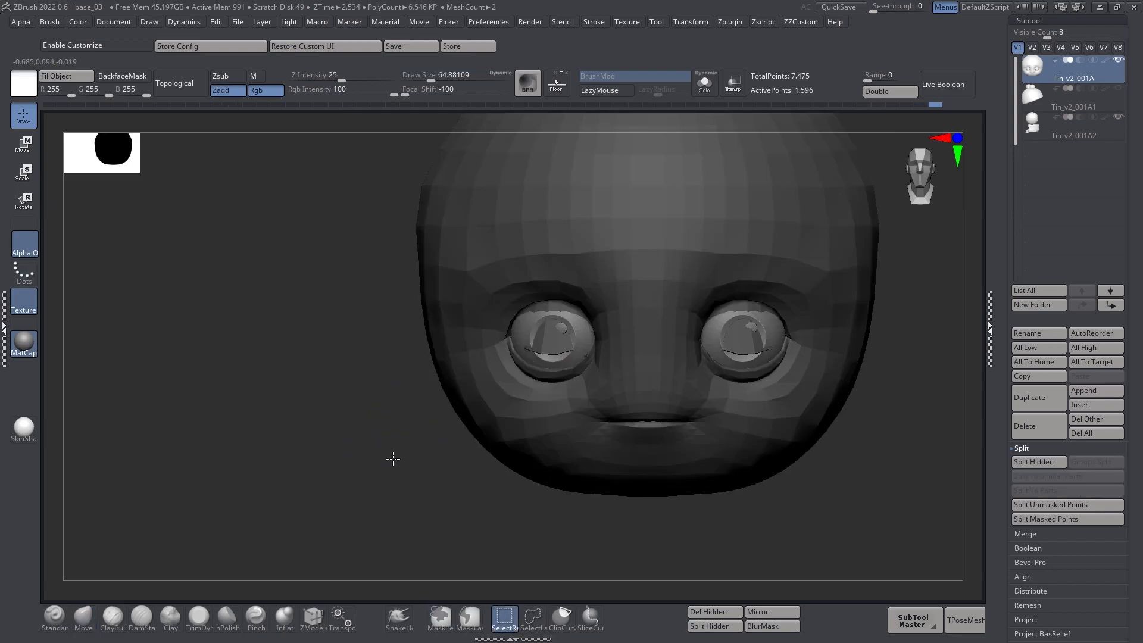
ctrl+shift+click(395, 459)
Try to lift the unmasked upper lids with the Move brush at a draw size of about 74, and clear the mask
drag(552, 349, 554, 321)
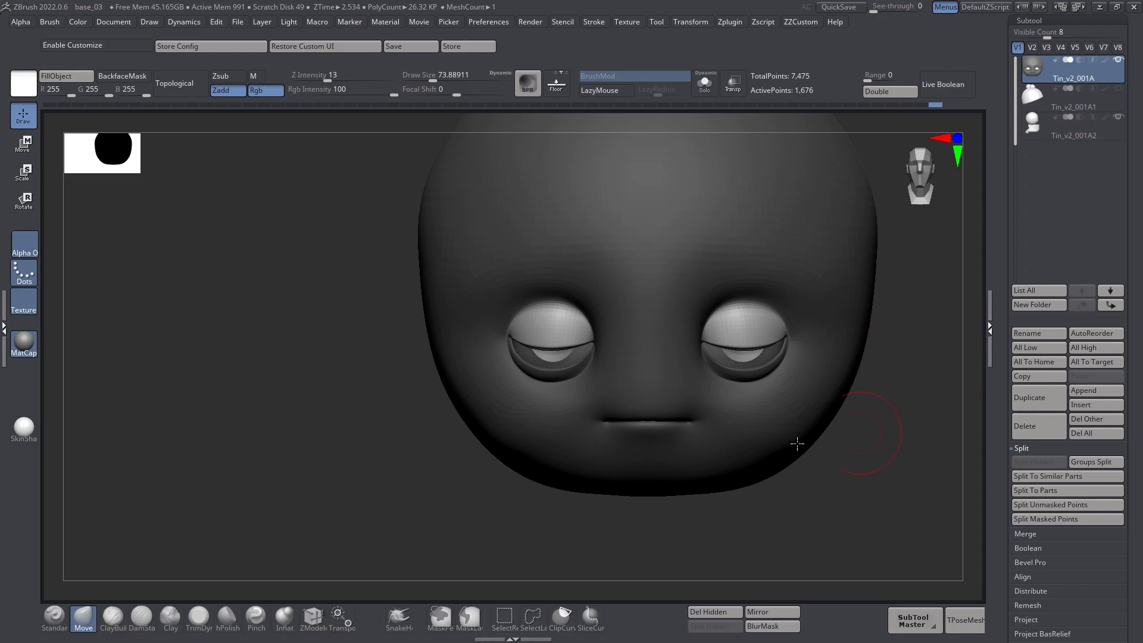
right_drag(646, 363, 678, 375)
ctrl+drag(891, 515, 905, 527)
alt+right_drag(705, 439, 640, 414)
mouse_move(640, 415)
ctrl+right_down()
mouse_move(630, 438)
mouse_move(714, 380)
mouse_move(654, 401)
mouse_move(659, 420)
ctrl+right_up()
right_drag(571, 316, 559, 359)
Undo the last upper lid and mask changes, resizing the Move brush and checking the lid from the side
key(ctrl+z)
key(s)
drag(563, 350, 550, 352)
right_drag(551, 352, 453, 359)
mouse_move(308, 361)
right_down()
mouse_move(194, 345)
mouse_move(485, 324)
mouse_move(438, 343)
right_up()
mouse_move(371, 313)
right_down()
mouse_move(417, 306)
mouse_move(444, 321)
right_up()
key(ctrl+z)
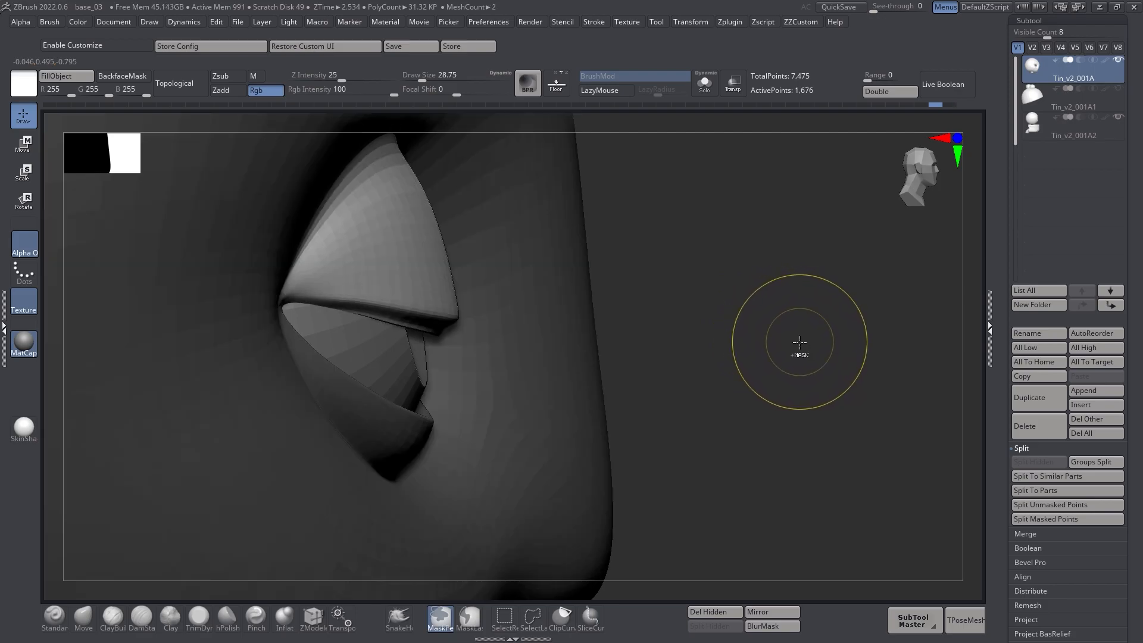
key(ctrl+z)
right_drag(783, 341, 309, 405)
Clear the mask, show the polyframe, and remask everything except the upper lids and rims by hiding their polygroups
ctrl+drag(211, 458, 250, 439)
ctrl+shift+click(516, 341)
ctrl+shift+click(516, 338)
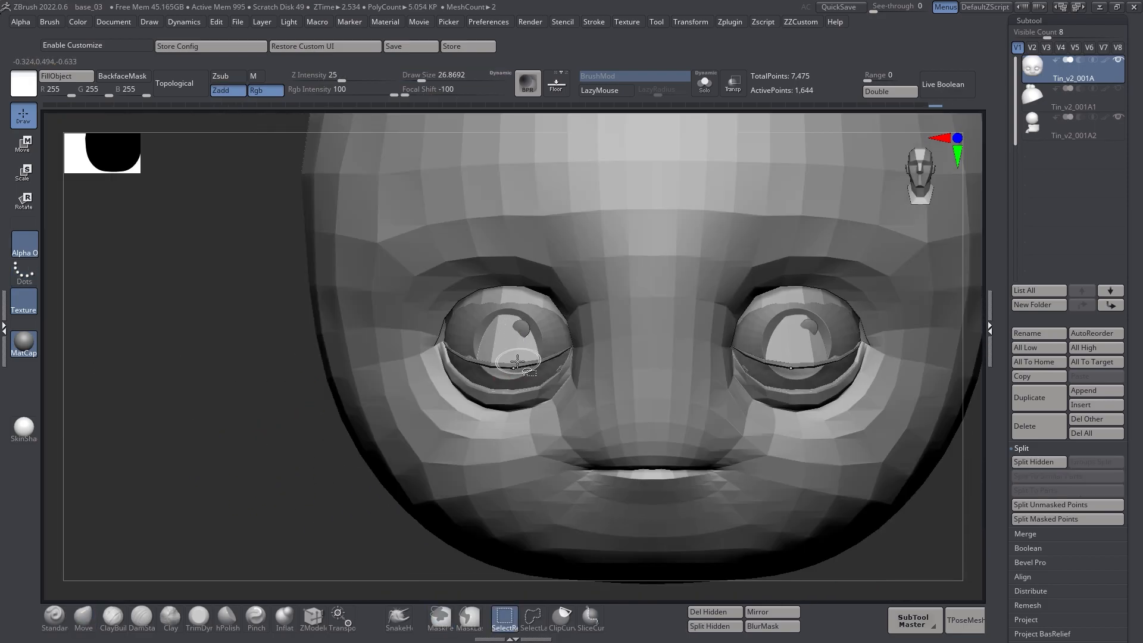
key(shift+f)
right_drag(521, 372, 334, 447)
ctrl+shift+click(499, 379)
ctrl+click(250, 472)
ctrl+shift+click(274, 469)
Reshape the upper lid and its rim with the Move brush at a draw size of about 68, turning off the polyframe
mouse_move(276, 468)
right_down()
mouse_move(333, 419)
mouse_move(476, 399)
right_up()
mouse_move(554, 380)
right_down()
mouse_move(518, 355)
mouse_move(477, 352)
right_up()
key(s)
drag(475, 352, 489, 351)
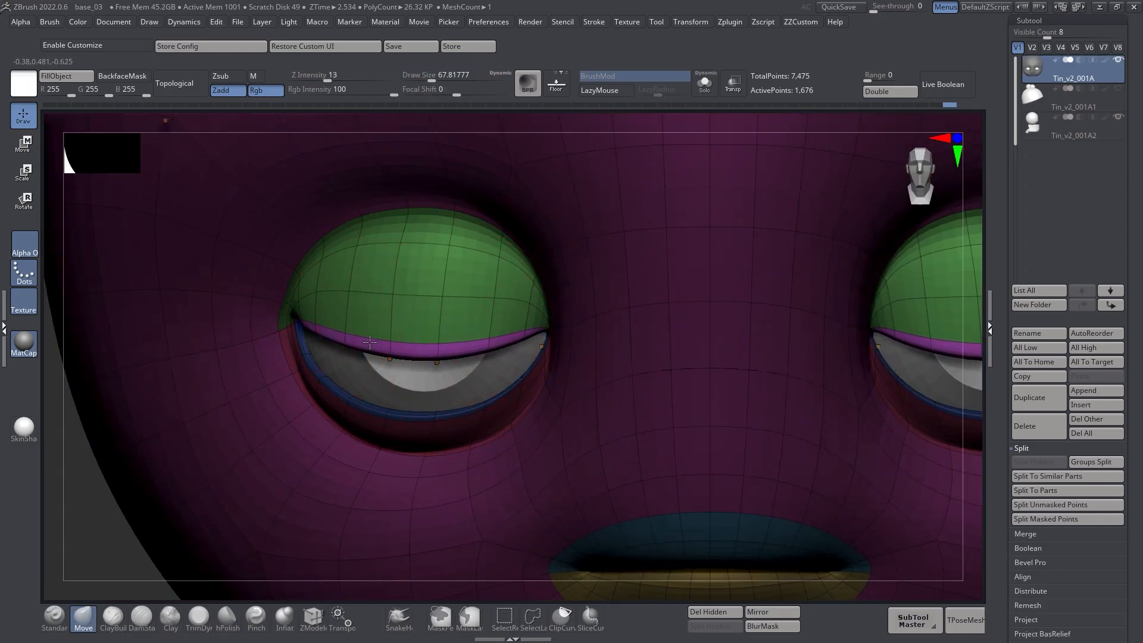
ctrl+right_drag(403, 339, 416, 297)
mouse_move(443, 342)
right_down()
mouse_move(523, 362)
mouse_move(581, 357)
mouse_move(535, 366)
mouse_move(519, 405)
right_up()
key(shift+f)
drag(491, 321, 489, 324)
alt+right_drag(499, 377, 587, 321)
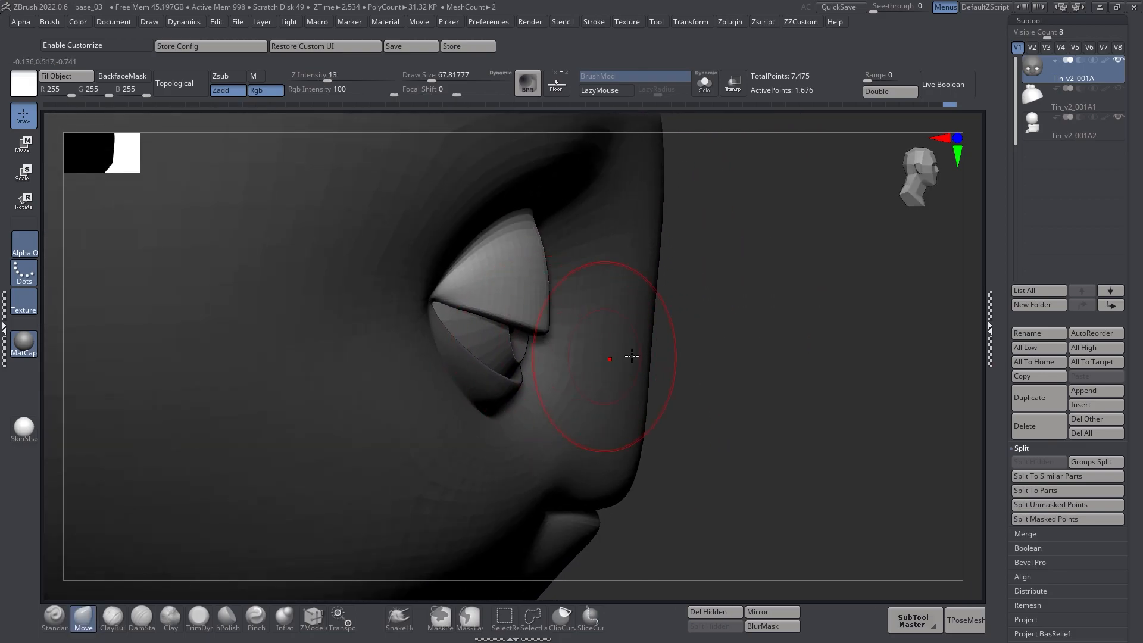
right_drag(673, 362, 620, 370)
Clear the mask from the head and check both lids from the front
ctrl+click(856, 391)
ctrl+drag(857, 391, 870, 410)
right_drag(646, 342, 577, 336)
mouse_move(643, 363)
ctrl+right_down()
mouse_move(715, 263)
mouse_move(708, 283)
ctrl+right_up()
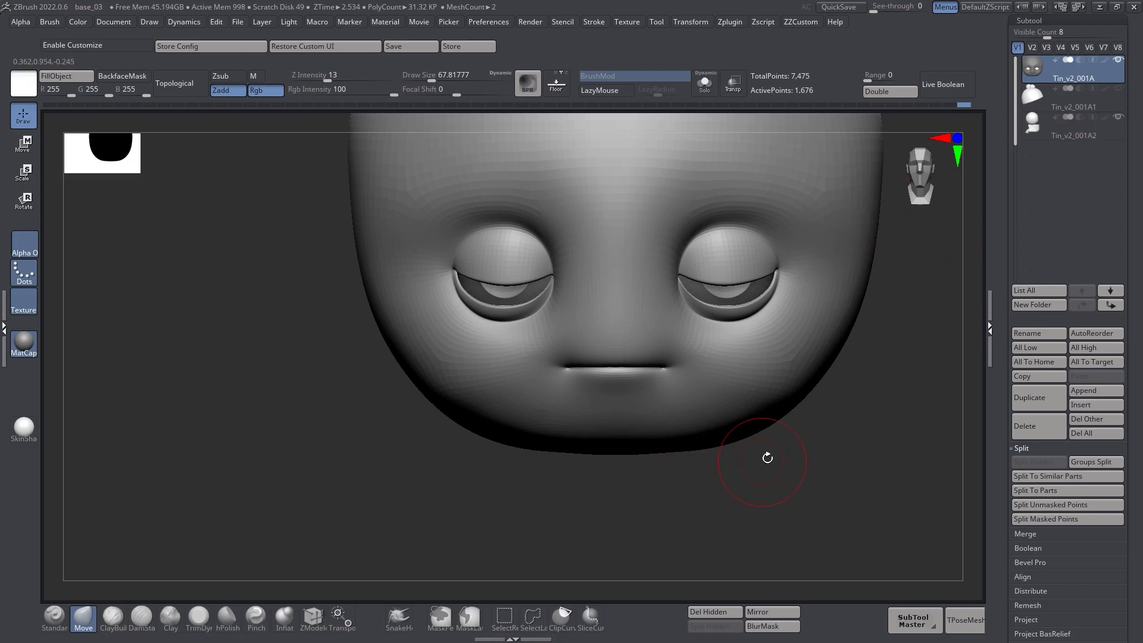
Resize the brush, try smoothing the area around the eye and undo the strokes
mouse_move(443, 347)
ctrl+right_down()
mouse_move(510, 377)
mouse_move(536, 426)
mouse_move(560, 402)
ctrl+right_up()
key(s)
drag(560, 402, 553, 403)
shift+drag(462, 434, 539, 430)
key(ctrl+z)
key(ctrl+z)
Reduce the Move brush's draw size to about 13 and go over the eyelids from several angles
key(s)
right_drag(539, 430, 512, 423)
mouse_move(357, 417)
right_down()
mouse_move(434, 428)
mouse_move(616, 386)
right_up()
mouse_move(616, 385)
alt+right_down()
mouse_move(421, 427)
mouse_move(414, 404)
alt+right_up()
key(s)
drag(412, 388, 409, 390)
right_drag(419, 396, 493, 248)
right_drag(473, 303, 513, 353)
Turn off dynamic subdivision and show the polyframe with the head unmasked
key(shift+d)
key(shift+f)
ctrl+drag(170, 461, 188, 484)
right_drag(437, 364, 523, 358)
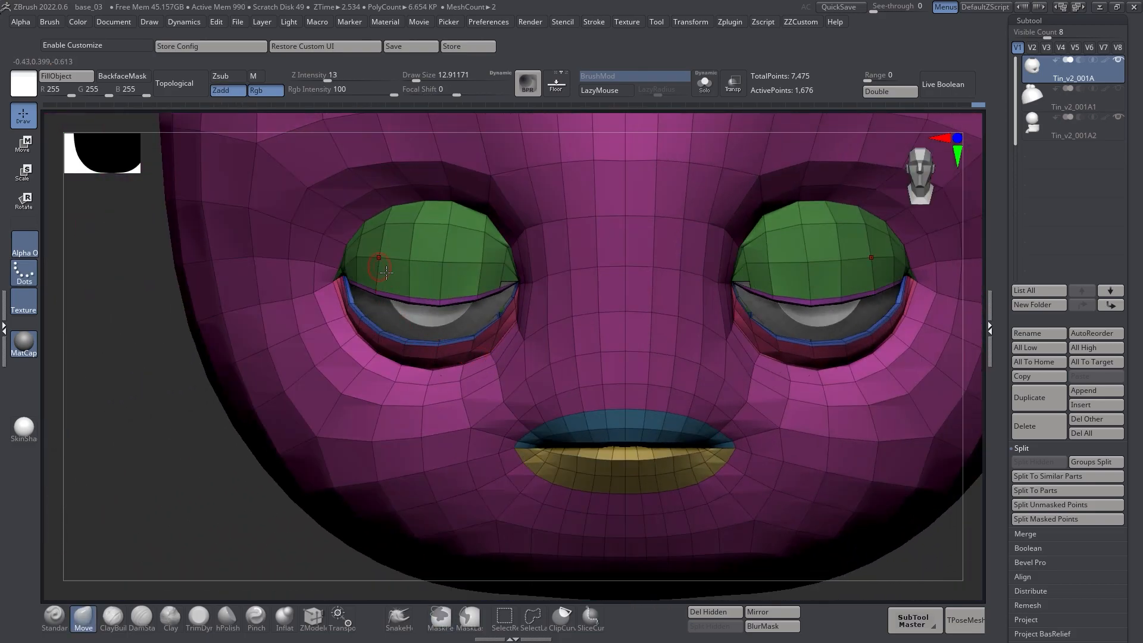
Switch to Blender and examine the eyelid topology of head_geo_dissatisfaction.001 from several angles in Edit Mode
key(alt+Tab)
key(alt+Tab)
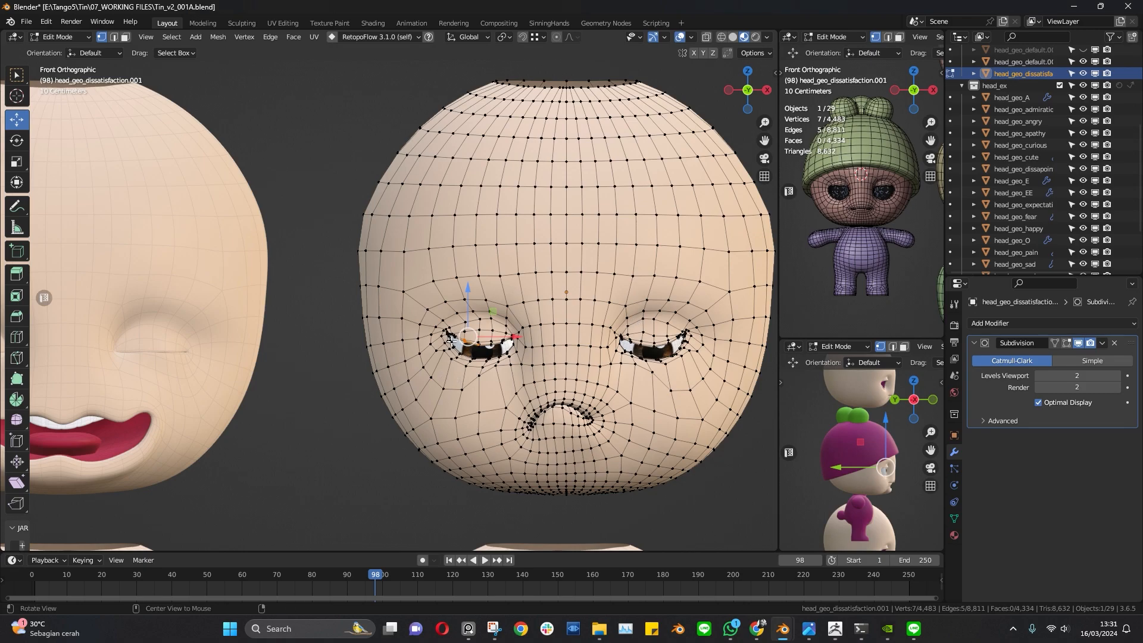
middle_drag(382, 415, 494, 303)
scroll(494, 303, up, 8)
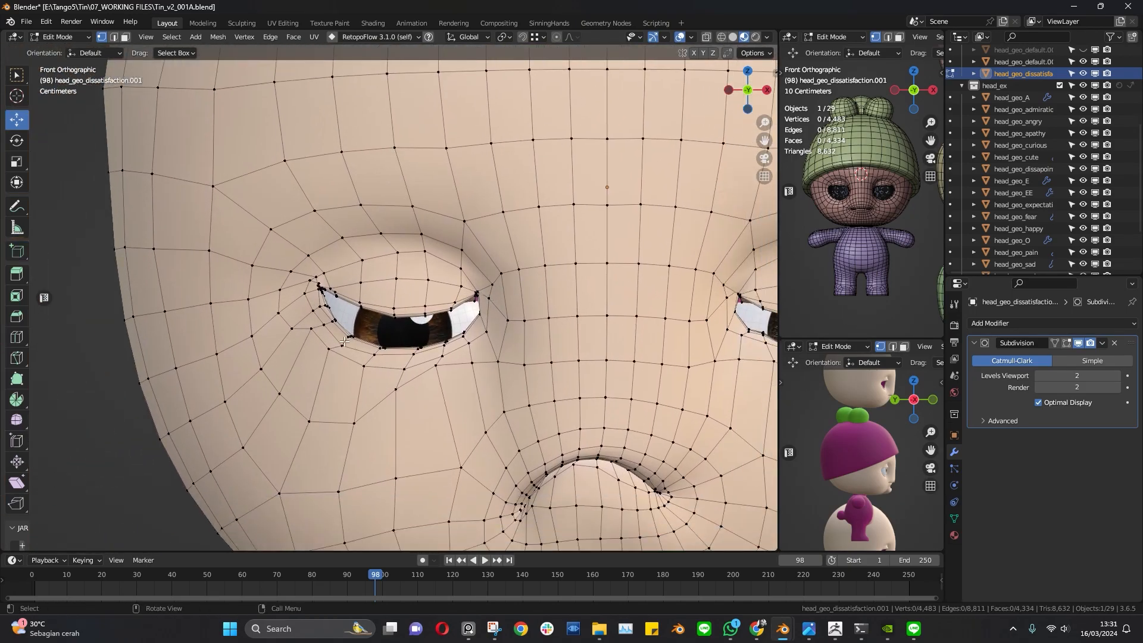
middle_drag(414, 369, 339, 353)
middle_drag(433, 355, 487, 358)
scroll(487, 358, down, 4)
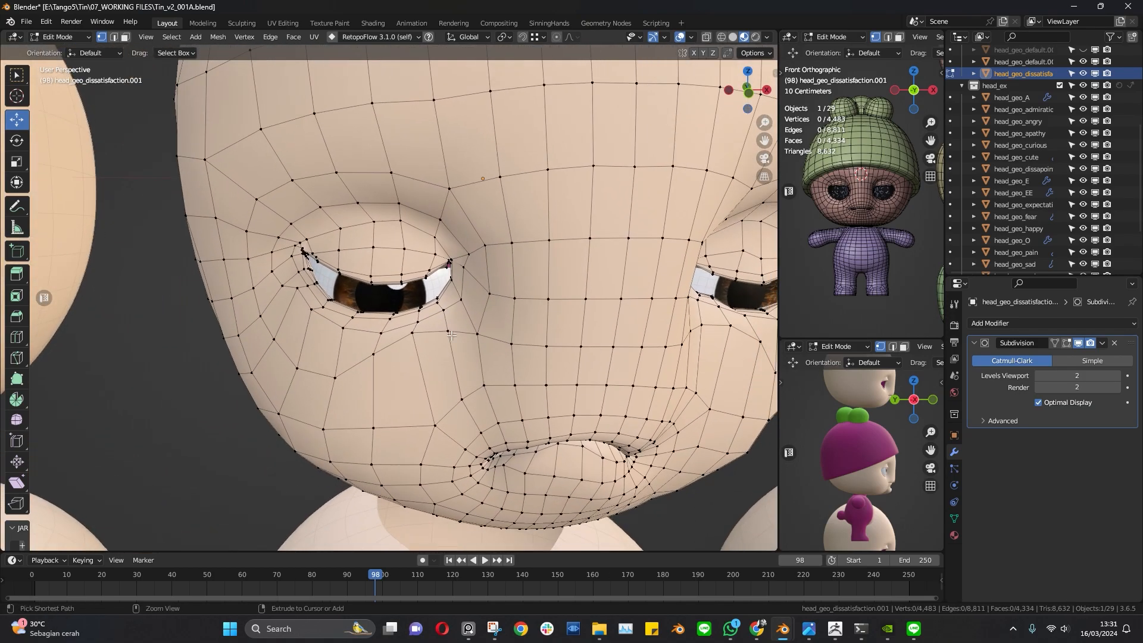
shift+middle_drag(505, 524, 519, 409)
scroll(519, 409, down, 3)
middle_drag(441, 404, 465, 411)
scroll(470, 412, up, 4)
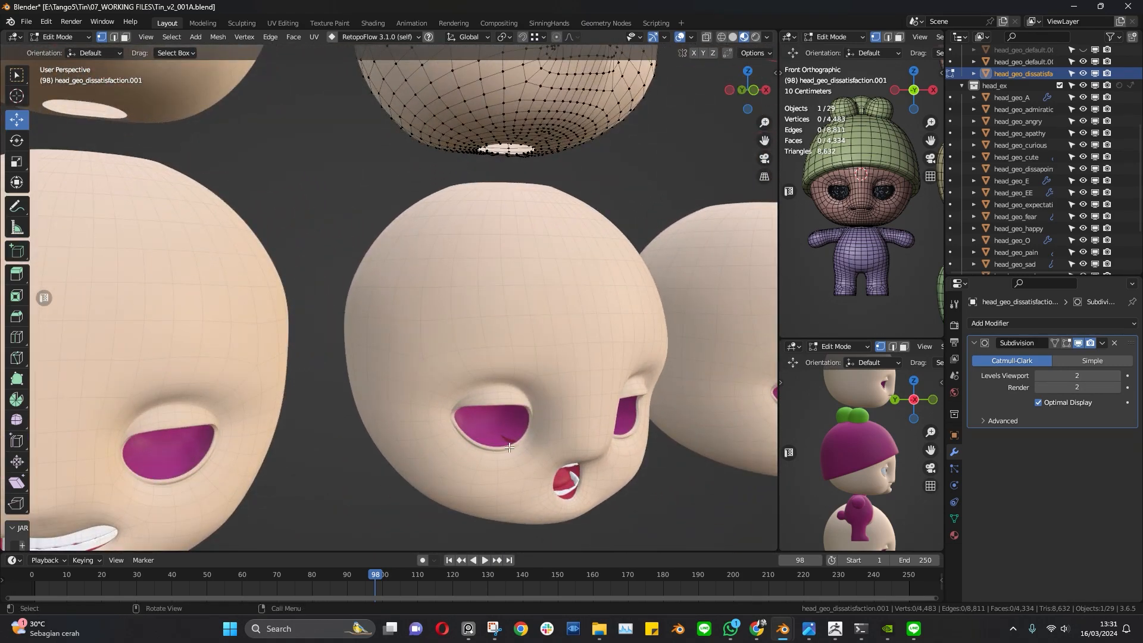
shift+middle_drag(505, 128, 478, 382)
scroll(470, 254, up, 4)
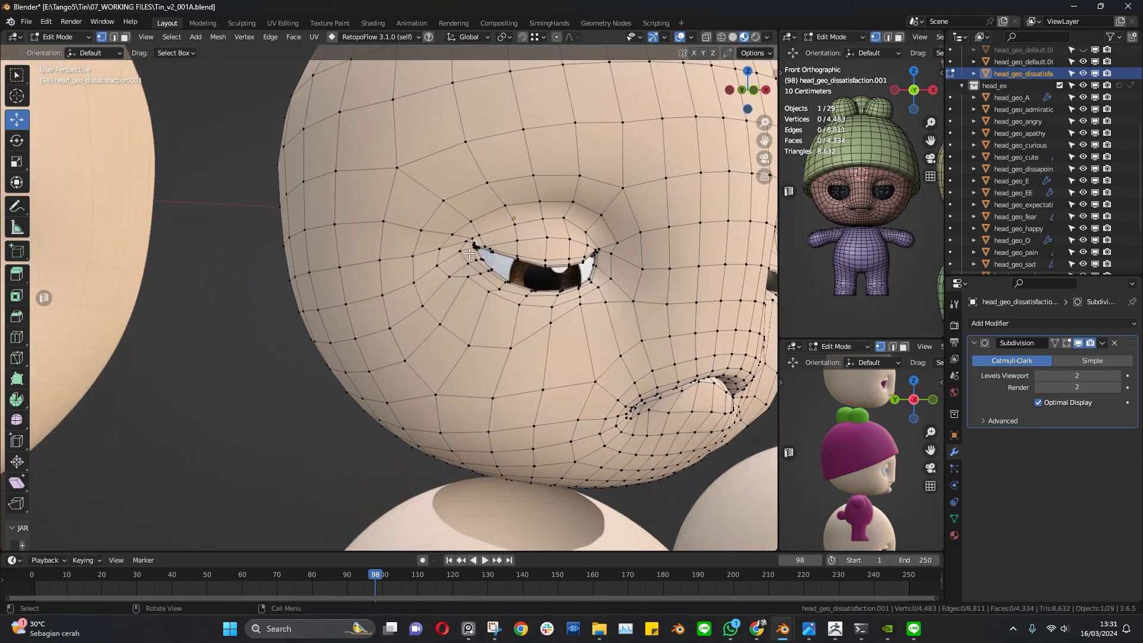
scroll(589, 296, down, 5)
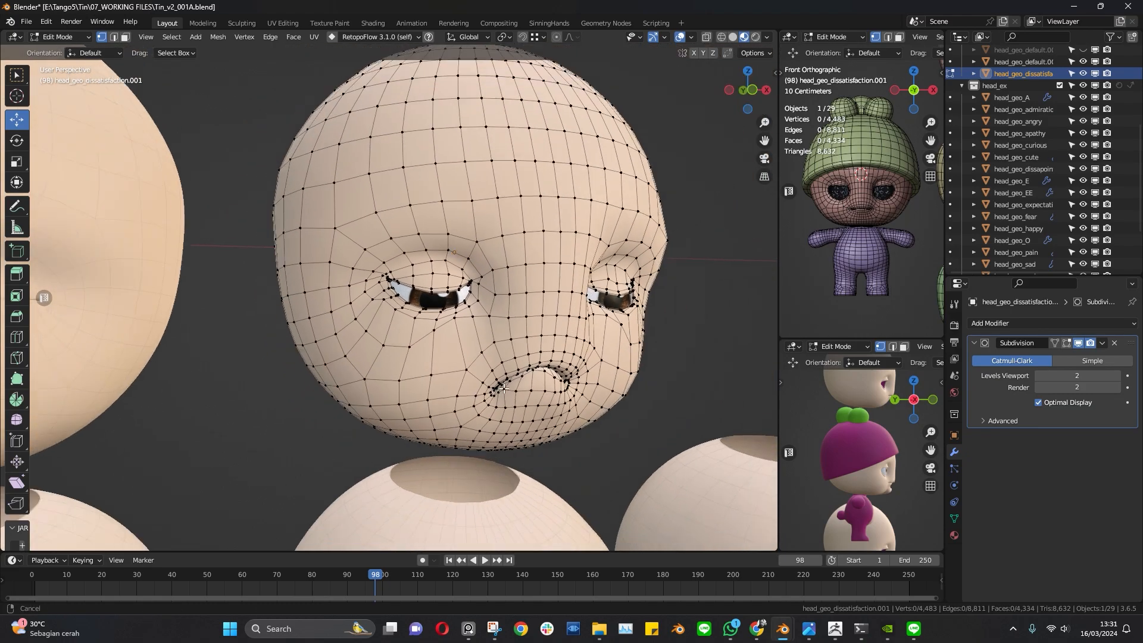
Leave Edit Mode, view the finished dissatisfaction head from the front and switch back to ZBrush
key(Tab)
middle_drag(513, 330, 465, 364)
mouse_move(458, 319)
alt+middle_down()
mouse_move(460, 348)
mouse_move(474, 327)
alt+middle_up()
key(alt+Tab)
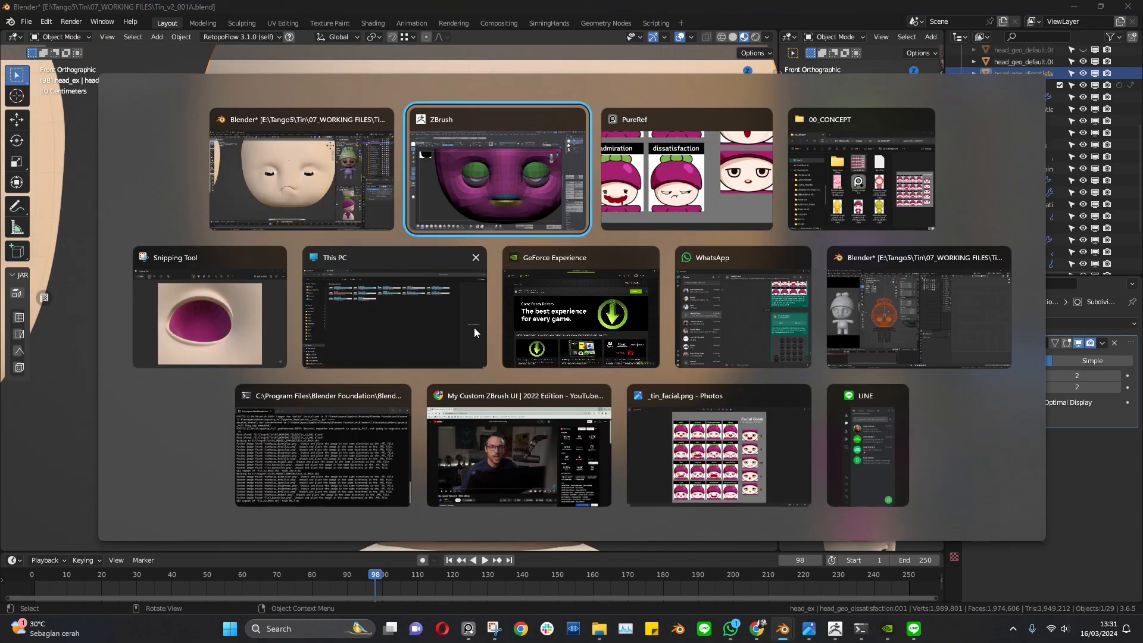
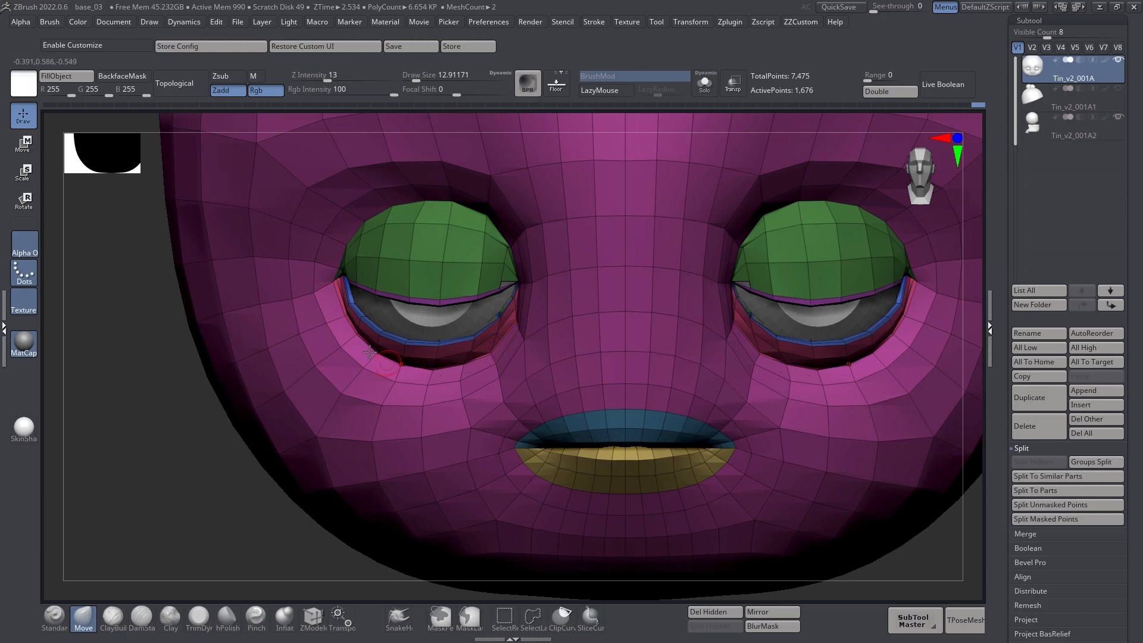
Turn off the polyframe and turn on dynamic subdivision to check the smoothed lids and mouth from the front
key(shift+f)
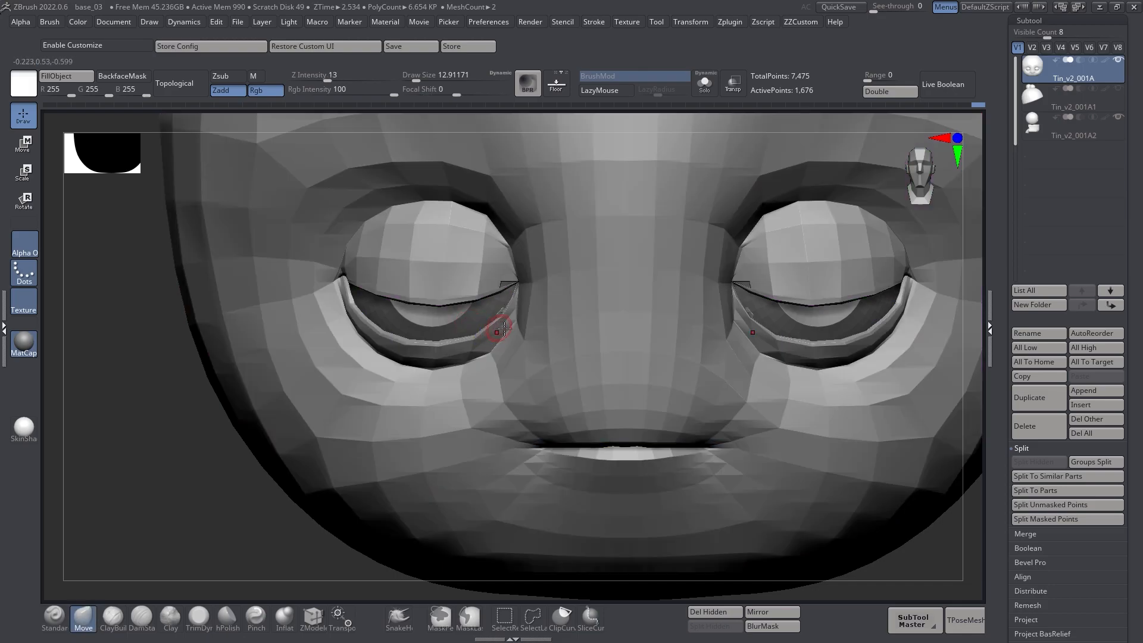
key(d)
right_drag(503, 337, 537, 388)
mouse_move(537, 388)
alt+right_down()
mouse_move(479, 301)
mouse_move(556, 324)
mouse_move(459, 369)
alt+right_up()
ctrl+right_drag(459, 369, 511, 358)
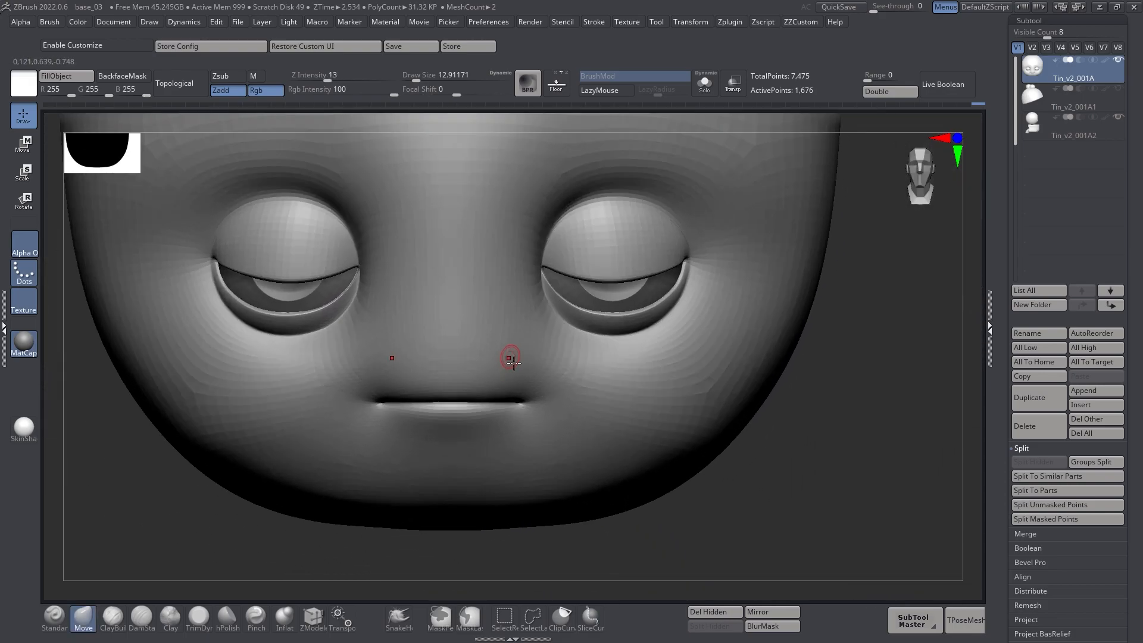
Switch to PureRef, examine the dissatisfaction expression's eyes and mouth, move the reference aside and return to ZBrush
key(alt+Tab)
right_drag(973, 299, 786, 267)
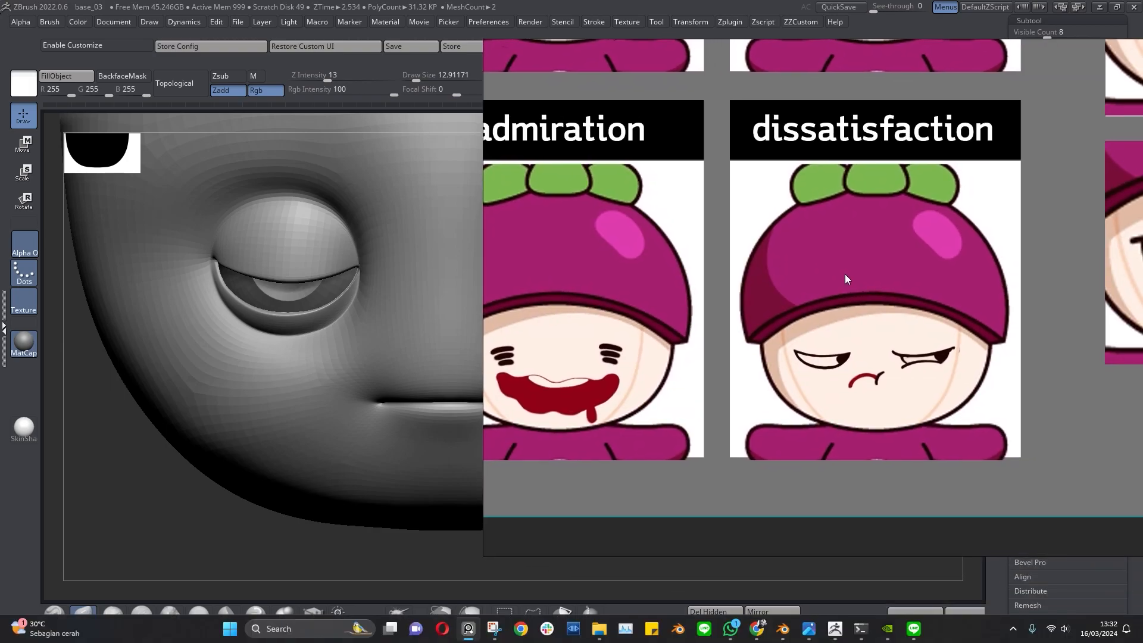
right_drag(887, 380, 1003, 405)
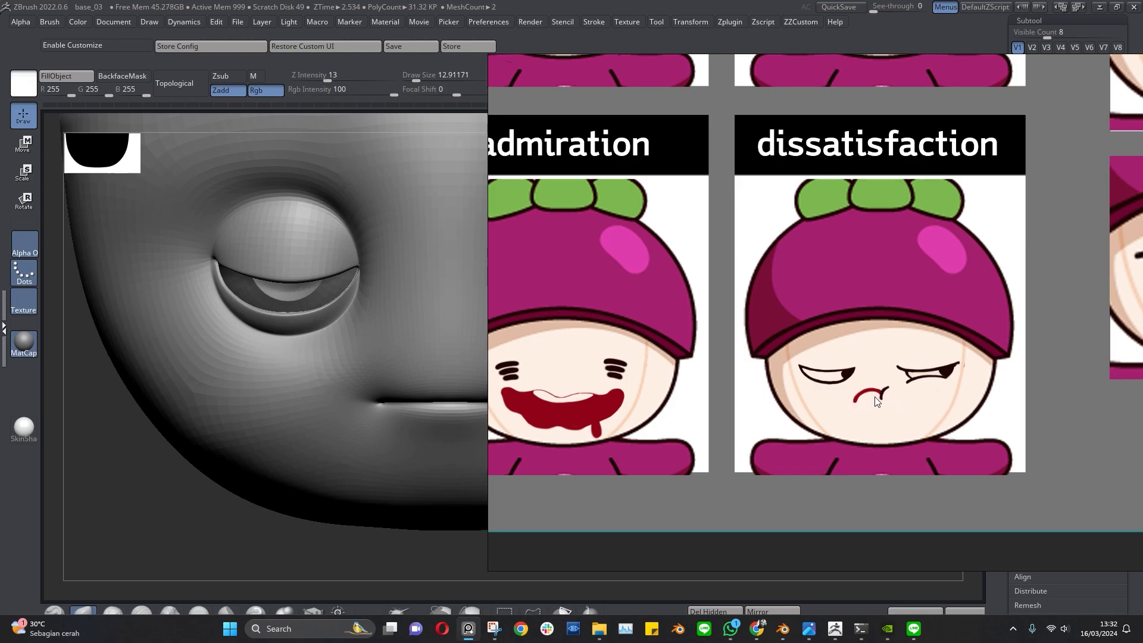
right_drag(838, 378, 1142, 392)
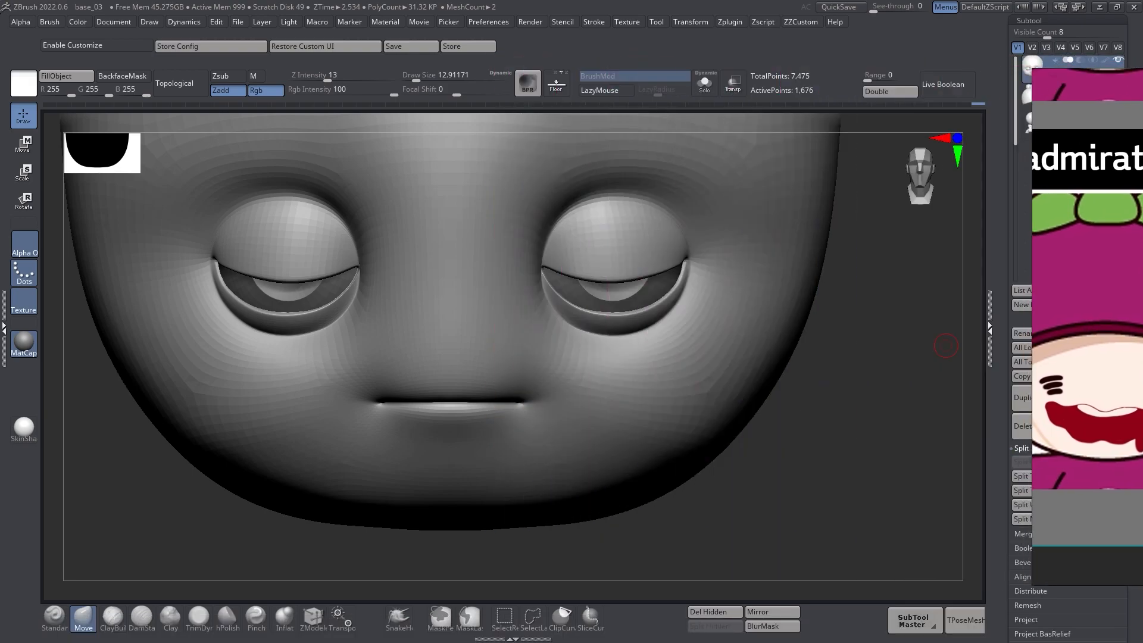
click(837, 458)
Show the polyframe without dynamic subdivision, duplicate the head subtool and hide the original to work on the copy
alt+right_drag(538, 441, 704, 429)
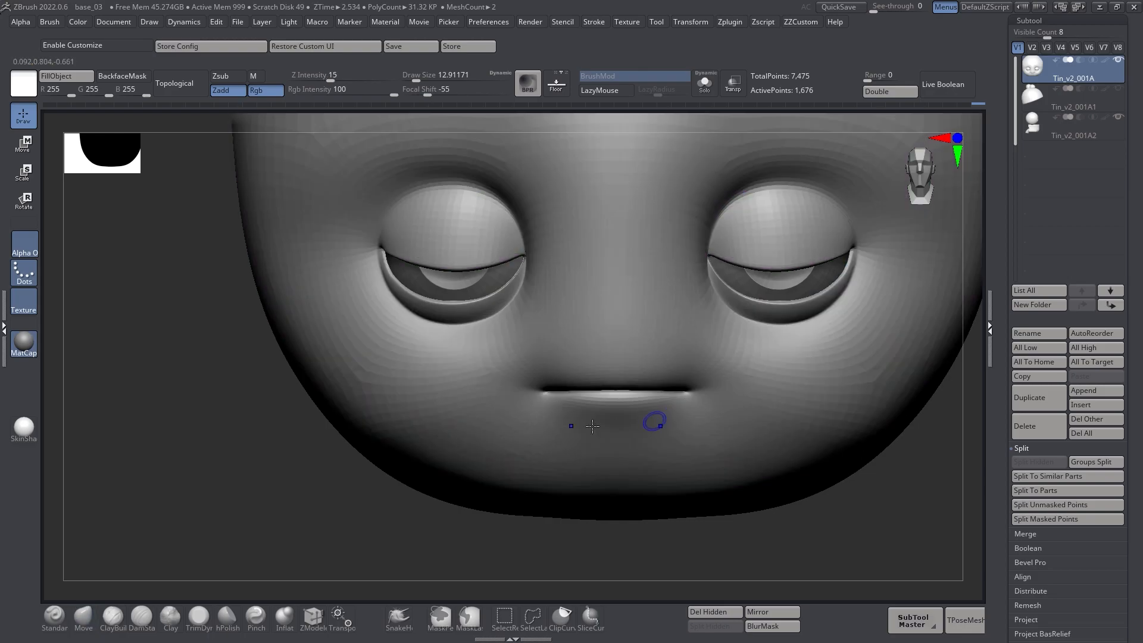
key(shift+f)
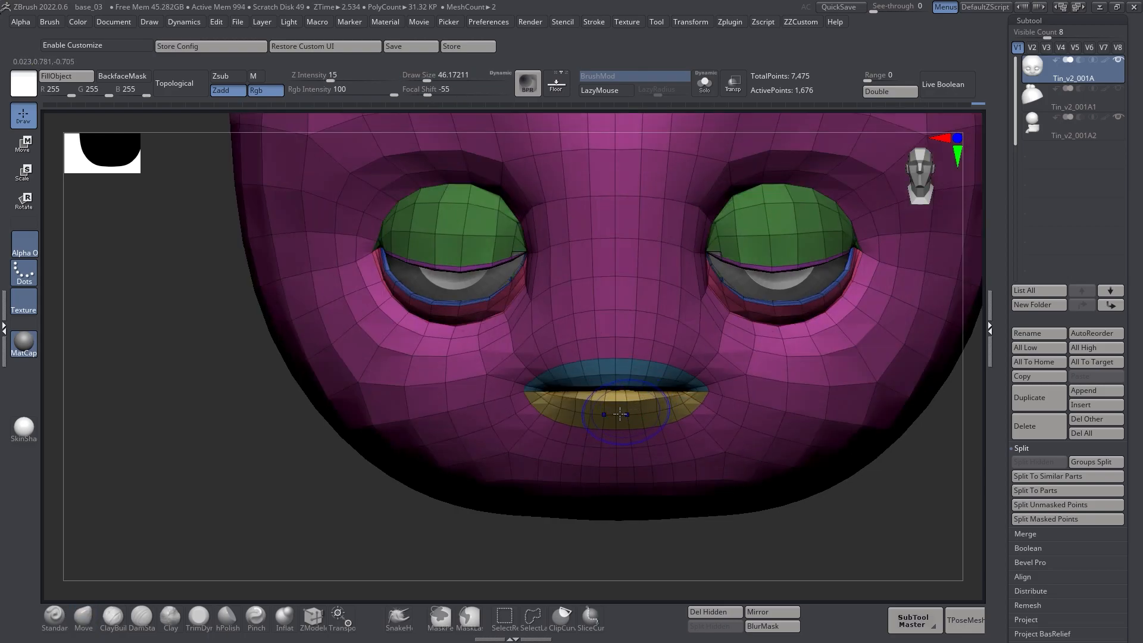
key(shift+d)
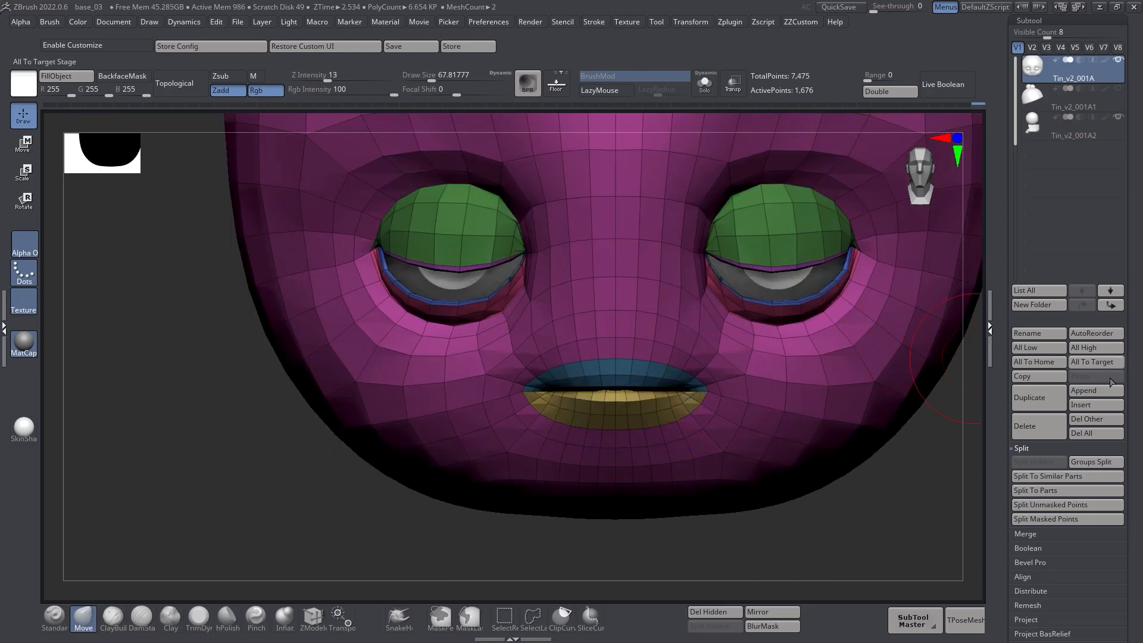
click(1045, 396)
click(1115, 62)
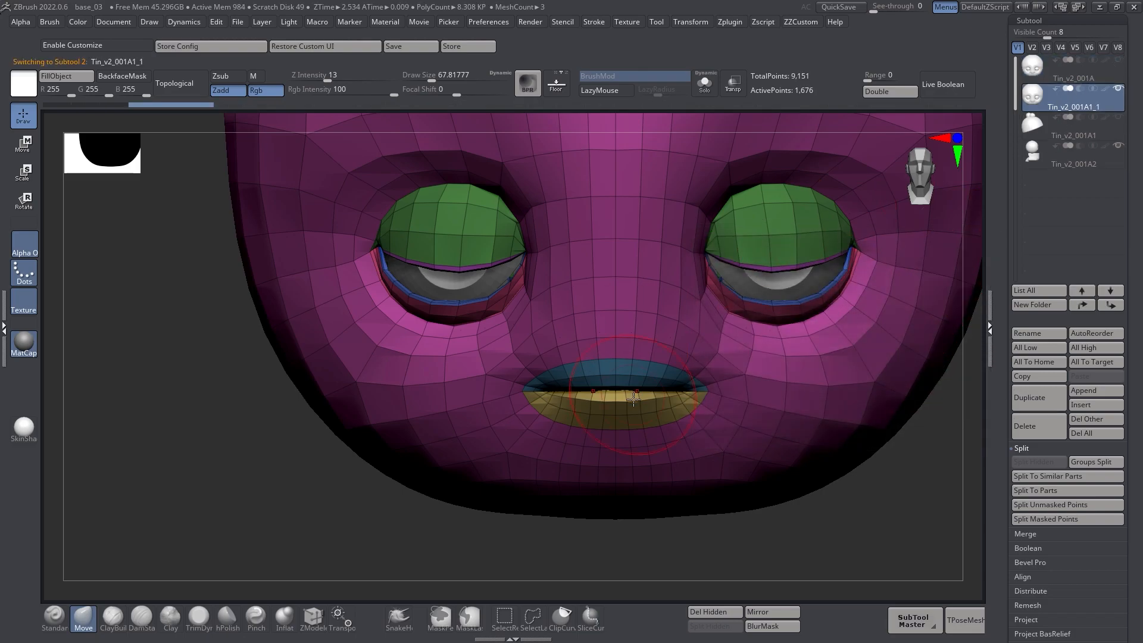
Pull the mouth corners down into a frown with the Move brush, using draw sizes of about 97 and 62
drag(917, 488, 959, 459)
key(bracketright)
mouse_move(594, 356)
right_down()
mouse_move(592, 330)
mouse_move(595, 399)
mouse_move(565, 383)
right_up()
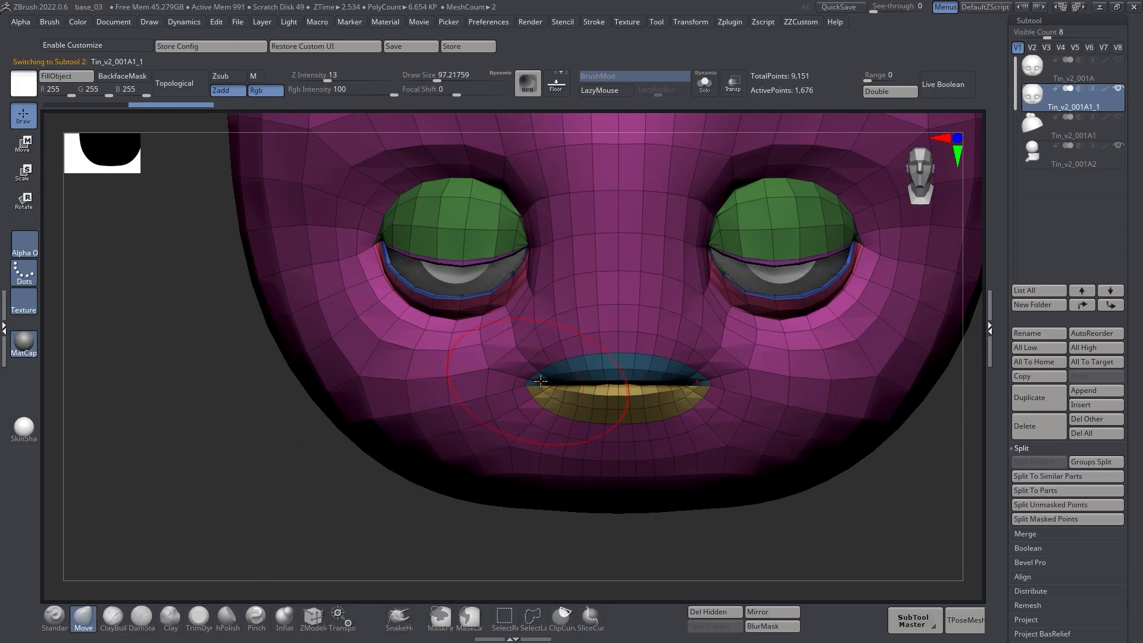
drag(557, 390, 562, 449)
right_drag(579, 412, 566, 411)
key(s)
drag(548, 410, 540, 411)
drag(532, 403, 537, 440)
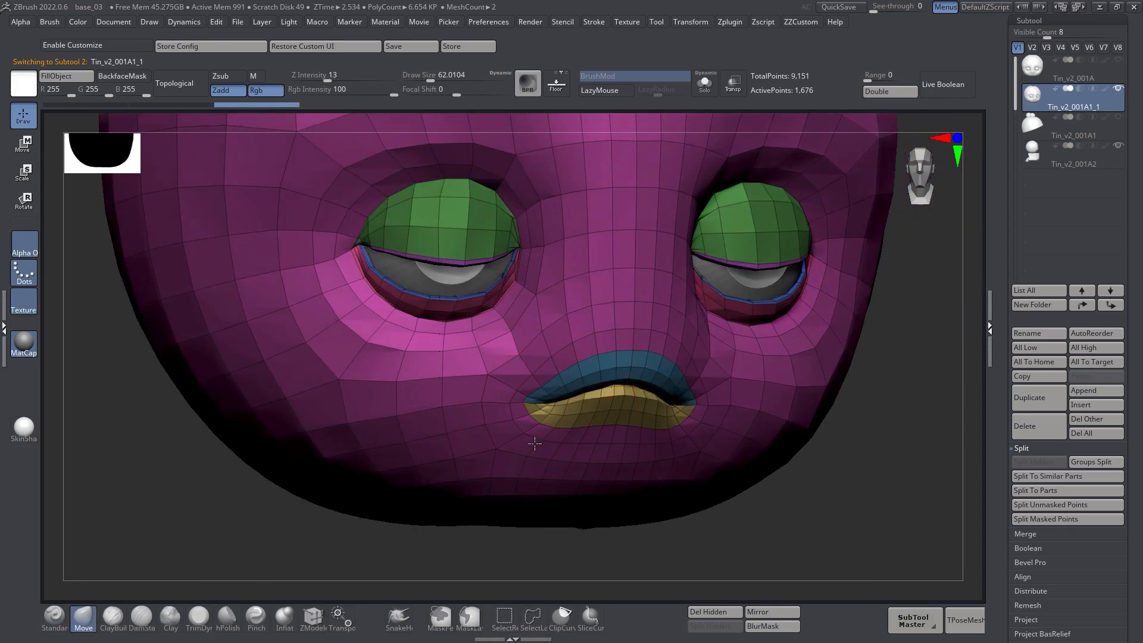
Undo the last two mouth strokes and rework the frown's lips with the Move brush at a draw size of about 68
key(ctrl+z)
key(ctrl+z)
right_drag(559, 424, 596, 387)
key(s)
drag(611, 382, 618, 383)
drag(638, 300, 647, 266)
mouse_move(563, 364)
right_down()
mouse_move(666, 370)
mouse_move(596, 371)
right_up()
mouse_move(568, 321)
right_down()
mouse_move(601, 369)
mouse_move(590, 372)
right_up()
key(s)
drag(590, 373, 590, 372)
key(ctrl+z)
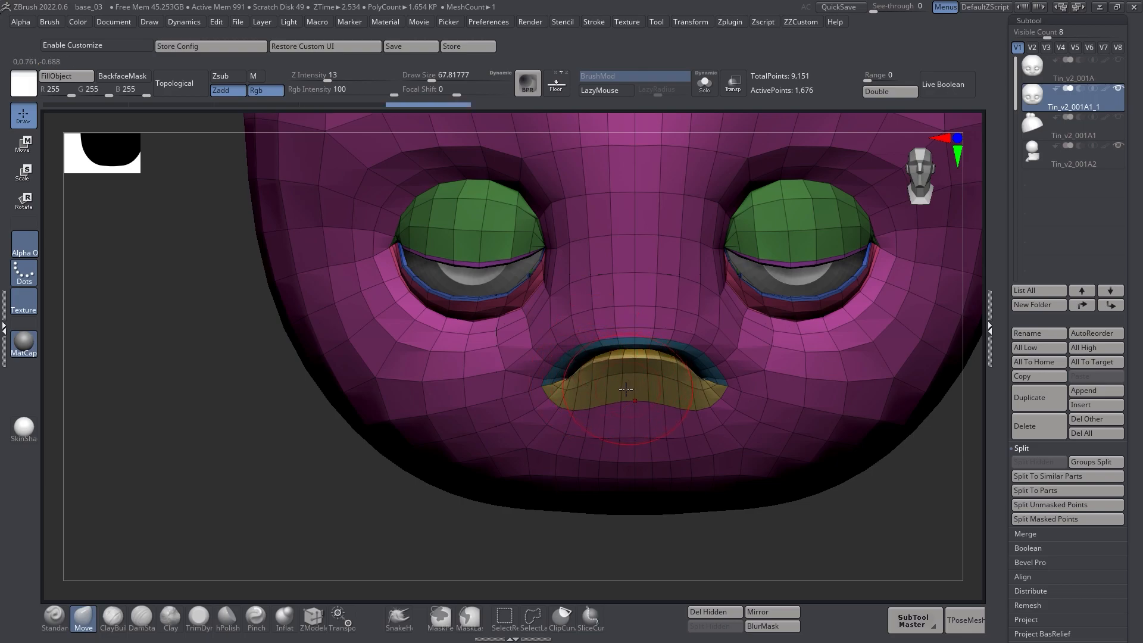
Compare the frowning copy with the original head by switching between subtools Tin_v2_001A and Tin_v2_001A1_1
click(1042, 77)
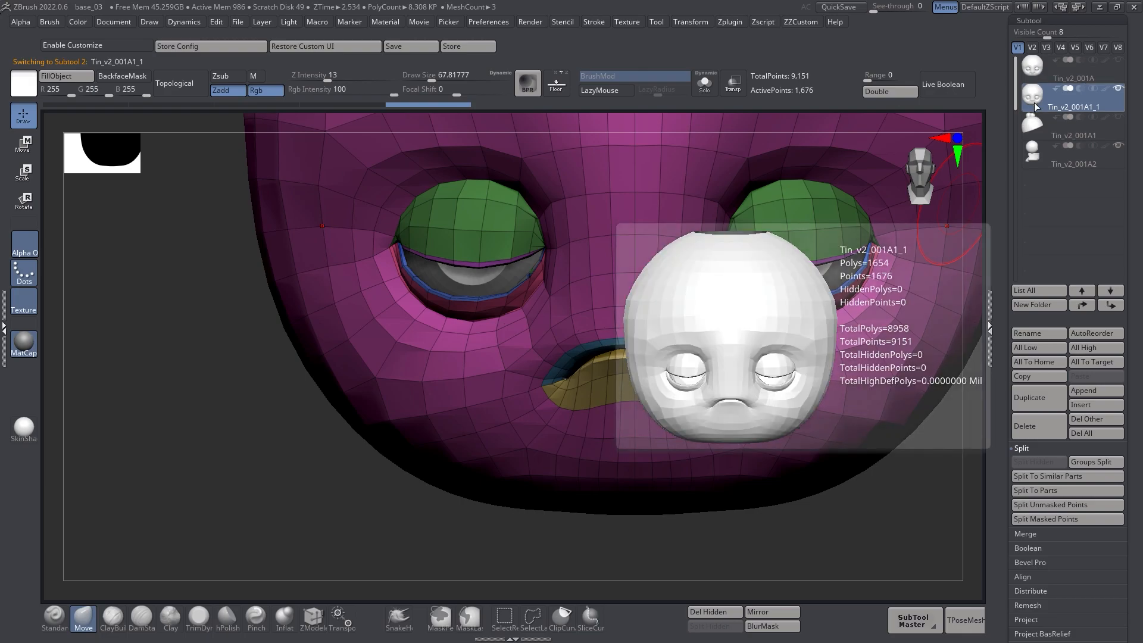
click(1042, 99)
key(Up)
key(Down)
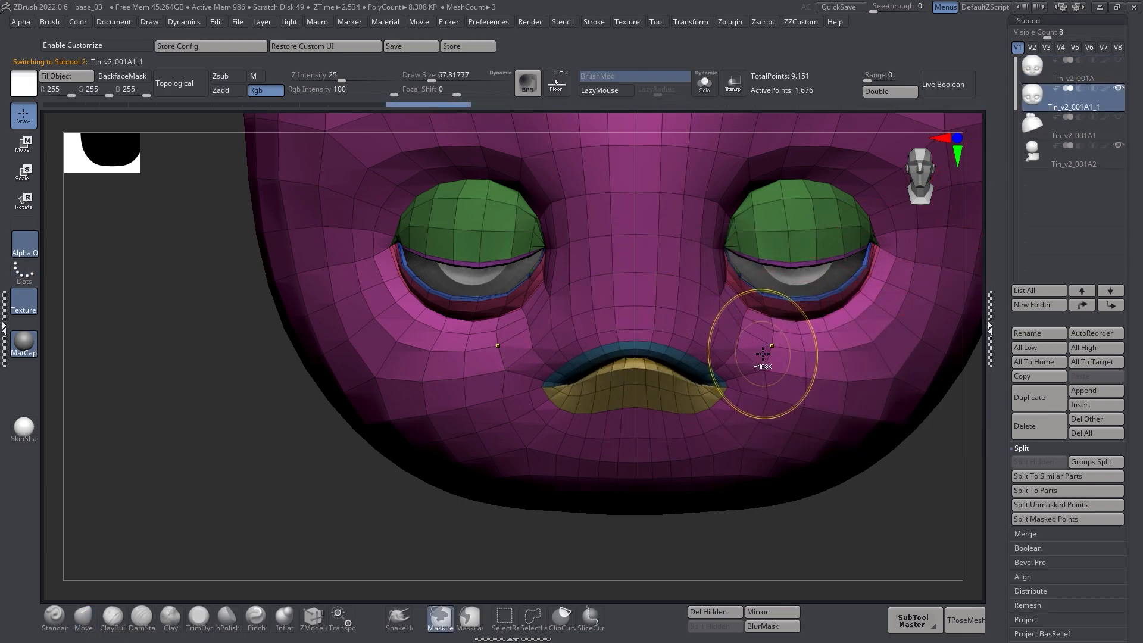
Adjust the frown's corner from an angled view with the Move brush at a draw size of about 56
key(s)
drag(581, 397, 581, 397)
right_drag(575, 398, 628, 404)
key(s)
drag(547, 408, 550, 401)
key(s)
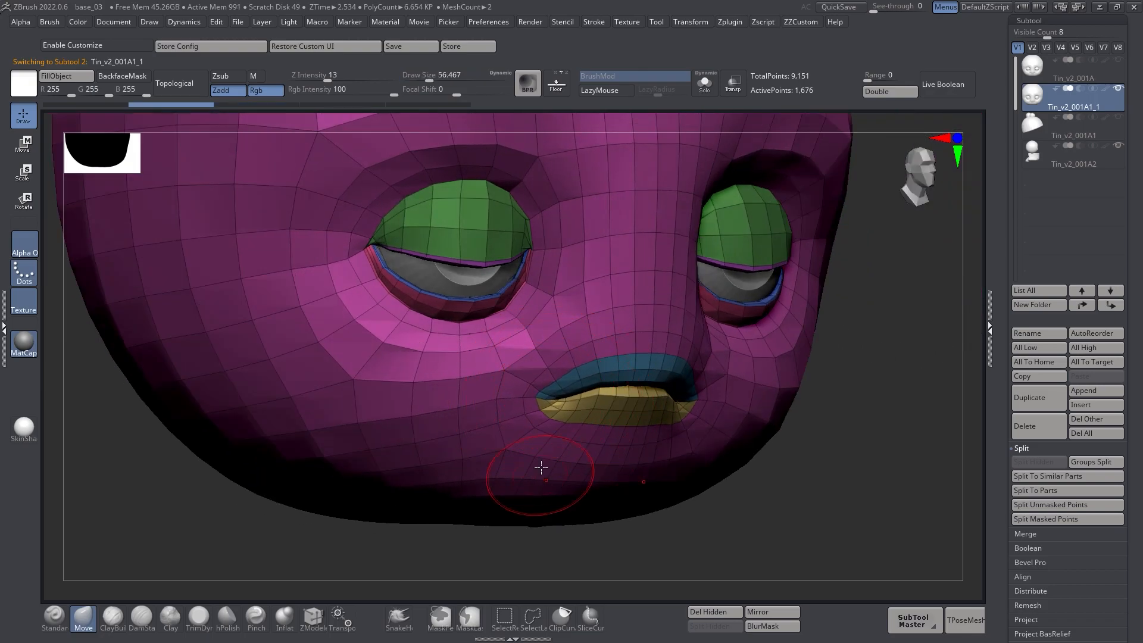
Undo the last stroke, lower the Move brush's Z intensity to 6 and refine the mouth corners with draw sizes of about 39 and 71
key(space)
key(ctrl+z)
drag(598, 461, 586, 460)
right_drag(572, 417, 624, 408)
drag(550, 408, 537, 427)
key(s)
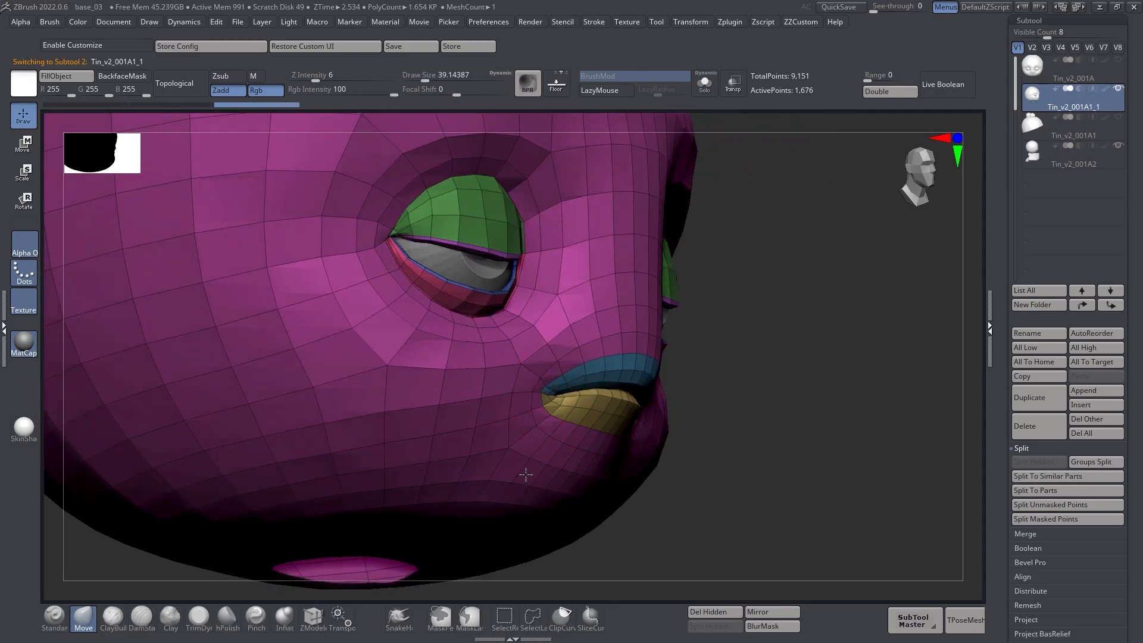
shift+right_drag(556, 427, 546, 423)
key(s)
mouse_move(602, 404)
mouse_down()
mouse_move(604, 325)
mouse_move(566, 315)
mouse_up()
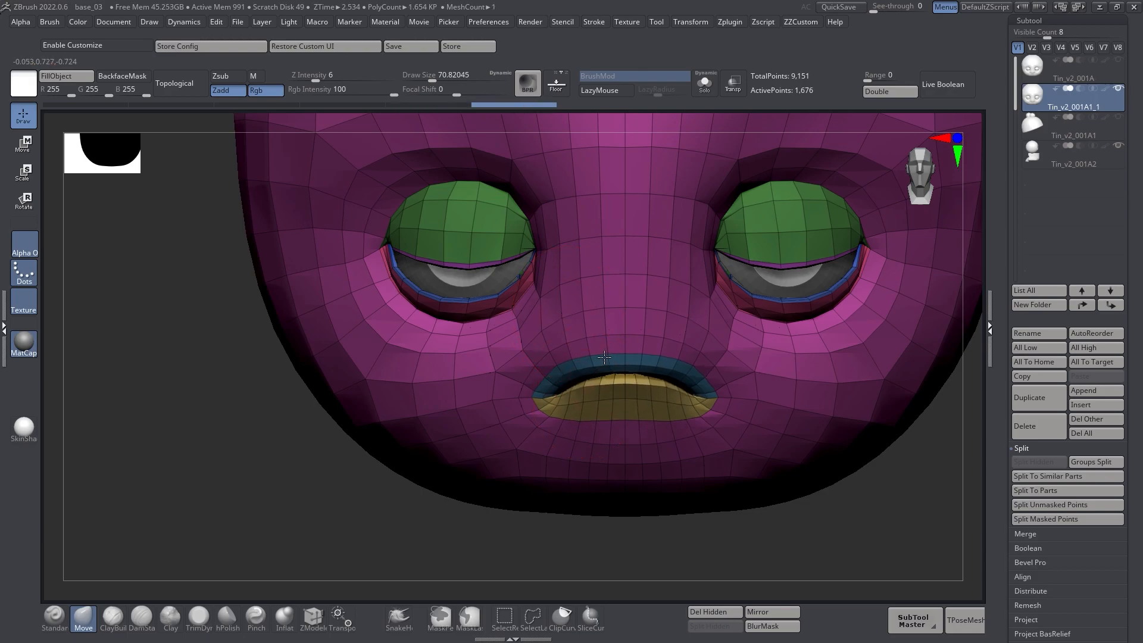
Turn off the polyframe, turn on dynamic subdivision and refine the frown's upper lip with the Move brush at a draw size of about 49
key(shift+f)
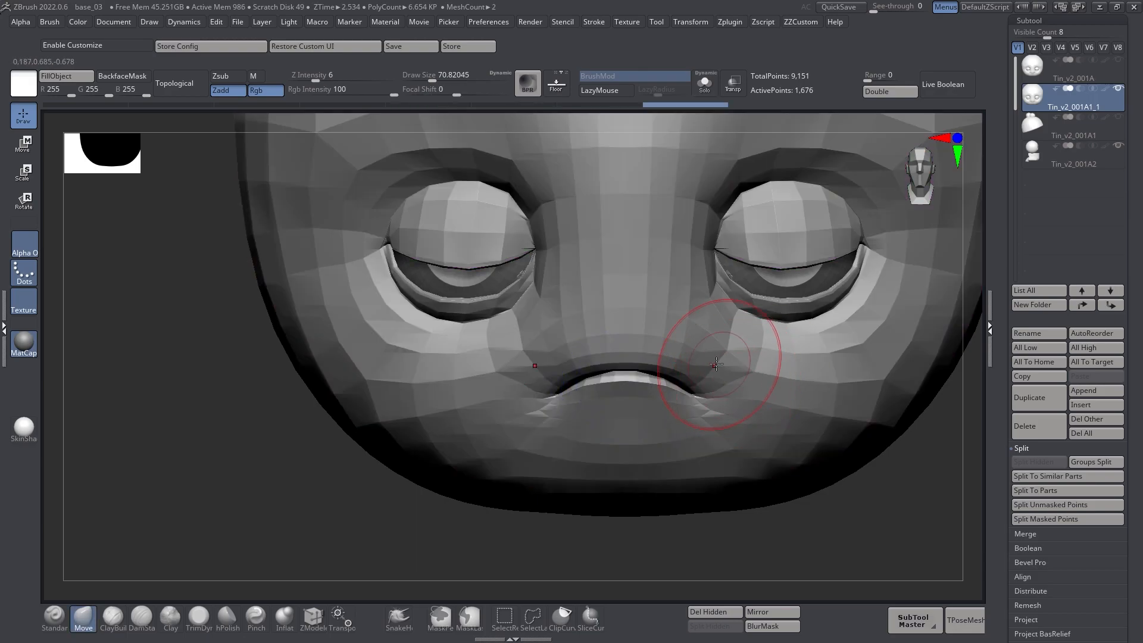
key(d)
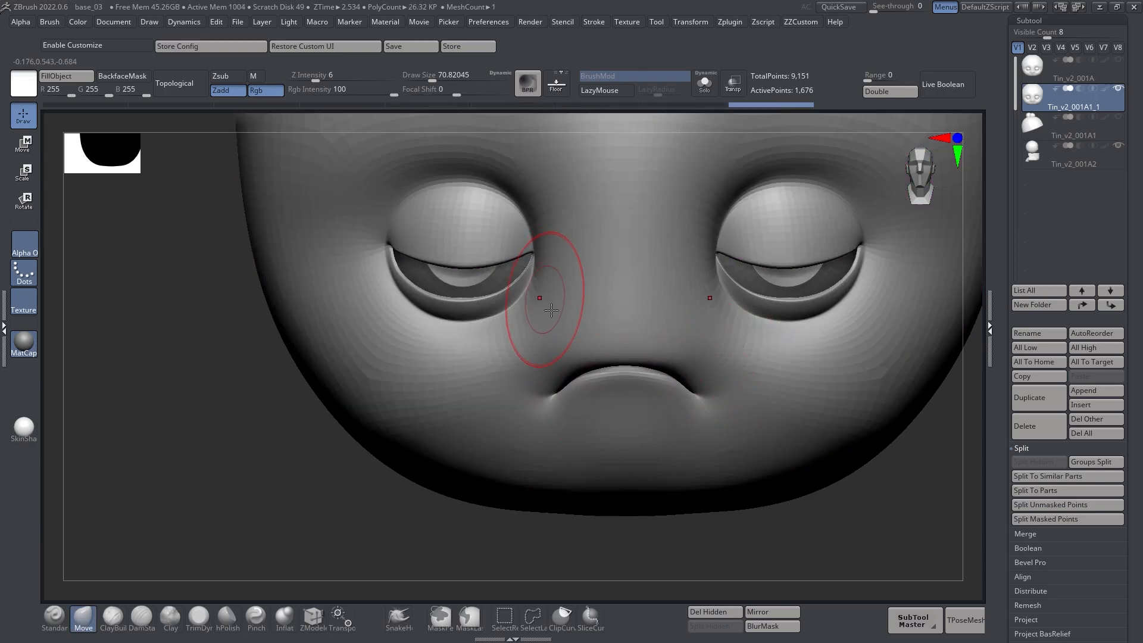
key(s)
mouse_move(575, 391)
mouse_down()
mouse_move(588, 390)
mouse_move(590, 358)
mouse_up()
right_drag(655, 364, 650, 300)
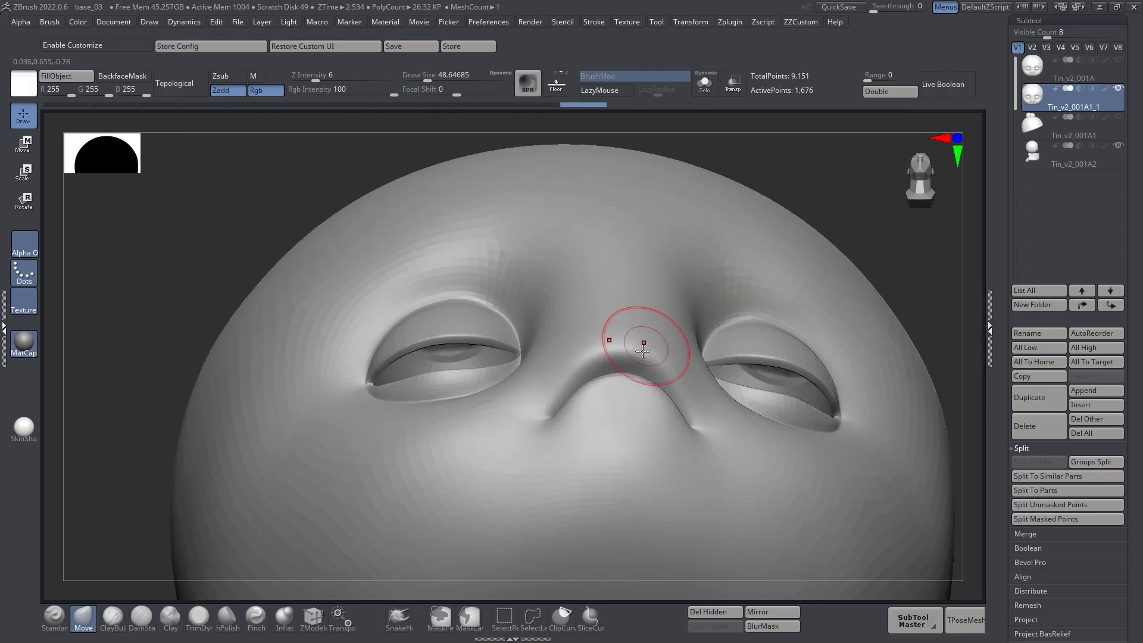
drag(643, 350, 642, 356)
right_drag(640, 358, 632, 420)
key(ctrl+shift+z)
key(ctrl+shift+z)
mouse_move(580, 381)
right_down()
mouse_move(441, 390)
mouse_move(646, 412)
mouse_move(642, 375)
mouse_move(696, 376)
mouse_move(663, 438)
mouse_move(684, 380)
mouse_move(651, 378)
mouse_move(625, 297)
right_up()
key(d)
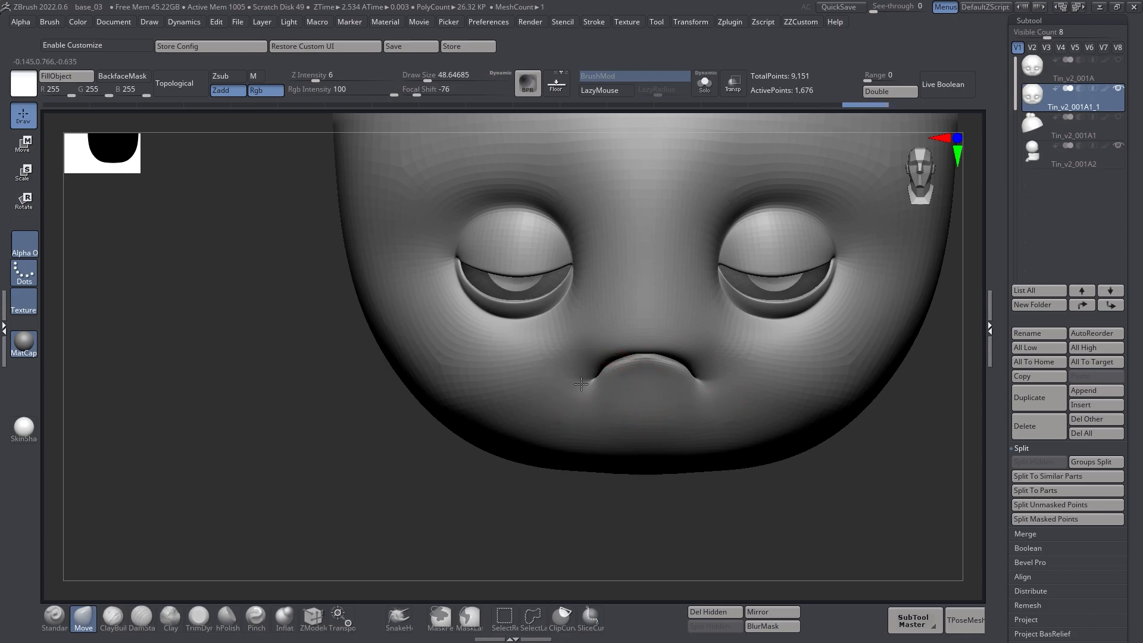
Isolate and mask the lower lip polygroup, then restore the whole head and invert the mask to free only the lower lip
mouse_move(561, 387)
right_down()
mouse_move(689, 426)
mouse_move(789, 401)
right_up()
ctrl+shift+click(671, 378)
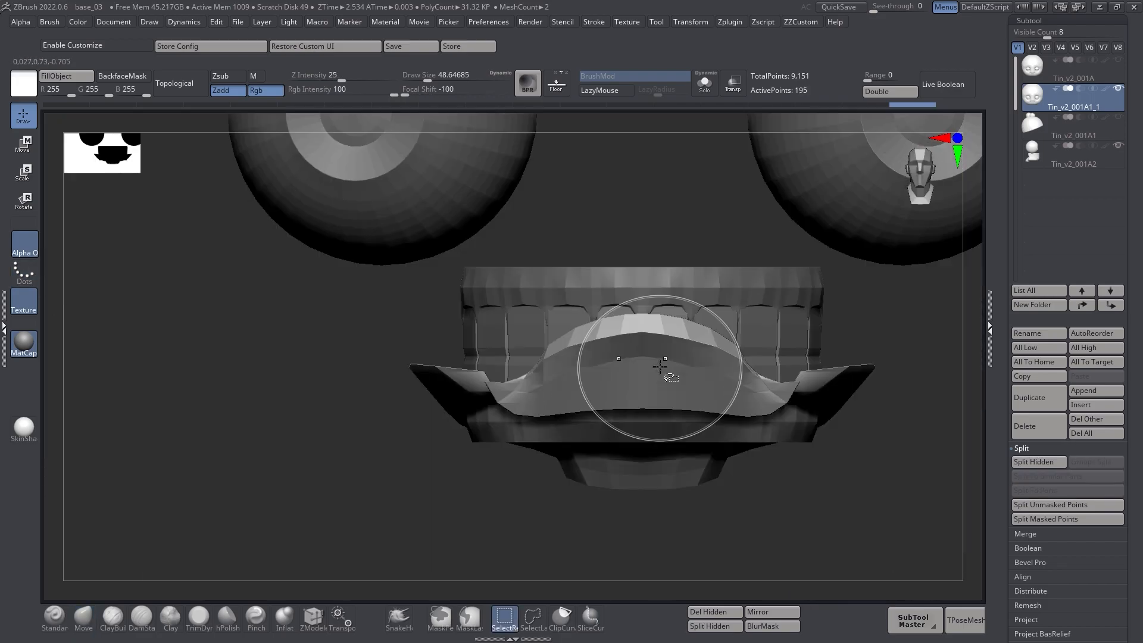
right_drag(601, 376, 774, 387)
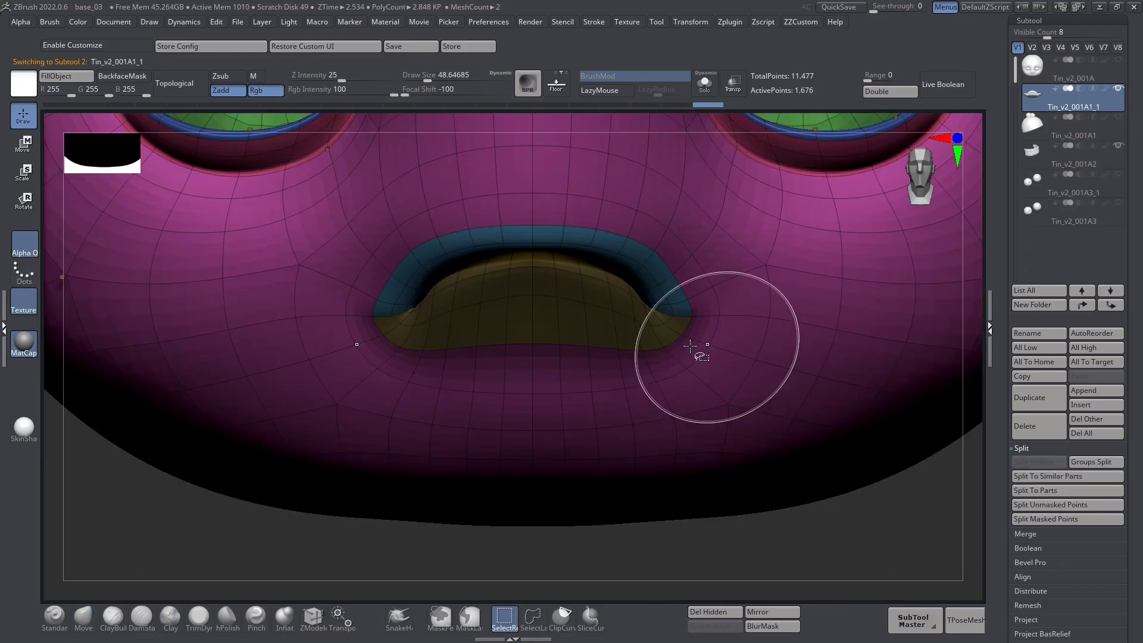
mouse_move(589, 303)
alt+right_down()
mouse_move(623, 316)
mouse_move(635, 337)
mouse_move(651, 319)
mouse_move(648, 372)
mouse_move(597, 309)
mouse_move(659, 299)
mouse_move(626, 276)
mouse_move(549, 270)
mouse_move(629, 326)
mouse_move(649, 302)
mouse_move(598, 272)
mouse_move(613, 355)
mouse_move(577, 334)
mouse_move(576, 344)
mouse_move(806, 342)
mouse_move(664, 329)
mouse_move(646, 278)
mouse_move(559, 385)
alt+right_up()
key(shift+f)
ctrl+click(851, 353)
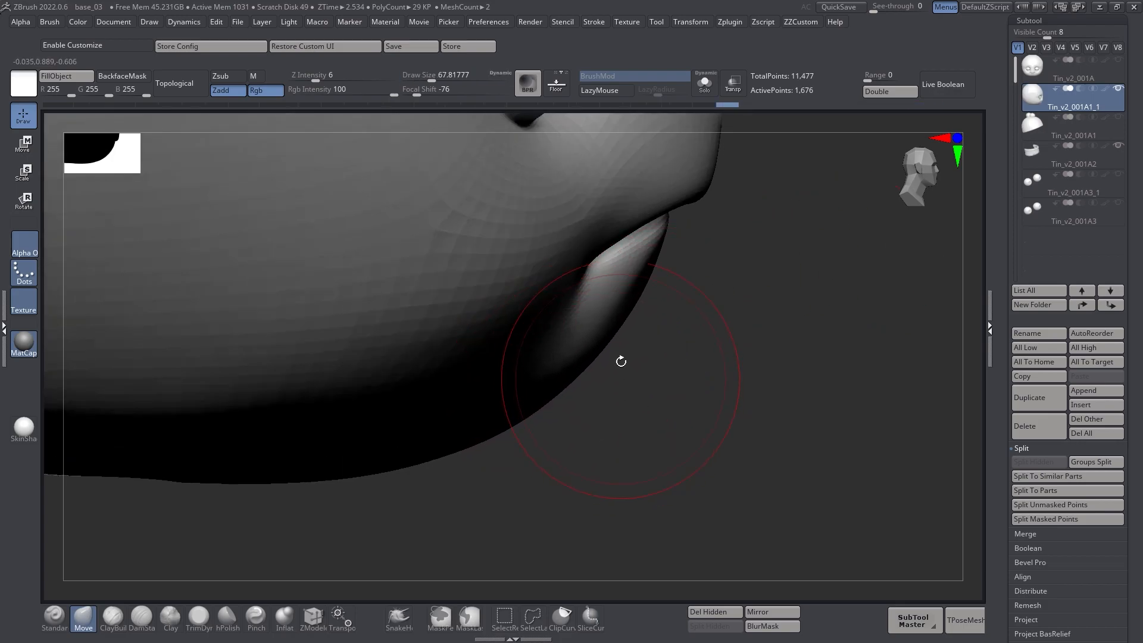
Examine the lower lip's curve on the smoothed head from the side, below and front
mouse_move(616, 344)
right_down()
mouse_move(644, 332)
mouse_move(633, 303)
right_up()
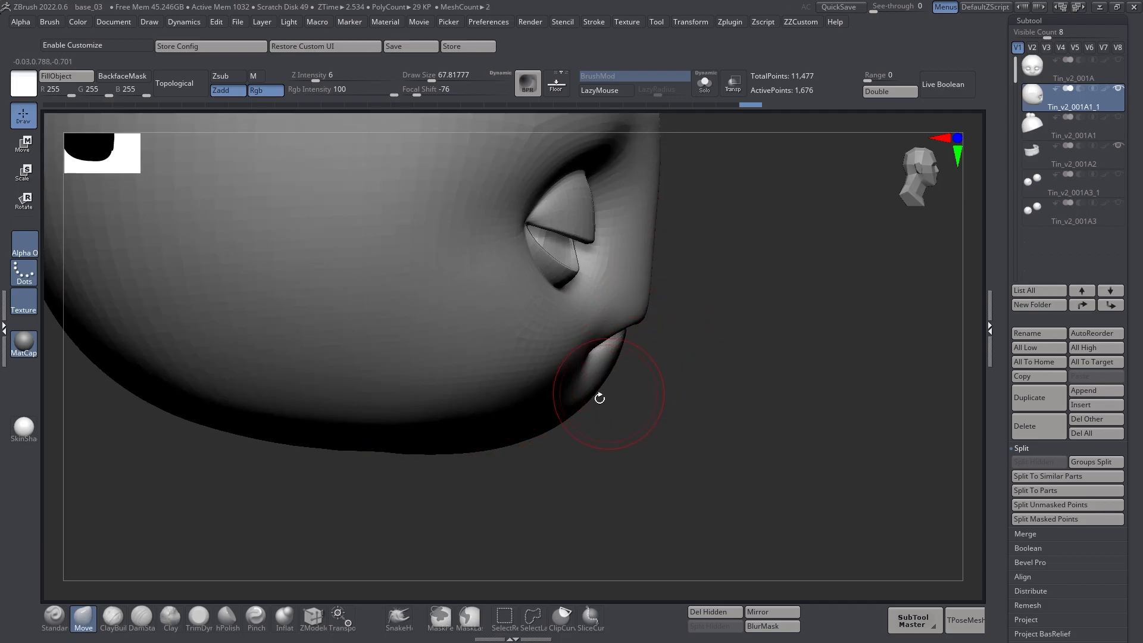
right_drag(615, 360, 476, 358)
ctrl+right_drag(649, 345, 660, 384)
right_drag(661, 384, 560, 381)
mouse_move(619, 357)
shift+mouse_down()
mouse_move(628, 377)
mouse_move(673, 365)
shift+mouse_up()
mouse_move(673, 364)
right_down()
mouse_move(643, 335)
mouse_move(726, 336)
right_up()
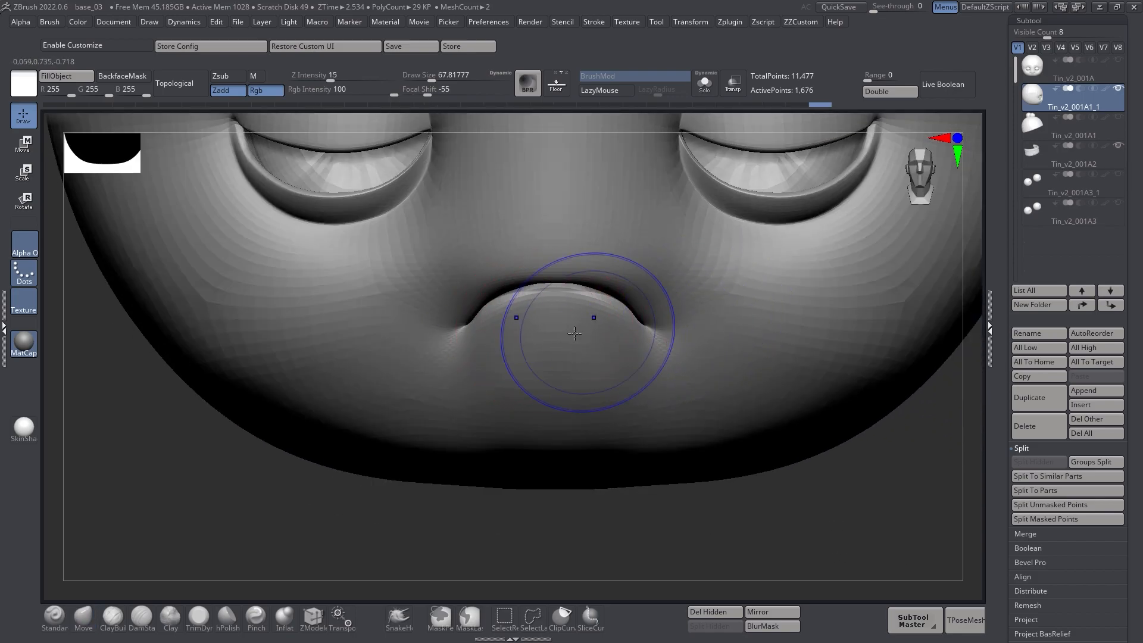
Mask the lower lip polygroup again, invert the mask from a side view and clear it
ctrl+shift+click(577, 334)
ctrl+click(784, 499)
ctrl+shift+click(784, 499)
ctrl+click(688, 392)
right_drag(661, 384, 726, 365)
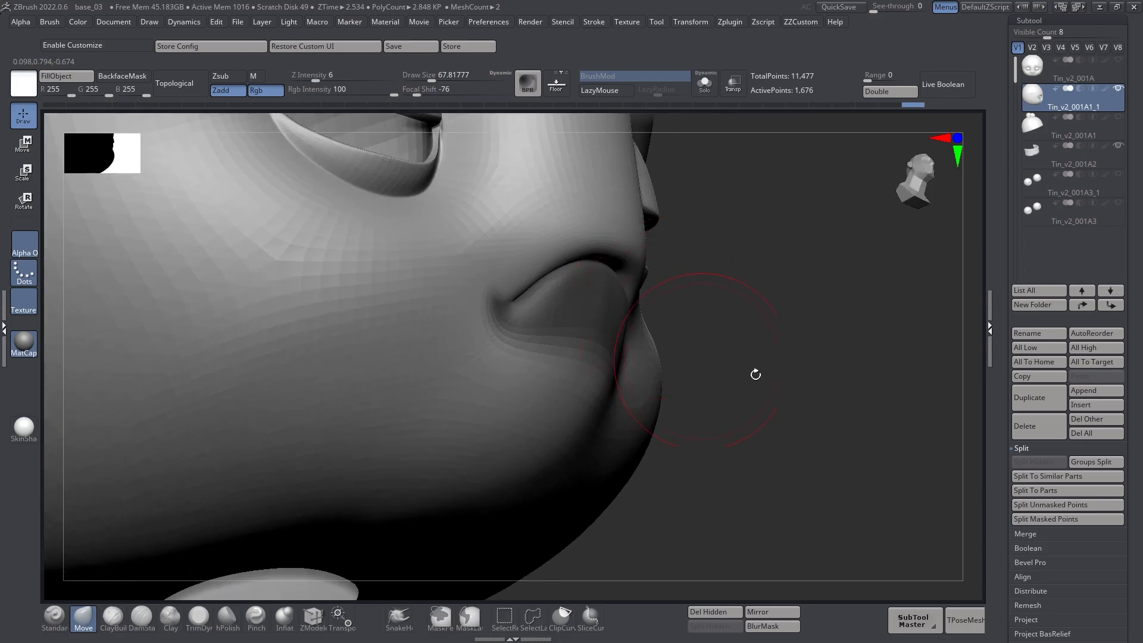
ctrl+click(801, 371)
ctrl+drag(802, 372, 785, 414)
Isolate the lower lip polygroup, hide the Tin_v2_001A2 subtool and show the polyframe
ctrl+shift+click(605, 343)
right_drag(806, 286, 898, 269)
click(1120, 146)
mouse_move(506, 363)
right_down()
mouse_move(625, 352)
mouse_move(605, 301)
mouse_move(606, 327)
right_up()
key(s)
drag(606, 327, 596, 329)
key(shift+f)
Adjust the isolated lower lip's upper edge with the Move brush at draw sizes of about 17 and 8, undoing the last stroke
right_drag(628, 359, 607, 341)
mouse_move(553, 220)
right_down()
mouse_move(674, 367)
mouse_move(617, 340)
right_up()
key(s)
drag(616, 338, 611, 338)
right_drag(611, 338, 608, 318)
right_drag(699, 273, 629, 341)
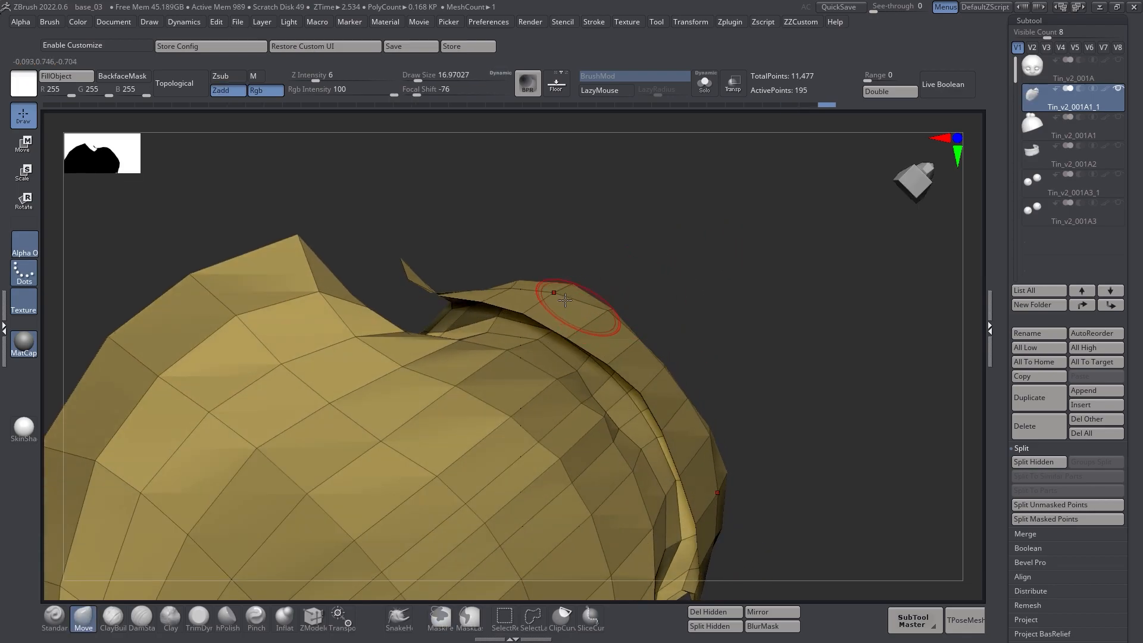
mouse_move(578, 271)
right_down()
mouse_move(600, 274)
mouse_move(596, 316)
right_up()
right_drag(624, 224, 573, 316)
right_drag(574, 258, 606, 263)
key(s)
drag(558, 343, 557, 396)
drag(575, 338, 531, 319)
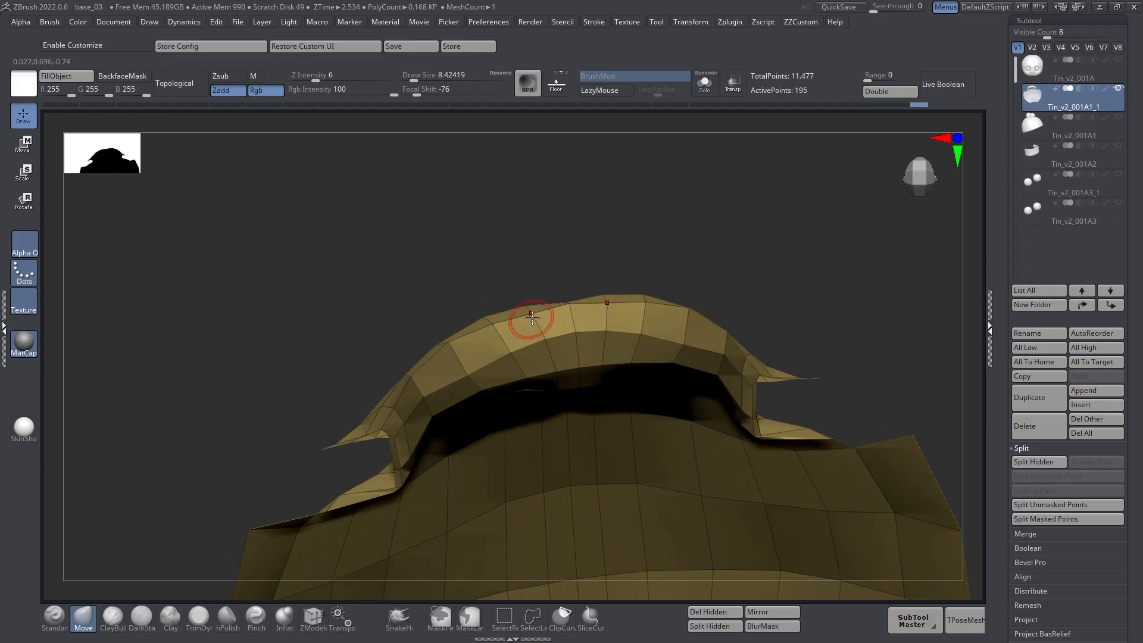
key(ctrl+z)
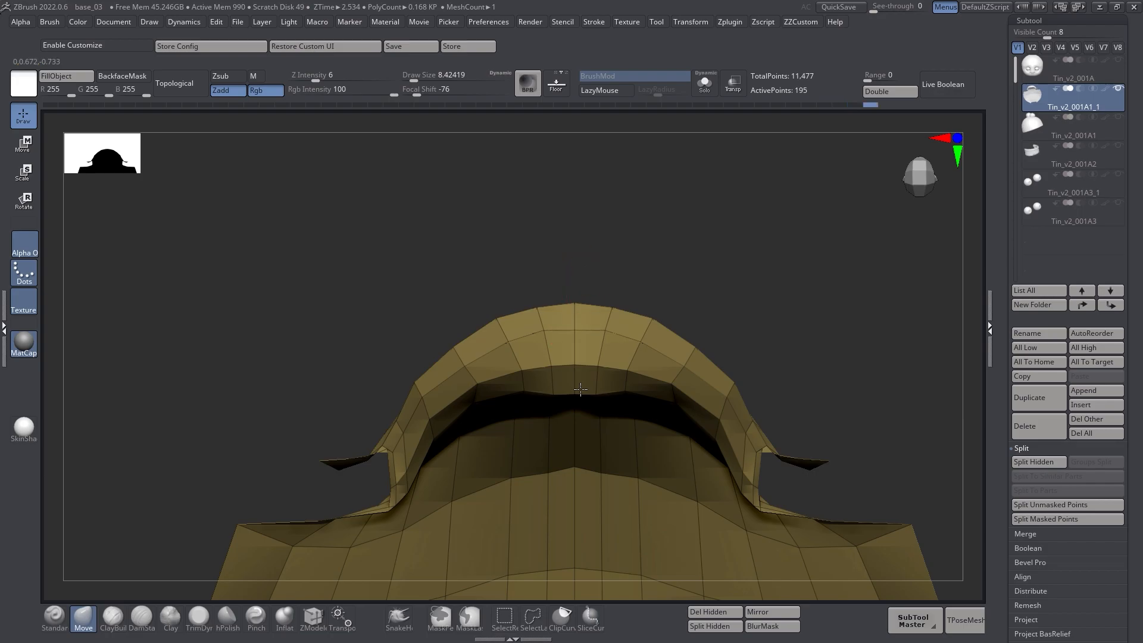
Check the isolated lower lip's edge loops from the front, above and side, then restore the hidden parts of the head
mouse_move(604, 345)
right_down()
mouse_move(676, 350)
mouse_move(610, 345)
right_up()
mouse_move(834, 325)
alt+right_down()
mouse_move(631, 345)
mouse_move(627, 398)
alt+right_up()
right_click(655, 337)
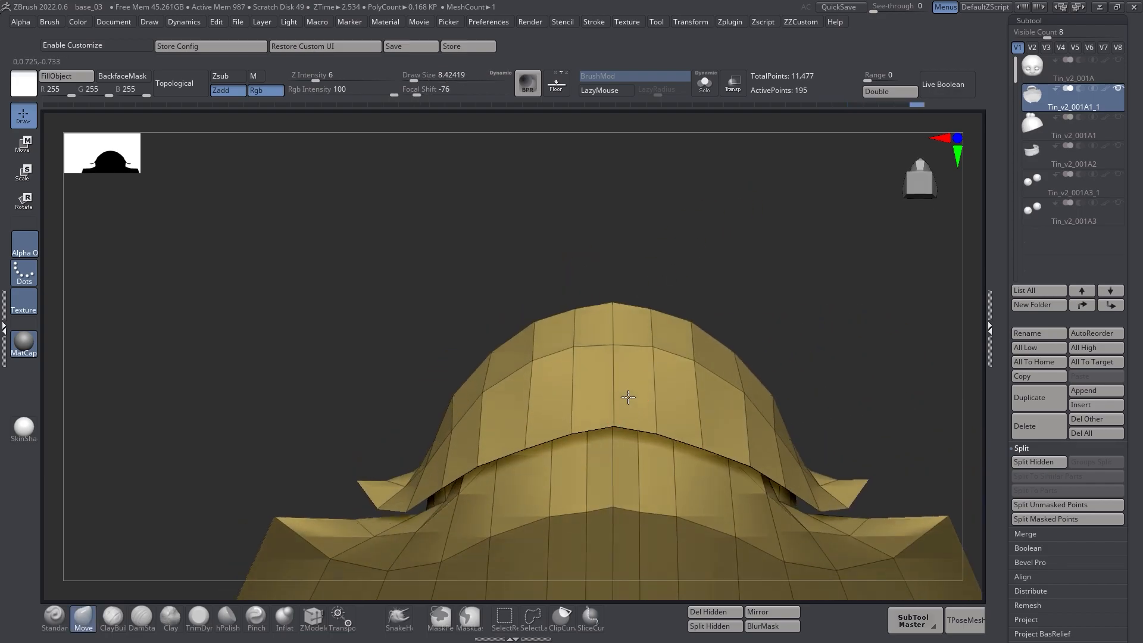
right_drag(612, 324, 634, 357)
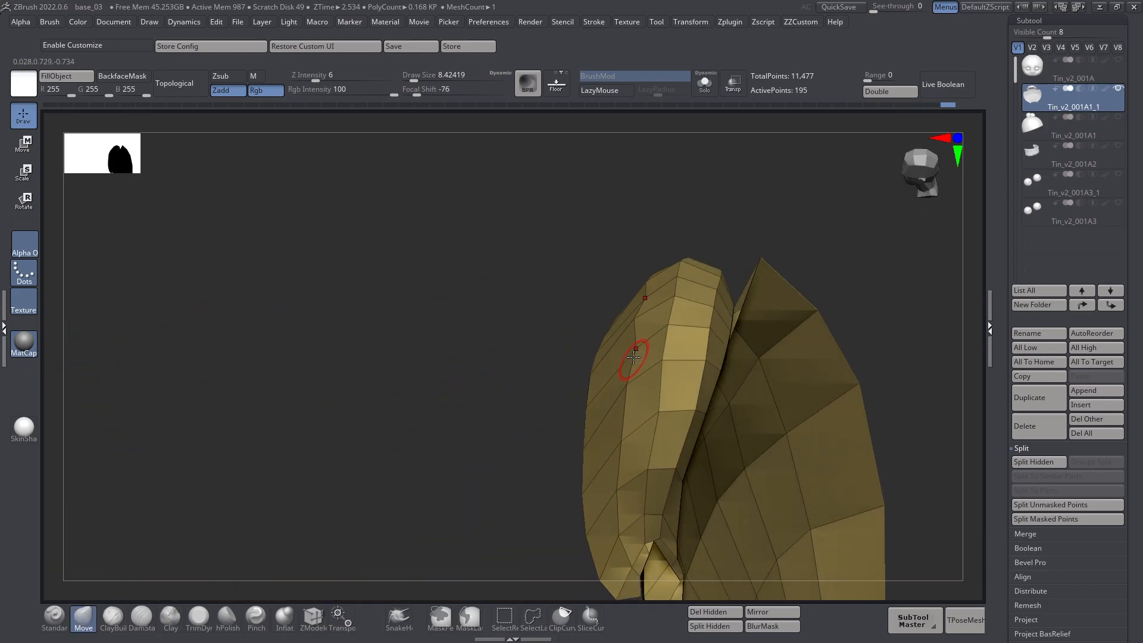
right_drag(516, 356, 717, 363)
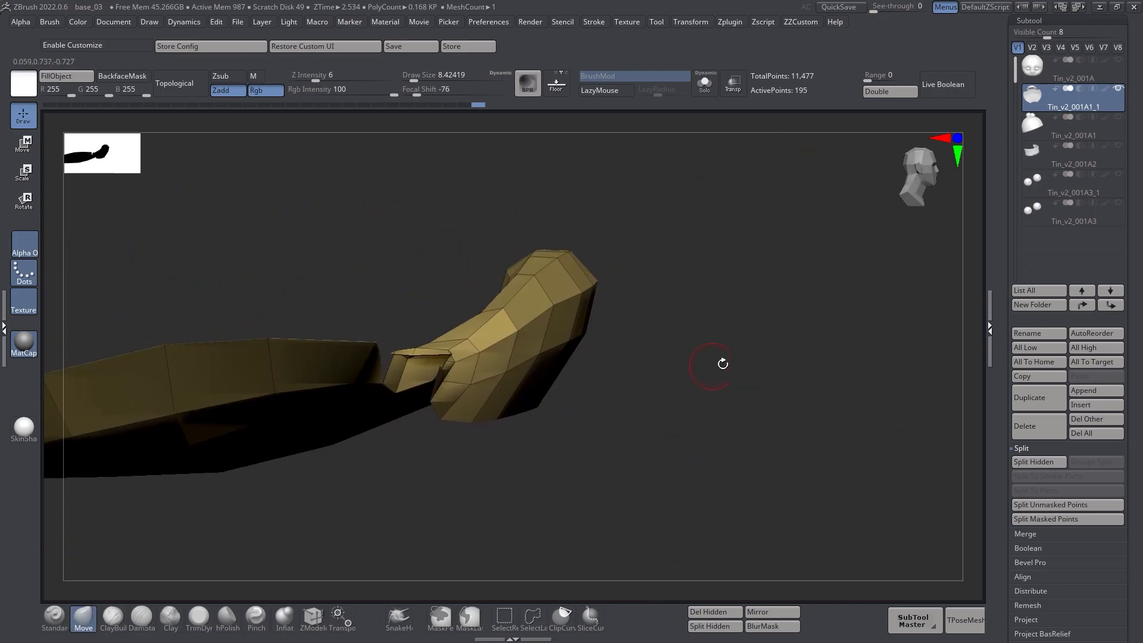
ctrl+shift+click(709, 363)
Switch to the Inflat brush at a draw size of about 31 and inflate the area along the lower lip's outer edge
mouse_move(630, 373)
right_down()
mouse_move(580, 354)
mouse_move(570, 378)
mouse_move(503, 417)
mouse_move(547, 390)
mouse_move(484, 383)
mouse_move(580, 318)
mouse_move(548, 328)
right_up()
key(s)
drag(526, 363, 535, 362)
mouse_move(536, 365)
right_down()
mouse_move(541, 353)
mouse_move(549, 384)
right_up()
key(b)
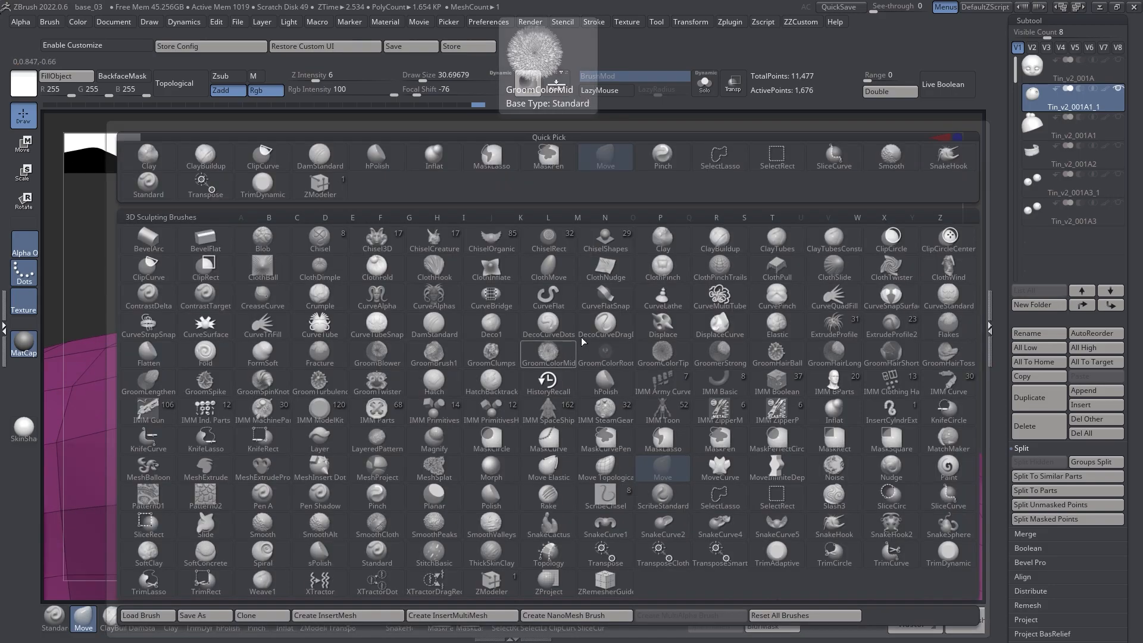
click(451, 169)
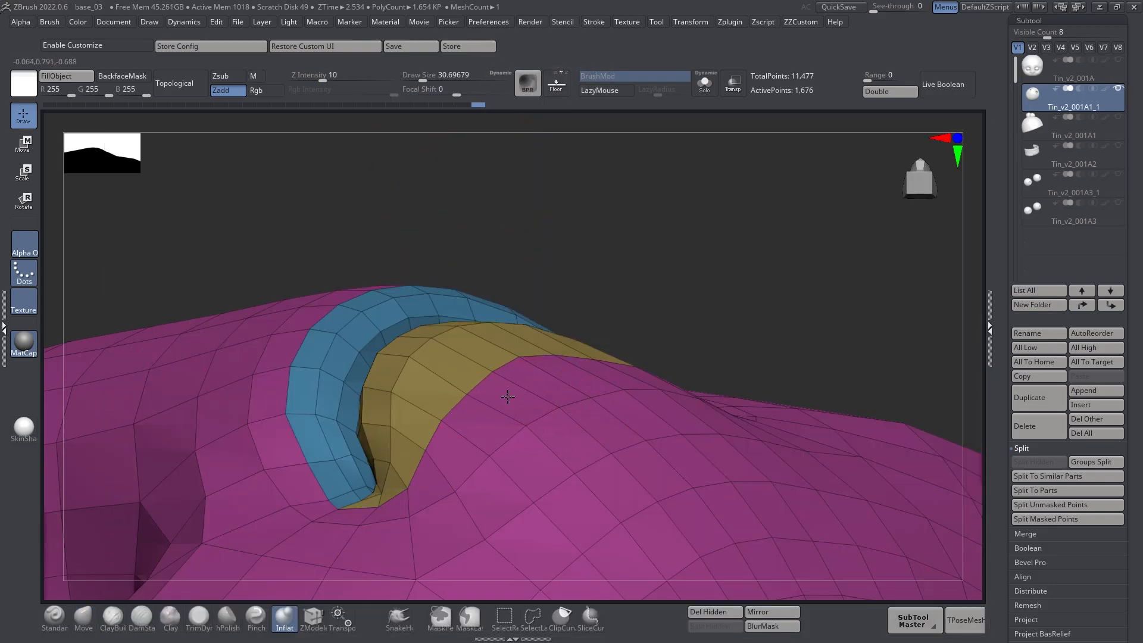
drag(470, 391, 511, 365)
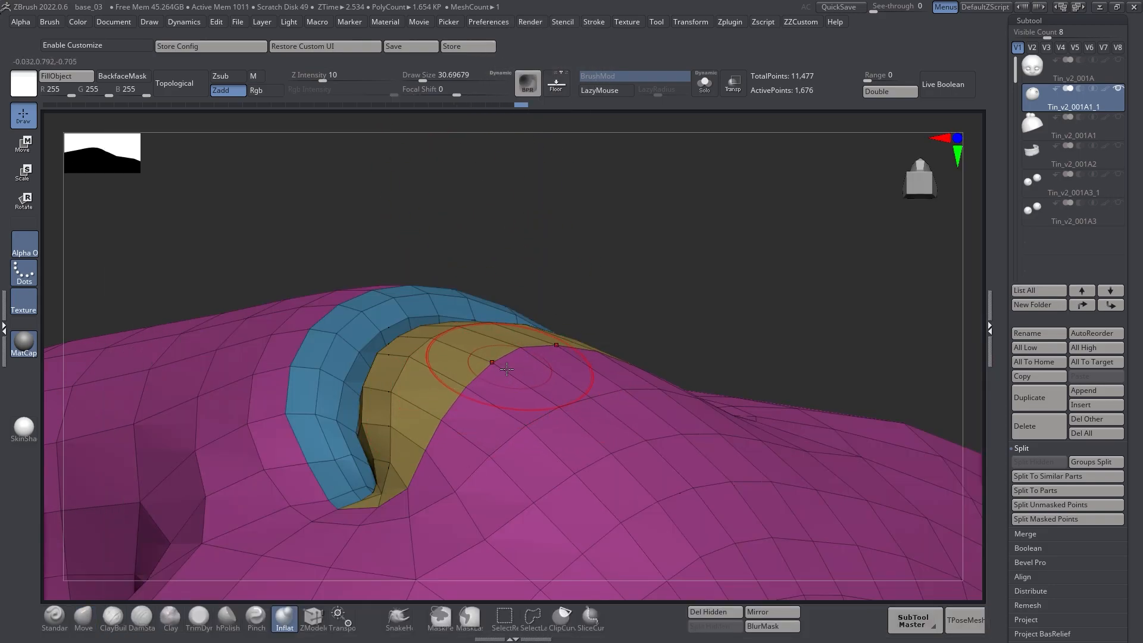
Compare the smoothed copy's mouth and chin profile with the original head by switching between the two subtools
right_drag(517, 364, 579, 390)
shift+drag(579, 390, 703, 378)
right_drag(703, 378, 635, 432)
mouse_move(816, 332)
right_down()
mouse_move(776, 459)
mouse_move(683, 397)
mouse_move(710, 398)
right_up()
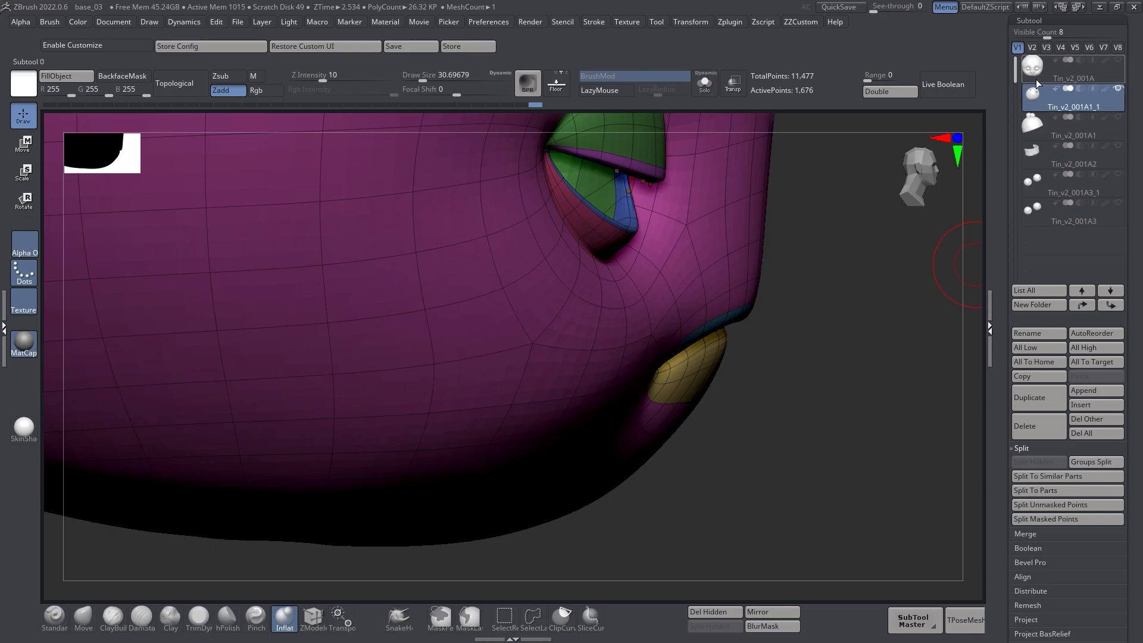
click(1066, 66)
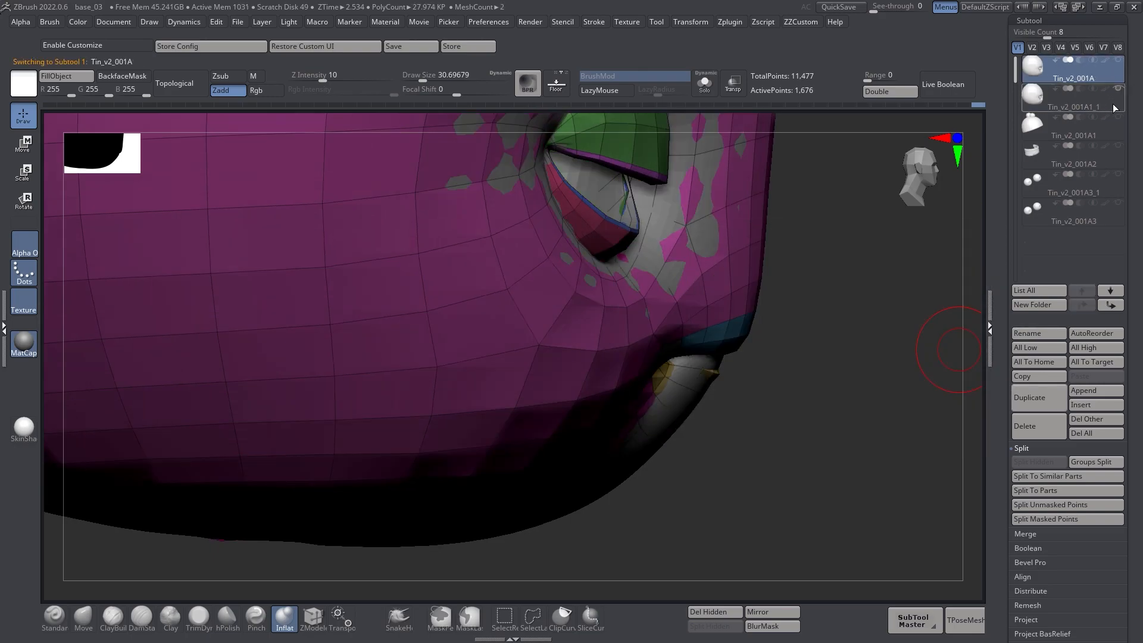
alt+right_drag(542, 363, 362, 362)
click(1037, 100)
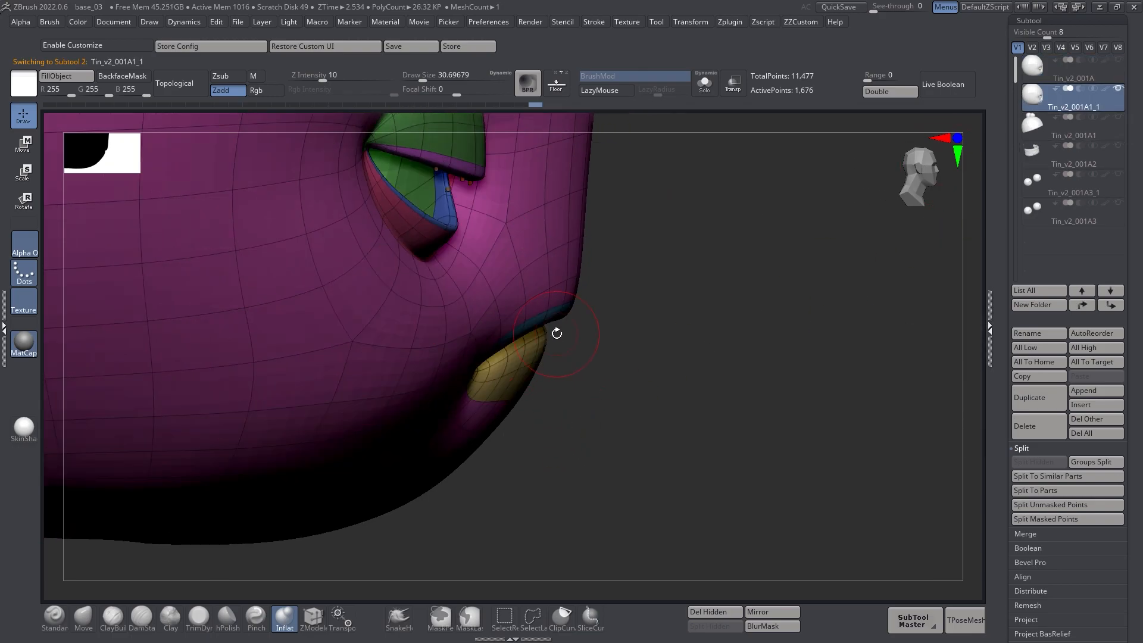
click(1037, 77)
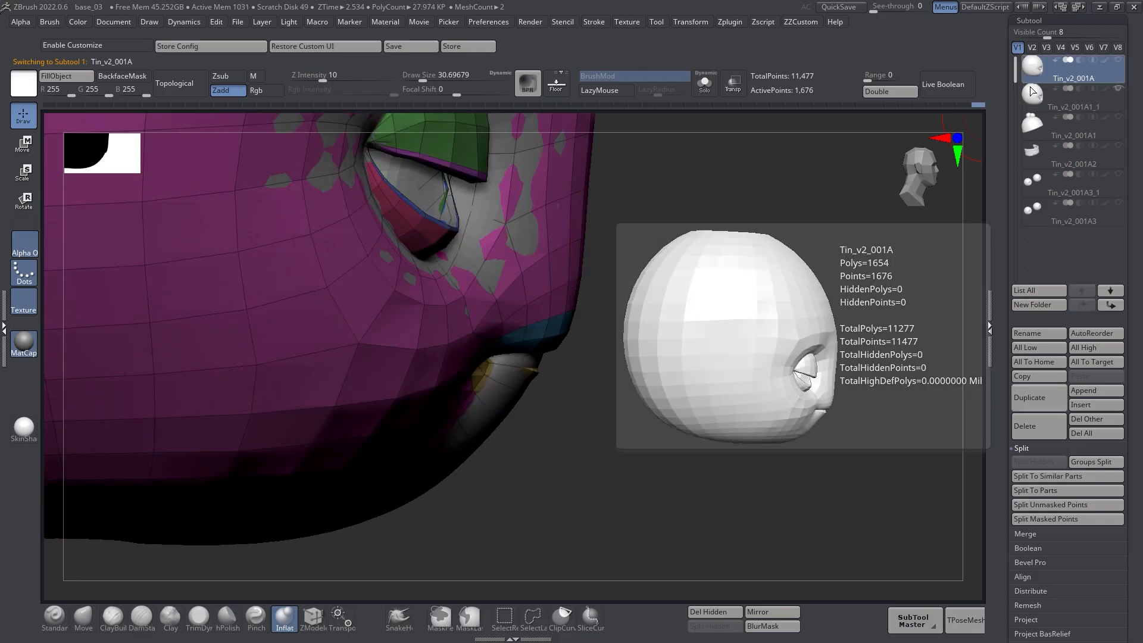
click(1038, 94)
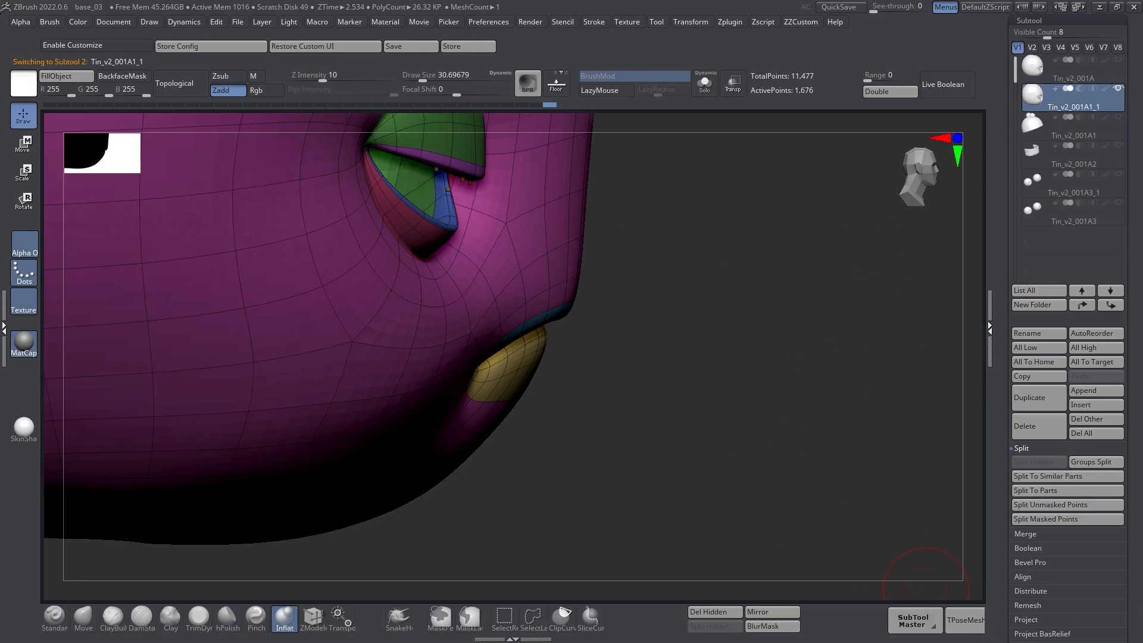
Switch to Snipping Tool, capture the side view, mark the chin-to-lip curve with a red arrow and return to ZBrush's original Tin_v2_001A subtool
key(alt+Tab)
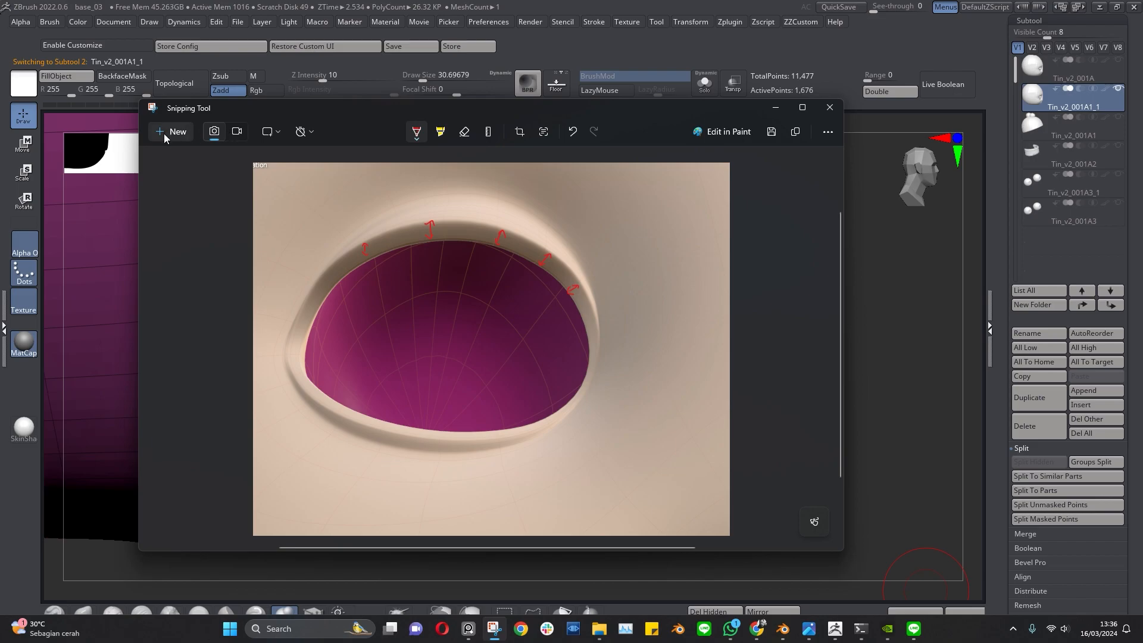
click(164, 135)
drag(235, 98, 728, 566)
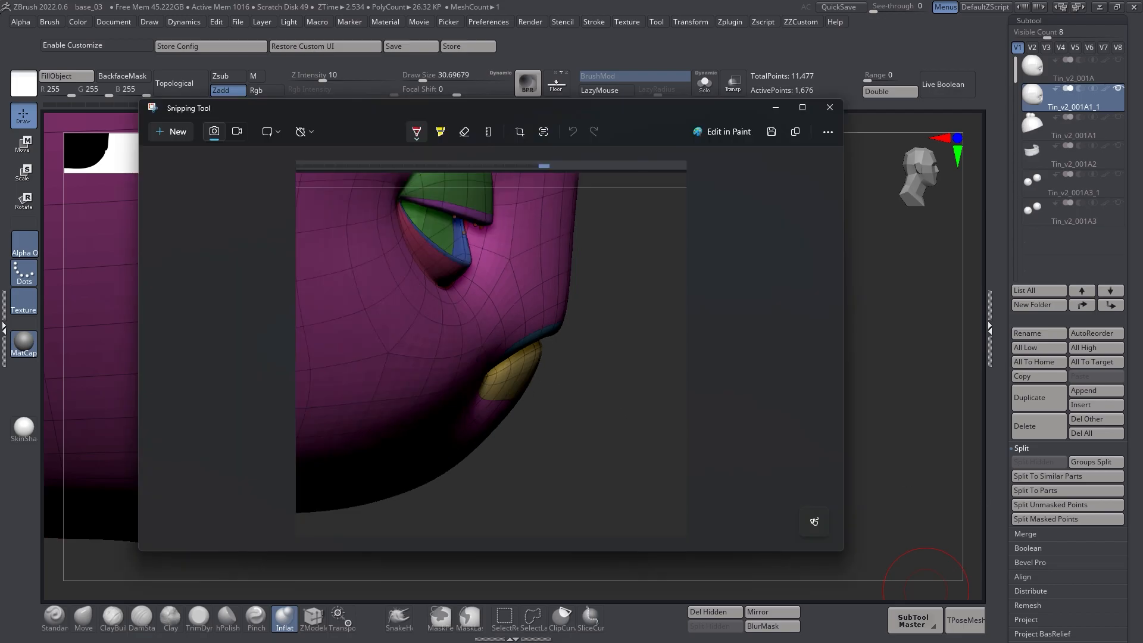
drag(530, 355, 552, 374)
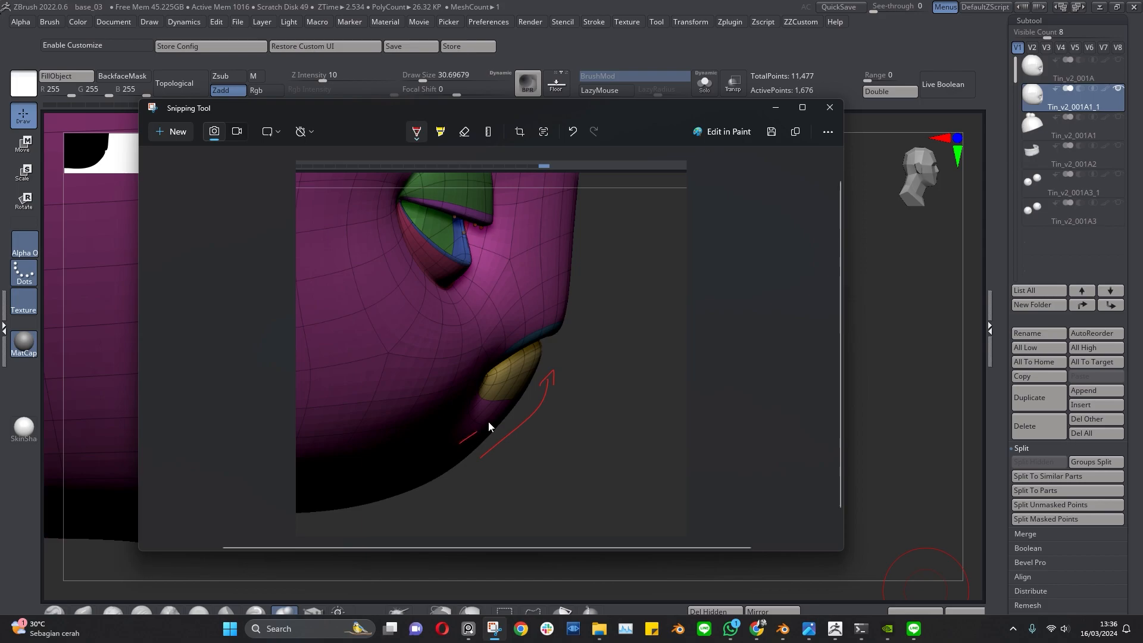
click(775, 107)
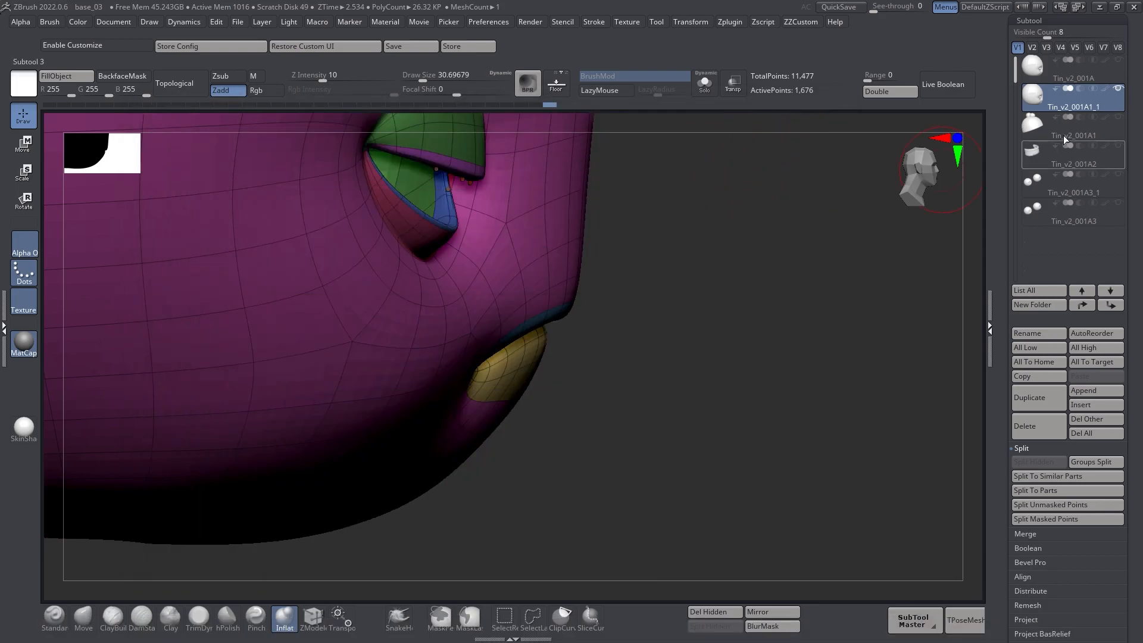
click(1032, 66)
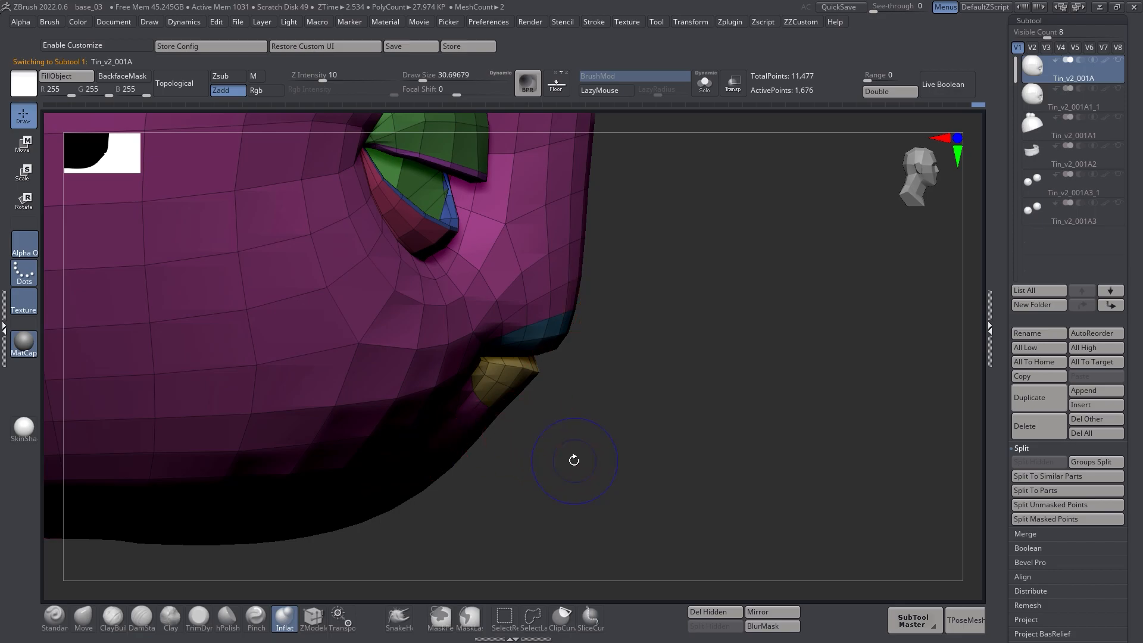
Hide the wireframe, capture the head's side view with Snipping Tool and trace the chin profile in red
key(shift+f)
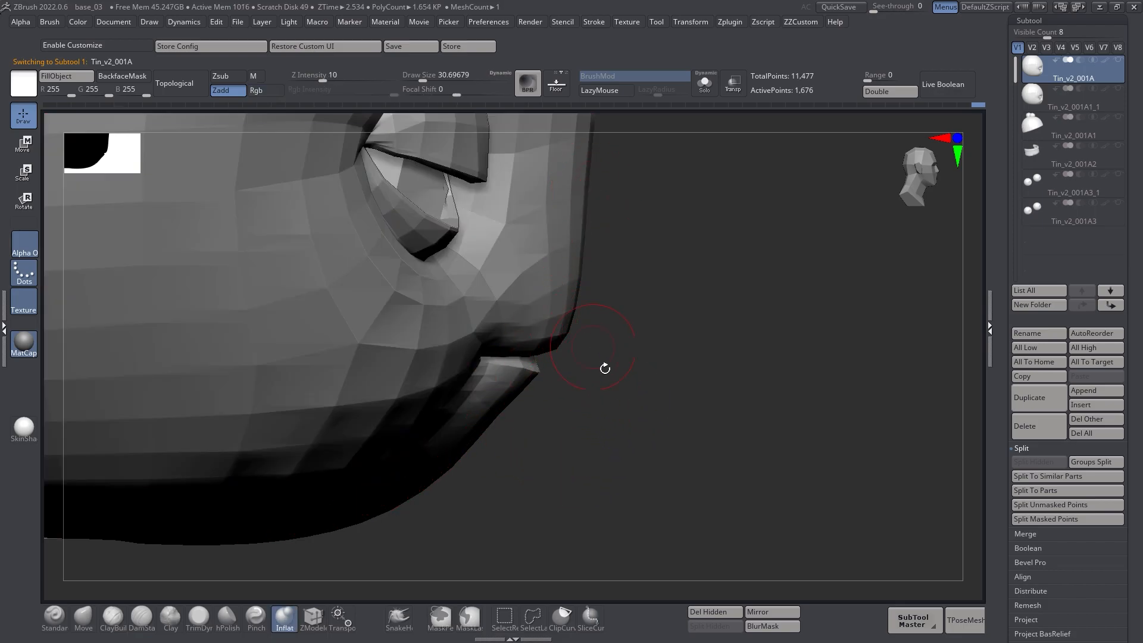
key(alt+Tab)
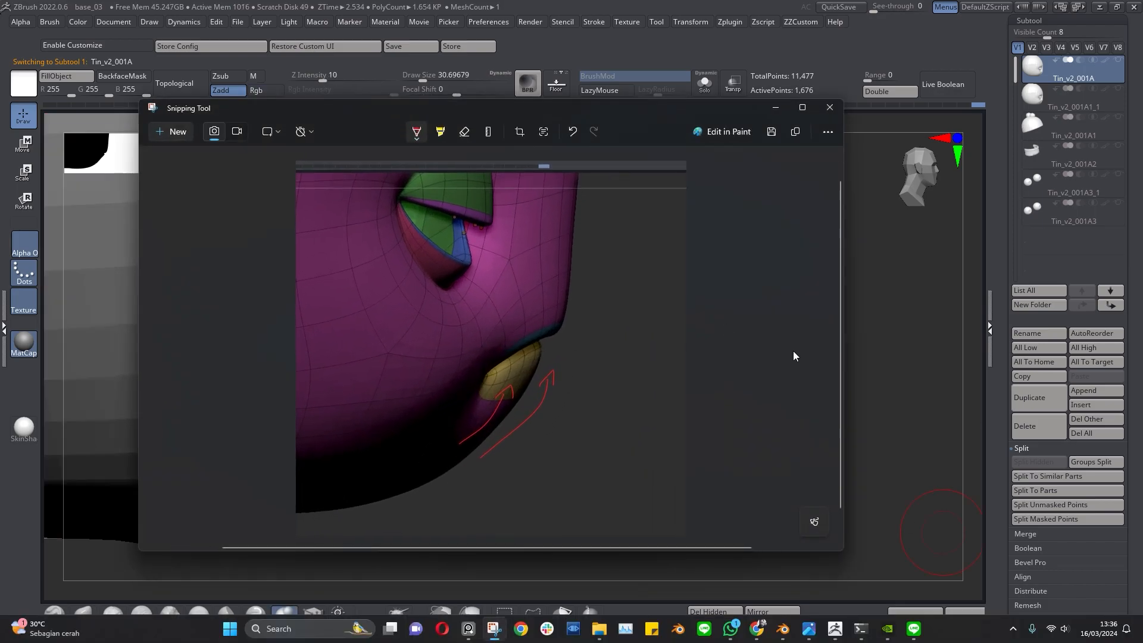
click(183, 138)
drag(191, 134, 824, 605)
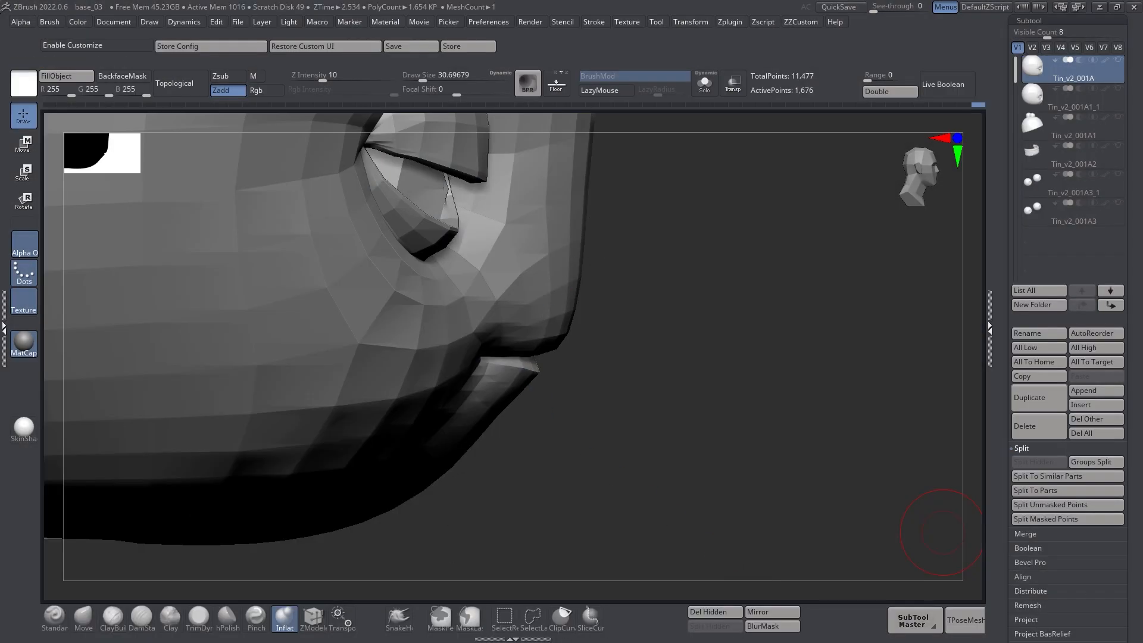
drag(563, 166, 538, 269)
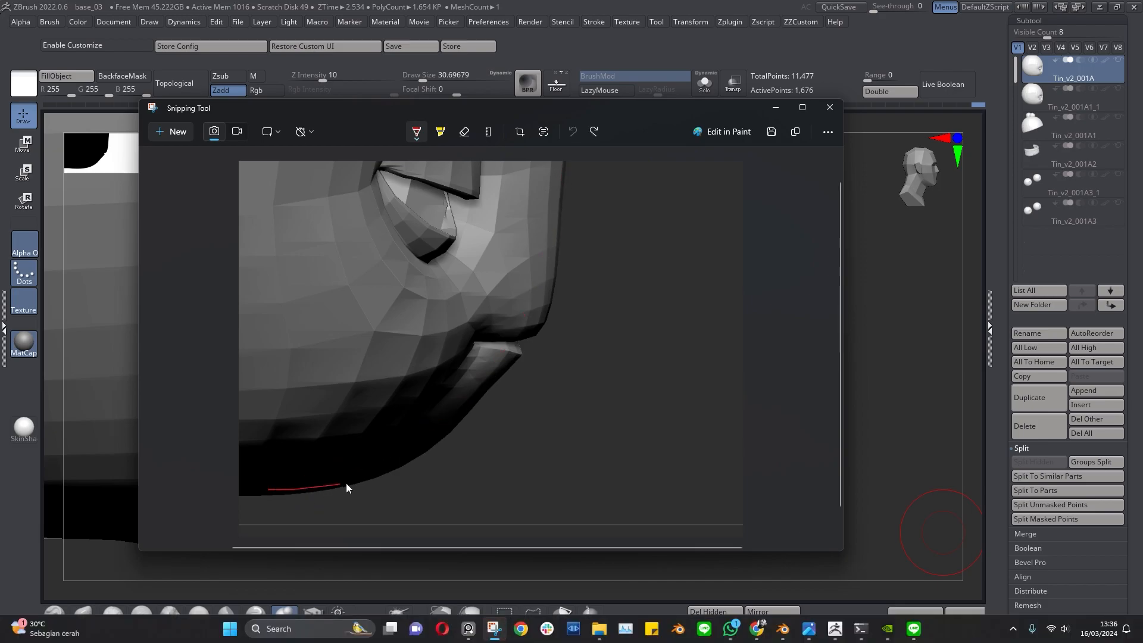
click(776, 108)
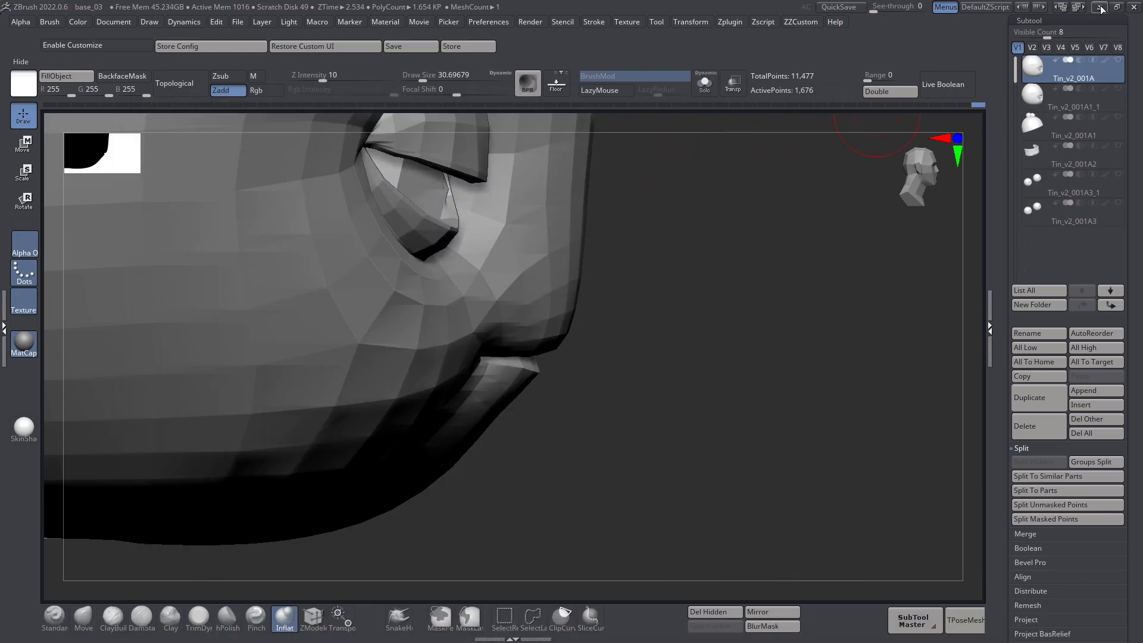
Switch to Blender and examine the dissatisfaction head's mouth and chin profile in the right side view
key(alt+Tab)
scroll(568, 417, down, 3)
middle_drag(566, 437, 506, 430)
scroll(500, 374, up, 2)
middle_drag(500, 374, 546, 364)
scroll(350, 365, up, 6)
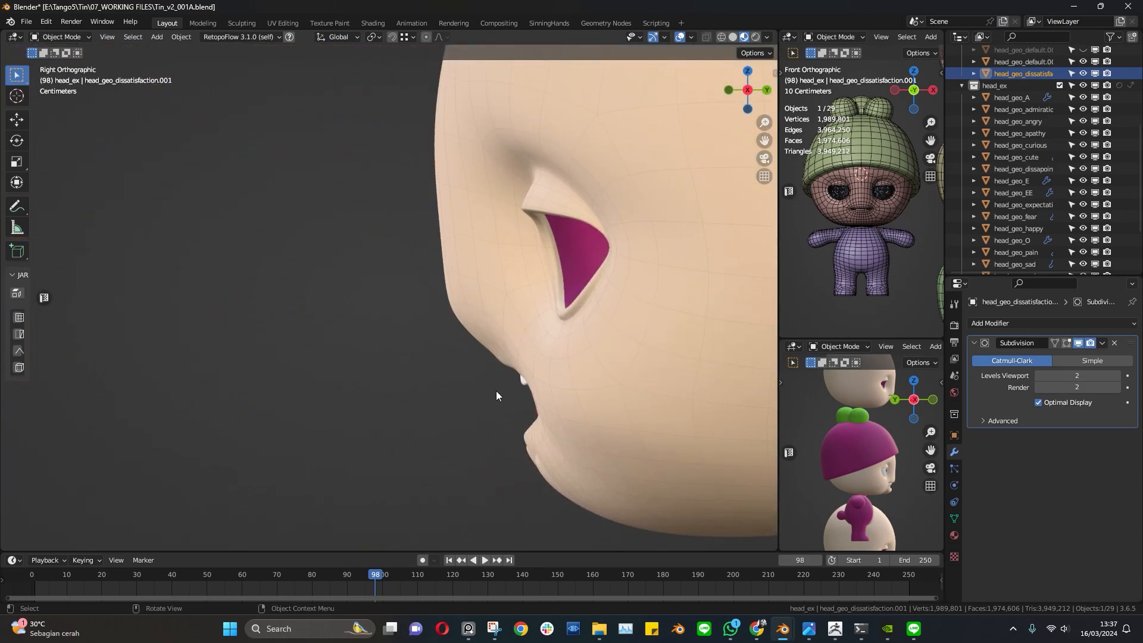
shift+middle_drag(555, 331, 447, 314)
ctrl+middle_drag(450, 321, 511, 302)
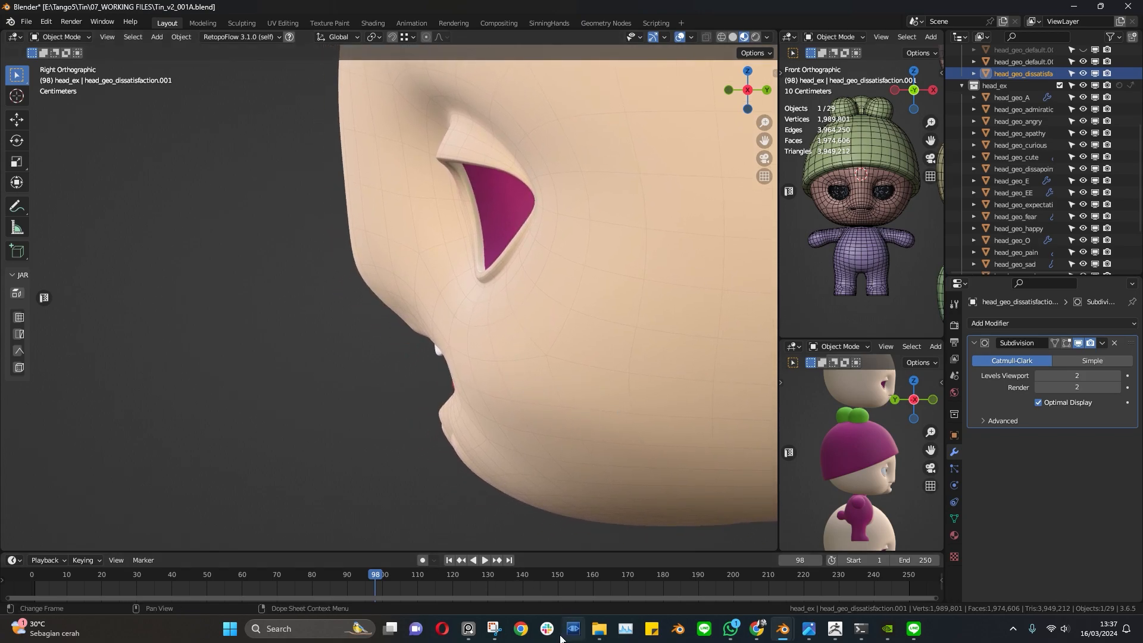
Capture the Blender side view with Snipping Tool and mark the upper-lip, mouth and chin profile in red with an arrow
click(494, 628)
click(177, 132)
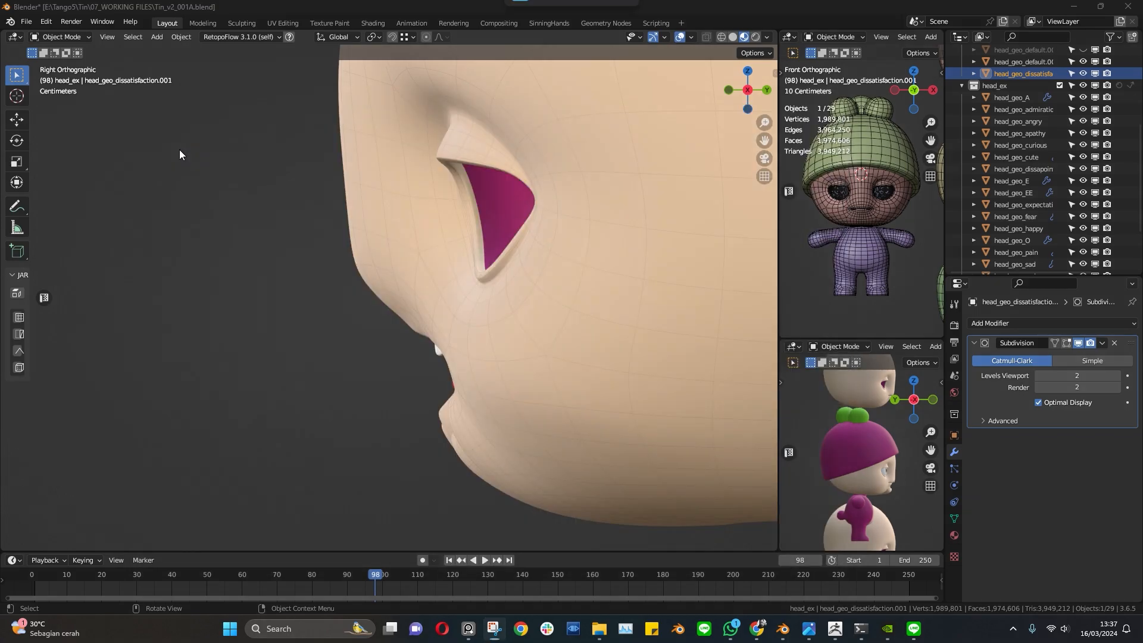
drag(291, 121, 745, 560)
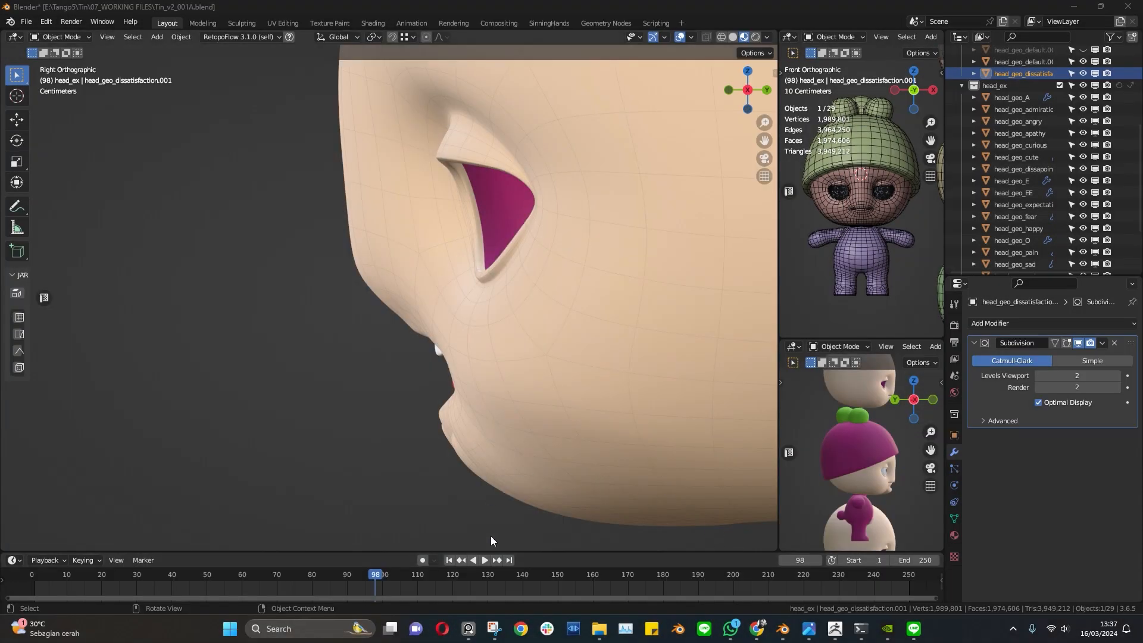
click(494, 637)
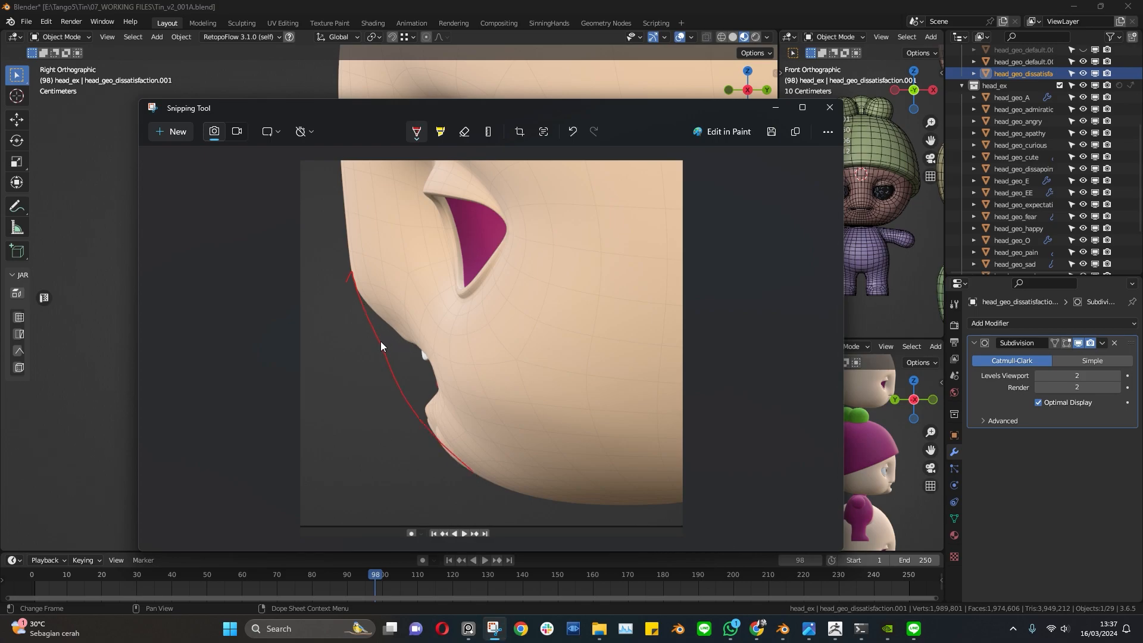
key(ctrl+z)
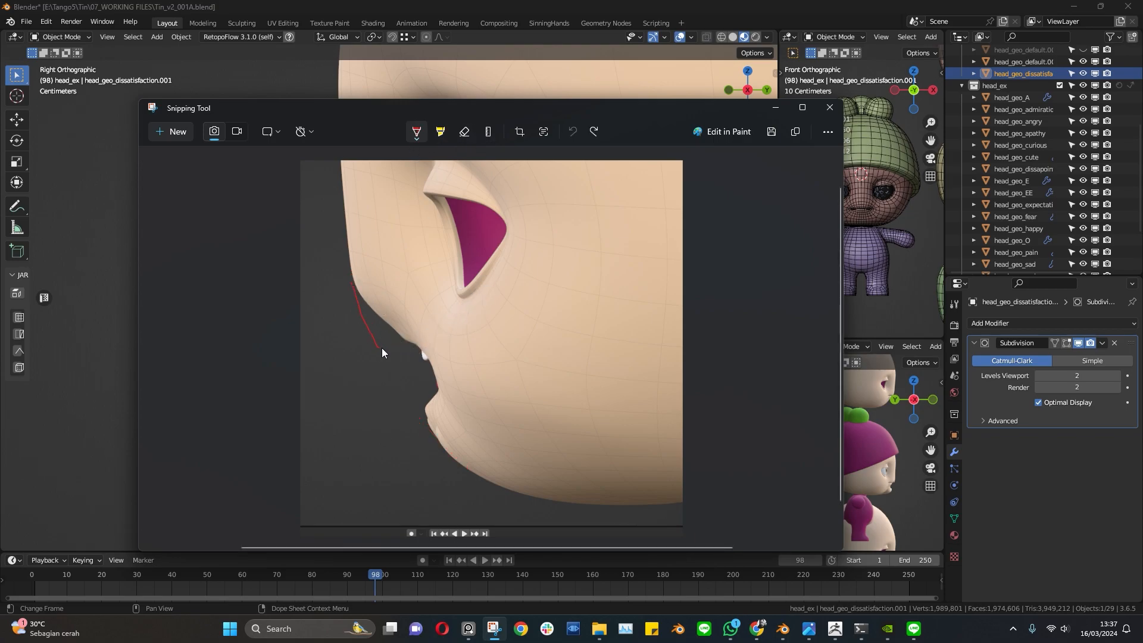
drag(408, 342, 441, 374)
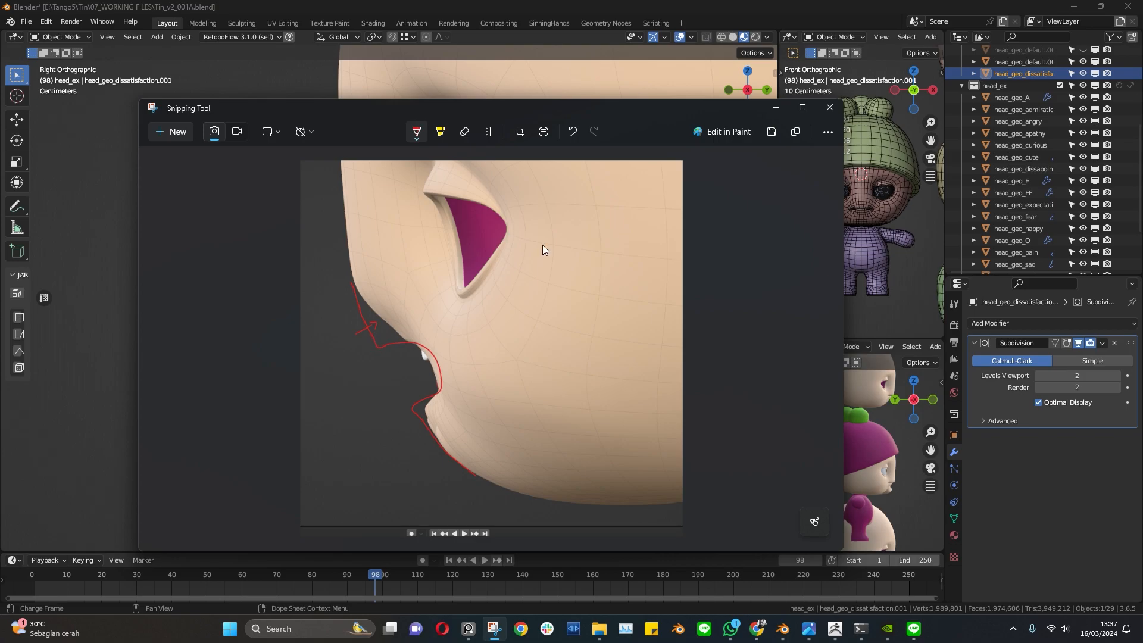
click(775, 111)
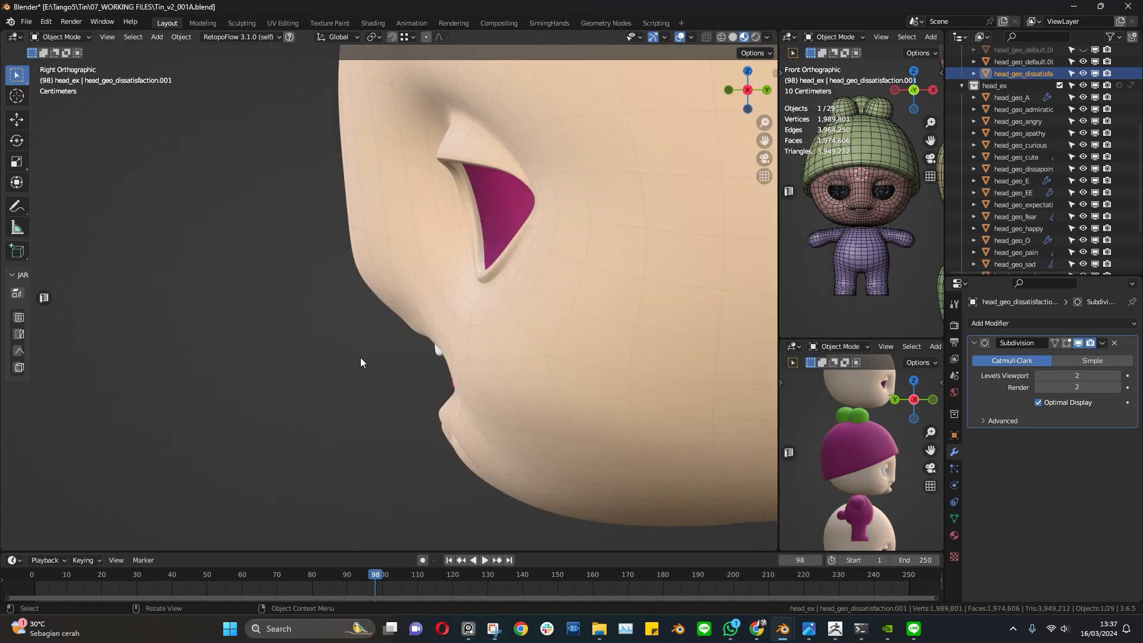
Return to ZBrush, select the Tin_v2_001A1_1 subtool and isolate the main face polygroup around the eyes and mouth
click(1073, 7)
click(835, 630)
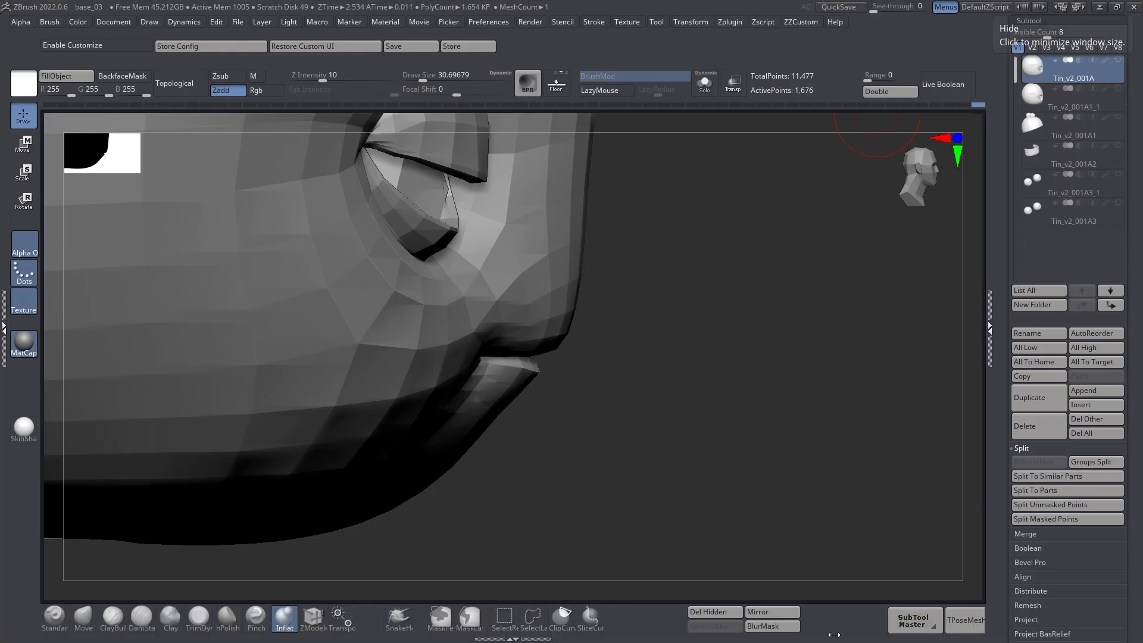
shift+right_drag(512, 363, 403, 352)
click(1049, 100)
alt+right_drag(462, 376, 495, 307)
right_drag(494, 306, 676, 416)
mouse_move(770, 434)
shift+right_down()
mouse_move(588, 340)
mouse_move(585, 361)
mouse_move(619, 387)
shift+right_up()
ctrl+drag(762, 453, 802, 485)
right_drag(405, 345, 477, 330)
ctrl+shift+click(479, 331)
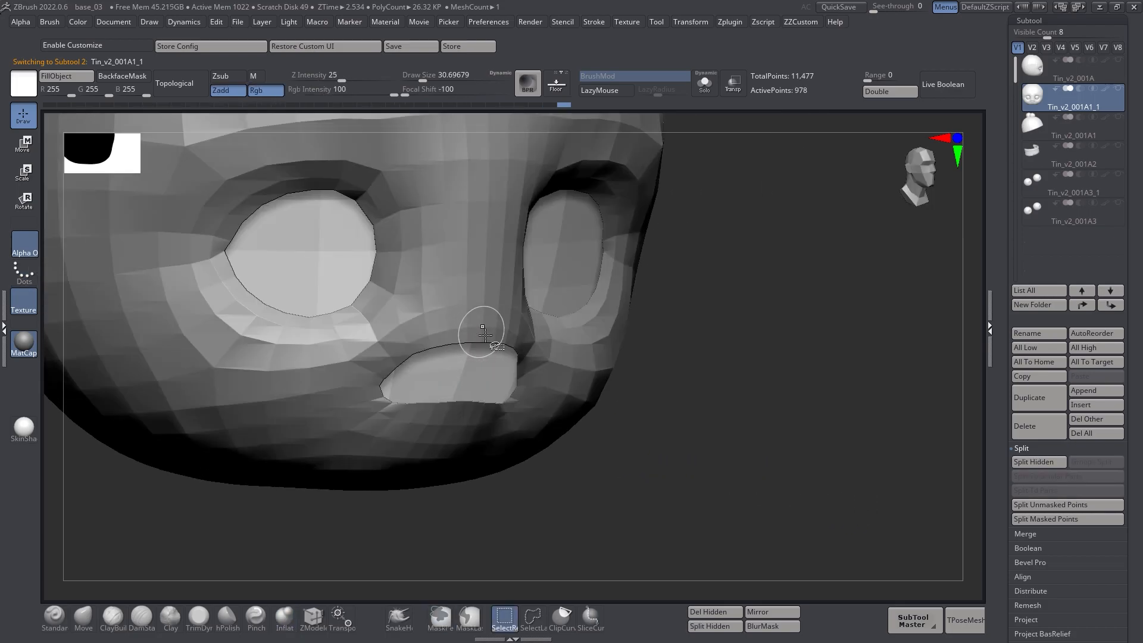
Show the polygroup wireframe, restore the hidden parts of the head and set the draw size to about 46
right_drag(631, 341, 510, 331)
right_drag(436, 349, 341, 346)
key(shift+f)
ctrl+shift+click(358, 470)
key(s)
drag(577, 344, 582, 346)
ctrl+shift+click(595, 349)
ctrl+click(804, 427)
ctrl+shift+click(803, 427)
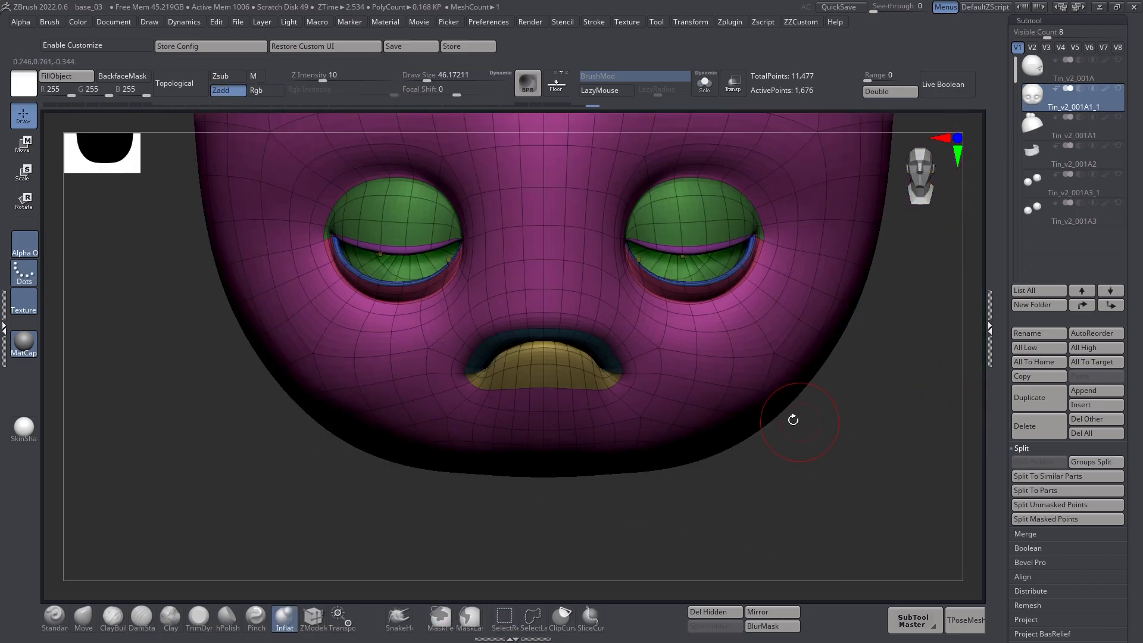
Preview the head with dynamic subdivision and no wireframe, and inspect the frowning mouth and upper lip up close
right_drag(799, 421, 836, 366)
ctrl+right_drag(646, 315, 639, 352)
key(d)
key(shift+f)
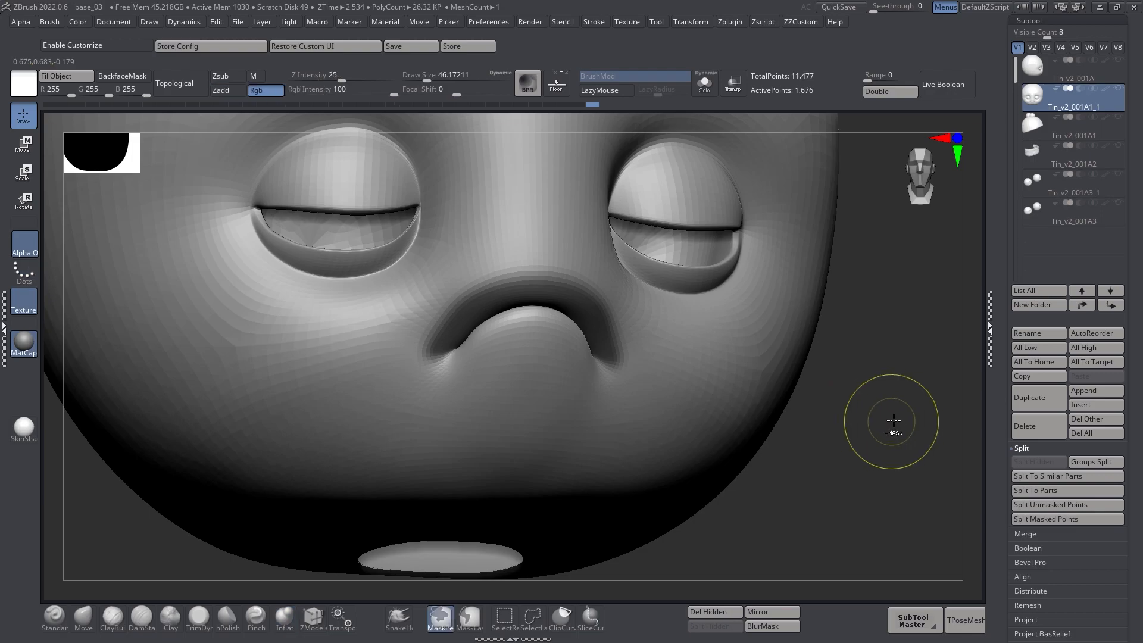
ctrl+click(906, 401)
ctrl+click(548, 267)
mouse_move(547, 266)
right_down()
mouse_move(582, 300)
mouse_move(570, 318)
mouse_move(548, 286)
mouse_move(546, 299)
mouse_move(548, 273)
right_up()
right_drag(513, 318, 547, 326)
ctrl+click(556, 298)
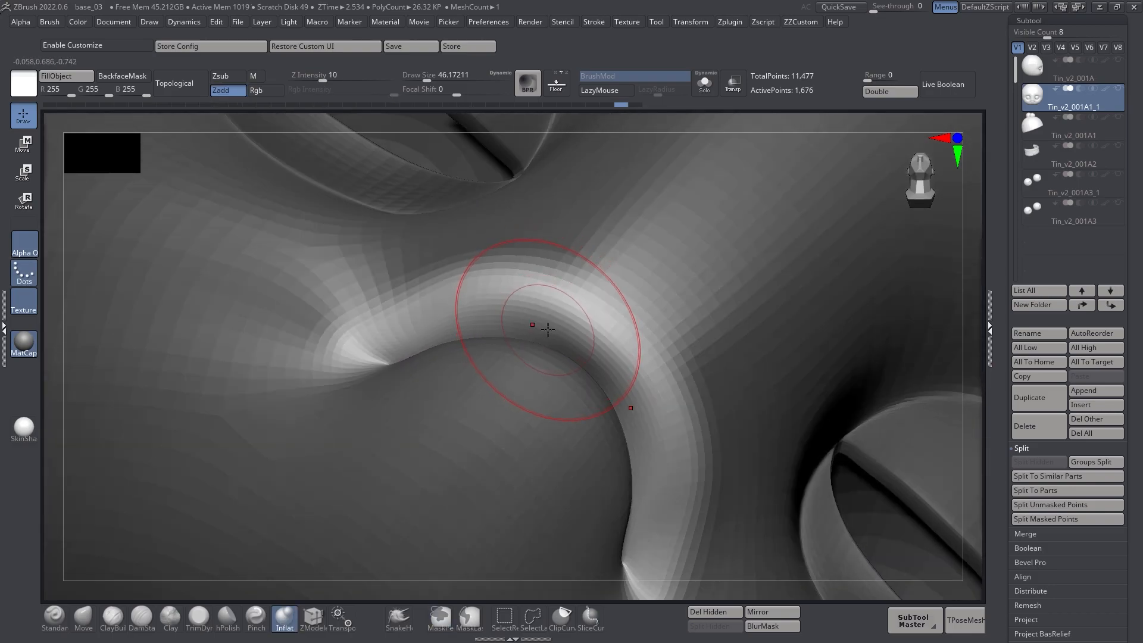
Switch to the Move brush and check the smoothed upper lip's fold from below and at three-quarter view
key(b)
key(c)
key(b)
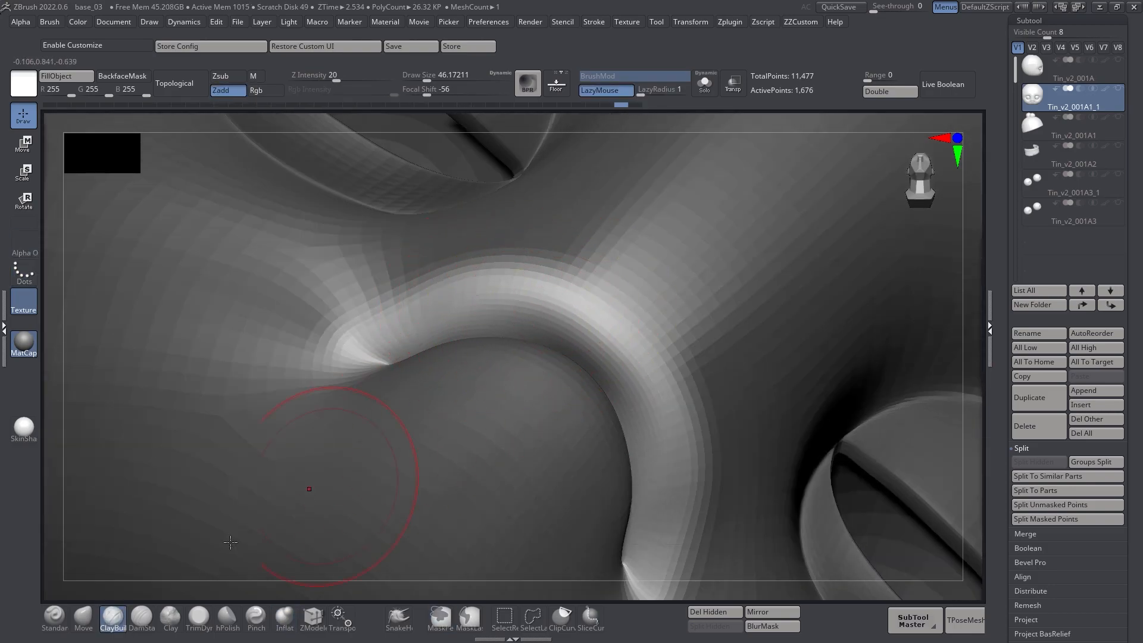
click(83, 616)
right_drag(493, 299, 536, 296)
right_drag(468, 305, 587, 311)
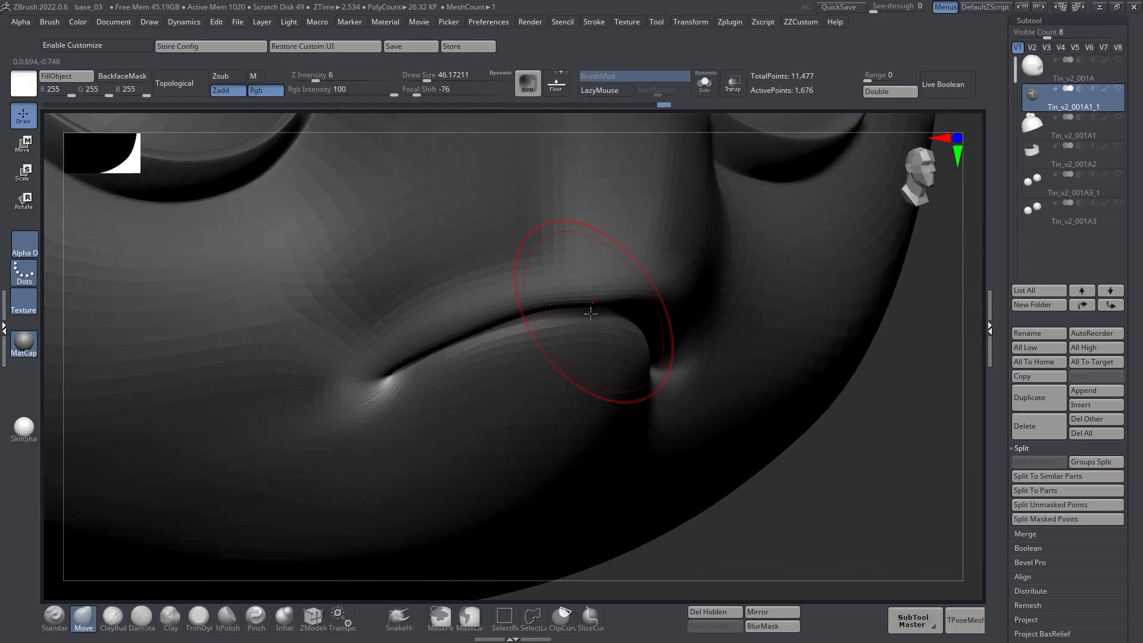
Turn off the subdivision preview, show the wireframe and reshape the upper lip with the Move brush at a smaller draw size
key(shift+d)
key(shift+f)
right_drag(670, 278, 593, 279)
key(s)
click(558, 279)
right_drag(438, 262, 499, 288)
mouse_move(507, 297)
mouse_down()
mouse_move(505, 275)
mouse_move(562, 272)
mouse_up()
right_drag(571, 269, 444, 286)
Clear the mask and nudge the edge loops above the upper lip from the front with the Move brush at about size 10.5
ctrl+drag(230, 474, 255, 484)
shift+right_drag(436, 354, 463, 276)
key(b)
key(m)
key(v)
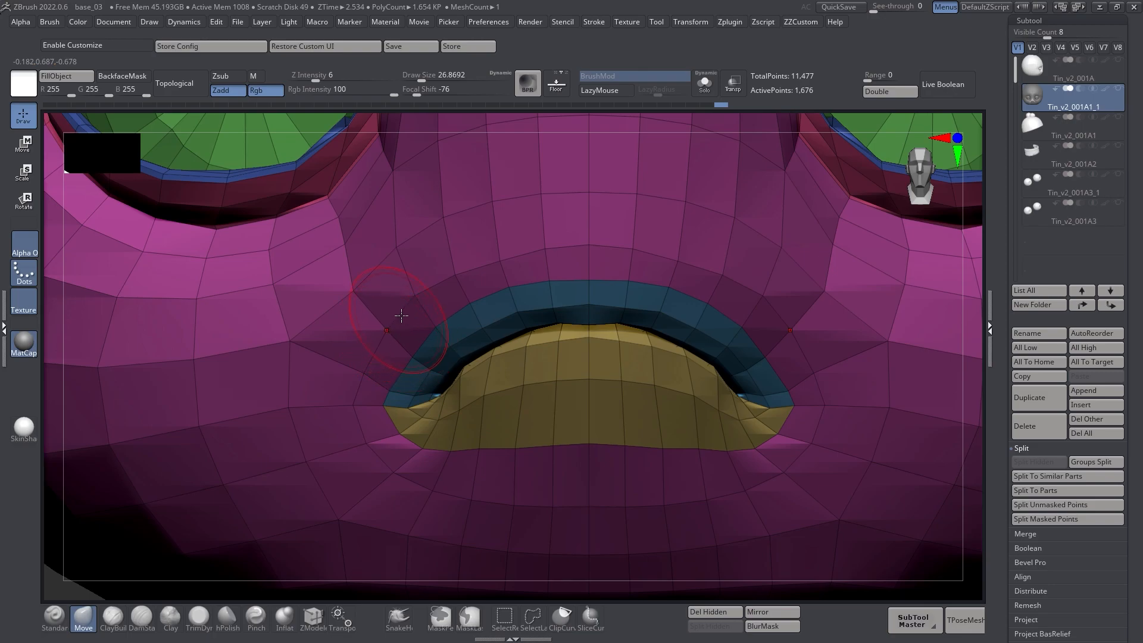
key(s)
drag(468, 273, 455, 272)
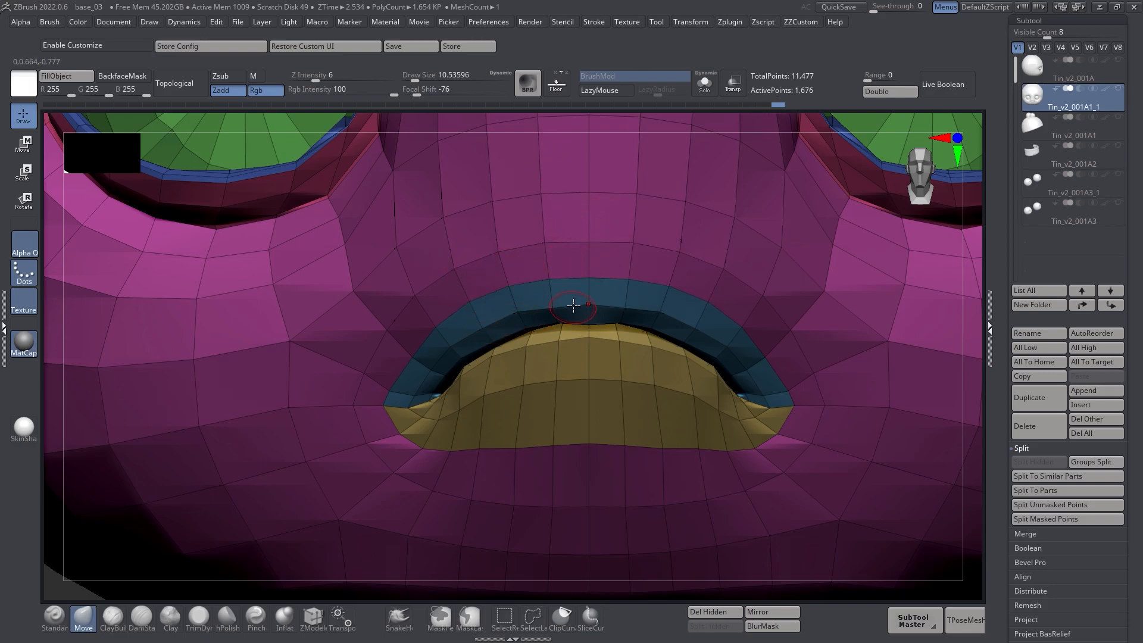
Smooth the topology beside the mouth corner and check it from an angle
mouse_move(591, 285)
right_down()
mouse_move(605, 327)
mouse_move(569, 327)
mouse_move(526, 360)
mouse_move(393, 345)
mouse_move(405, 333)
right_up()
shift+drag(363, 352, 361, 363)
right_drag(455, 347, 524, 316)
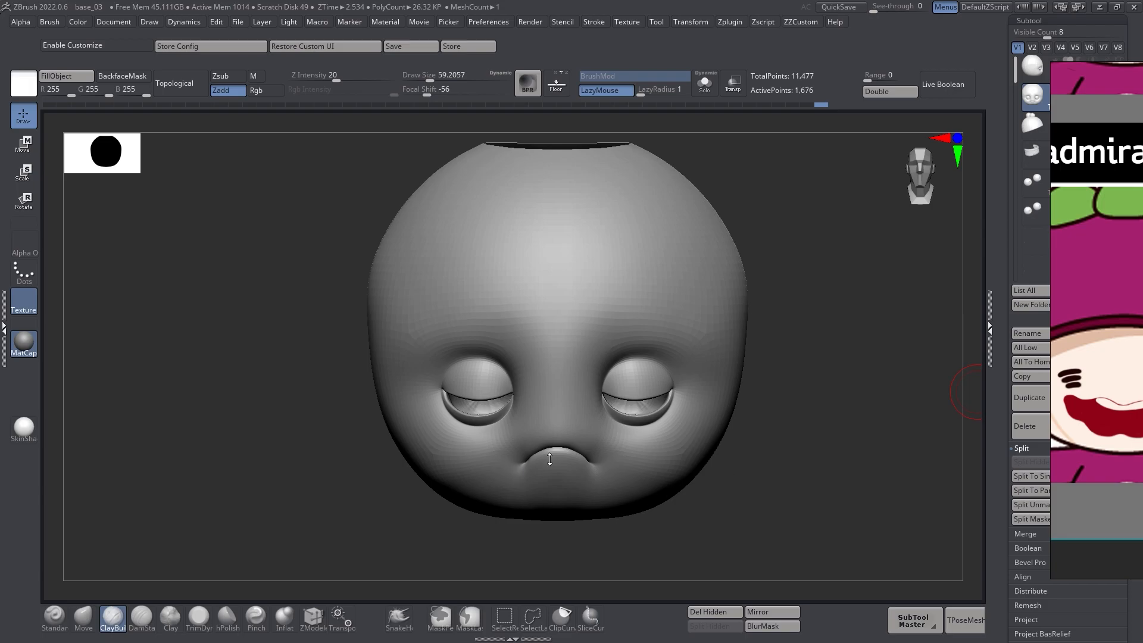
Check the smoothed frowning head from the front, then switch to the Blender scene
right_drag(754, 467, 717, 469)
alt+right_drag(646, 431, 655, 431)
key(space)
key(alt+Tab)
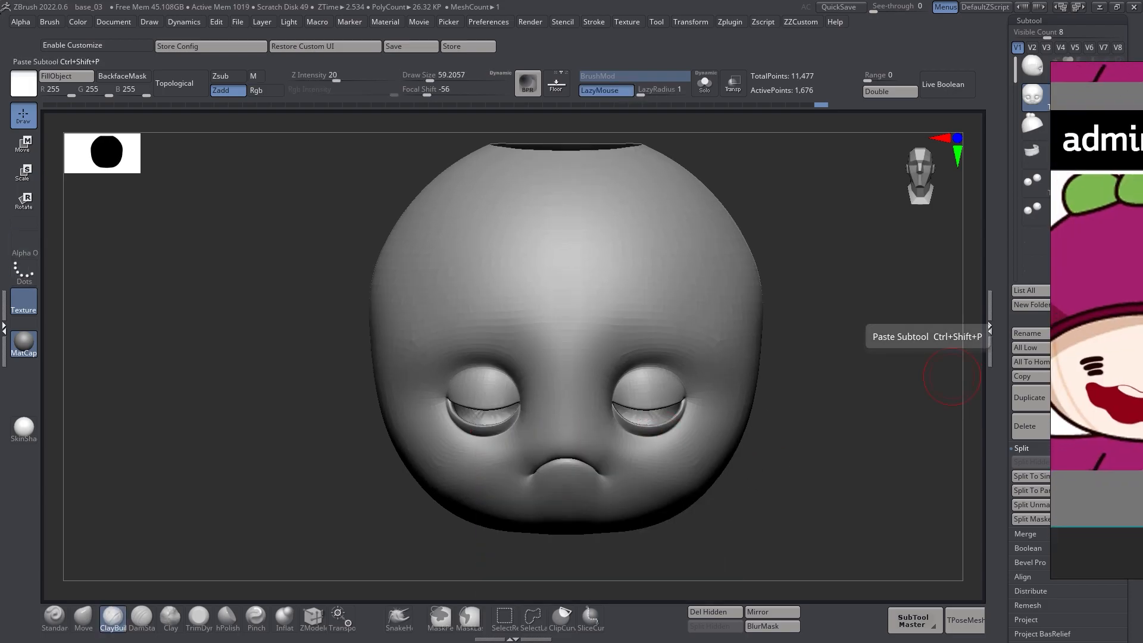
key(alt+Tab)
key(alt+Tab)
key(alt+Tab)
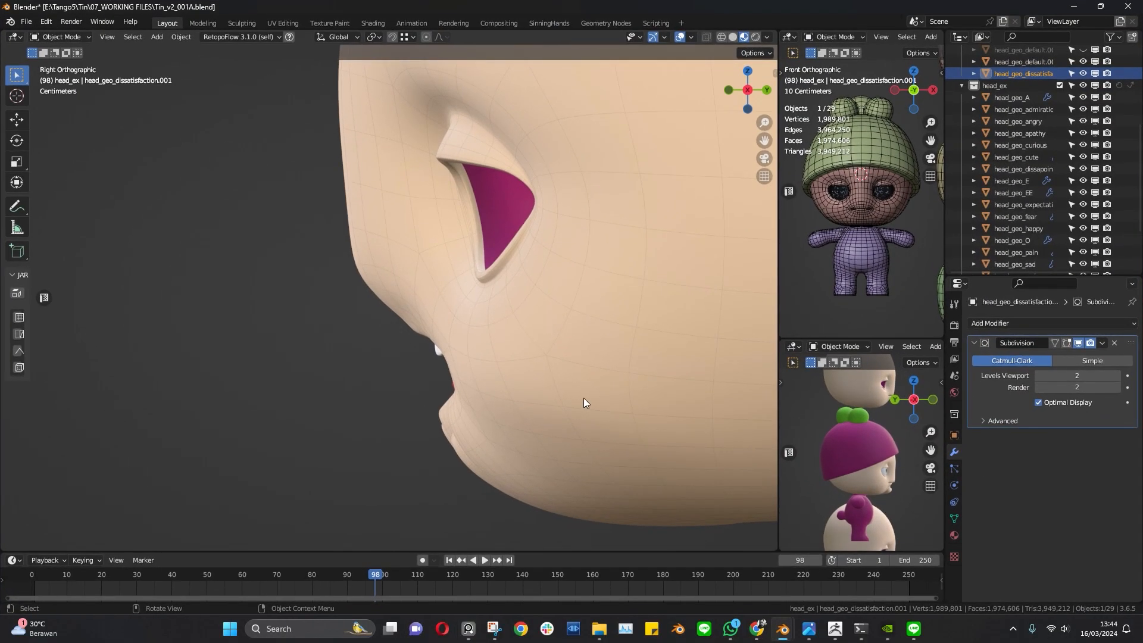
Examine the rows of expression heads around head_geo_U and head_geo_EE, comparing their mouth shapes from several angles
middle_drag(393, 380, 536, 362)
click(667, 350)
scroll(667, 350, down, 3)
shift+middle_drag(661, 351, 462, 384)
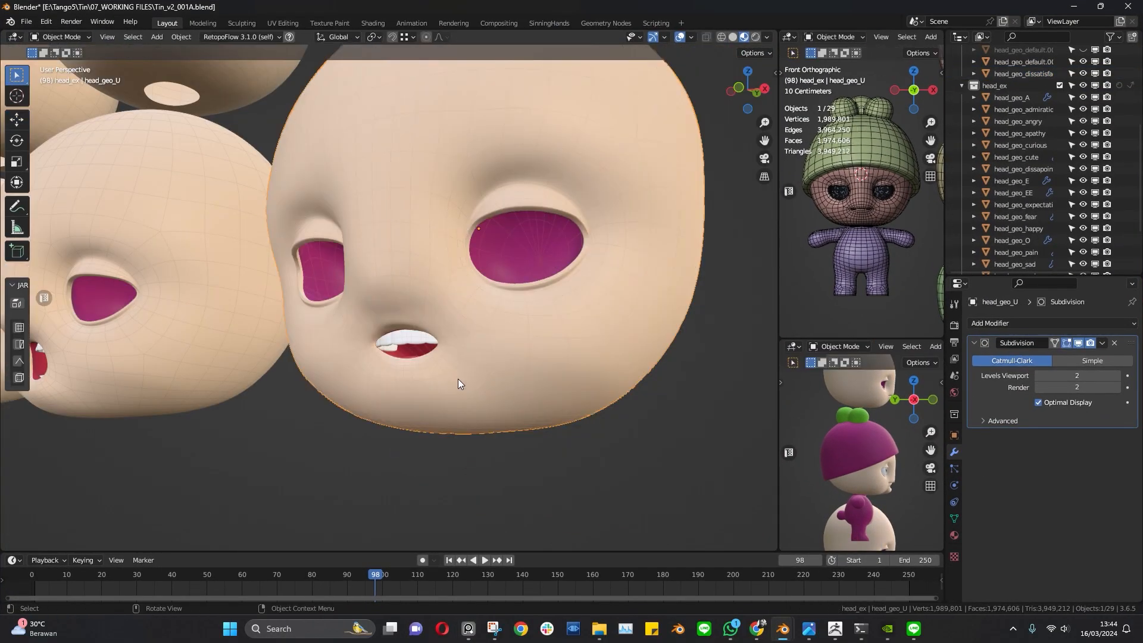
middle_drag(397, 319, 513, 406)
middle_drag(483, 330, 598, 374)
scroll(424, 366, down, 2)
middle_drag(439, 376, 312, 340)
click(315, 358)
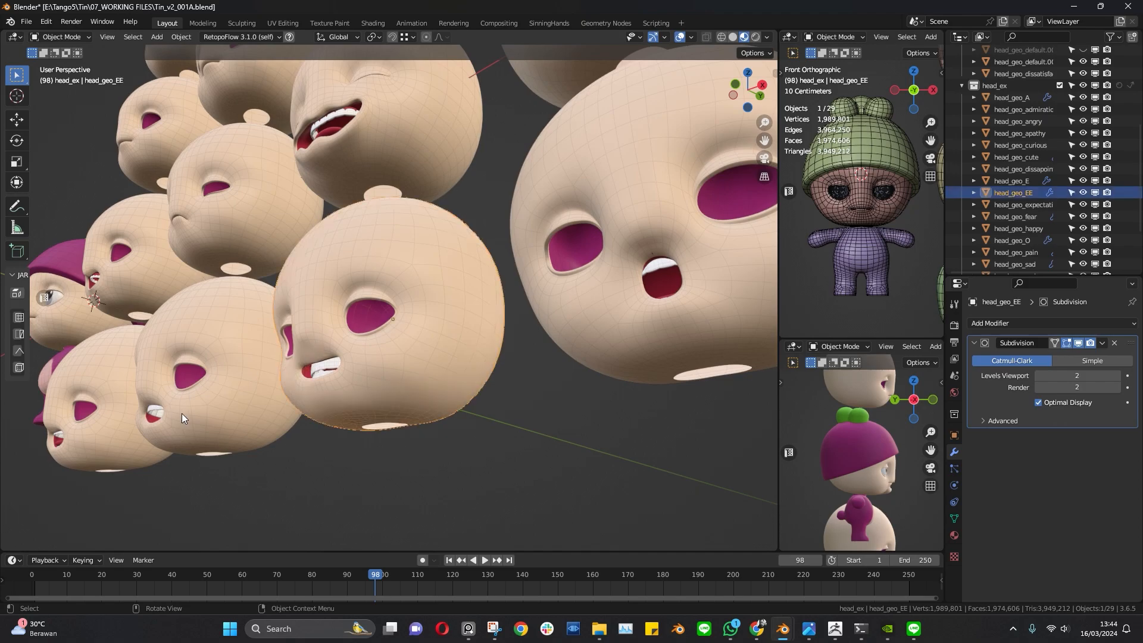
Select head_geo_admiration, isolate it in local view and examine its open-mouth profile from the right side
middle_drag(378, 367, 537, 370)
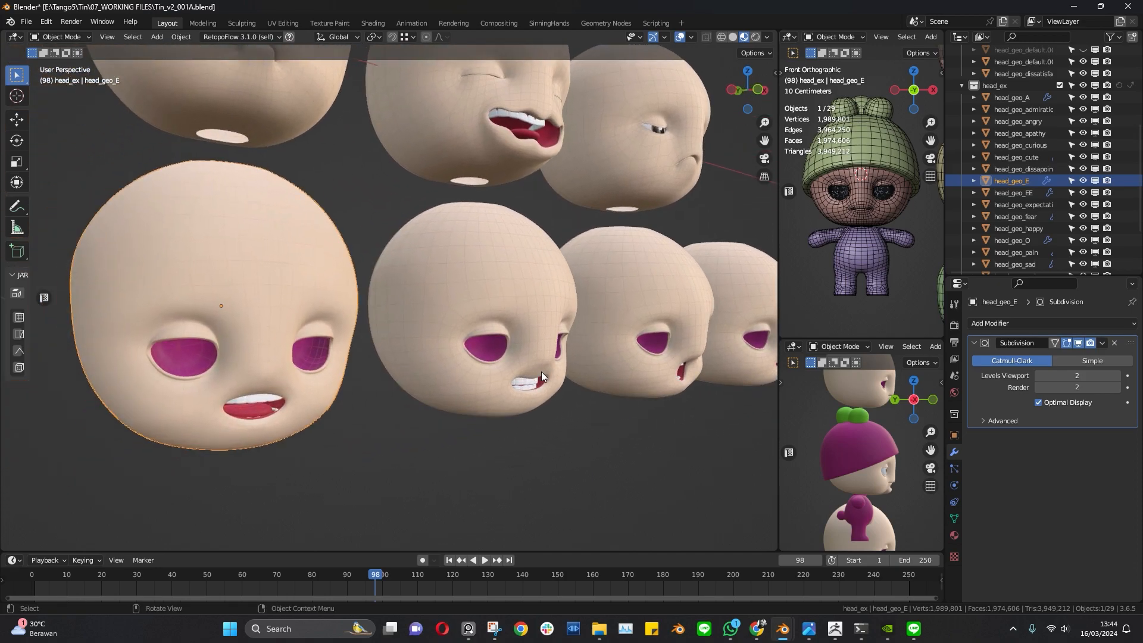
shift+middle_drag(502, 321, 523, 303)
click(434, 316)
key(Tab)
middle_drag(298, 381, 431, 363)
key(Tab)
key(KP_3)
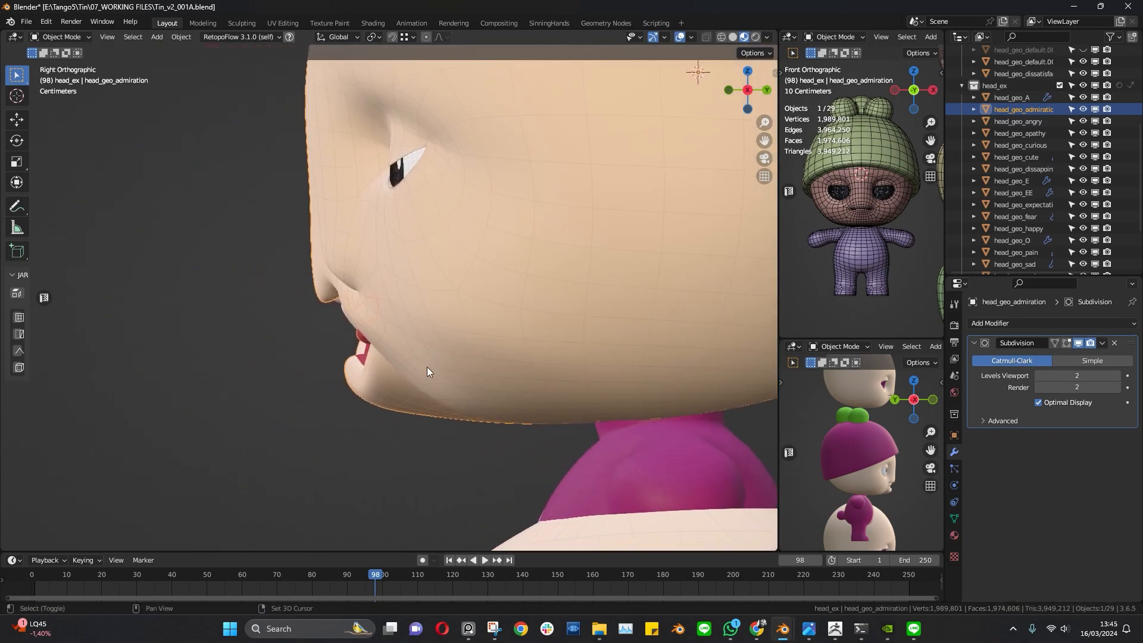
ctrl+middle_drag(358, 400, 356, 387)
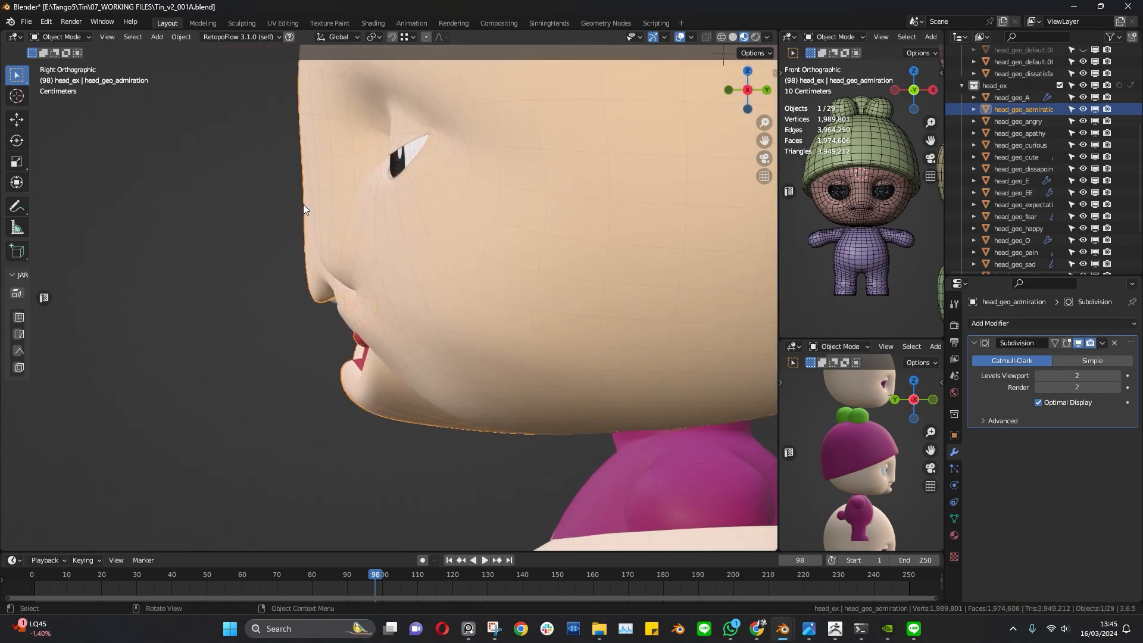
key(KP_Divide)
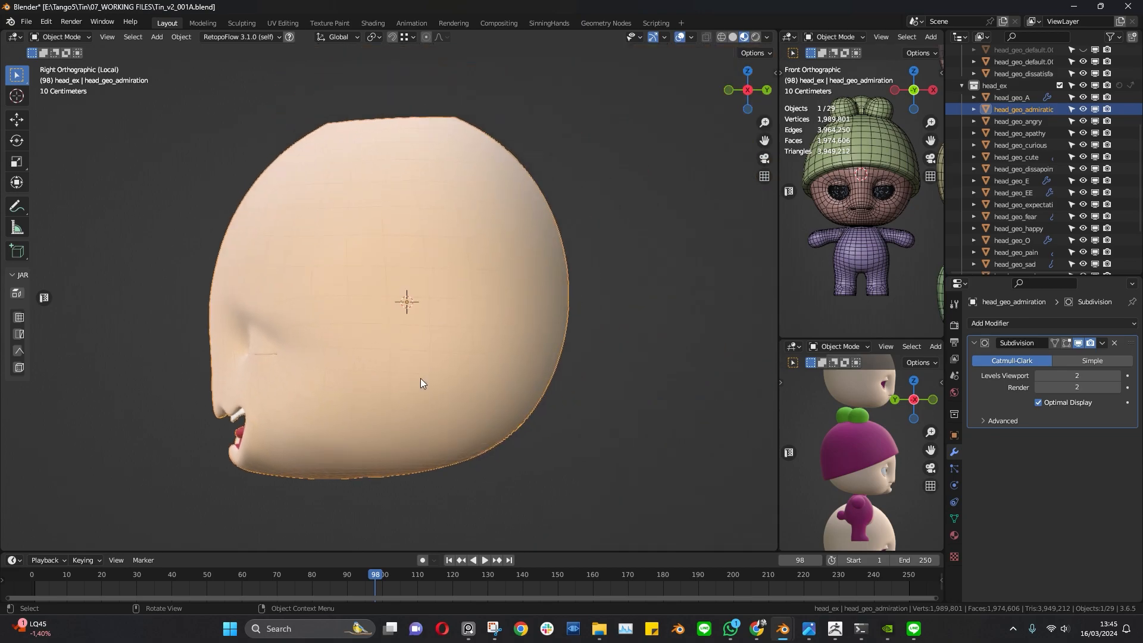
key(Num_Lock)
shift+middle_drag(291, 470, 442, 250)
shift+middle_drag(443, 246, 352, 326)
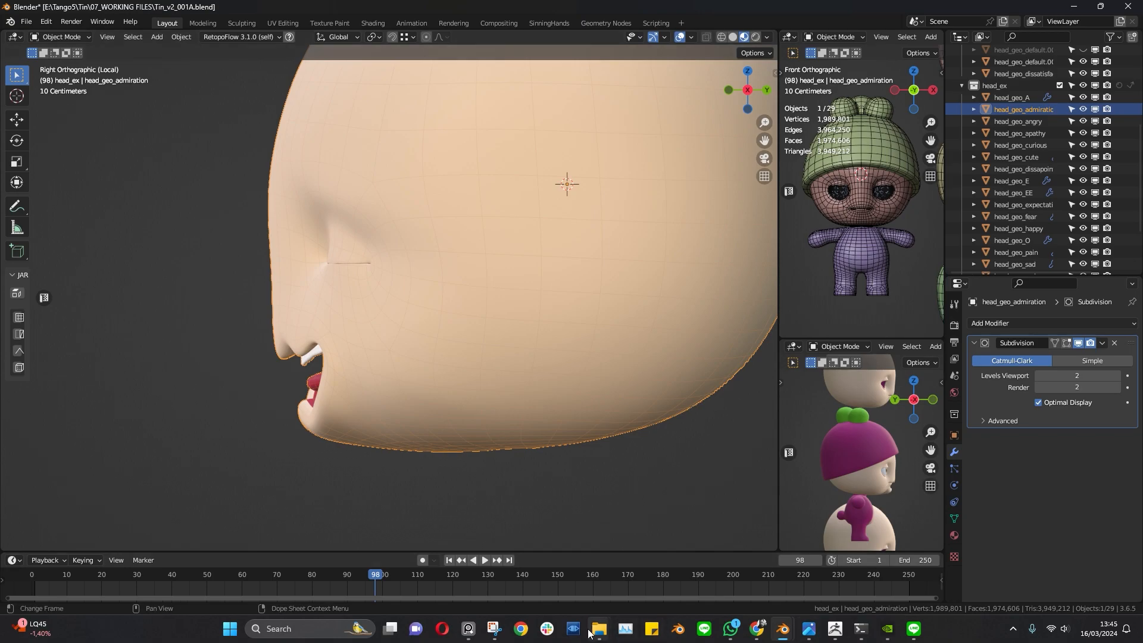
Capture the admiration head's side view with Snipping Tool, draw the lip-to-chin curve in red and return to Blender
click(495, 629)
click(164, 141)
drag(192, 128, 720, 550)
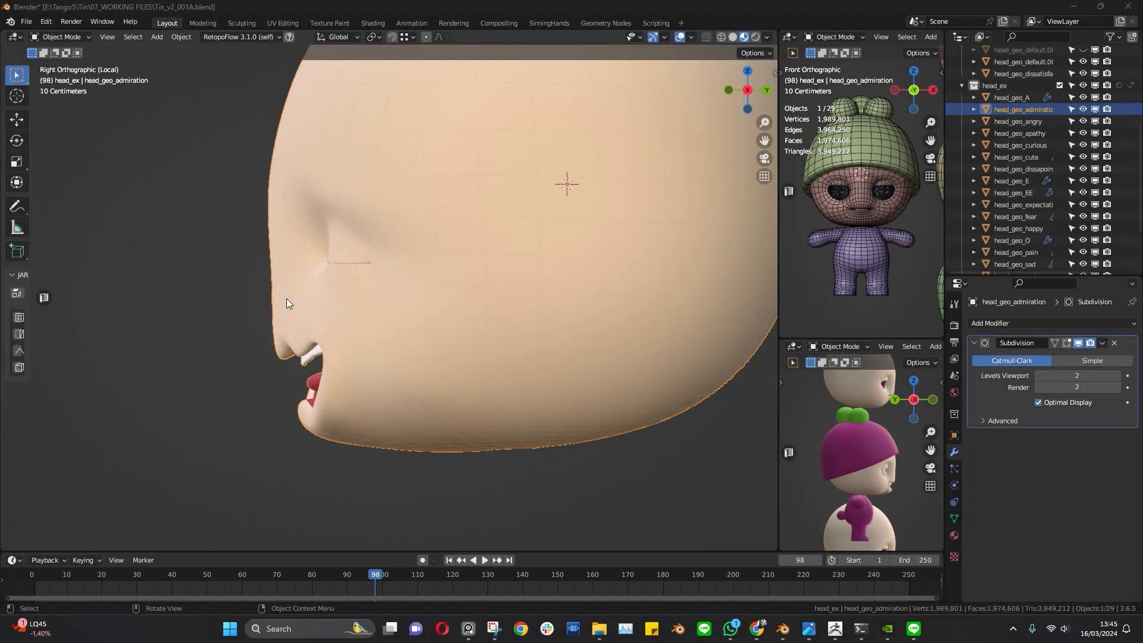
click(499, 635)
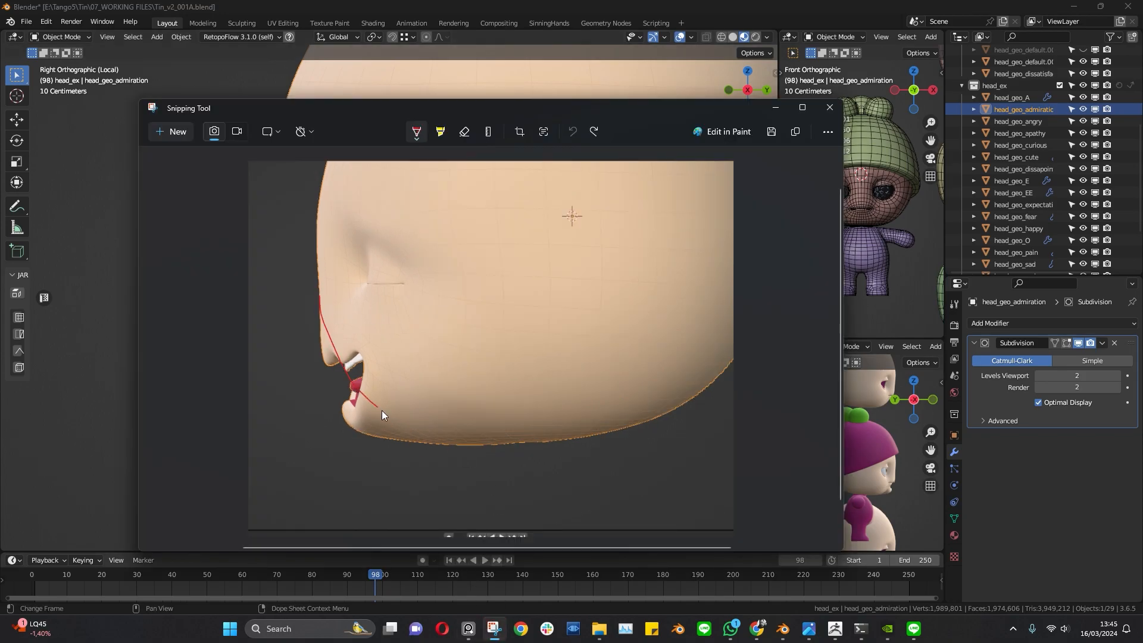
key(ctrl+z)
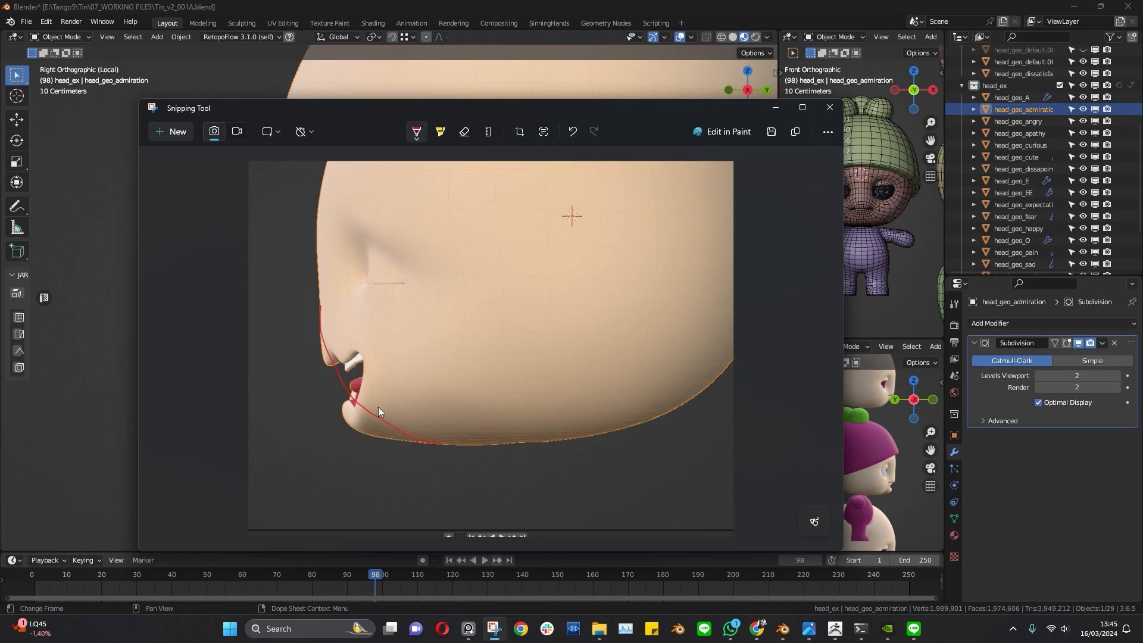
drag(384, 450, 395, 462)
mouse_move(299, 417)
mouse_down()
mouse_move(330, 408)
mouse_move(322, 416)
mouse_up()
click(776, 108)
Leave the admiration head's local view, isolate head_geo_cute and examine its mouth and chin profile from the side
middle_drag(283, 388, 471, 274)
scroll(504, 399, down, 3)
middle_drag(544, 331, 537, 325)
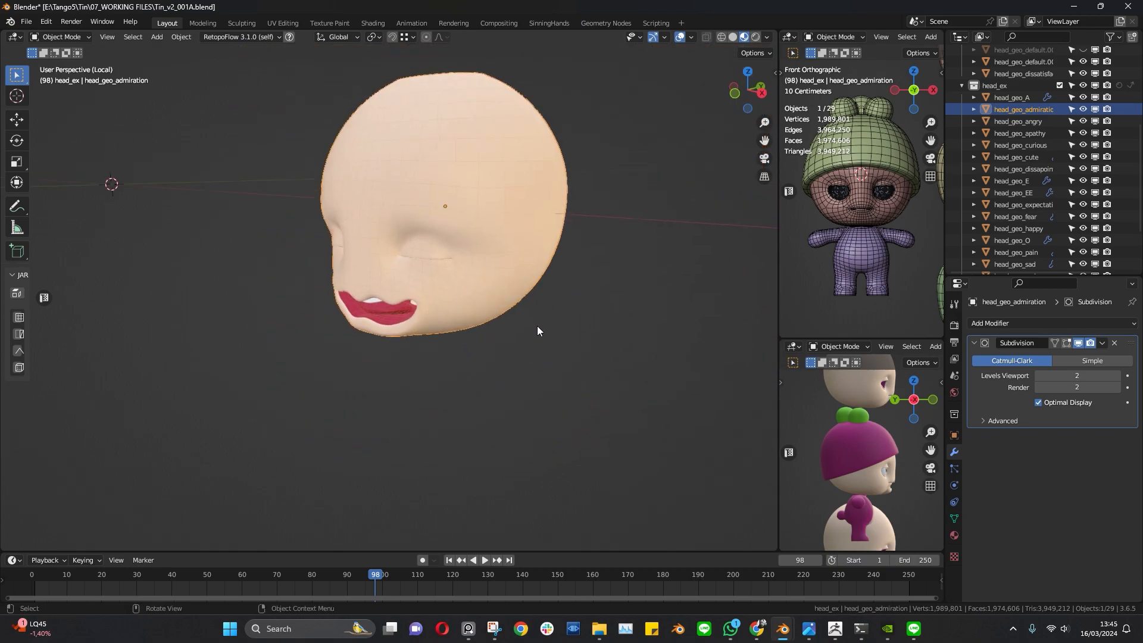
key(KP_Divide)
middle_drag(477, 353, 514, 412)
middle_drag(390, 293, 363, 265)
shift+middle_drag(363, 265, 564, 308)
shift+middle_drag(708, 360, 457, 295)
click(420, 325)
key(KP_Divide)
scroll(457, 295, up, 2)
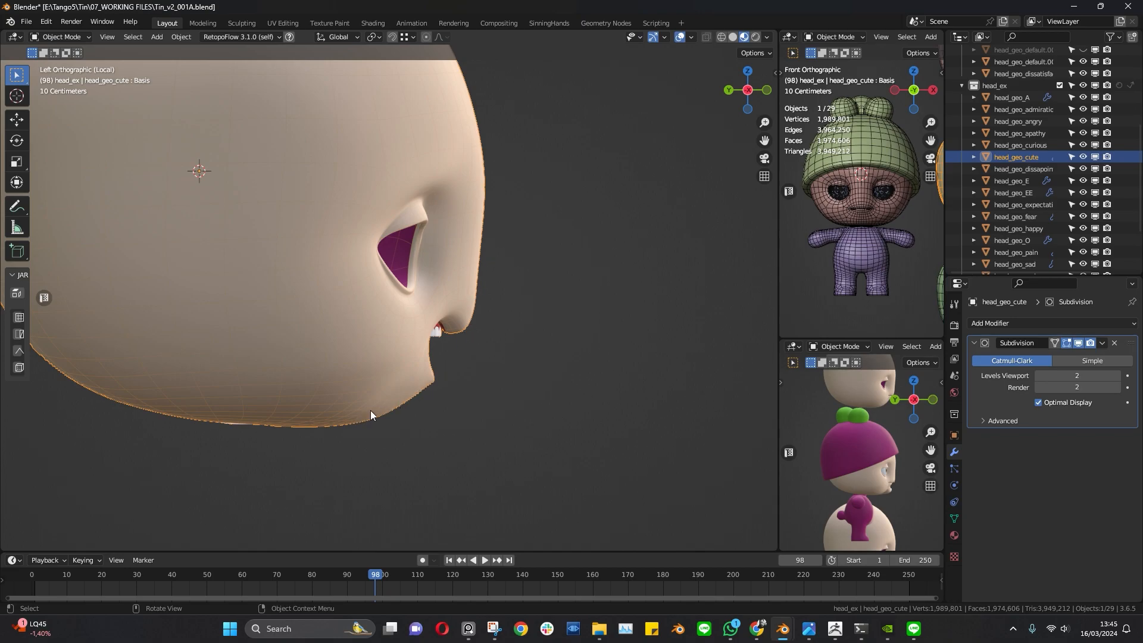
middle_drag(466, 336, 511, 326)
Leave local view and survey the rows of expression heads in the front orthographic view
key(KP_Divide)
scroll(506, 387, down, 3)
shift+middle_drag(502, 470, 420, 273)
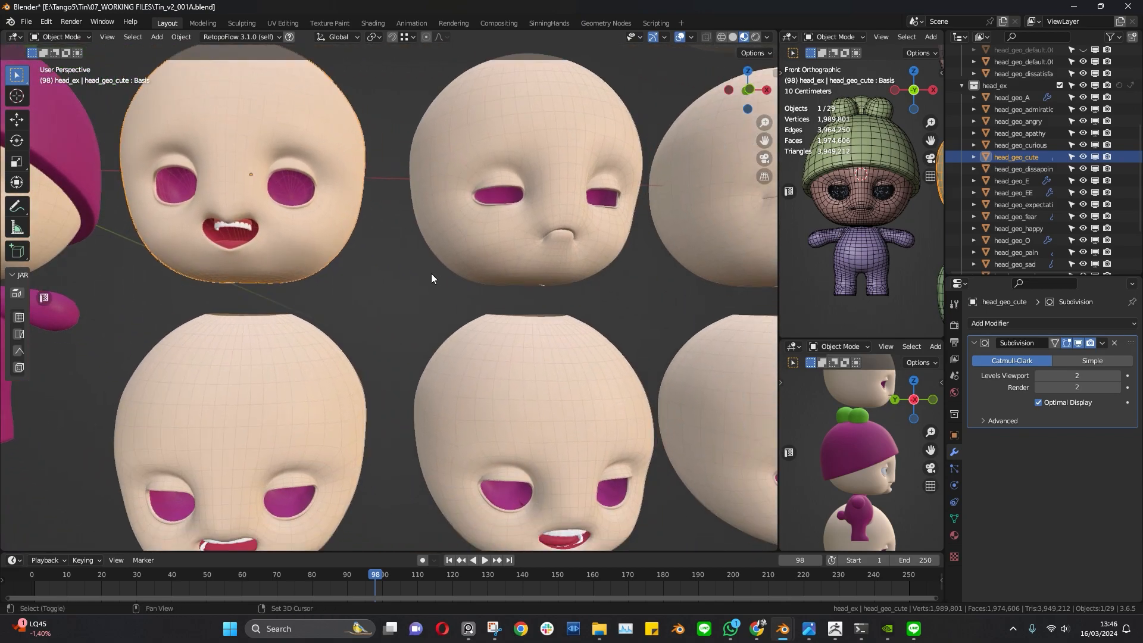
scroll(453, 292, down, 3)
mouse_move(544, 352)
middle_down()
mouse_move(404, 340)
mouse_move(553, 357)
middle_up()
key(KP_1)
shift+middle_drag(570, 361, 436, 347)
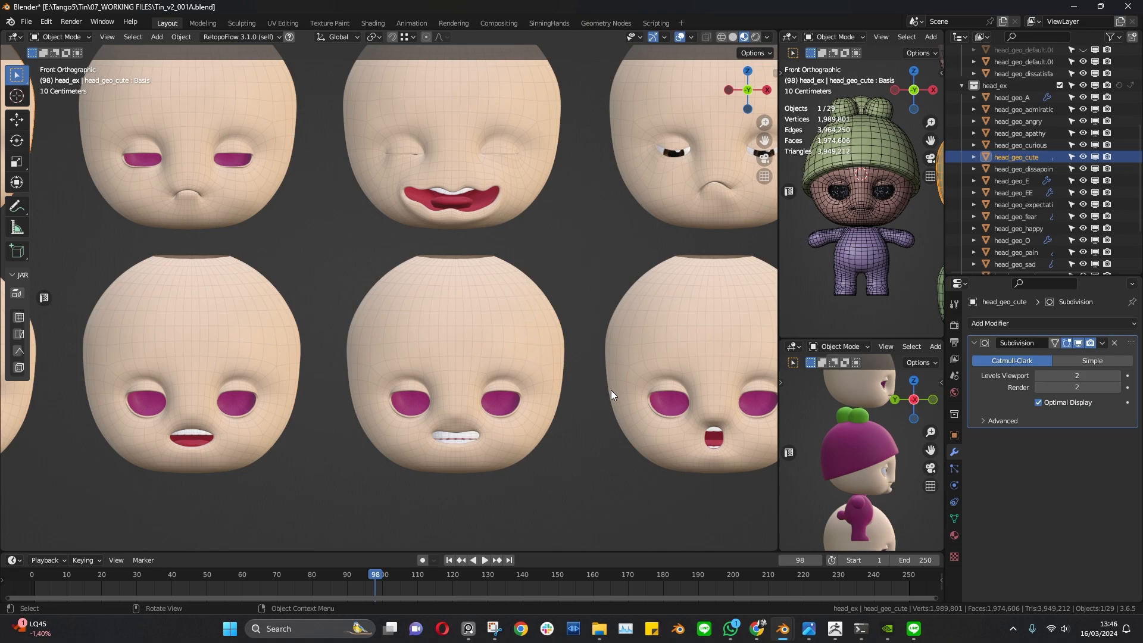
scroll(530, 388, down, 2)
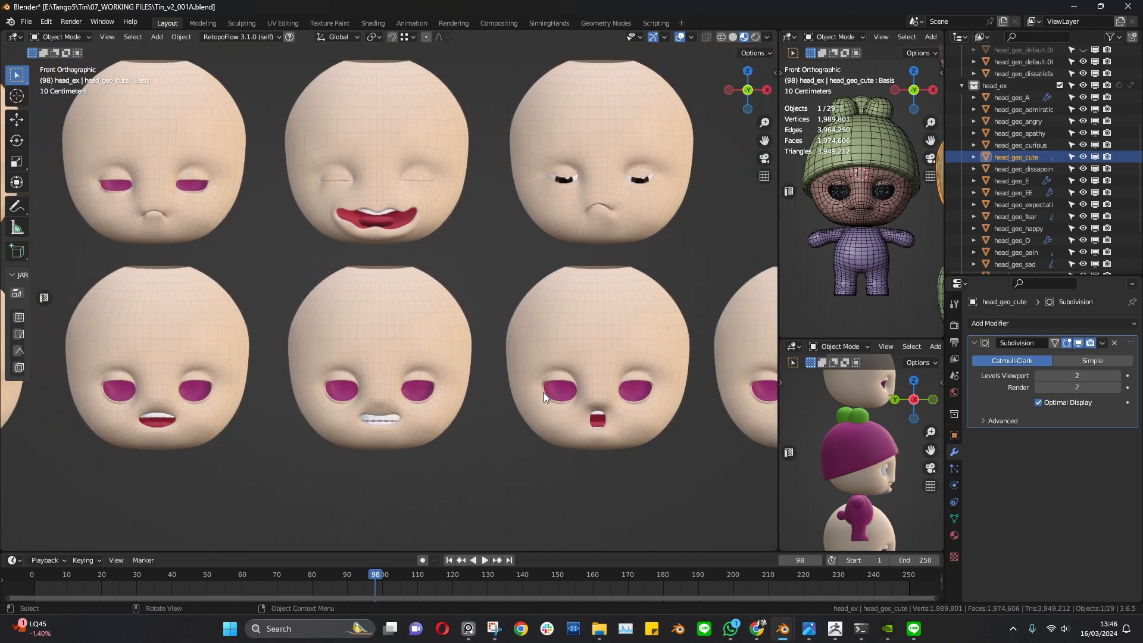